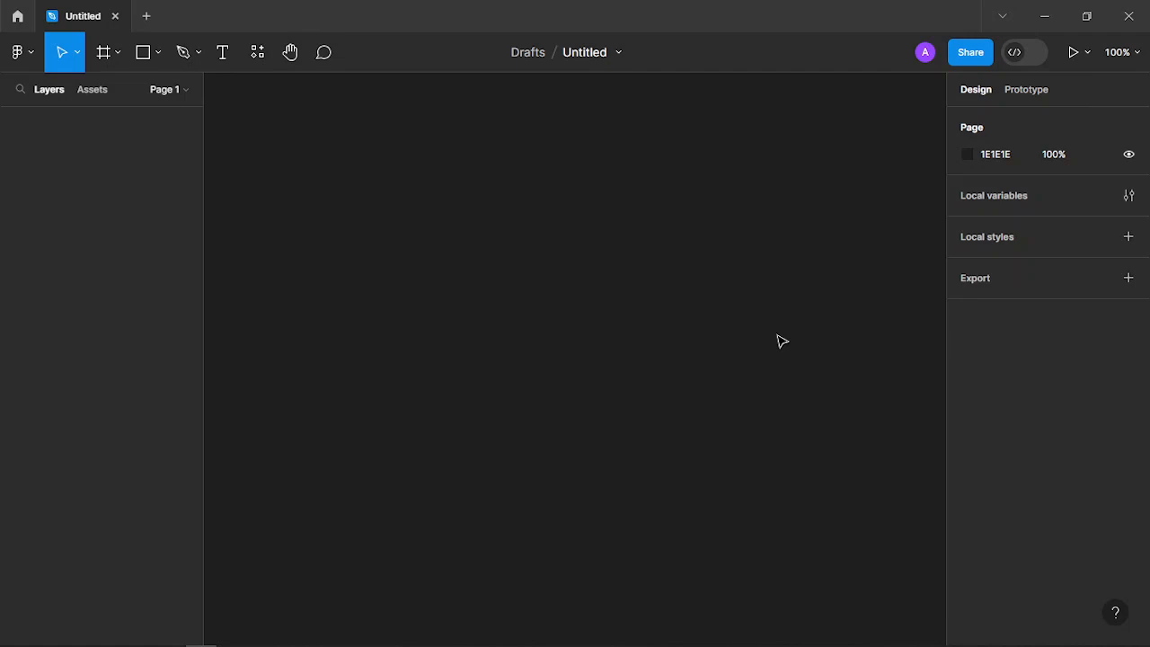
Rename the untitled design file as "simple navbar"
key(alt+Tab)
click(587, 52)
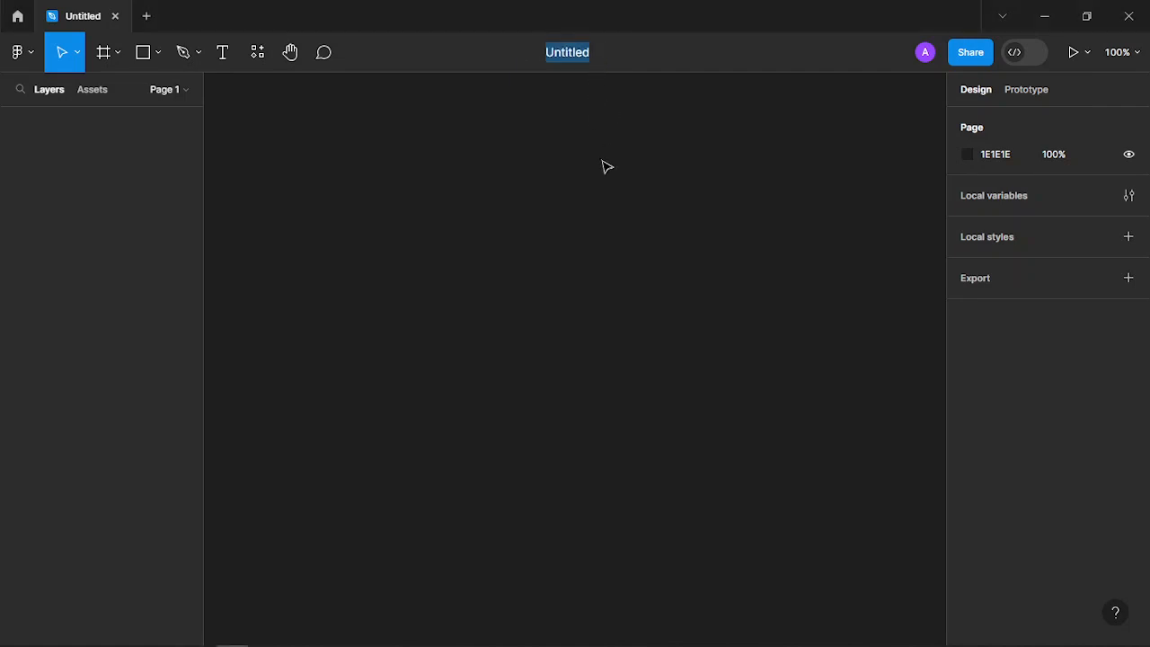
text(simple )
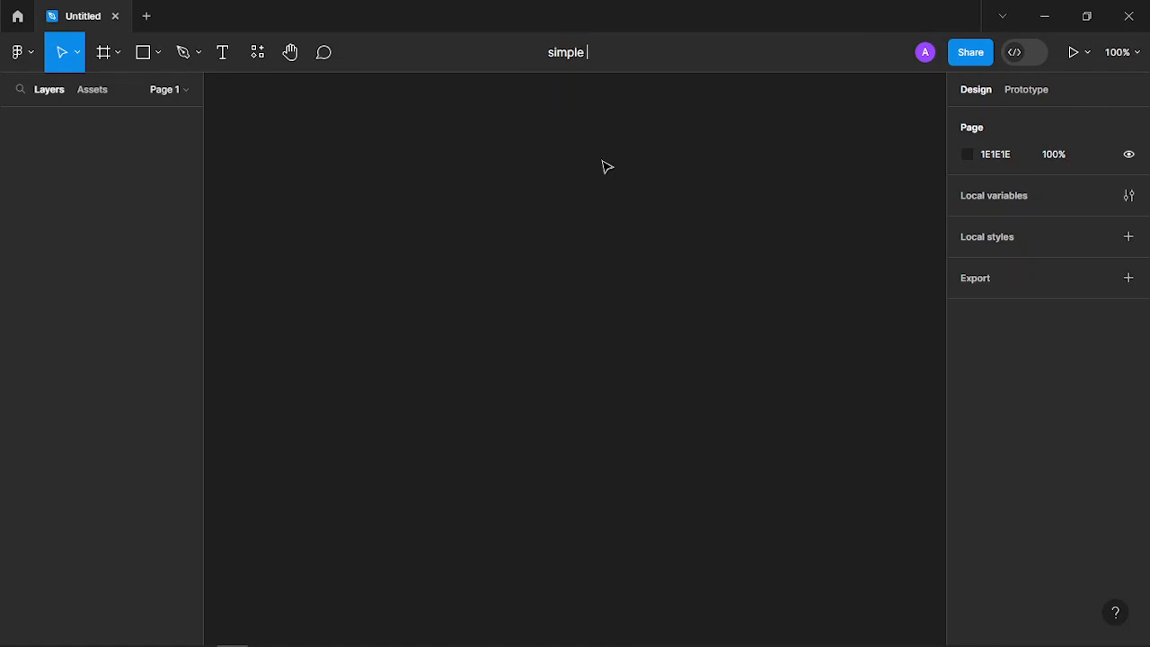
text(navbar)
key(Return)
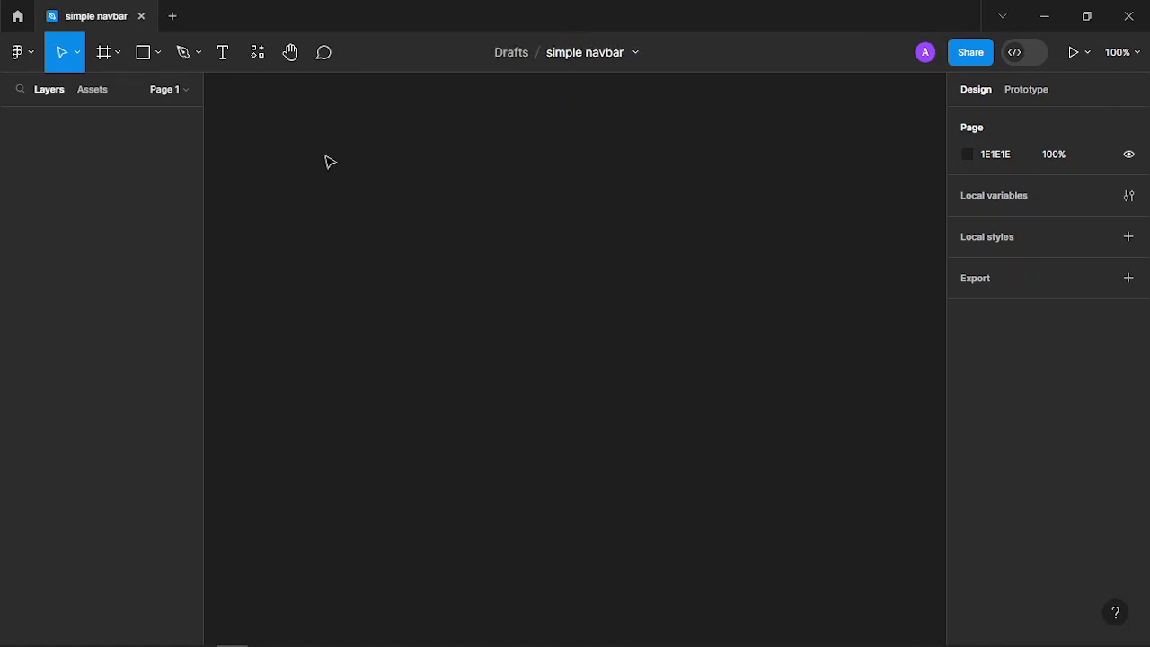
Add a 1440 × 1024 frame to the canvas from the Desktop presets
key(f)
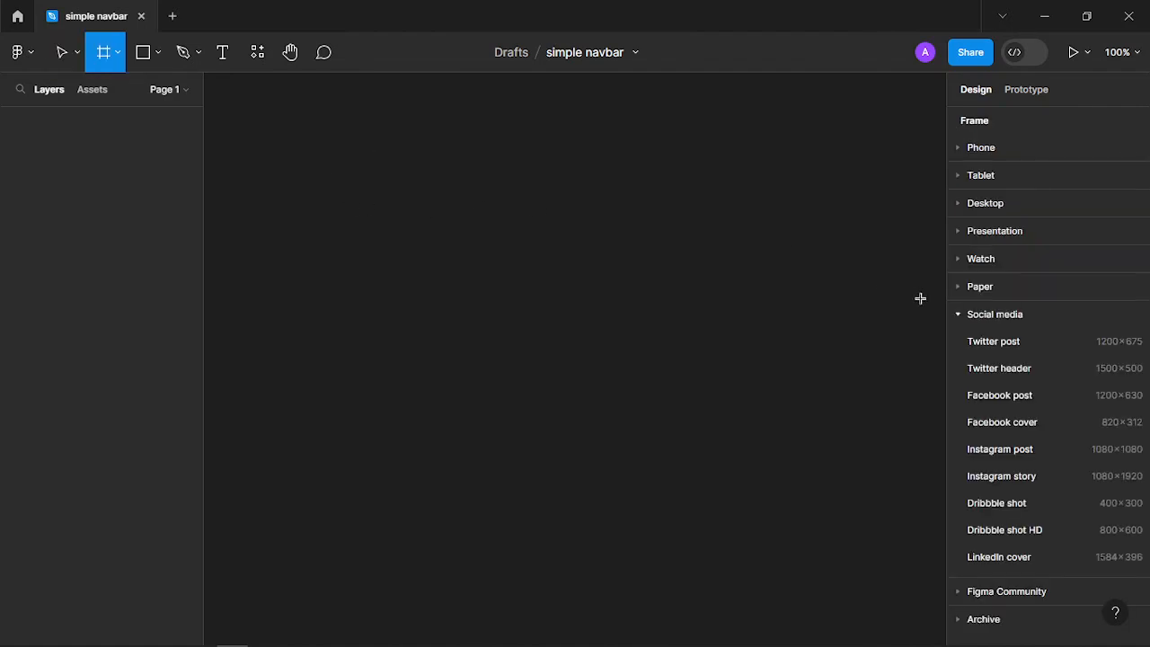
click(1022, 314)
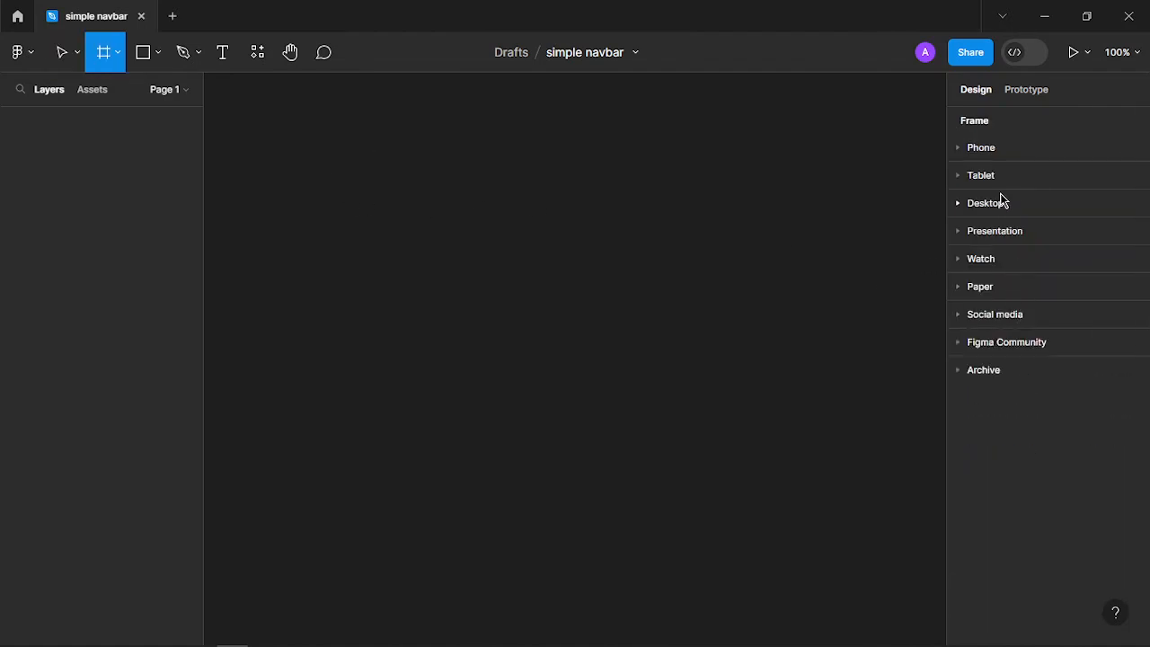
click(988, 203)
click(999, 312)
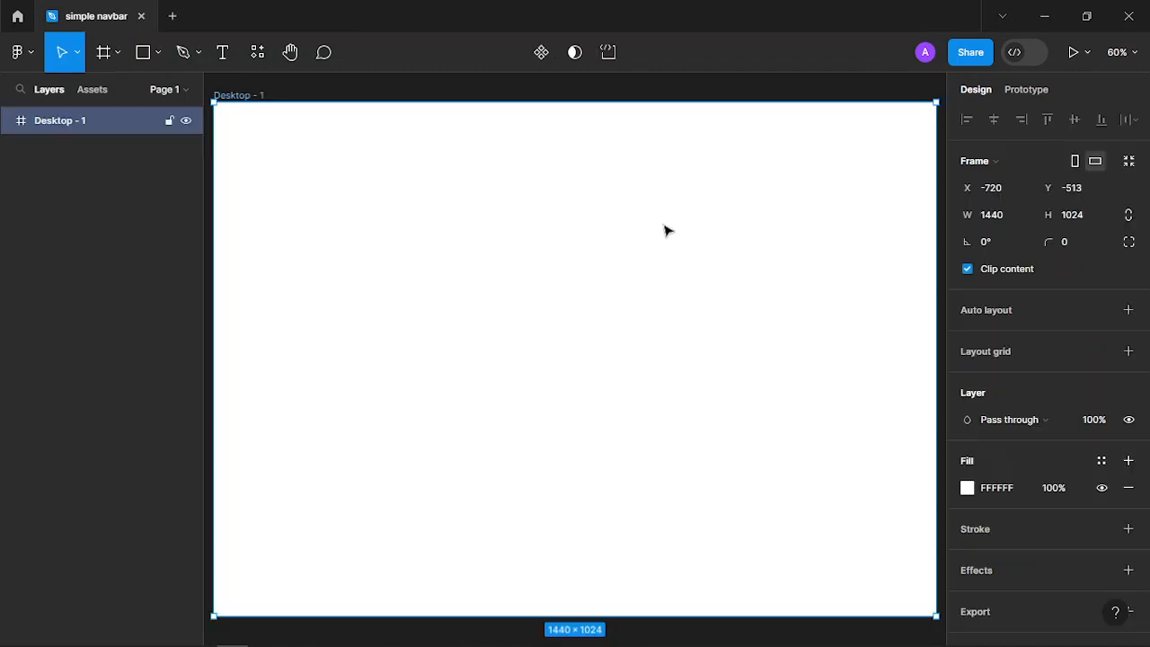
Rename the desktop frame as "1440p"
scroll(649, 243, down, 2)
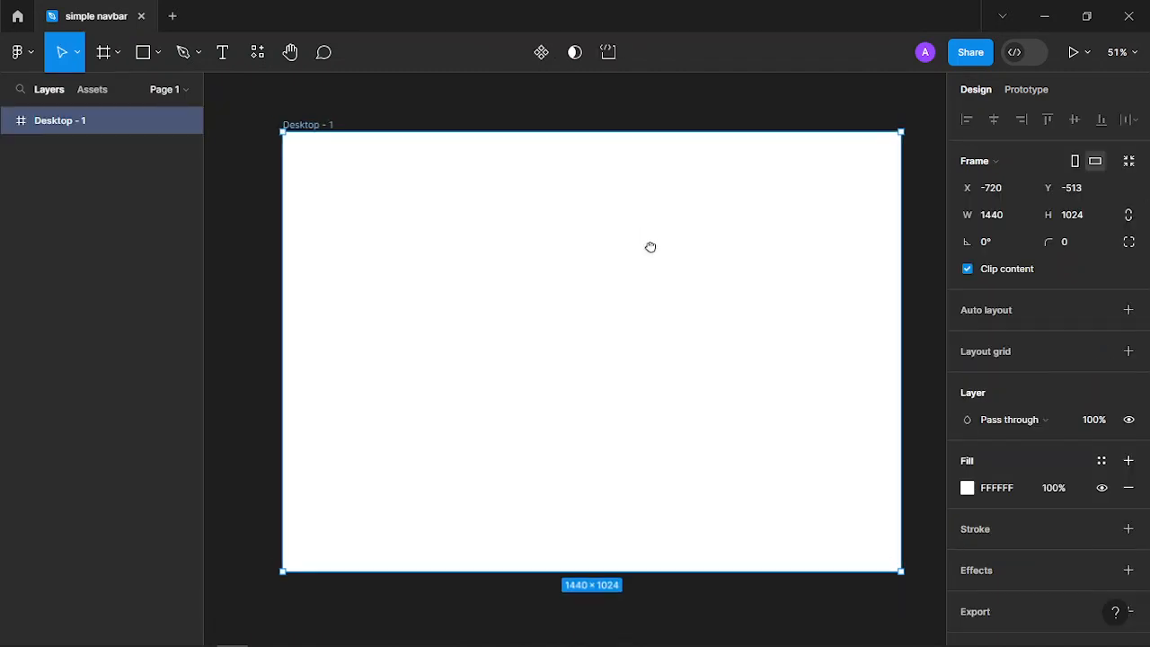
drag(650, 247, 637, 244)
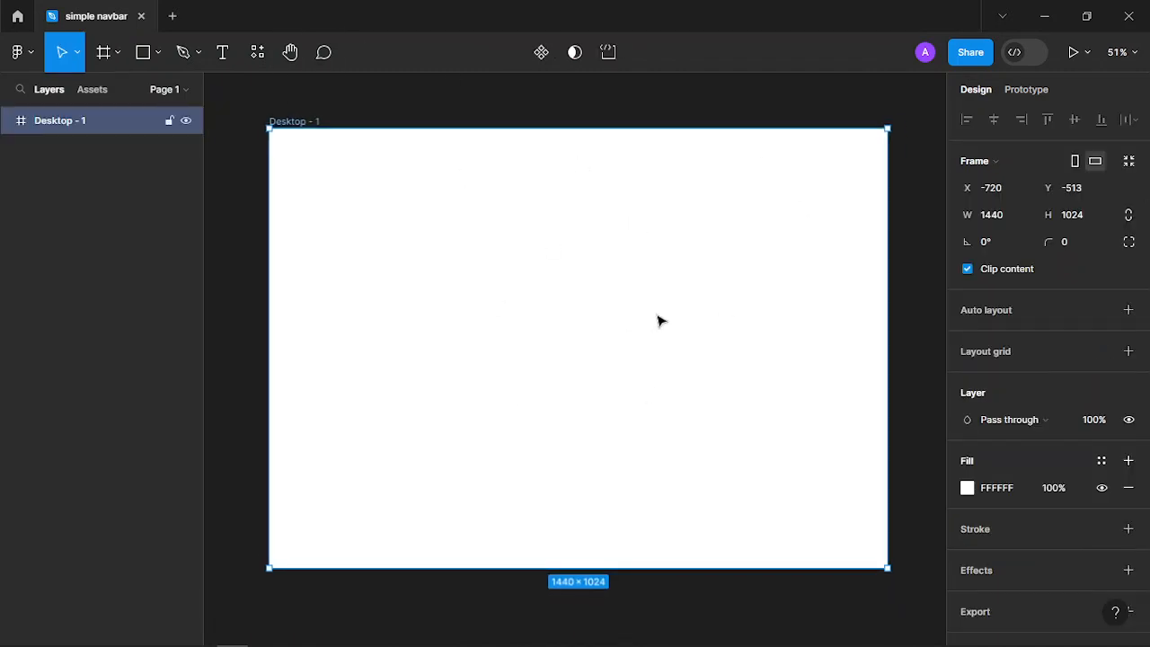
double_click(305, 121)
text(1440p)
key(Return)
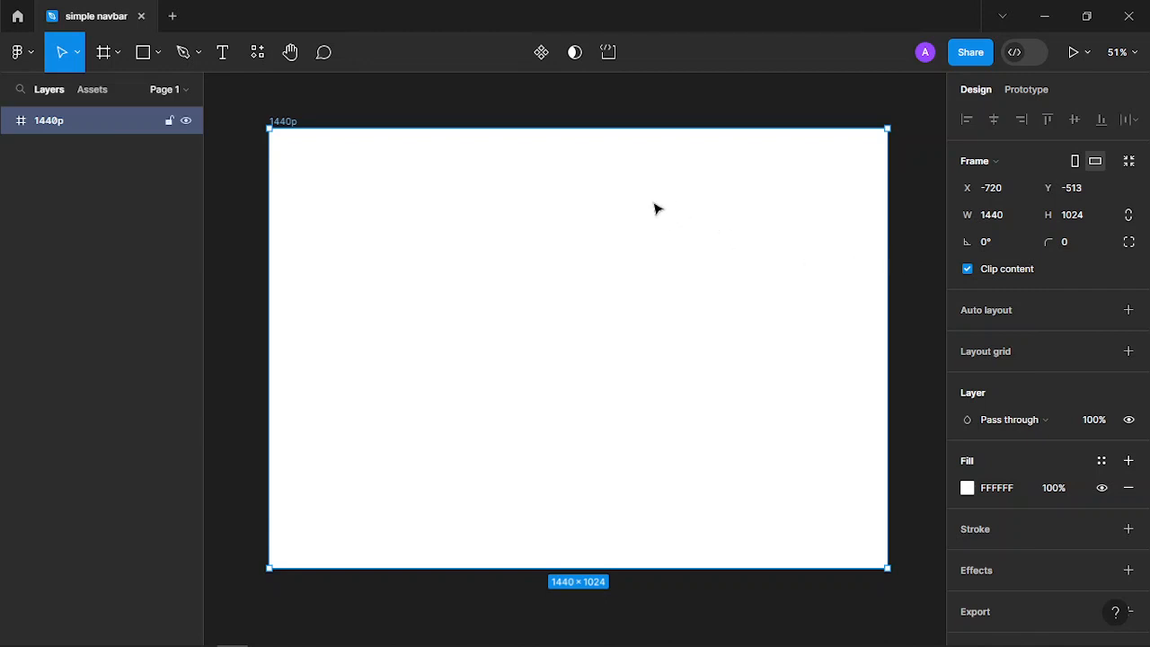
Draw a full-width rectangle about 1440 × 99 along the upper edge of the 1440p frame
key(r)
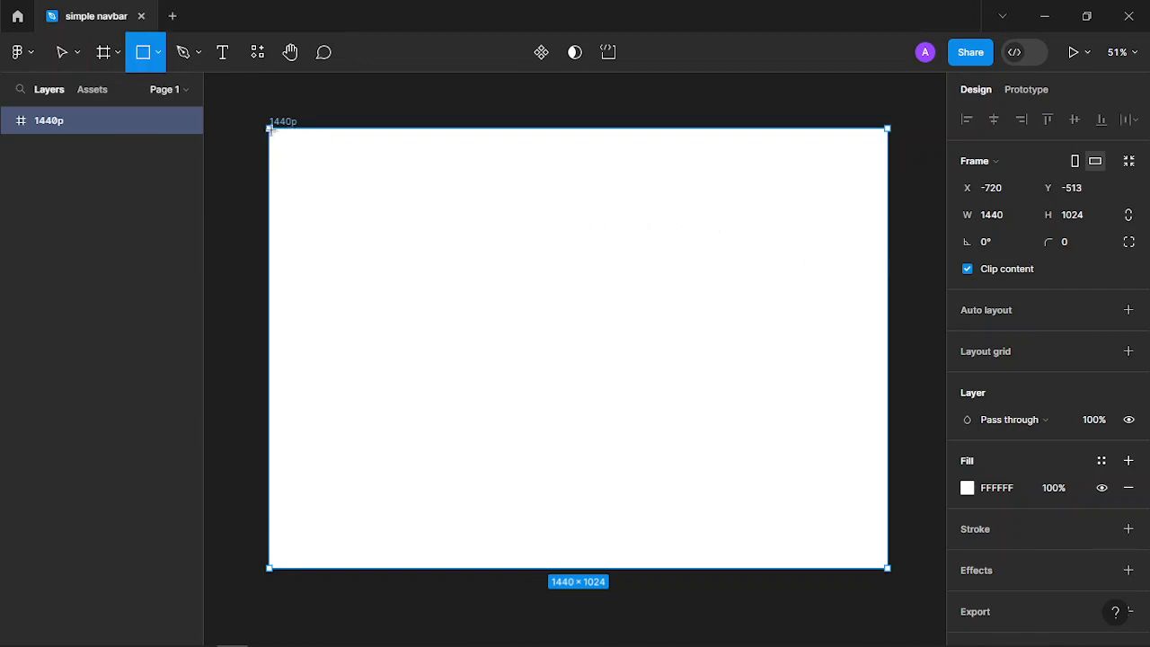
drag(269, 129, 885, 171)
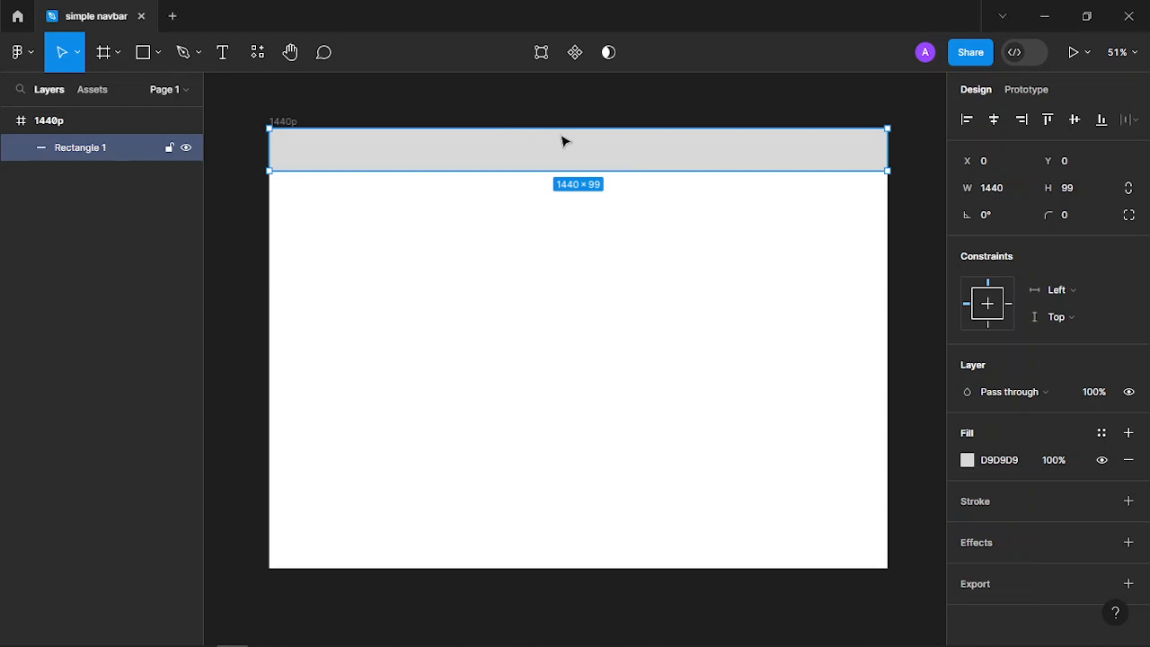
click(701, 440)
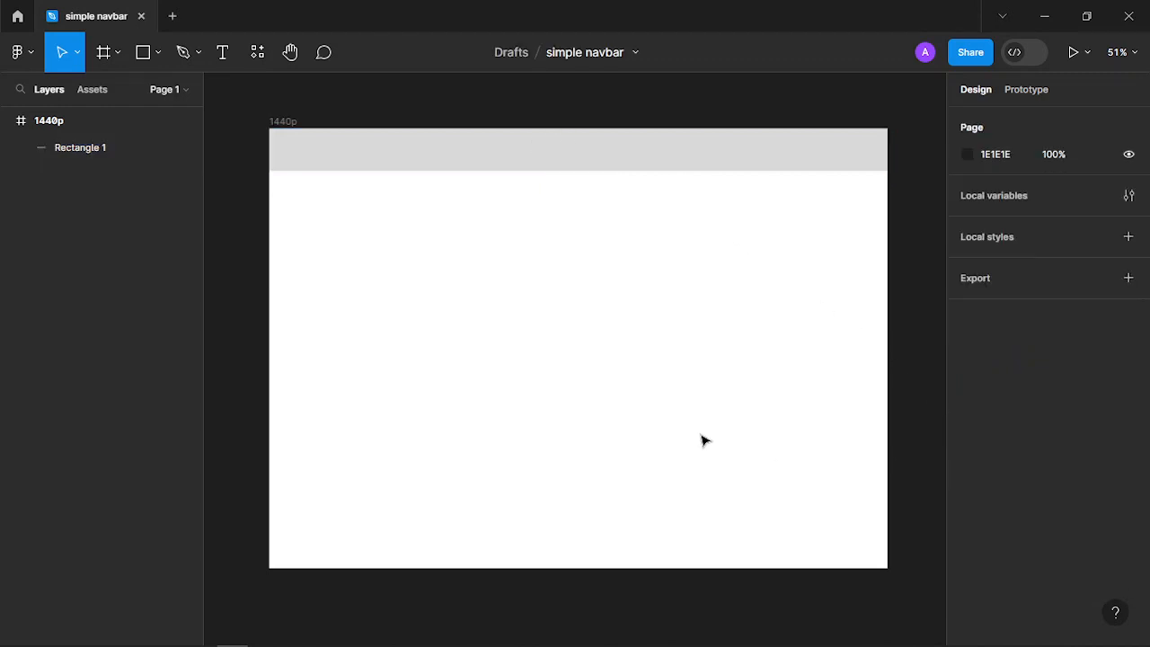
Change the navbar rectangle's fill to the blue 000AFF
click(622, 159)
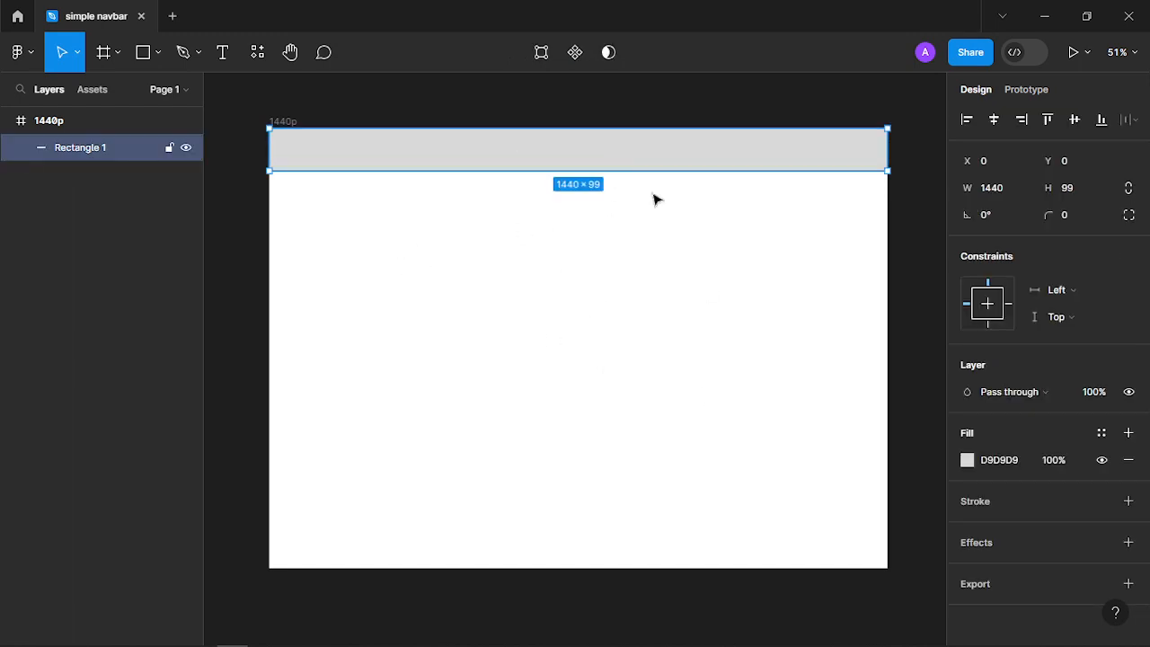
click(967, 462)
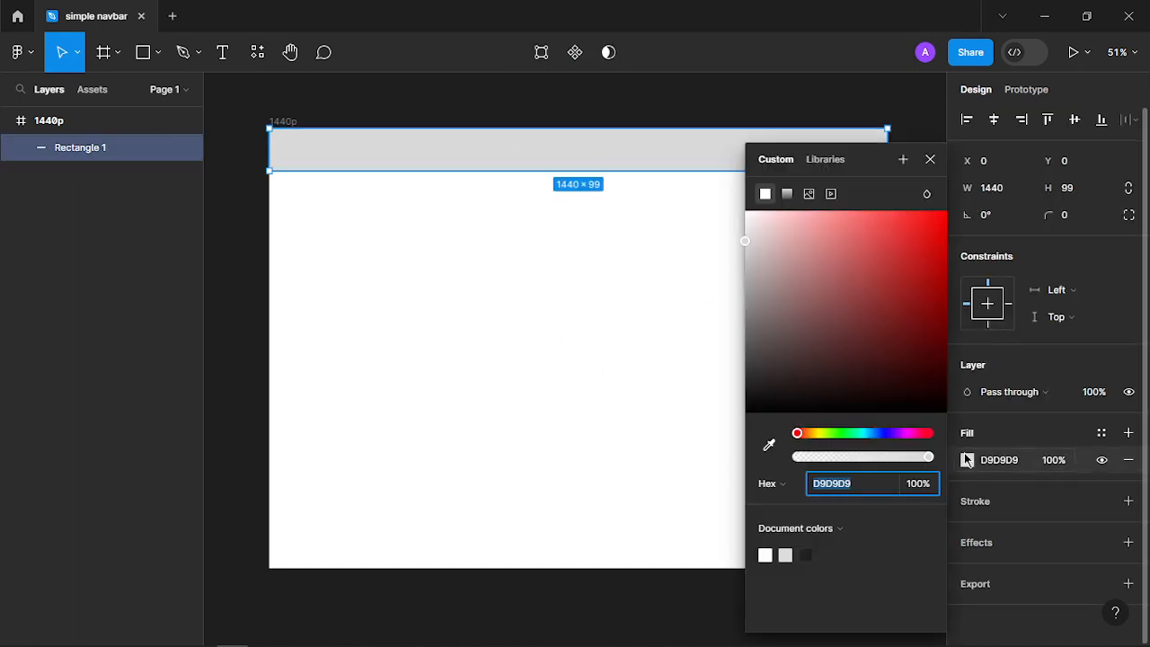
click(932, 171)
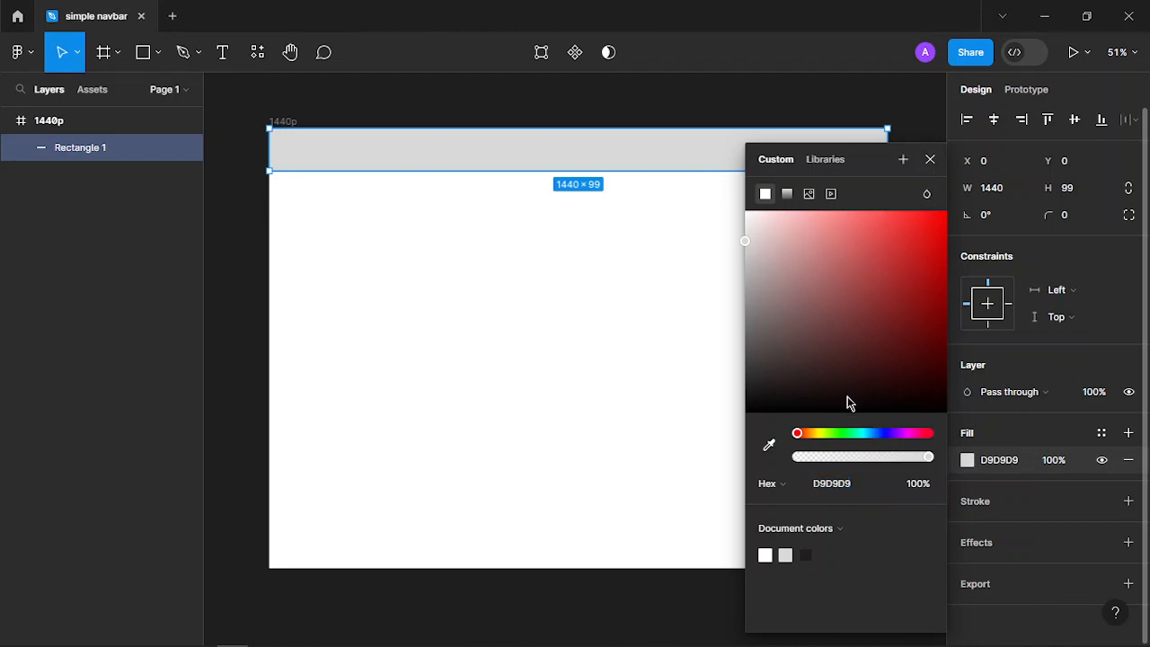
click(877, 434)
drag(923, 311, 947, 210)
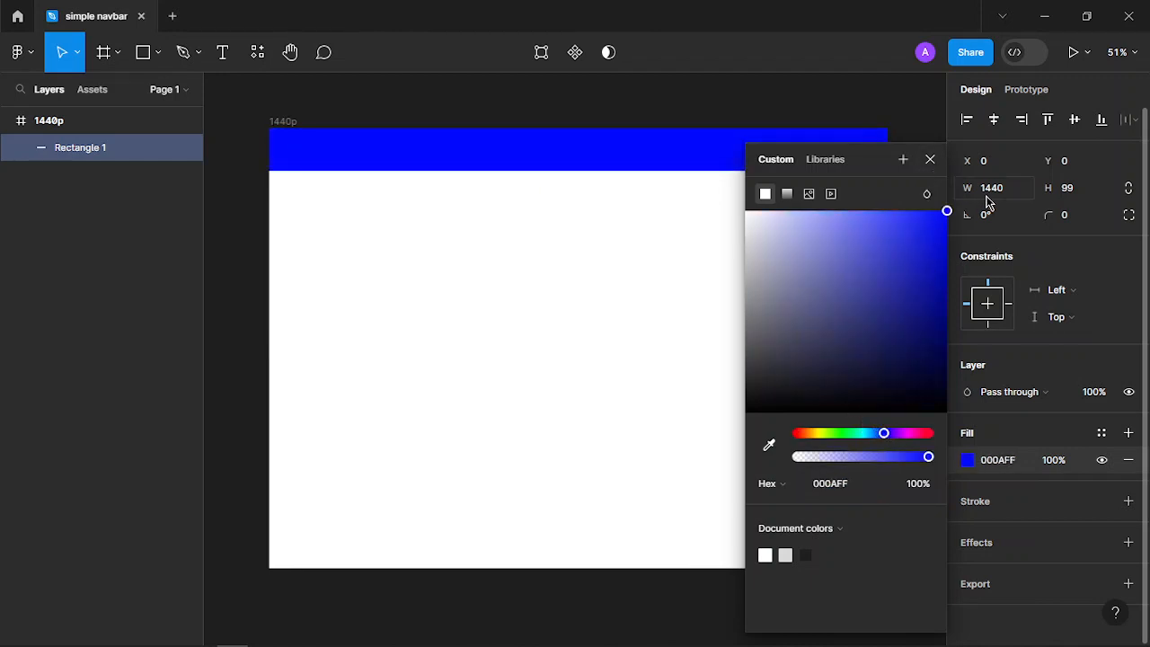
click(932, 162)
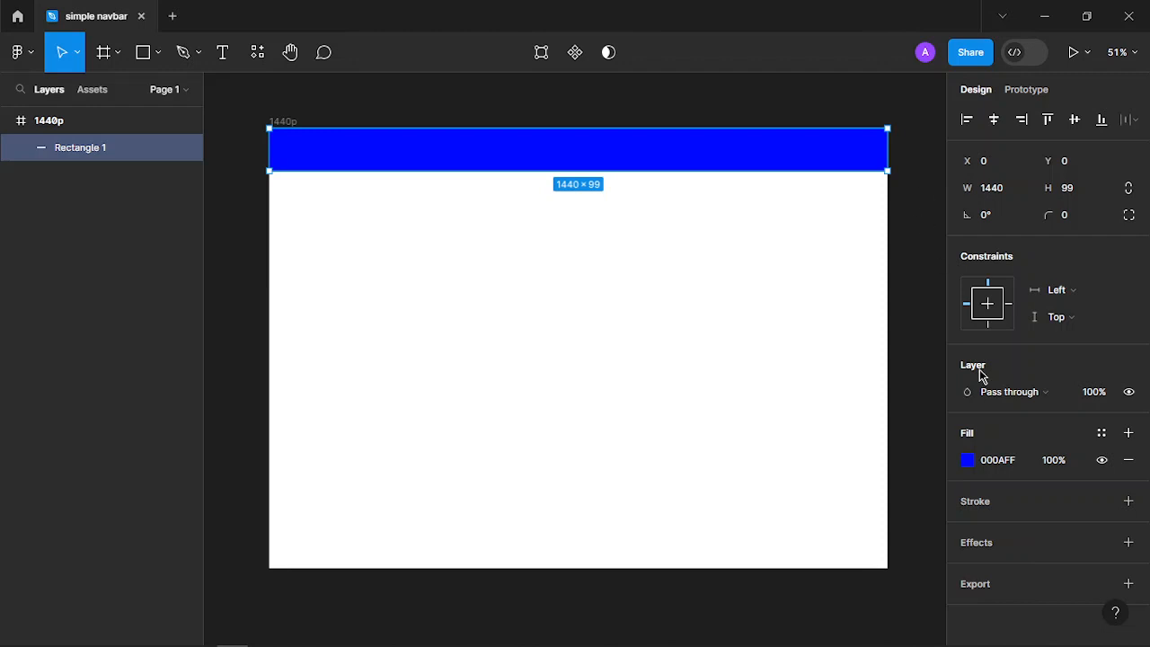
Remove the navbar rectangle's fill and give it a black 1 px inside stroke on the bottom side only
click(1129, 459)
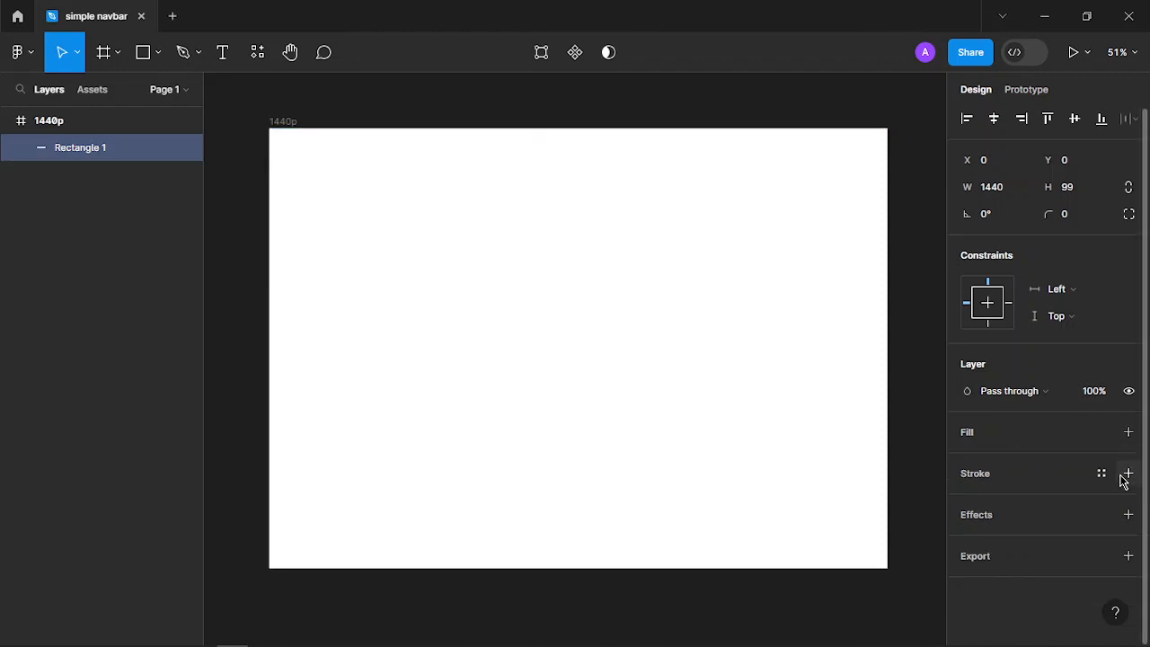
click(1129, 473)
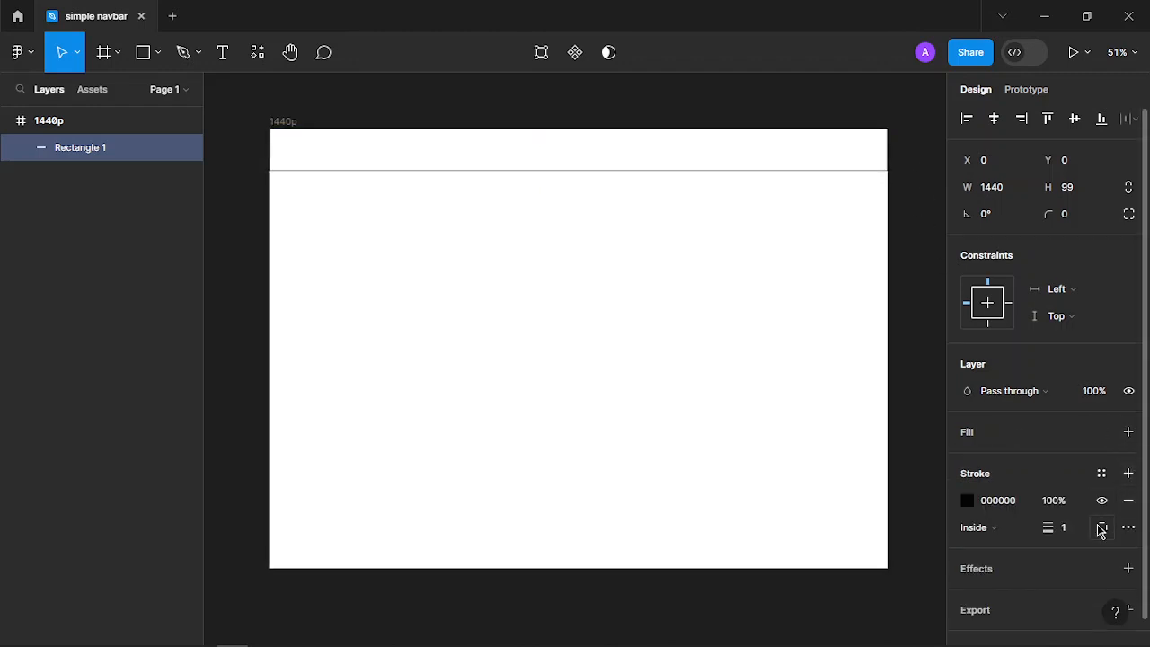
click(1103, 528)
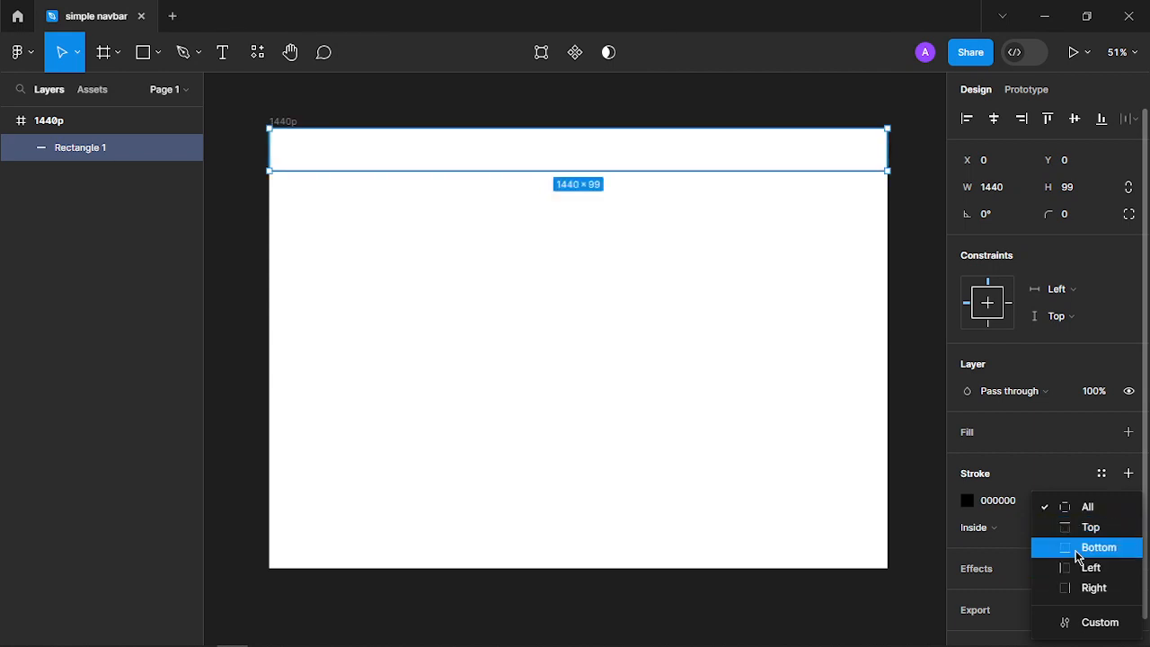
click(1077, 548)
click(555, 293)
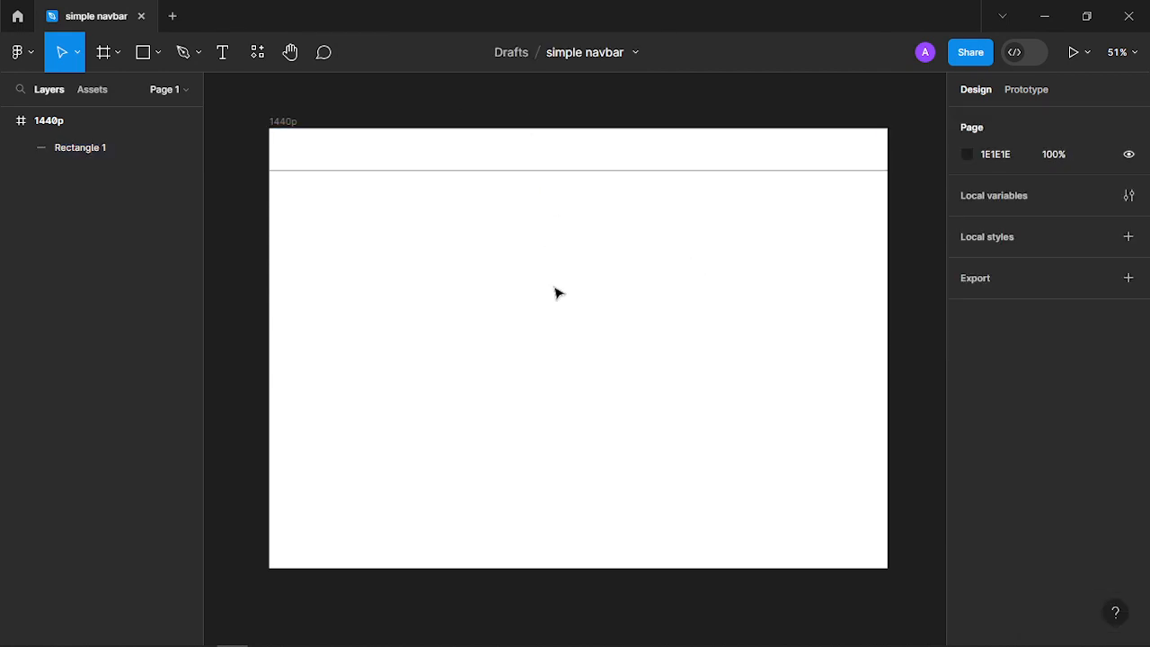
click(506, 175)
click(636, 286)
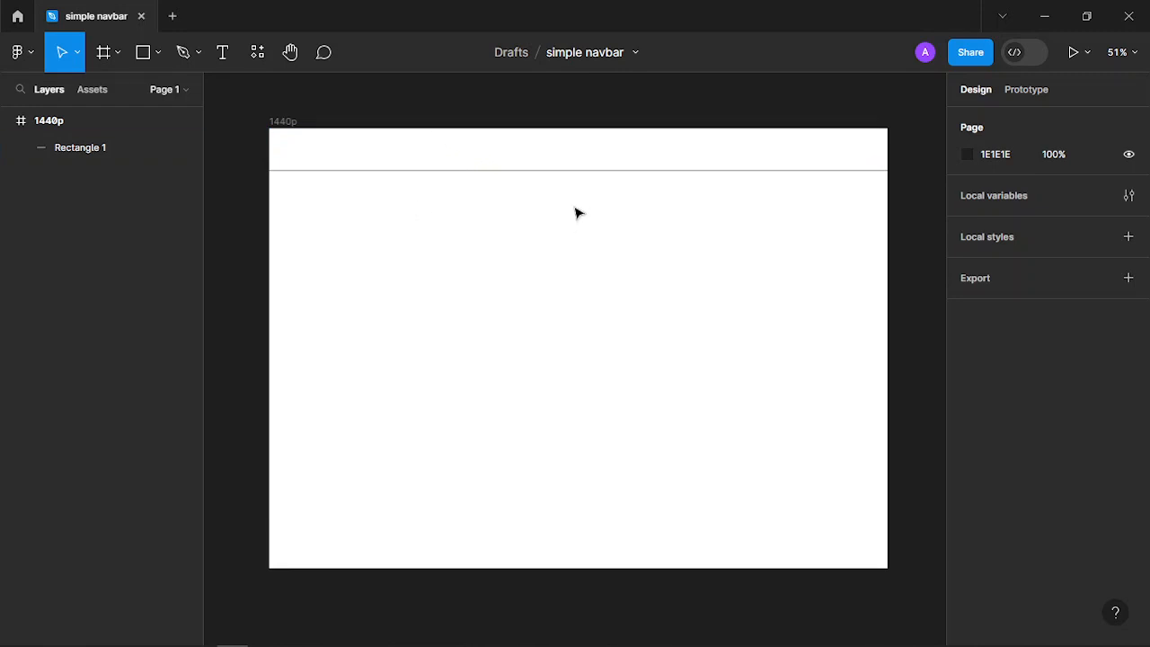
key(t)
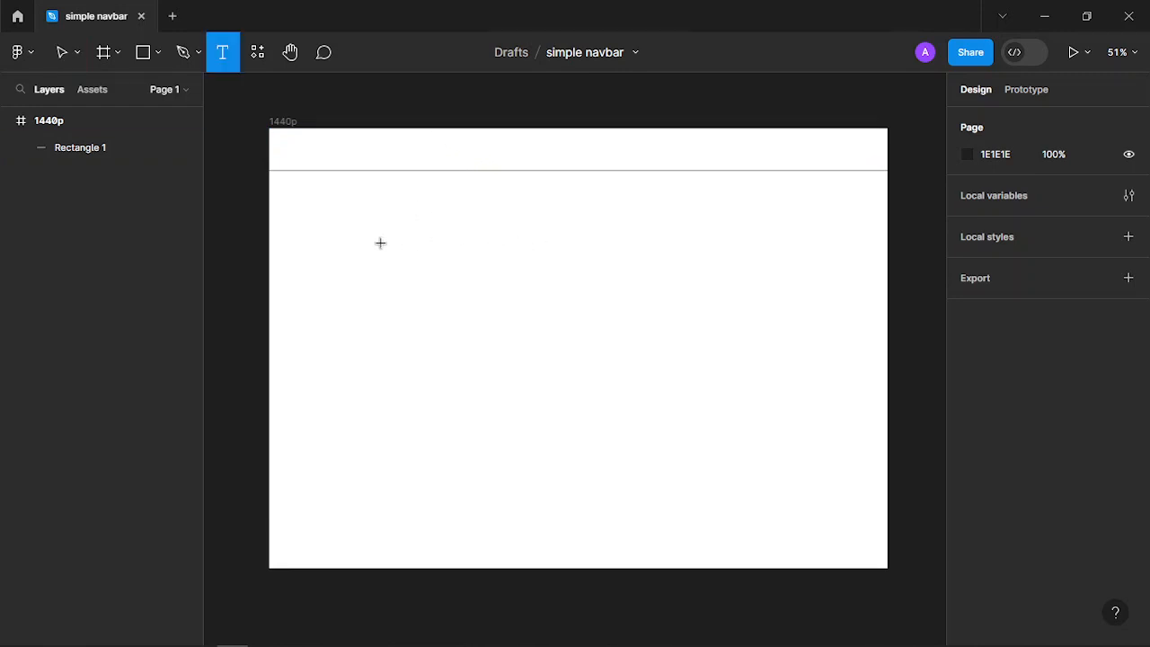
key(Escape)
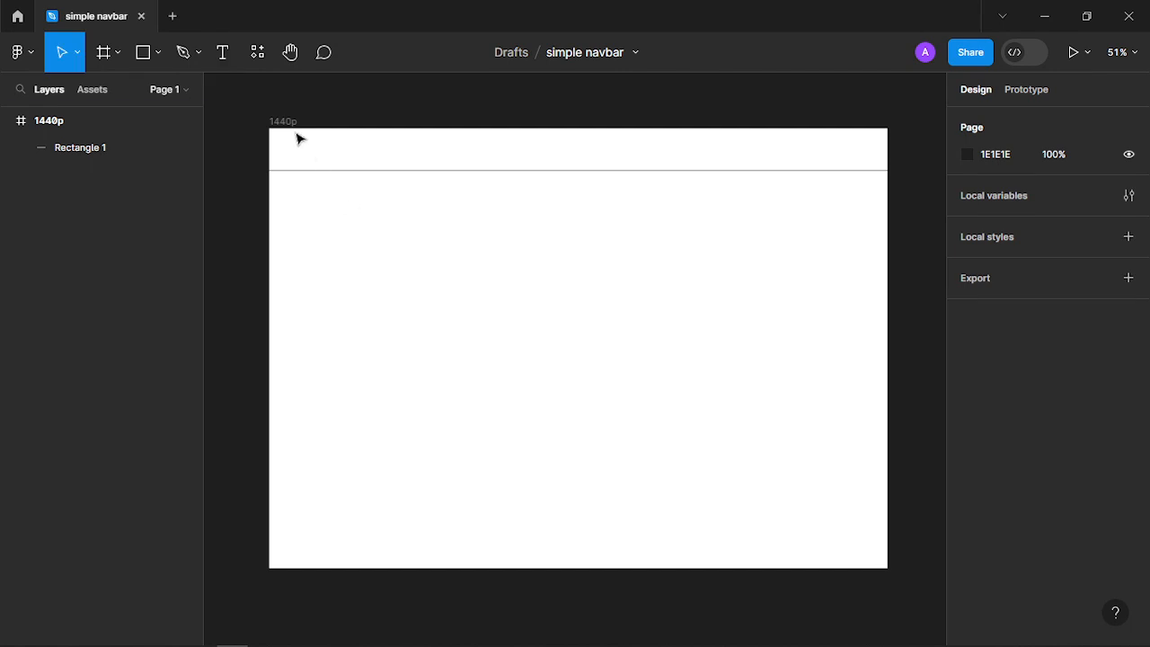
click(283, 120)
click(653, 304)
Add a layout grid to the 1440p frame and set it to 12 columns
click(290, 121)
click(1130, 350)
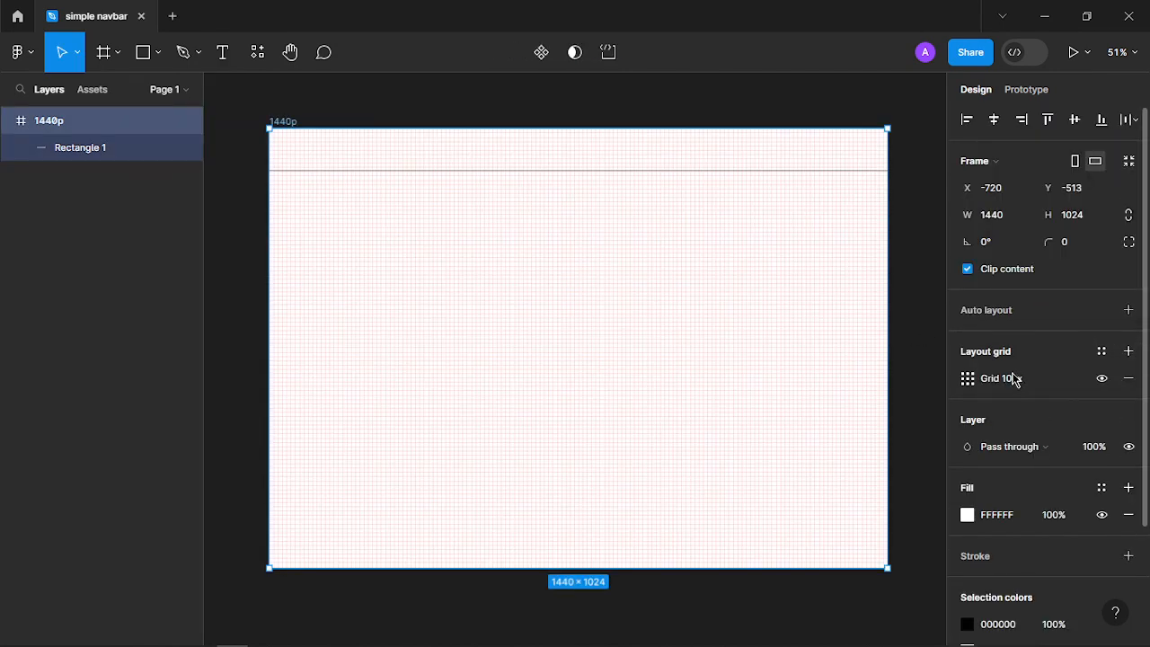
click(968, 379)
click(811, 385)
click(805, 406)
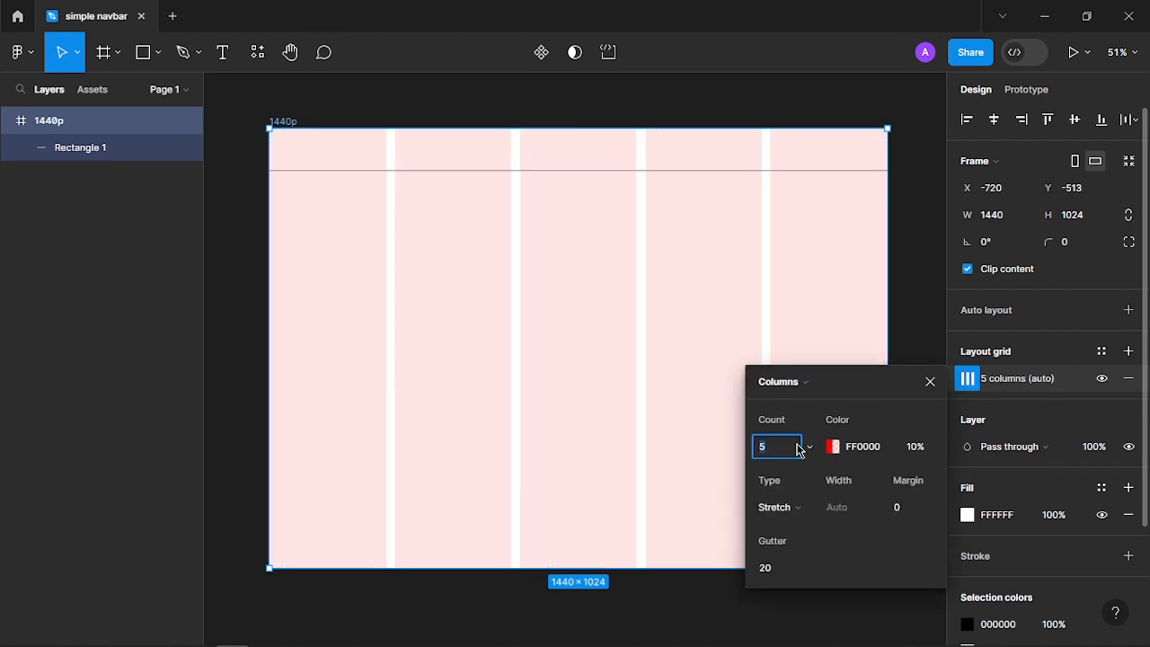
text(12)
key(Return)
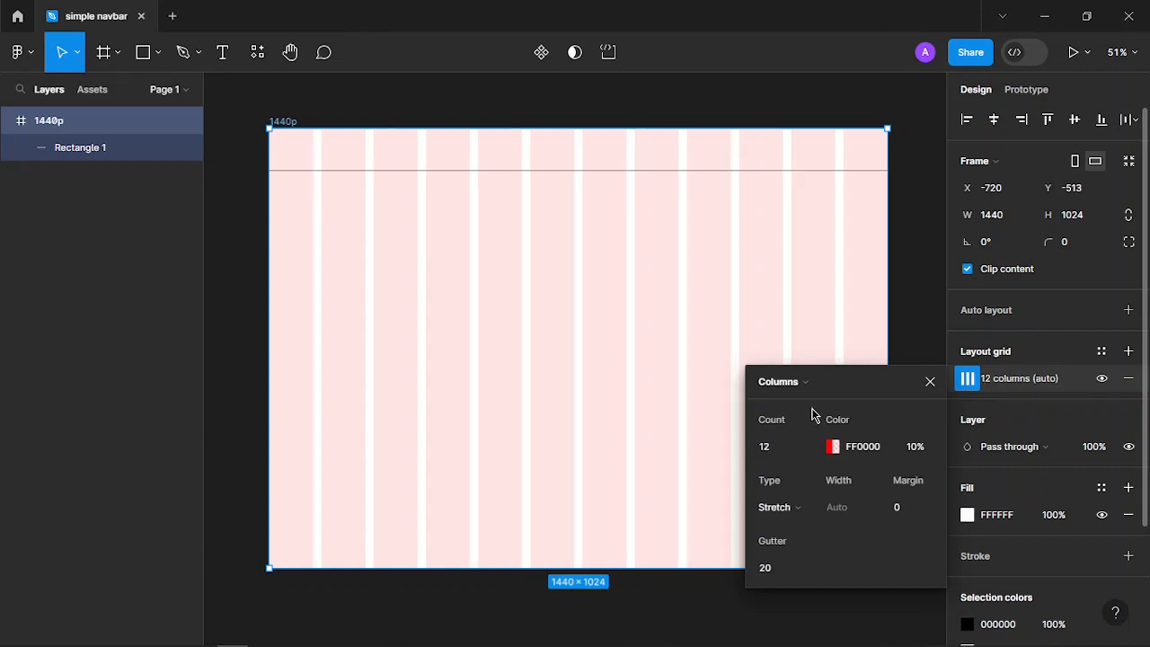
click(931, 382)
key(Escape)
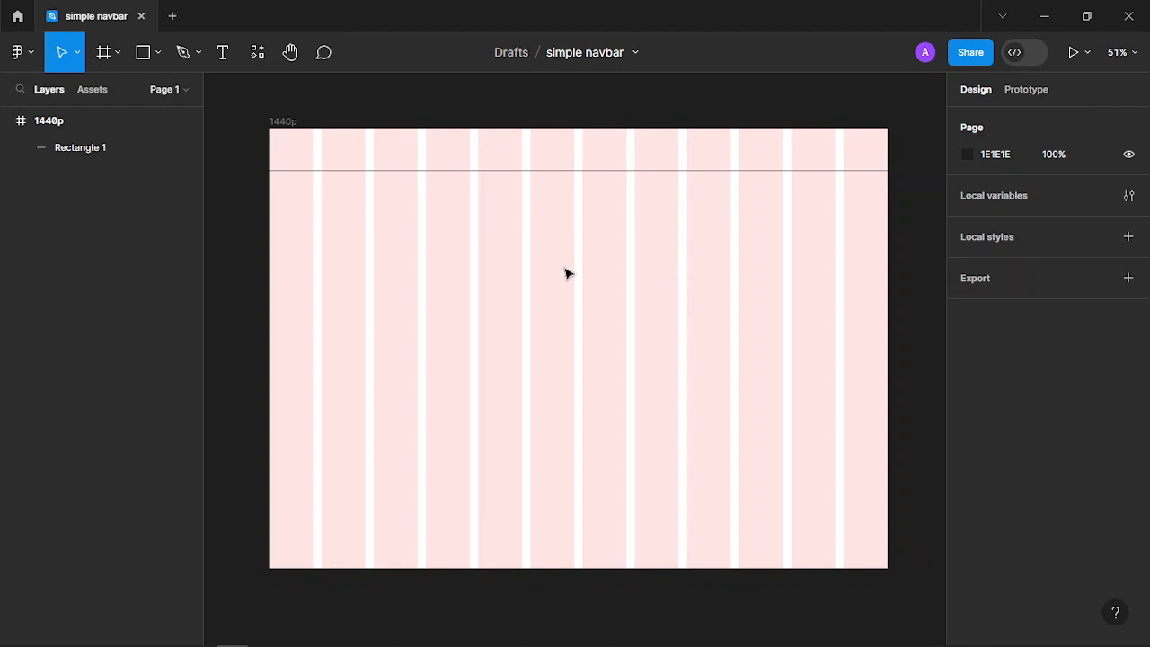
Hide the 12-column layout grid on the 1440p frame
click(288, 120)
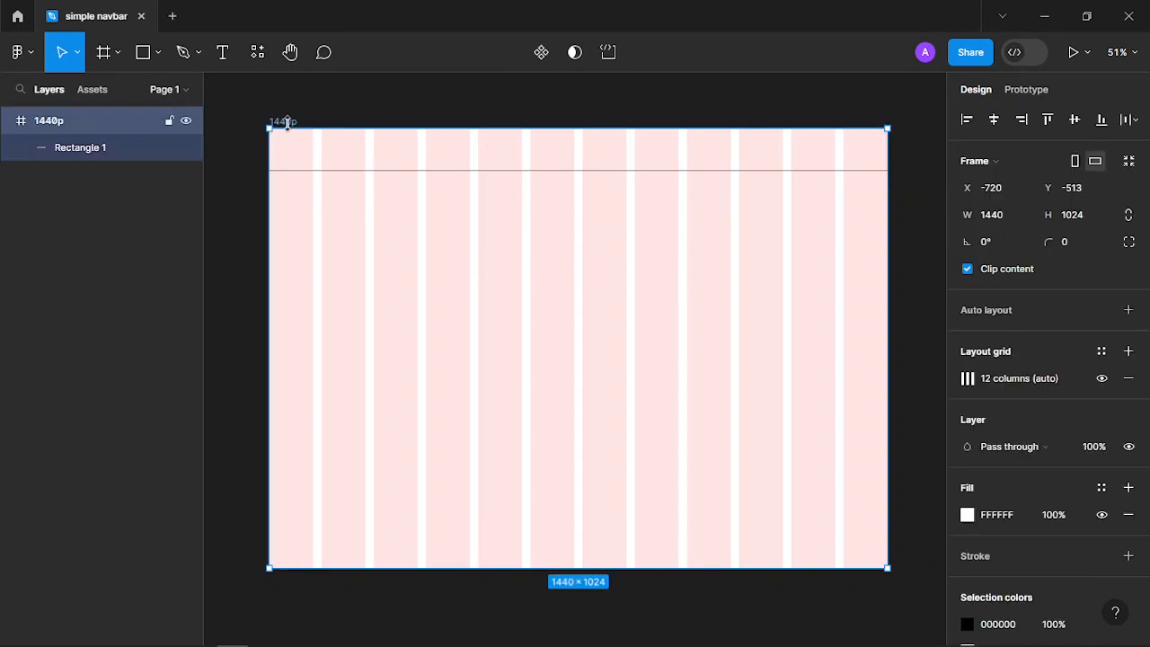
click(1102, 378)
click(557, 381)
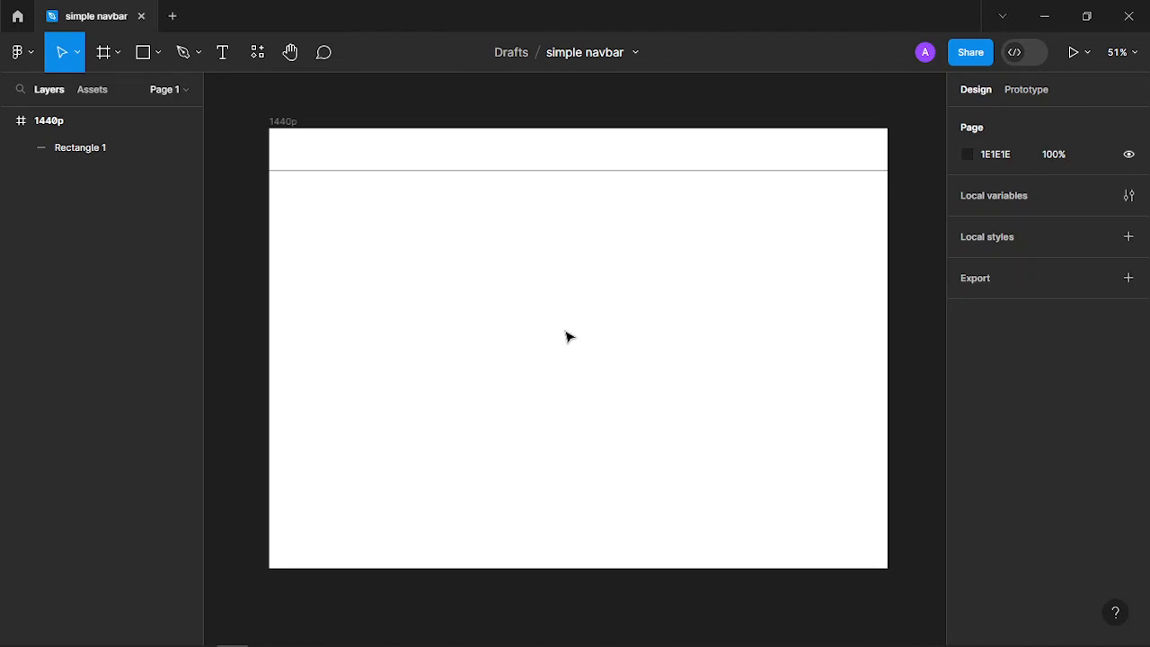
Add a text layer reading "navbar" in the empty area of the frame below the navbar rectangle
key(t)
click(481, 283)
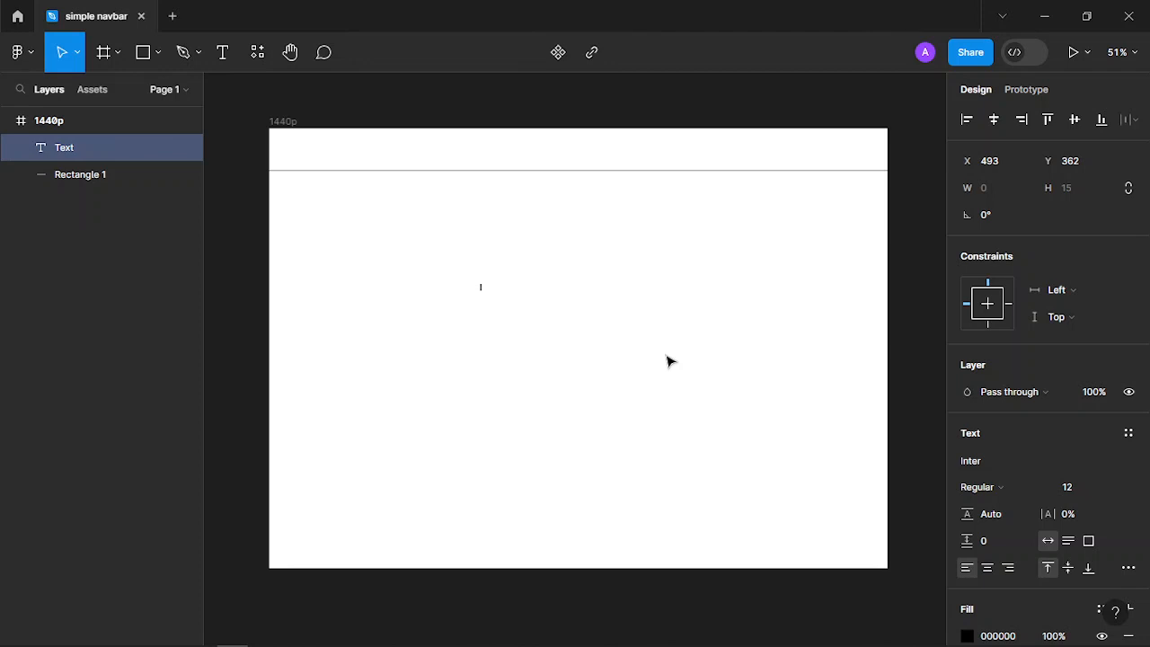
text(navbar)
key(Escape)
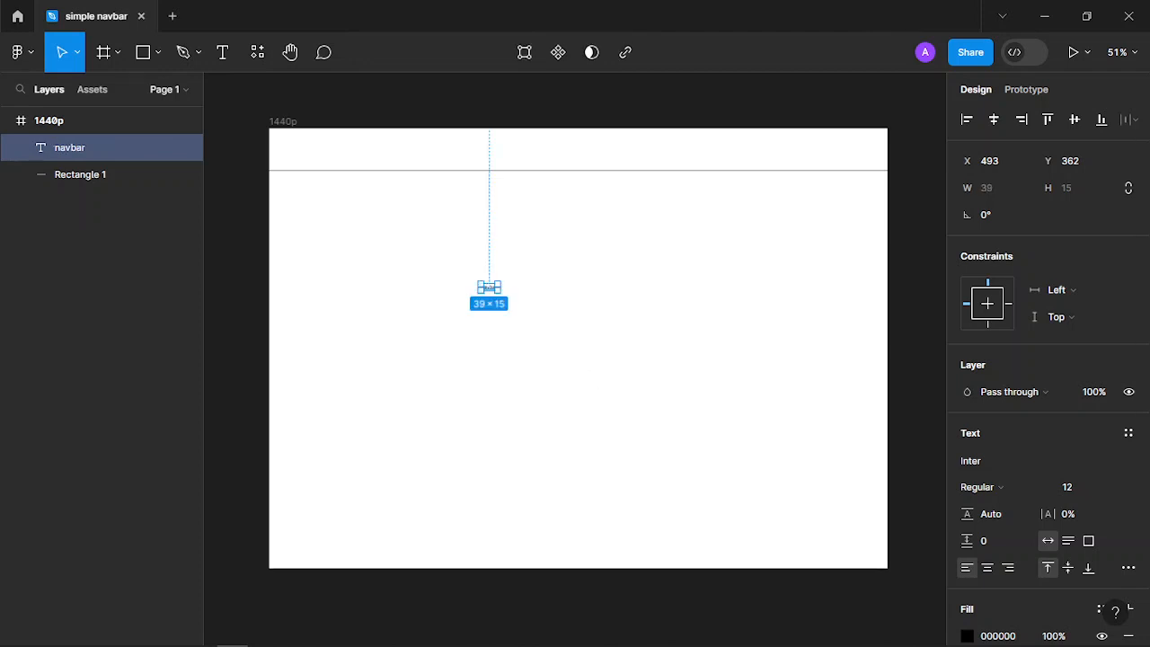
Change the navbar text's font to Poppins with the Bold weight
click(1048, 483)
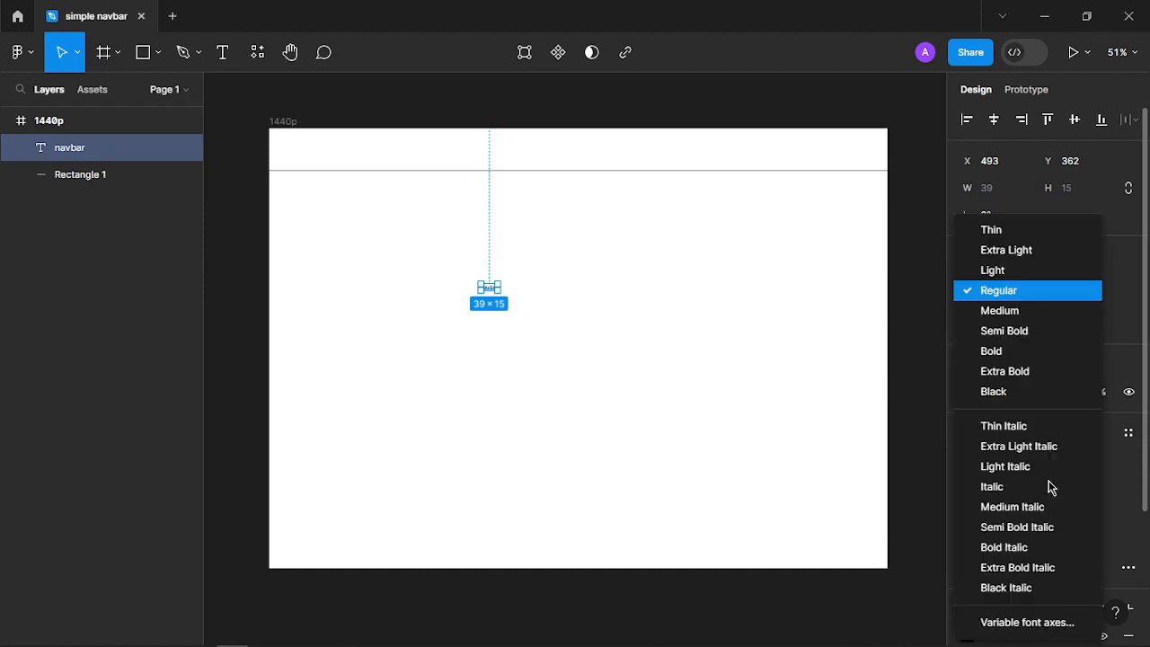
click(1063, 351)
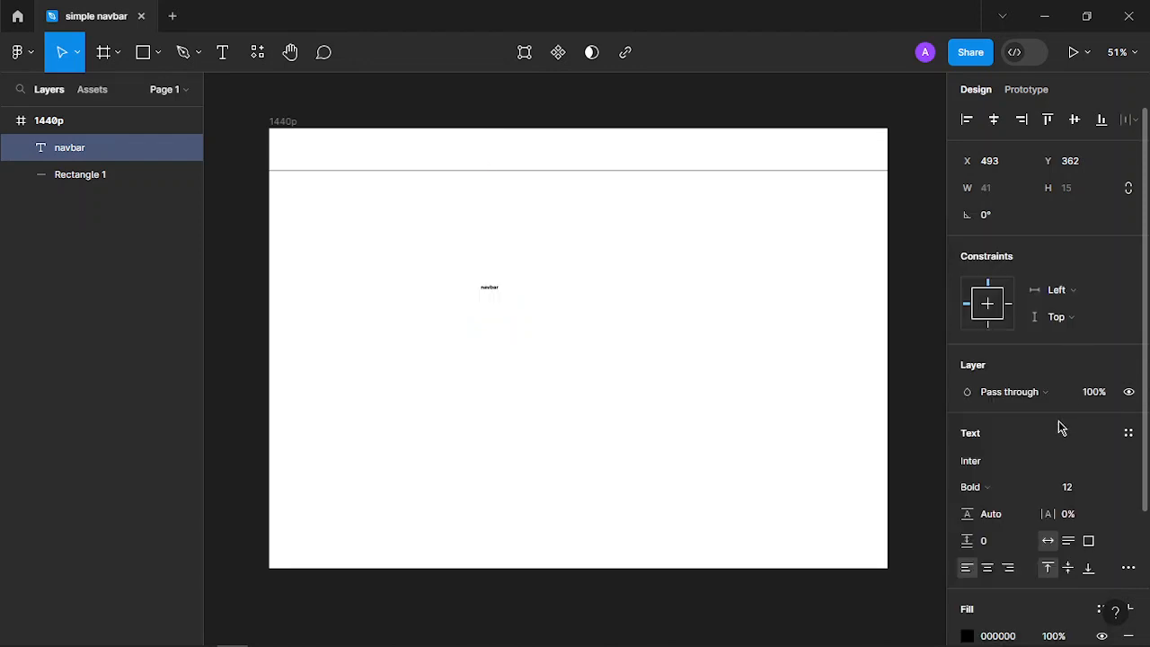
click(1050, 469)
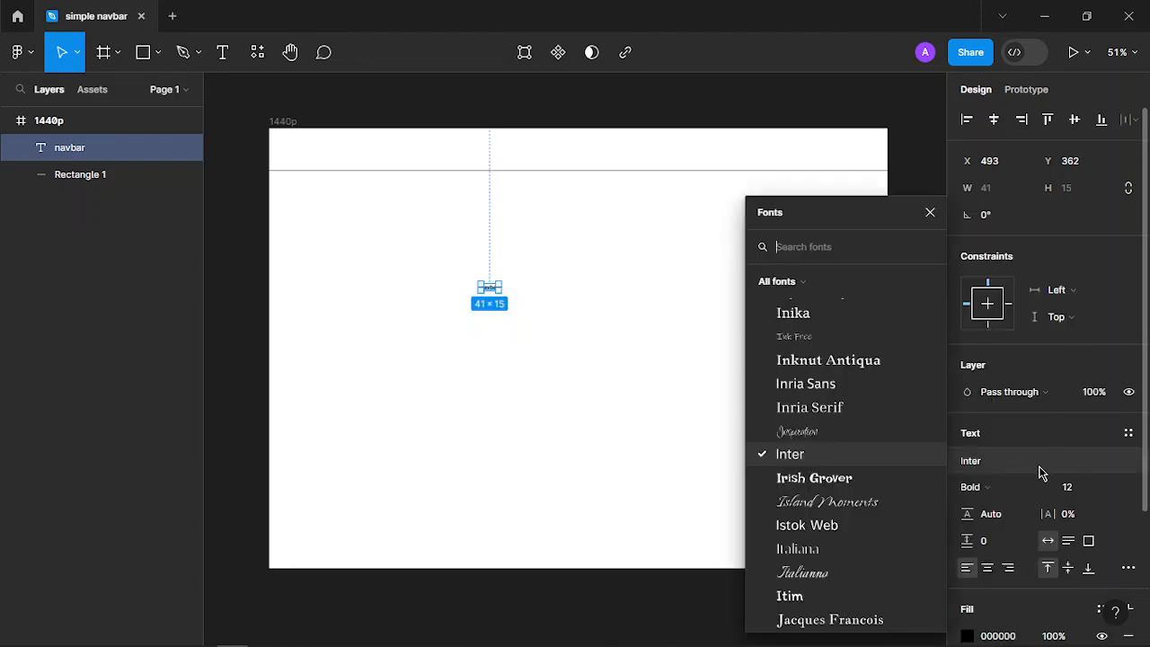
text(poppin)
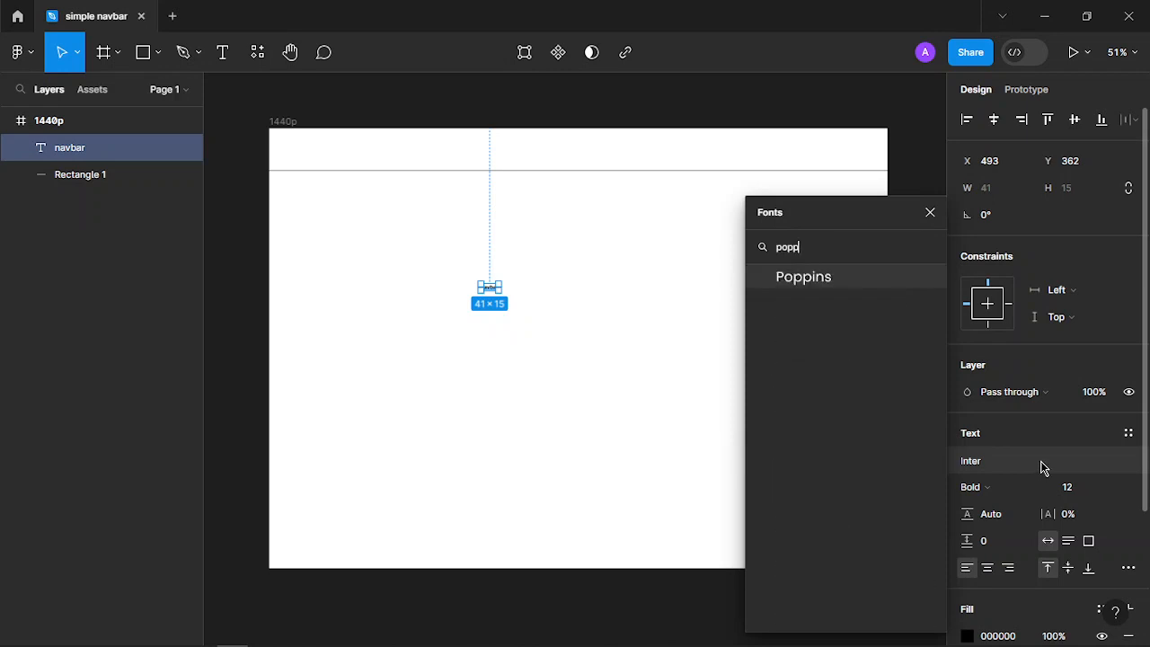
key(Return)
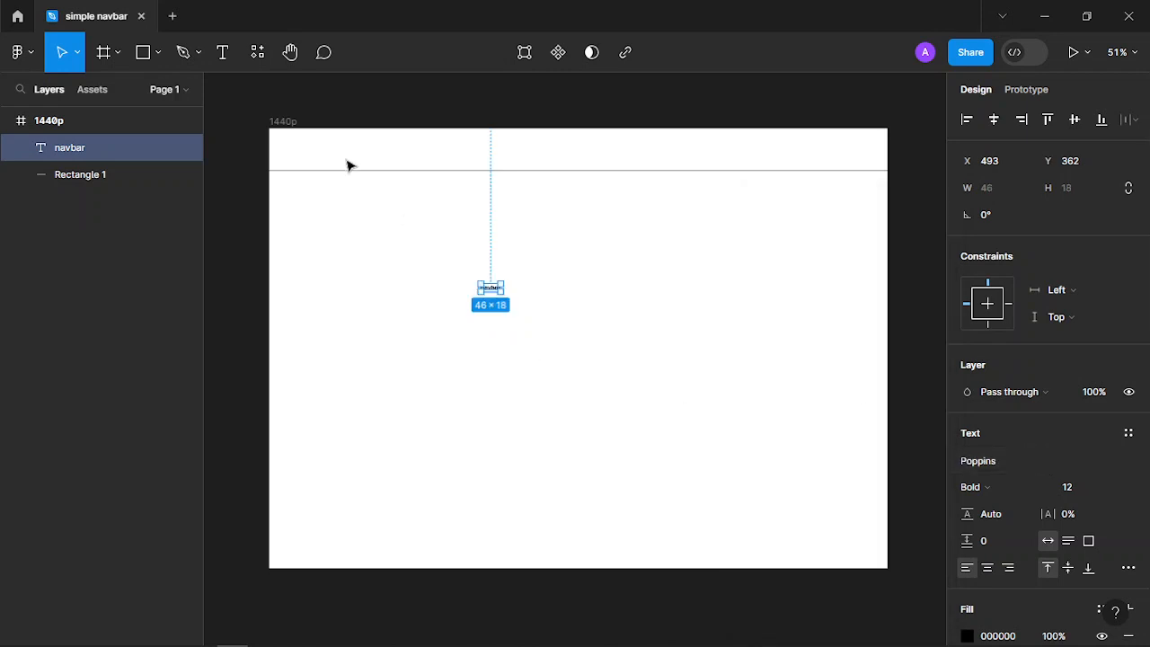
Move the navbar text slightly right to about X 538, Y 368 and set its font size to 16
drag(500, 290, 521, 295)
scroll(513, 293, up, 5)
click(1113, 490)
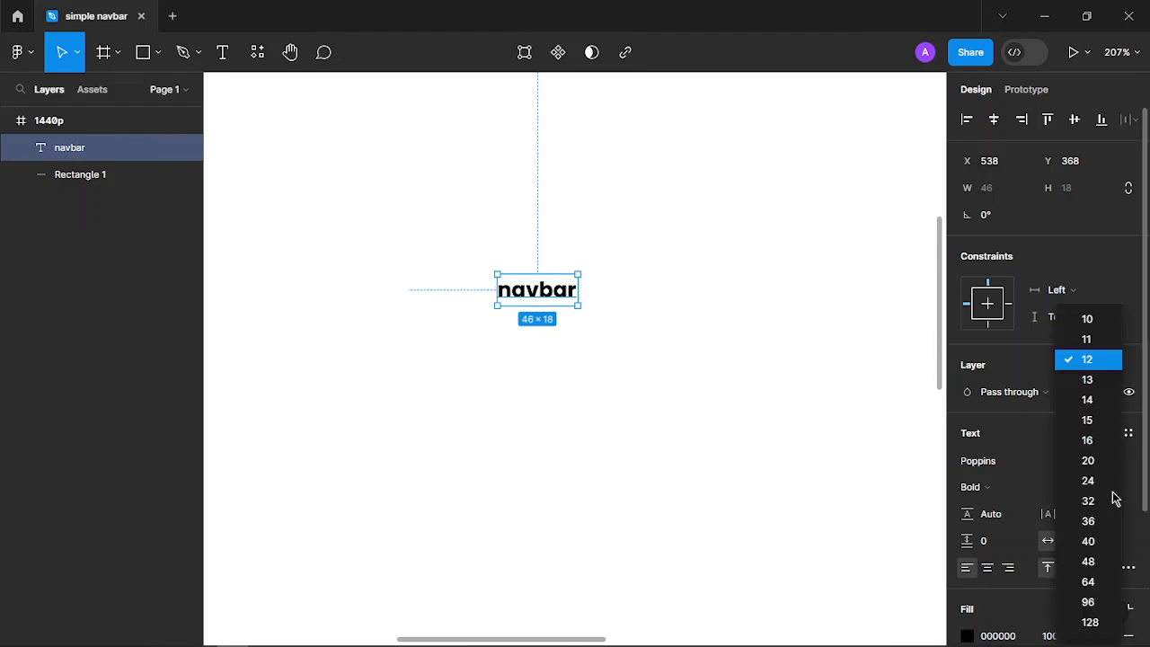
click(1088, 440)
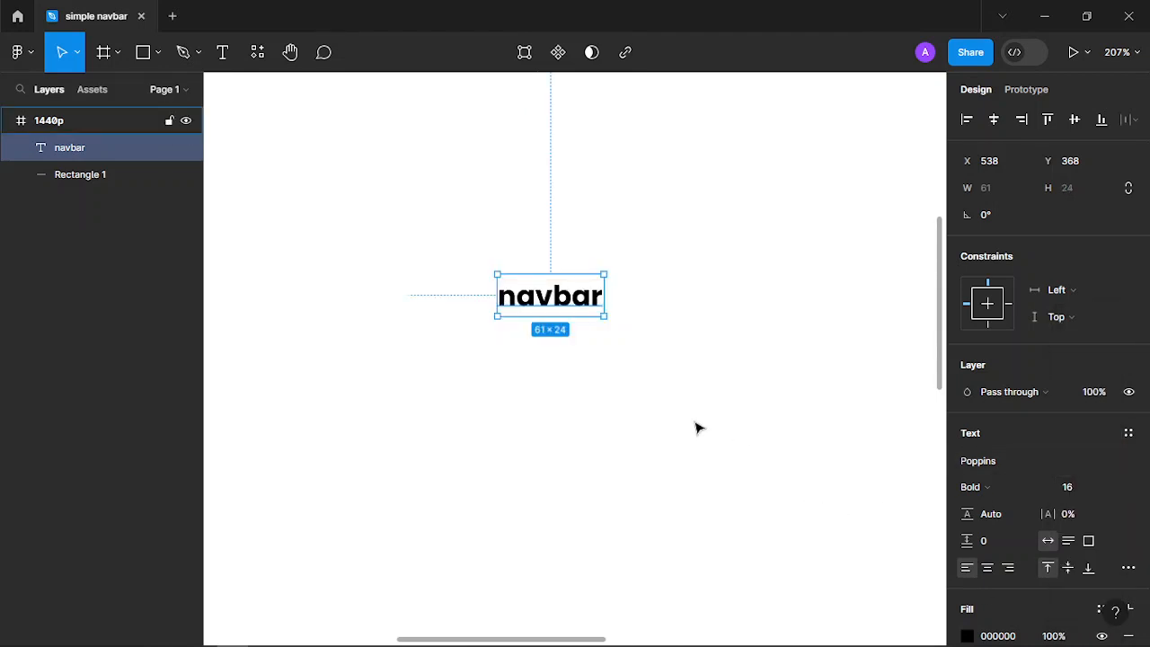
Nudge the navbar text to about X 548, Y 364 and enlarge only its letter "v" to font size 36
drag(698, 428, 635, 438)
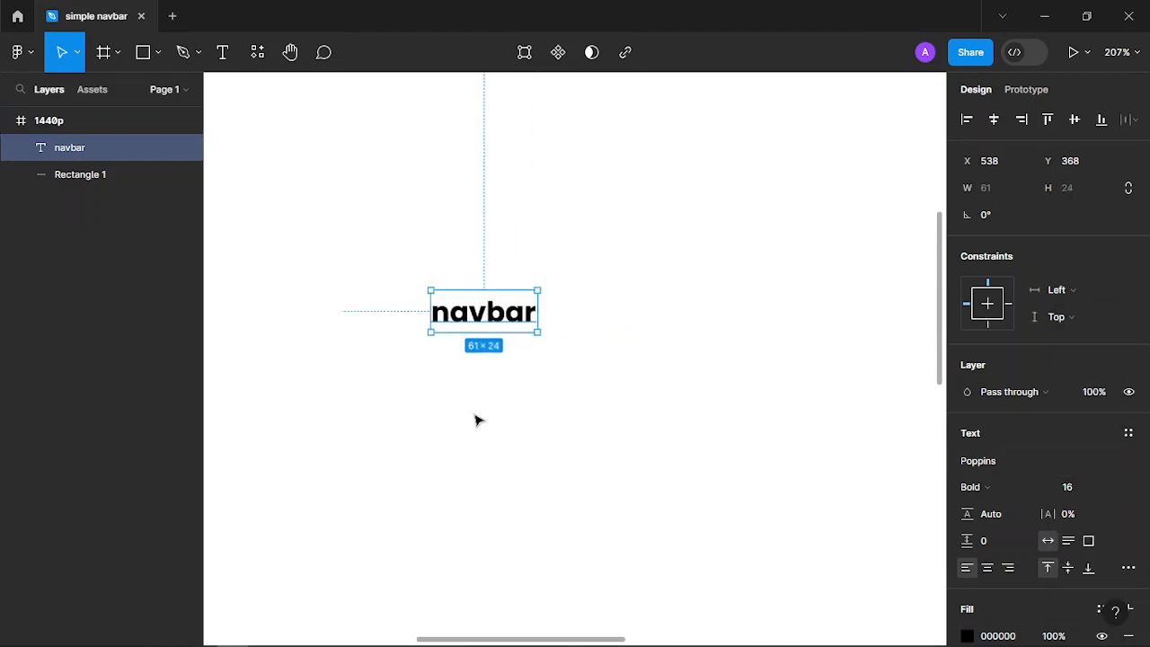
drag(473, 408, 515, 402)
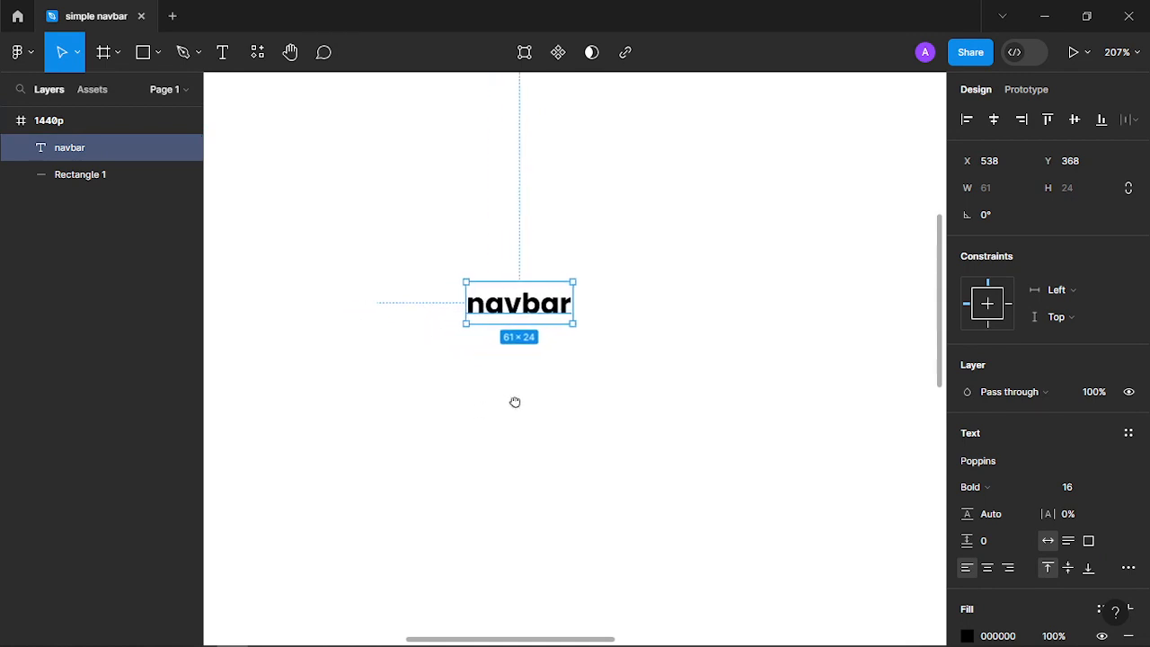
drag(520, 315, 540, 297)
double_click(541, 311)
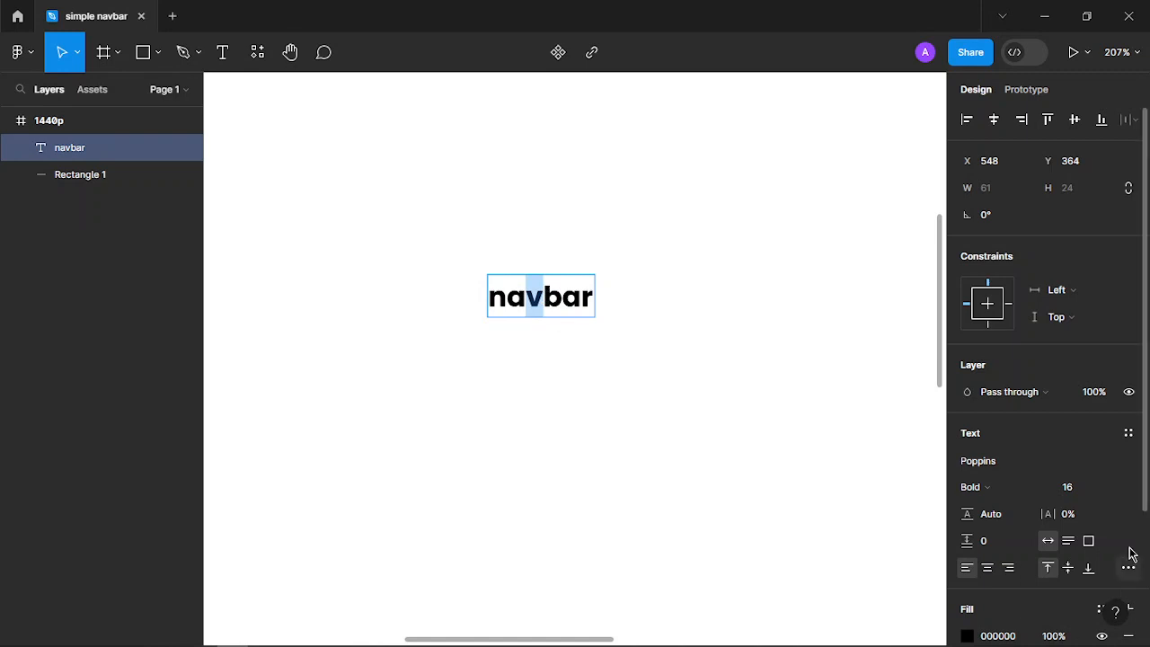
click(1078, 492)
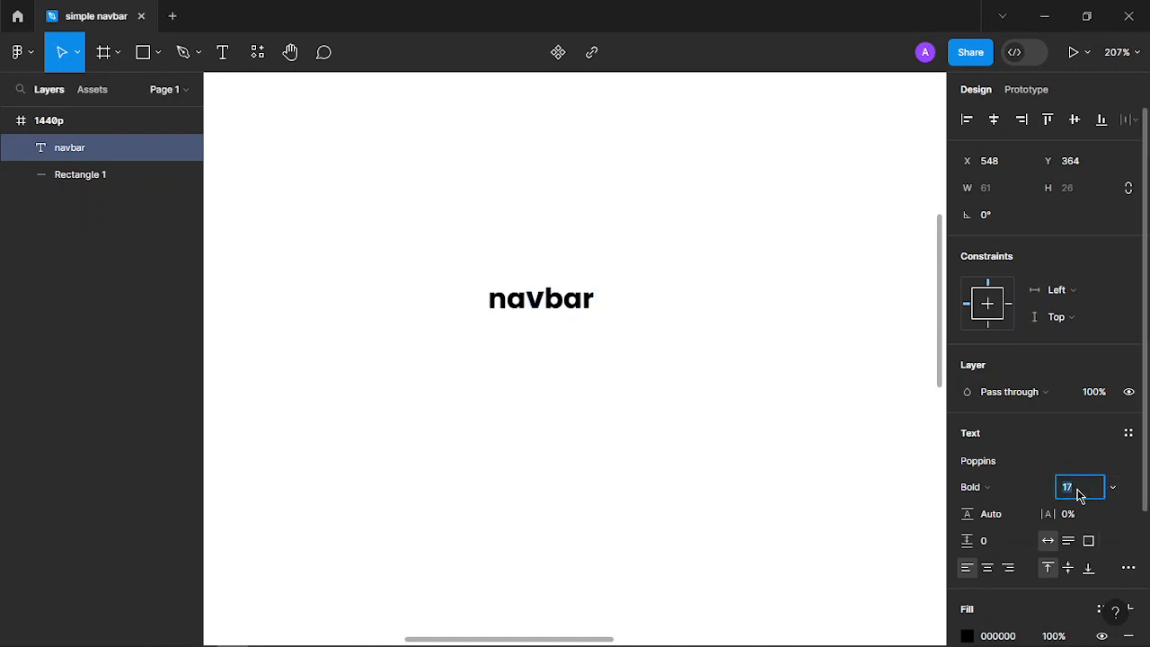
key(Up)
key(Up)
key(Up)
key(Up)
key(Up)
key(Up)
key(Up)
key(Up)
key(Up)
key(Up)
key(Up)
key(Up)
key(Up)
key(Up)
key(Up)
key(Up)
key(Up)
key(Up)
key(Up)
key(Up)
key(Up)
key(Up)
key(Up)
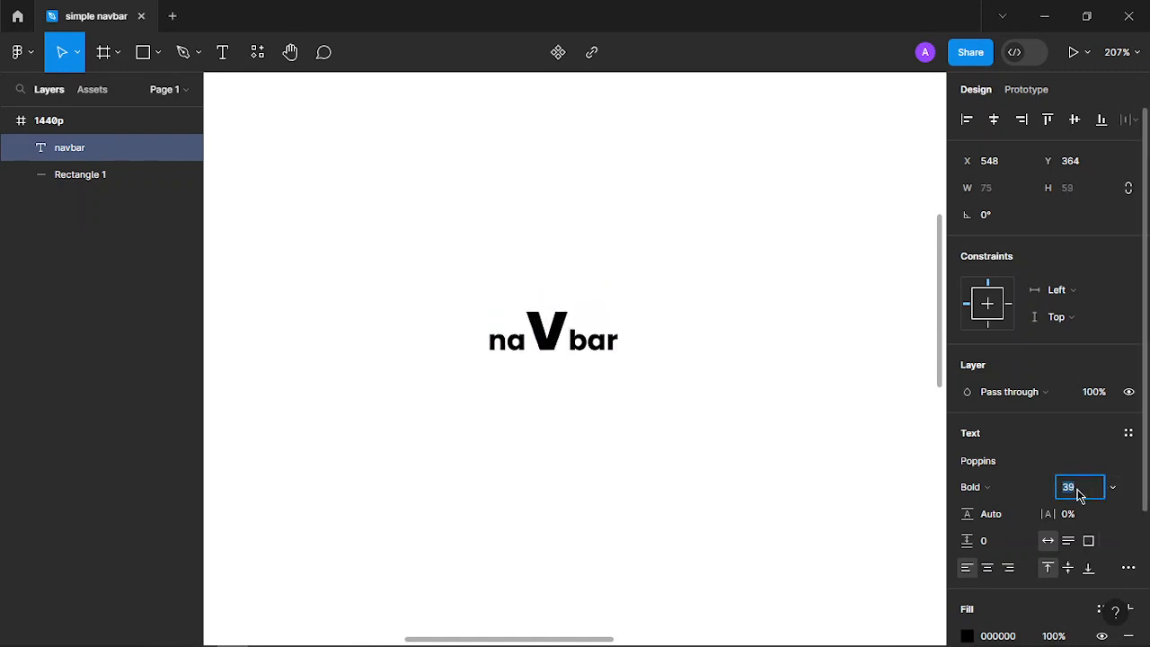
key(Down)
key(Down)
key(Down)
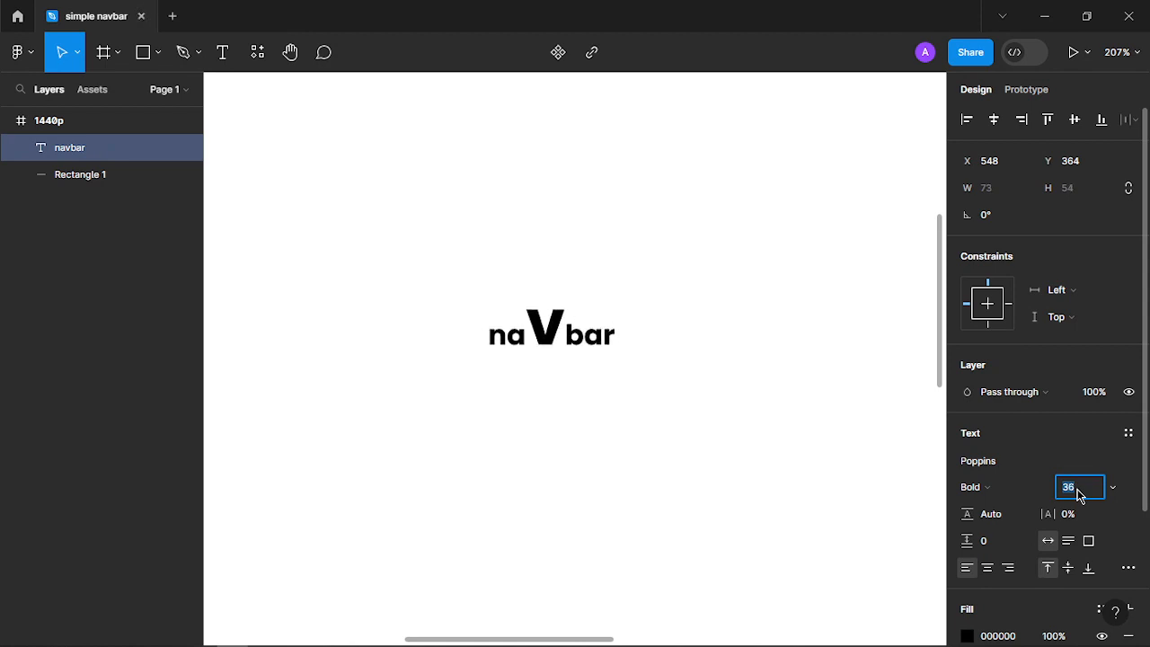
click(720, 446)
Move the navbar text up to just below the navbar's bottom line, at about X 460, Y 170
scroll(709, 441, down, 5)
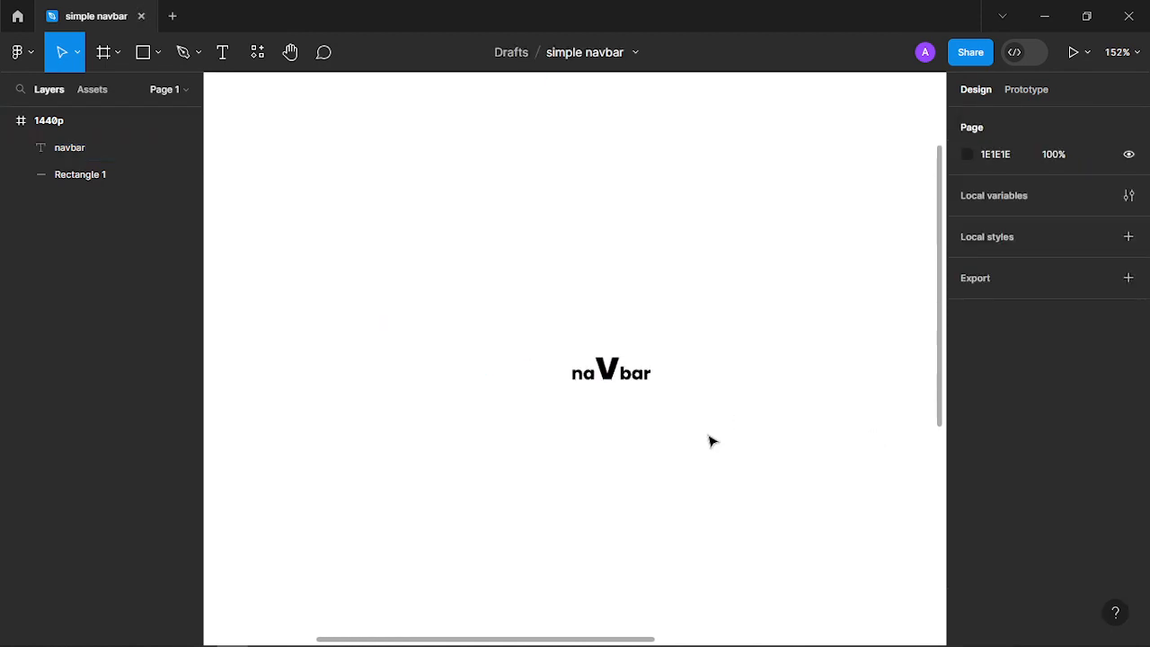
drag(678, 416, 638, 330)
scroll(637, 329, up, 5)
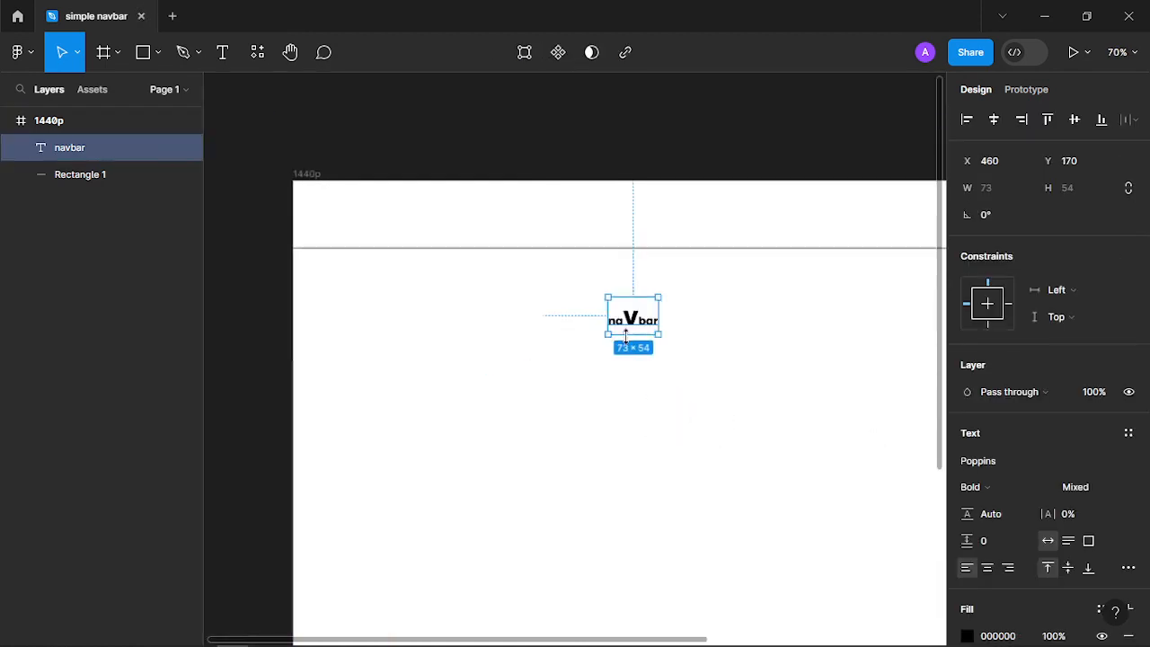
scroll(635, 372, up, 2)
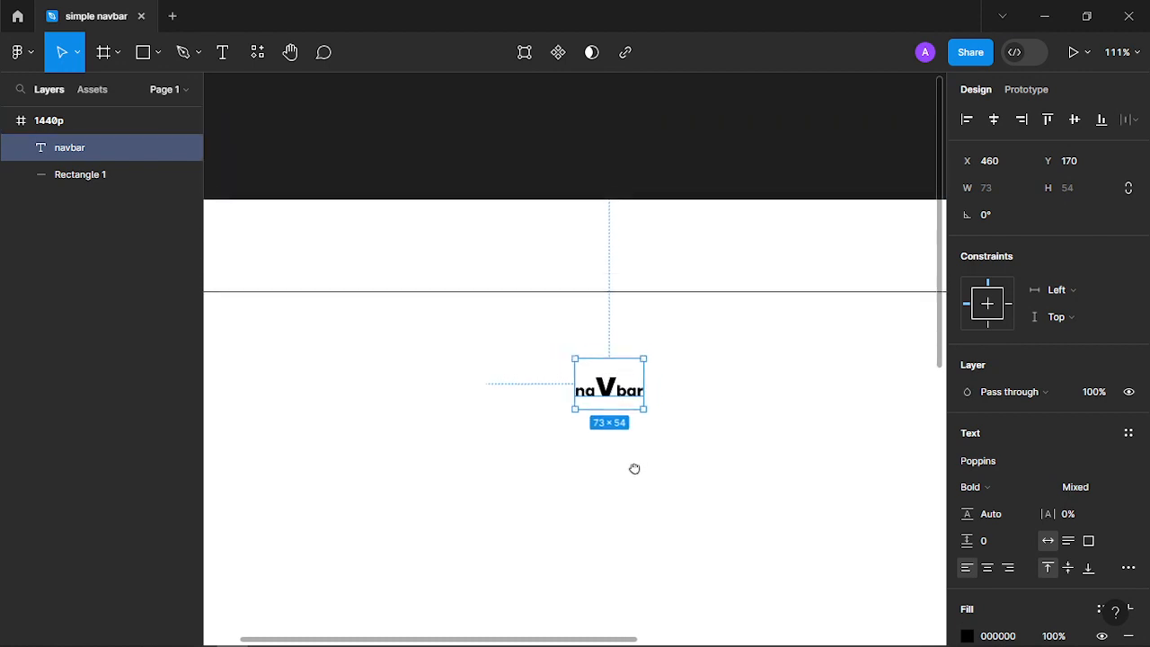
Set the navbar text's letter case to all uppercase in the type settings
click(1125, 567)
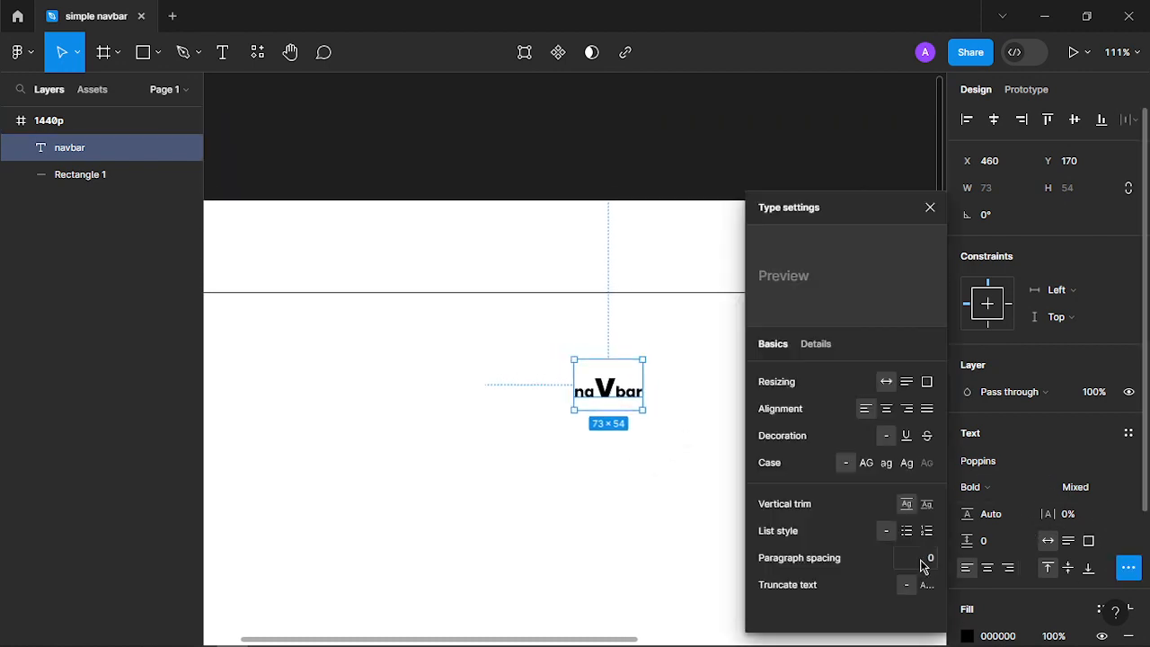
click(866, 464)
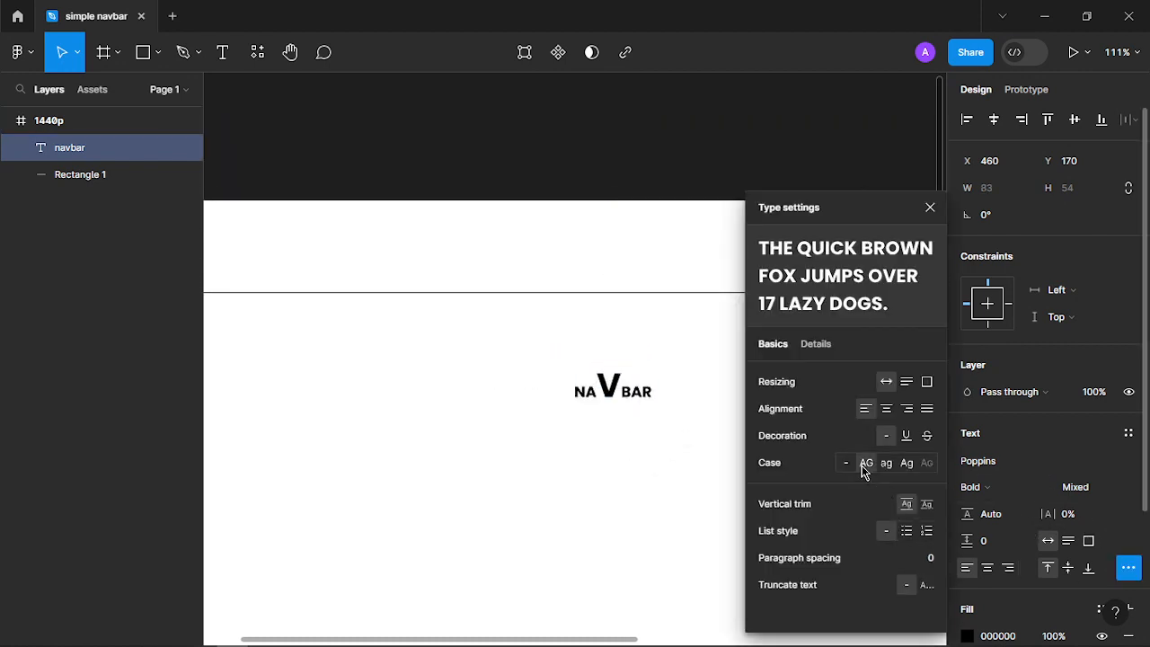
click(933, 211)
click(786, 524)
Give the navbar text a linear gradient fill from black to dark blue 000F45, with the end stop at 100% opacity
click(624, 400)
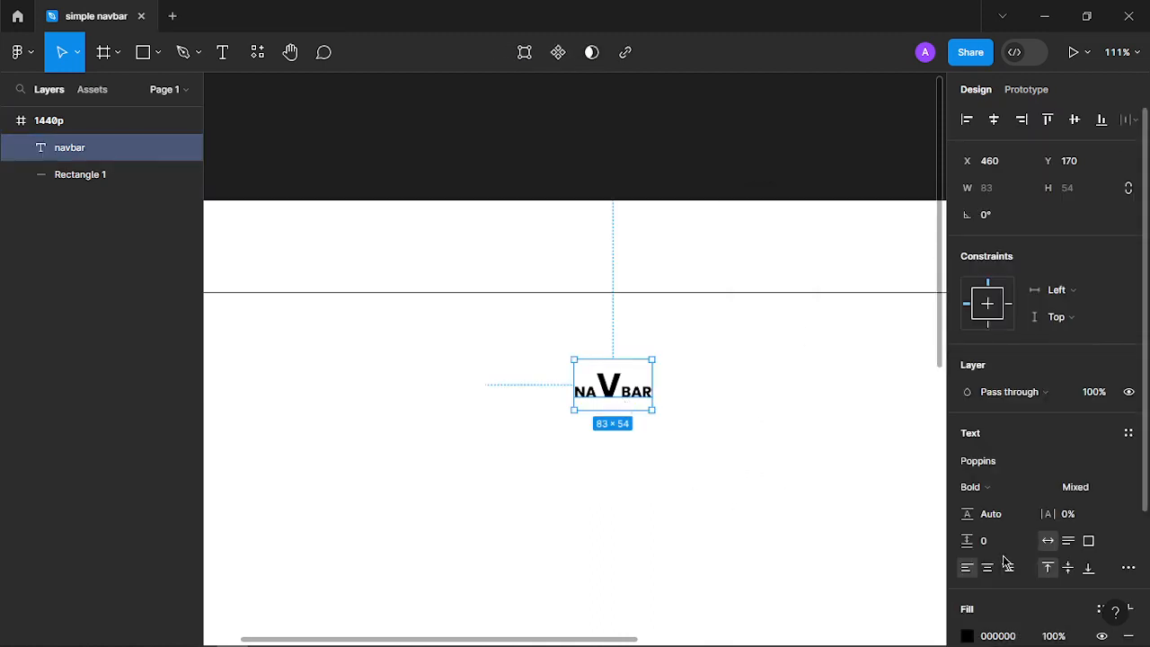
scroll(976, 566, down, 2)
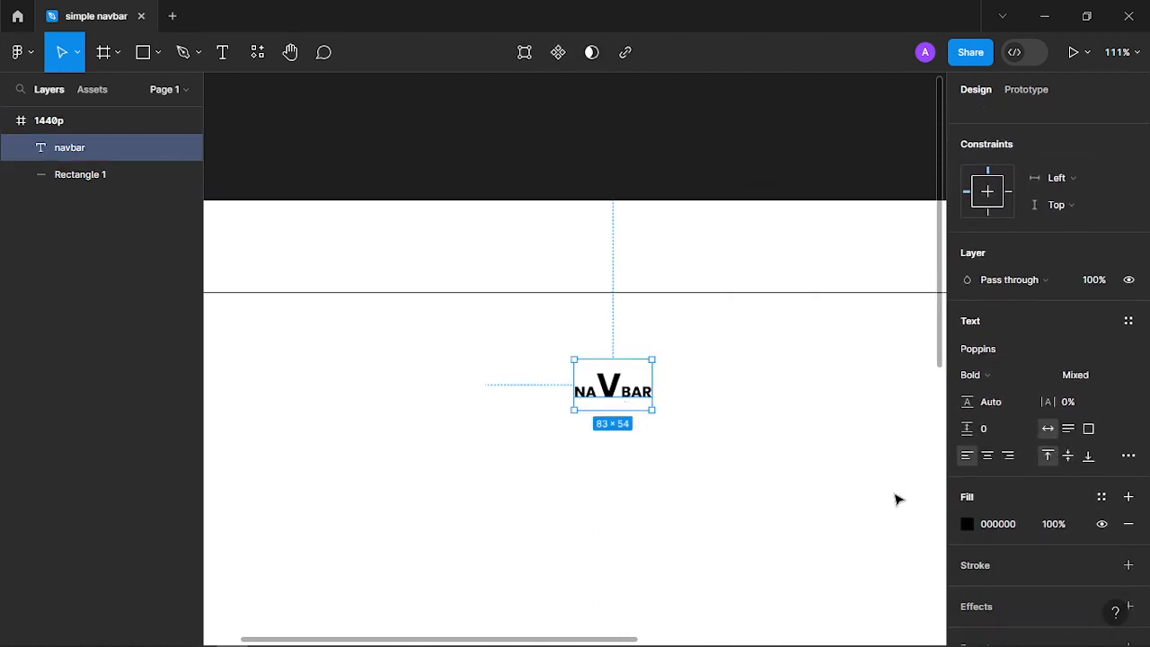
click(967, 524)
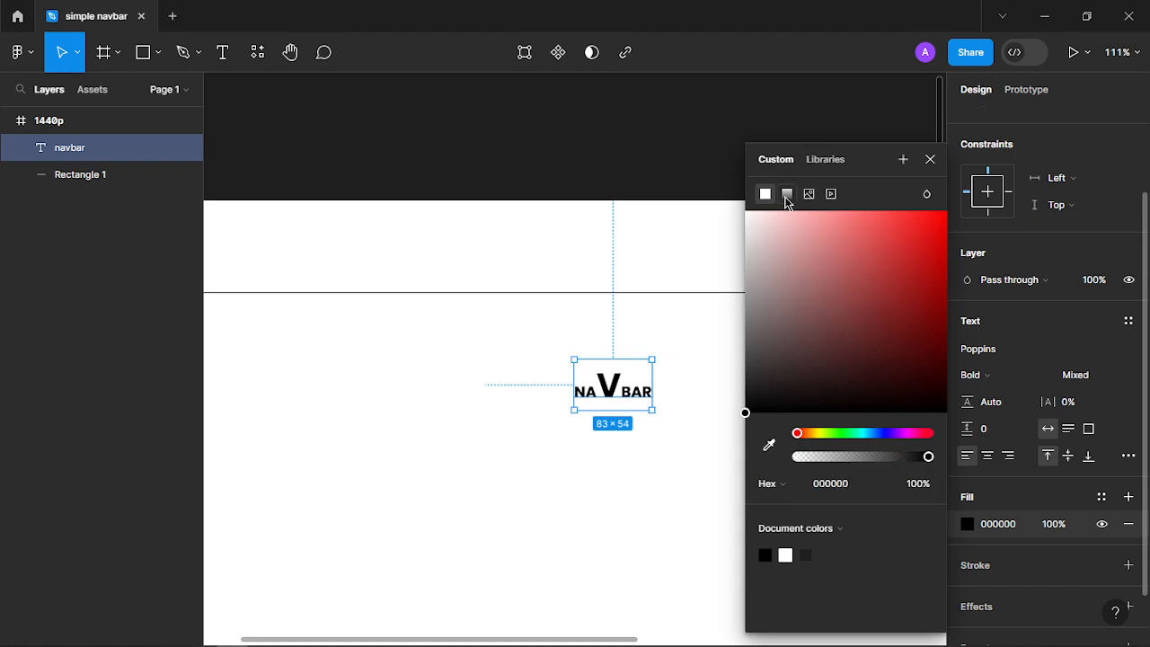
click(788, 195)
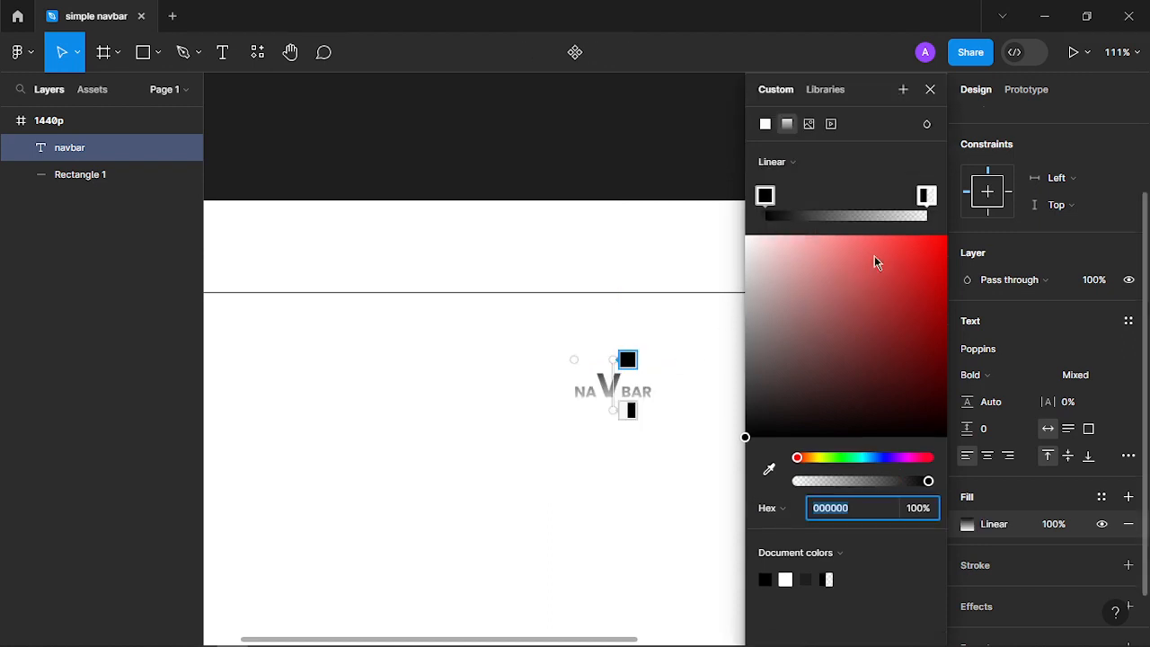
click(923, 200)
drag(885, 484, 1043, 484)
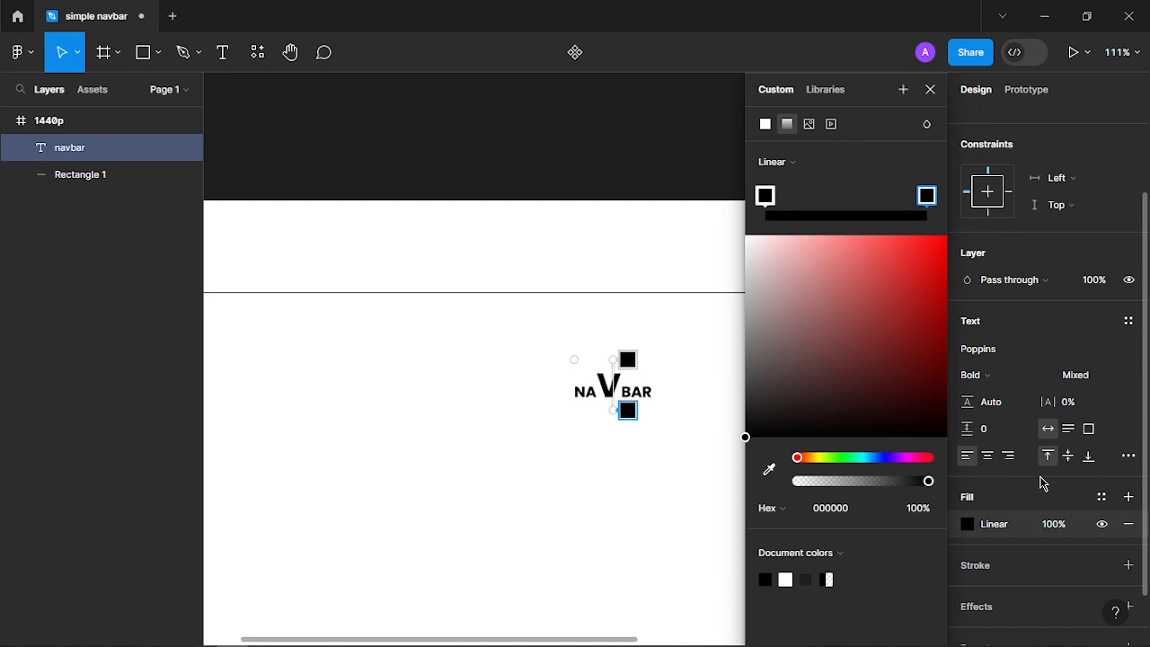
click(880, 458)
drag(881, 385, 980, 392)
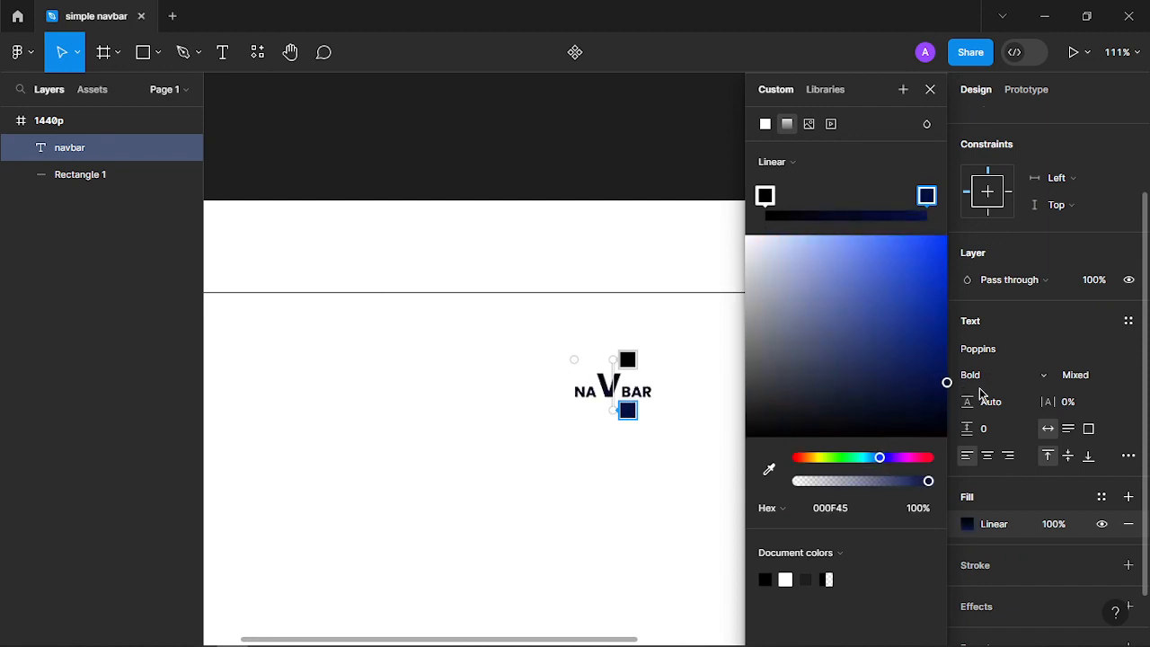
click(930, 89)
click(740, 390)
Tighten the letter spacing of the whole navbar text to -12.5%
scroll(671, 516, up, 5)
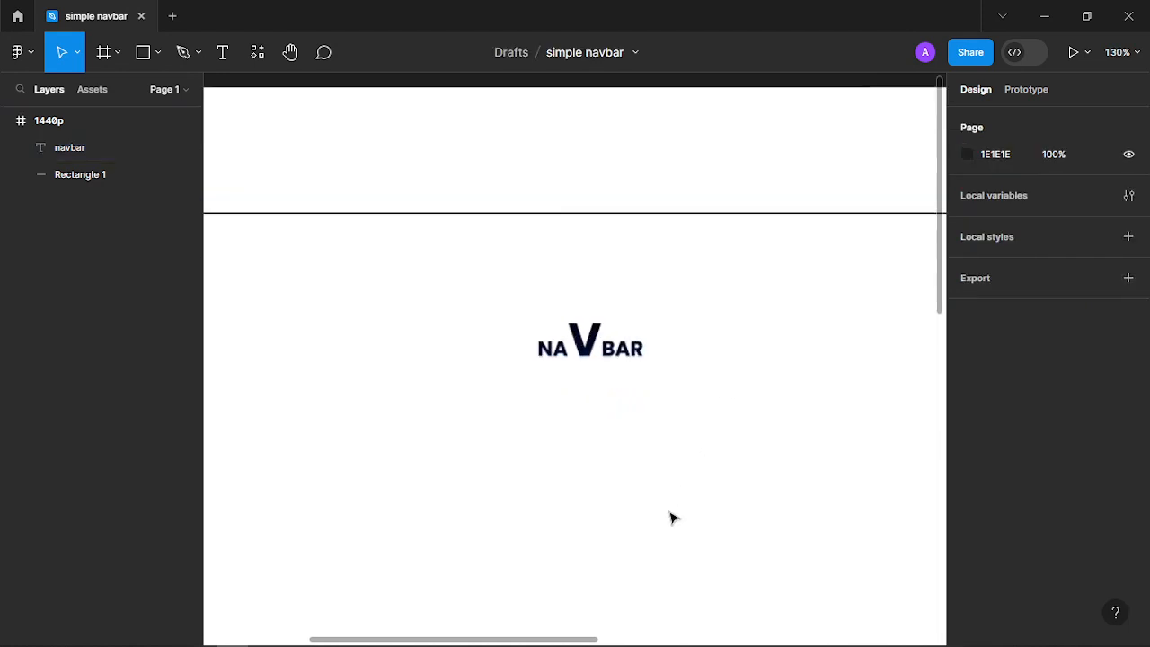
drag(577, 293, 683, 365)
double_click(620, 254)
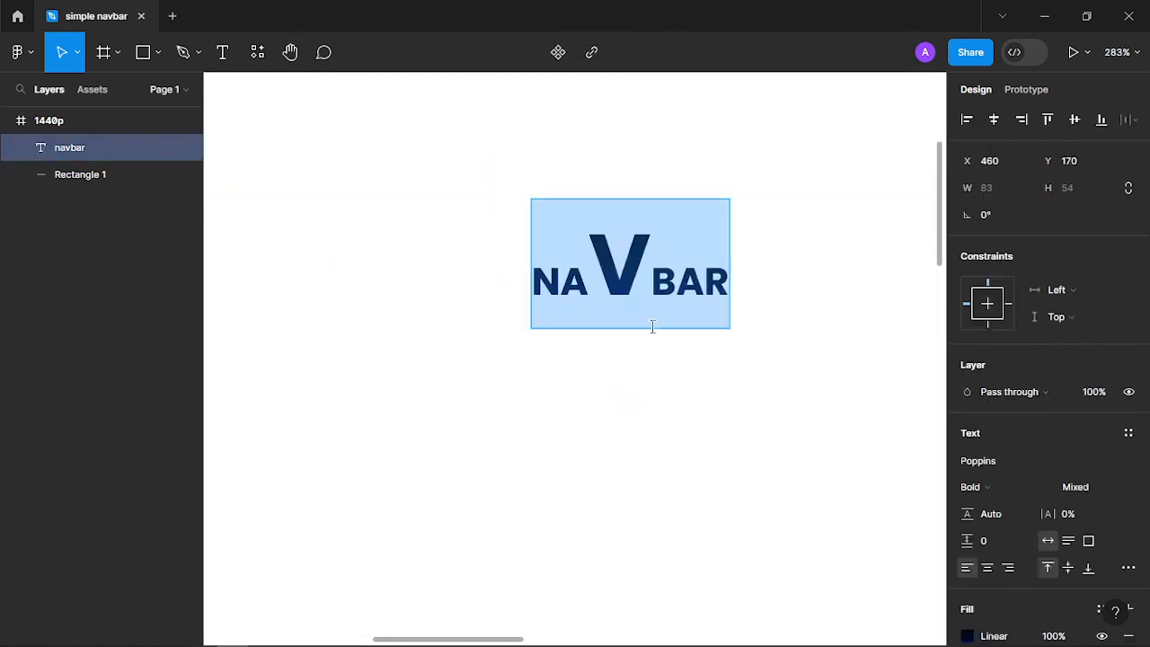
click(726, 423)
double_click(641, 288)
click(640, 285)
click(687, 433)
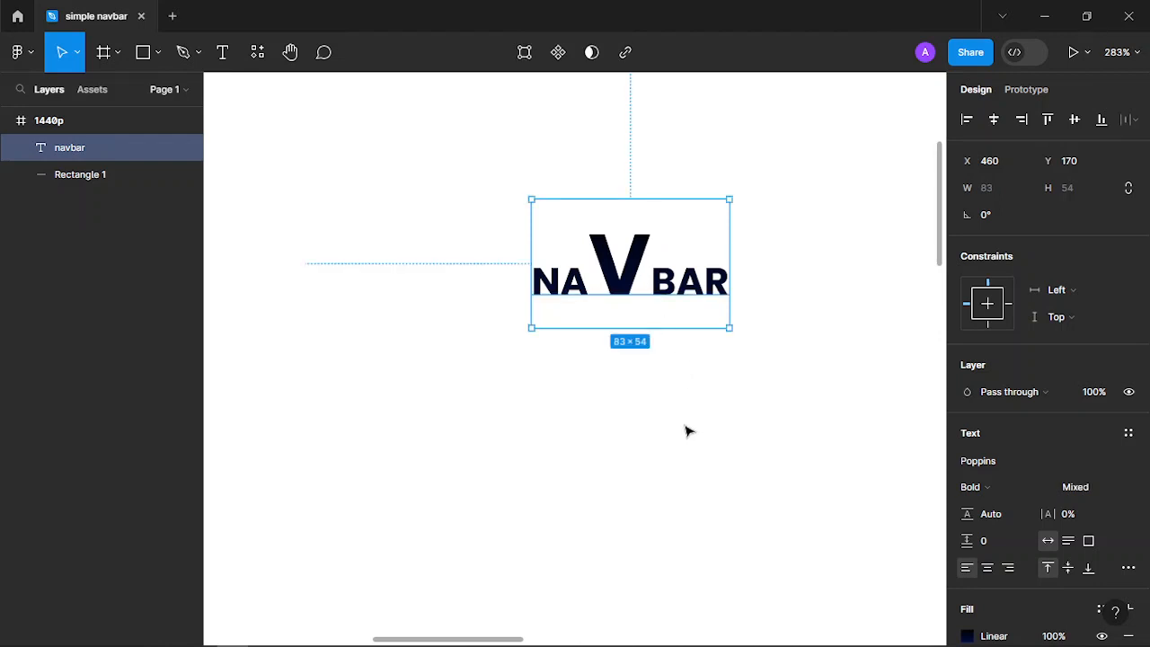
drag(973, 525, 1021, 519)
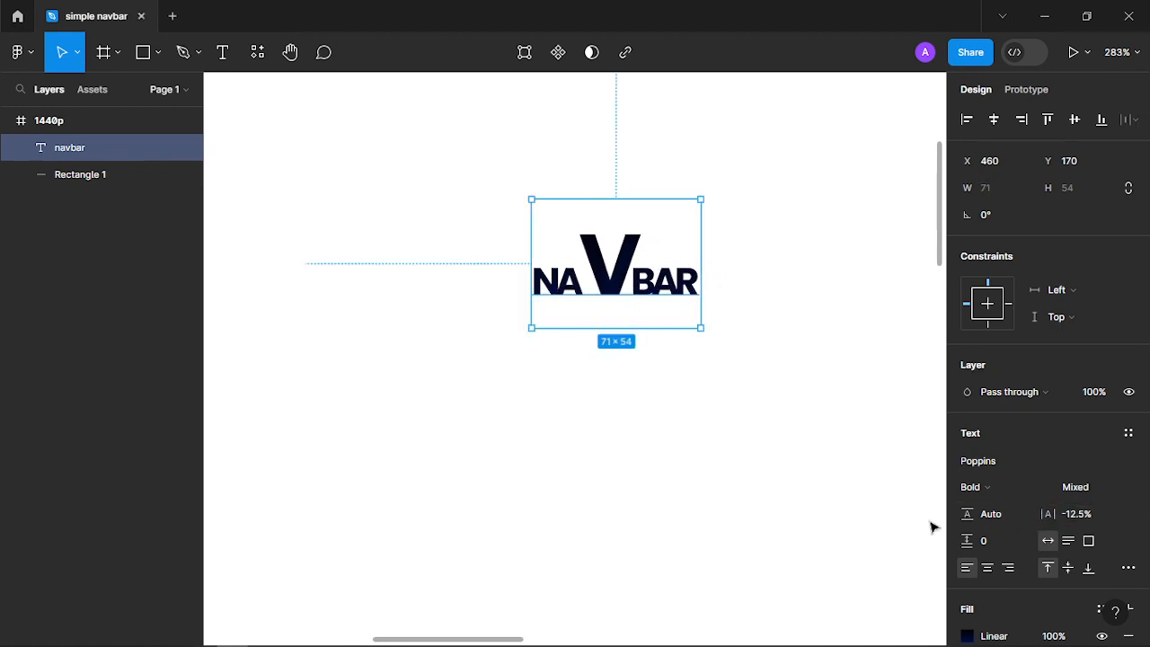
click(848, 509)
Move the navbar text further left and slightly up, keeping it just below the navbar's bottom line
scroll(732, 490, down, 5)
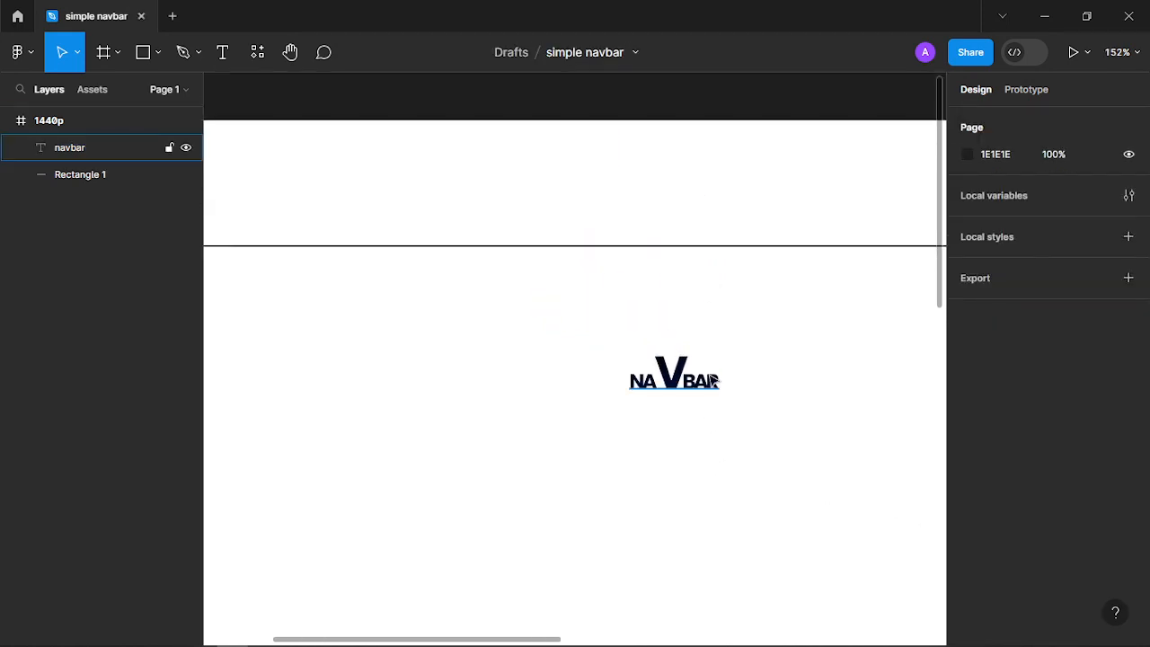
click(706, 382)
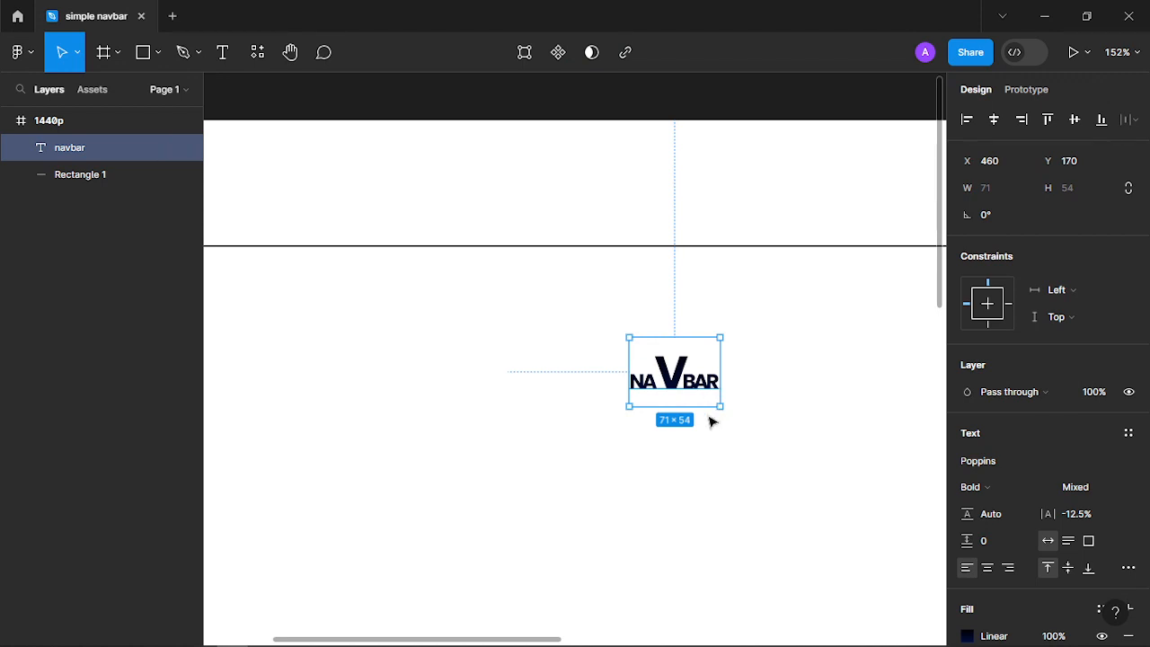
drag(696, 386, 649, 398)
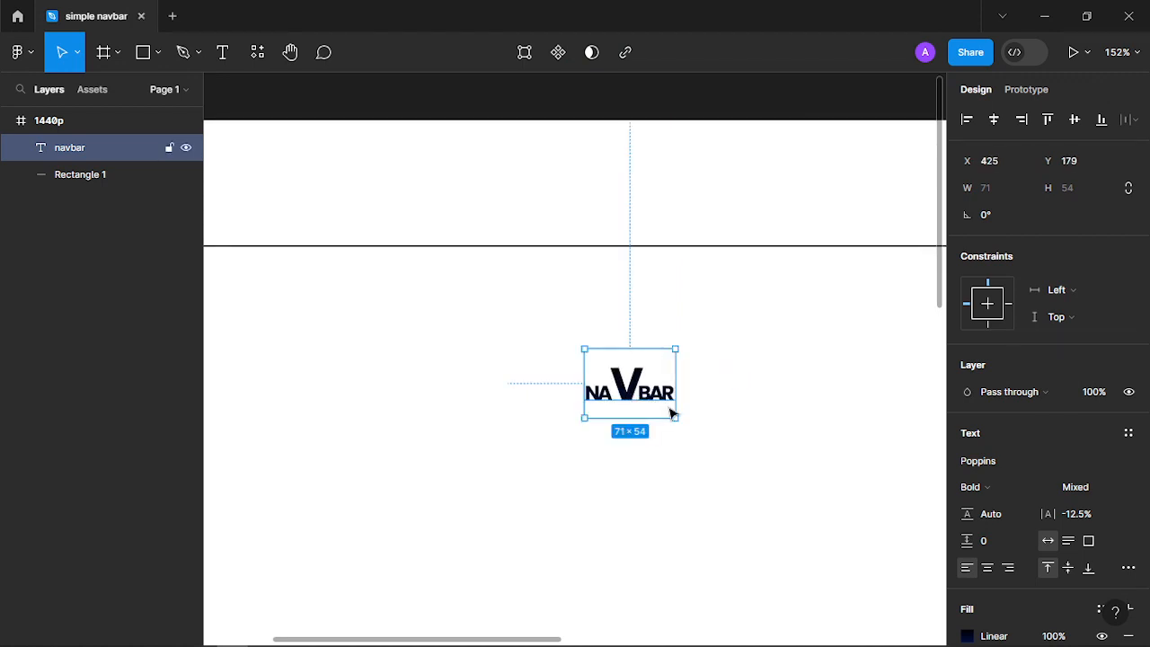
scroll(1048, 589, down, 3)
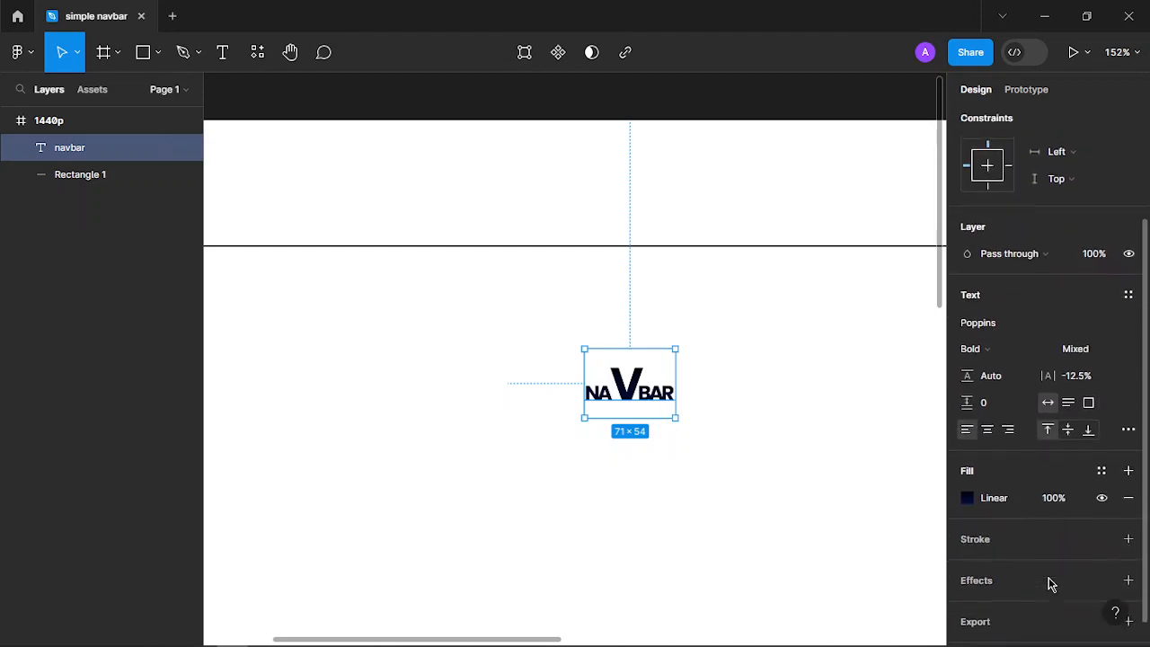
scroll(1048, 586, up, 3)
scroll(710, 439, down, 4)
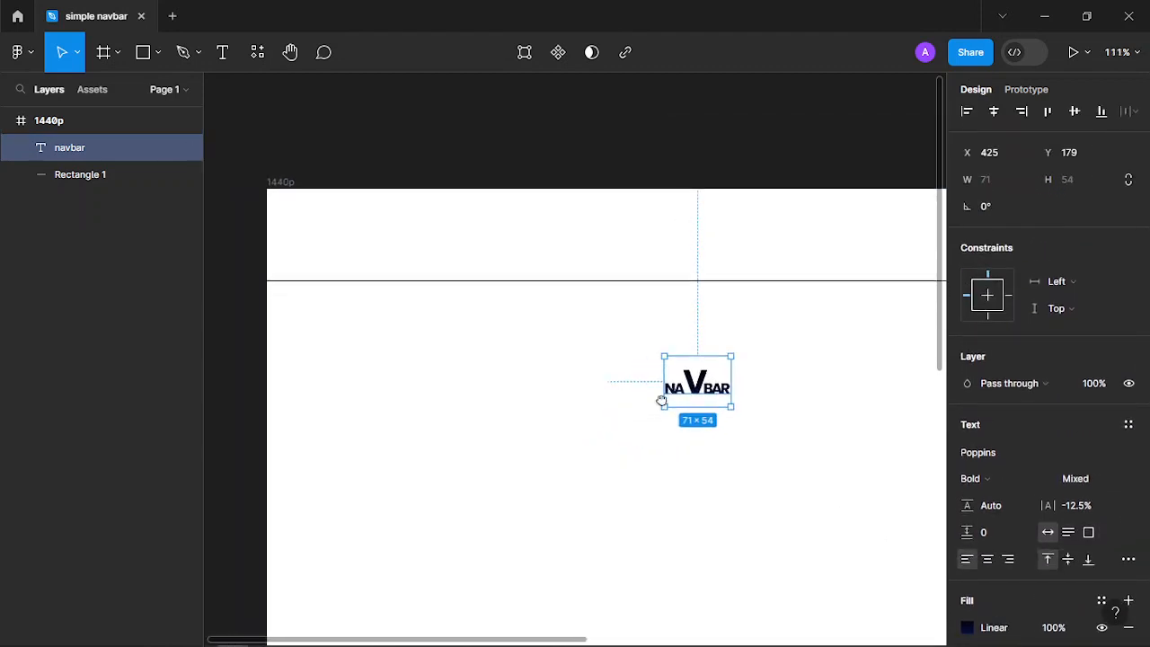
scroll(634, 405, left, 3)
scroll(635, 405, up, 1)
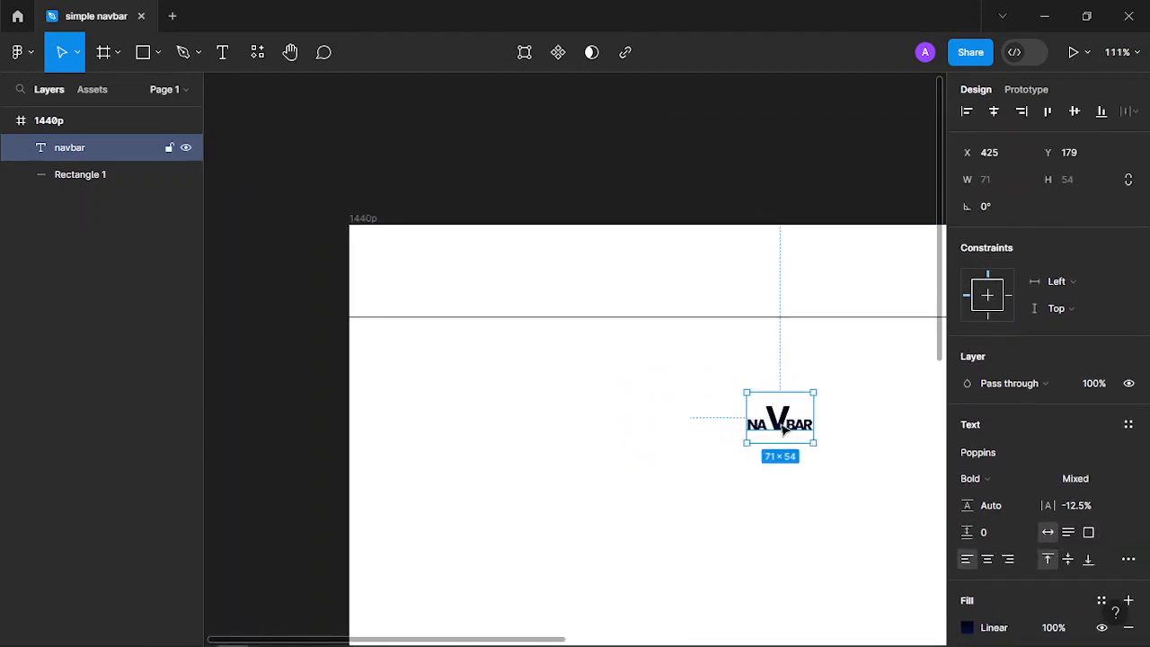
drag(759, 421, 586, 382)
Show the frame's layout grid and move the navbar text into the bar, aligning its left side with the first column's right edge
click(378, 229)
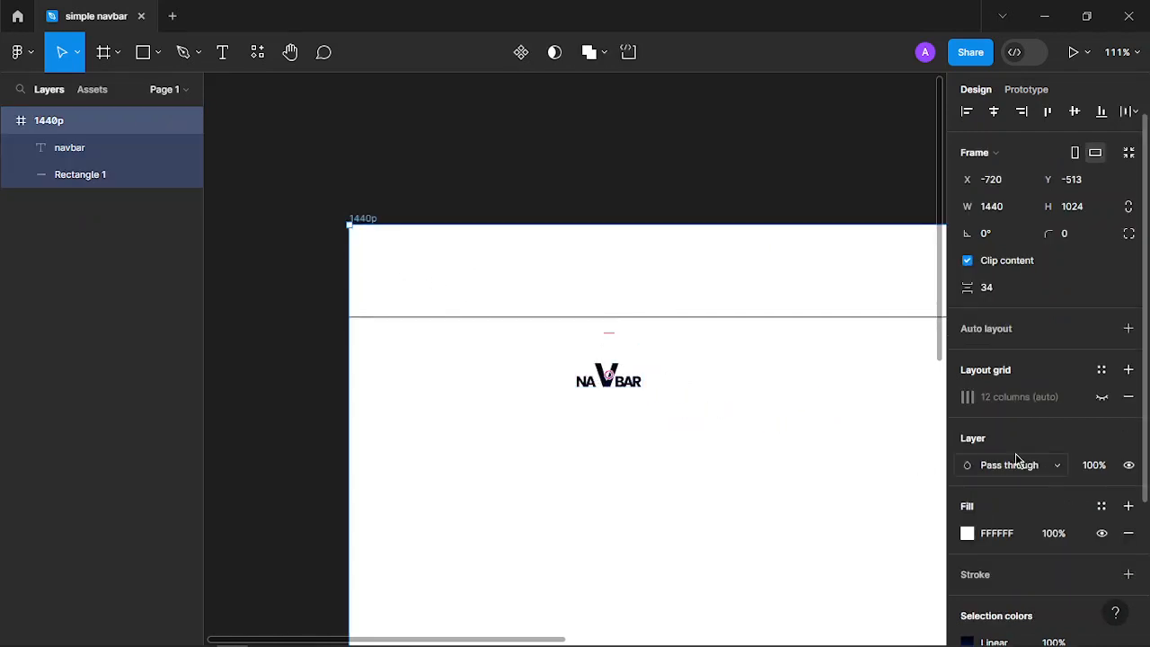
click(1102, 396)
click(617, 416)
click(620, 378)
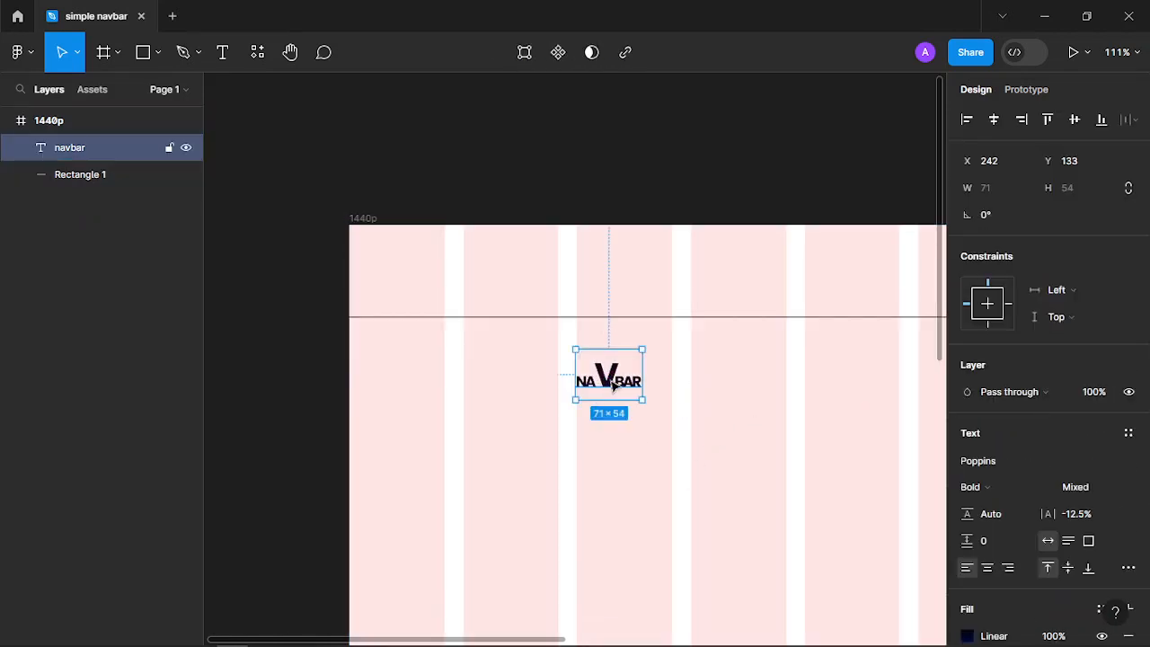
drag(621, 378, 504, 271)
click(550, 417)
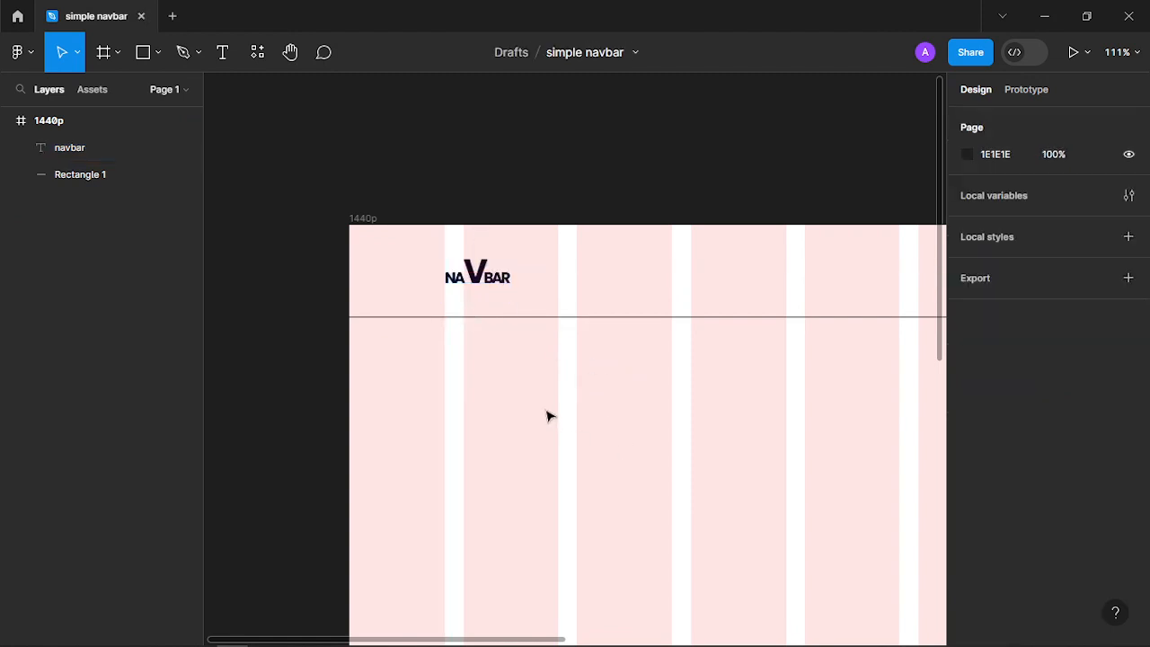
Hide the 12-column layout grid on the 1440p frame
click(368, 219)
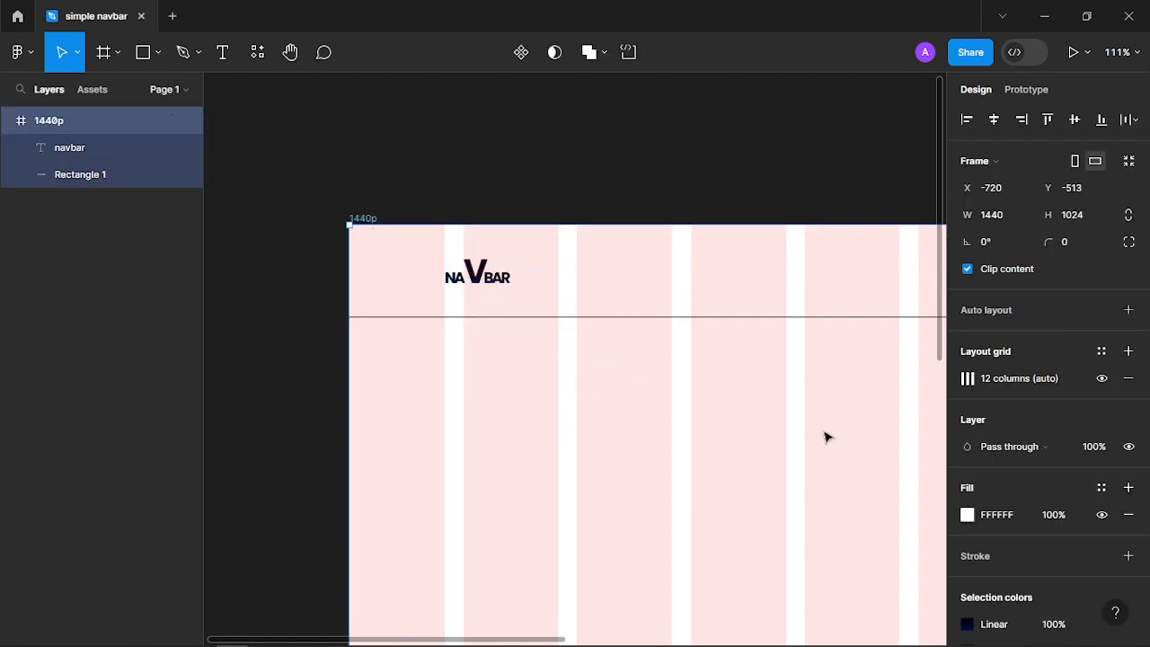
click(1102, 378)
drag(584, 502, 514, 390)
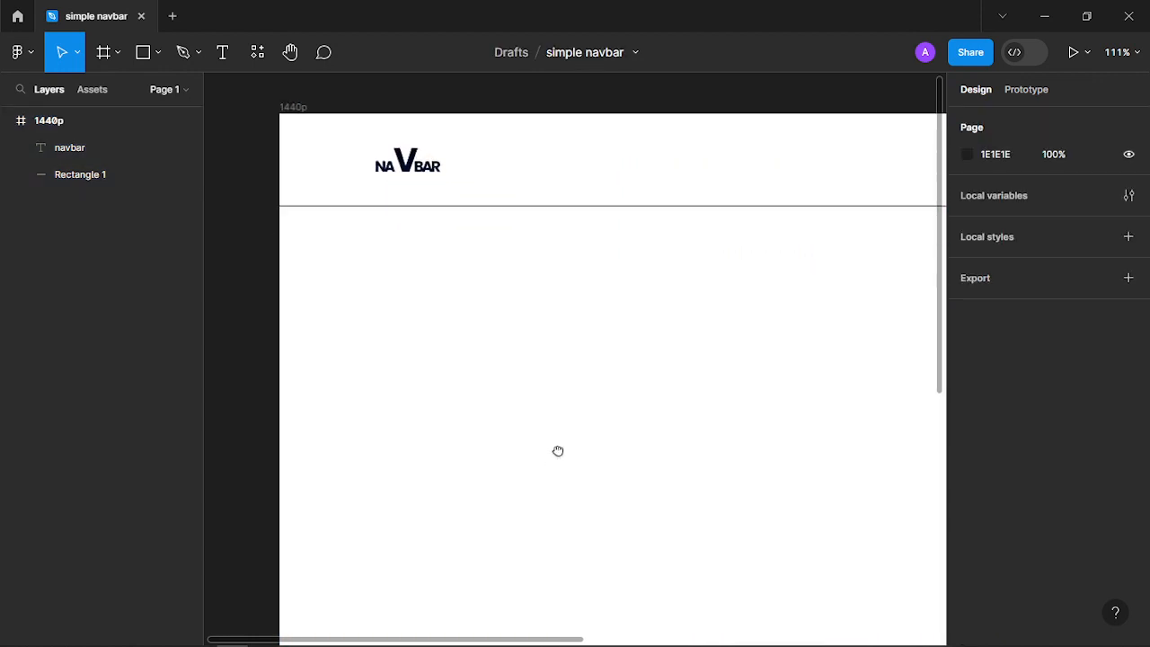
Add a text layer reading "Home" in the empty area below the navbar's bottom line
drag(636, 513, 503, 413)
key(t)
scroll(658, 478, down, 3)
click(517, 401)
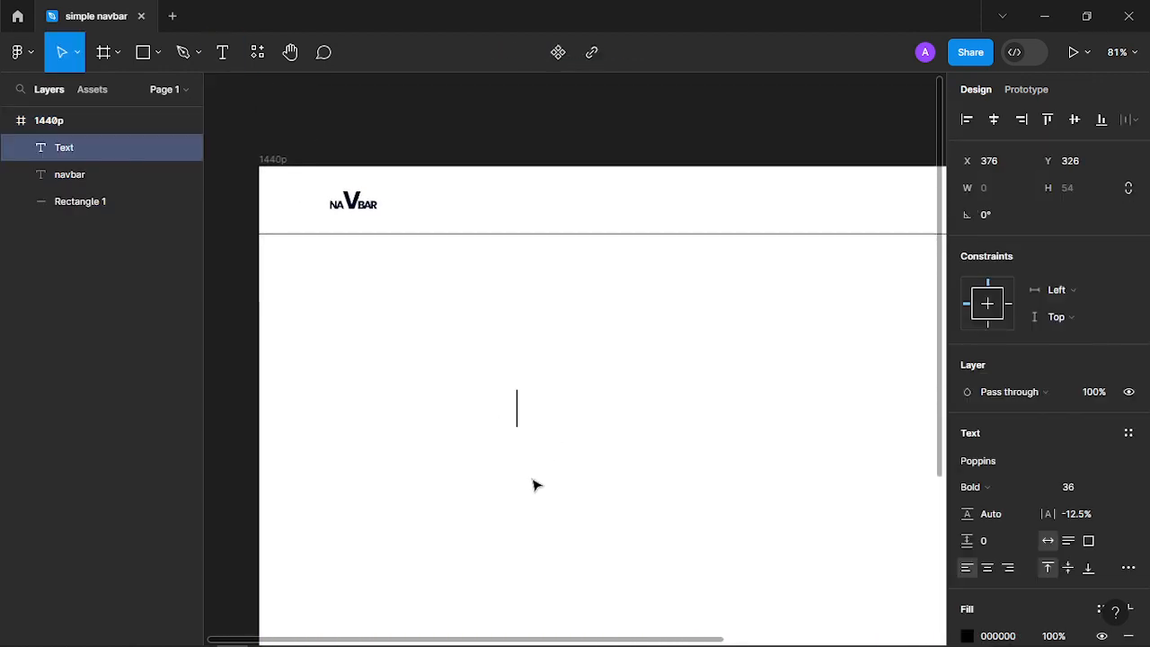
text(Home)
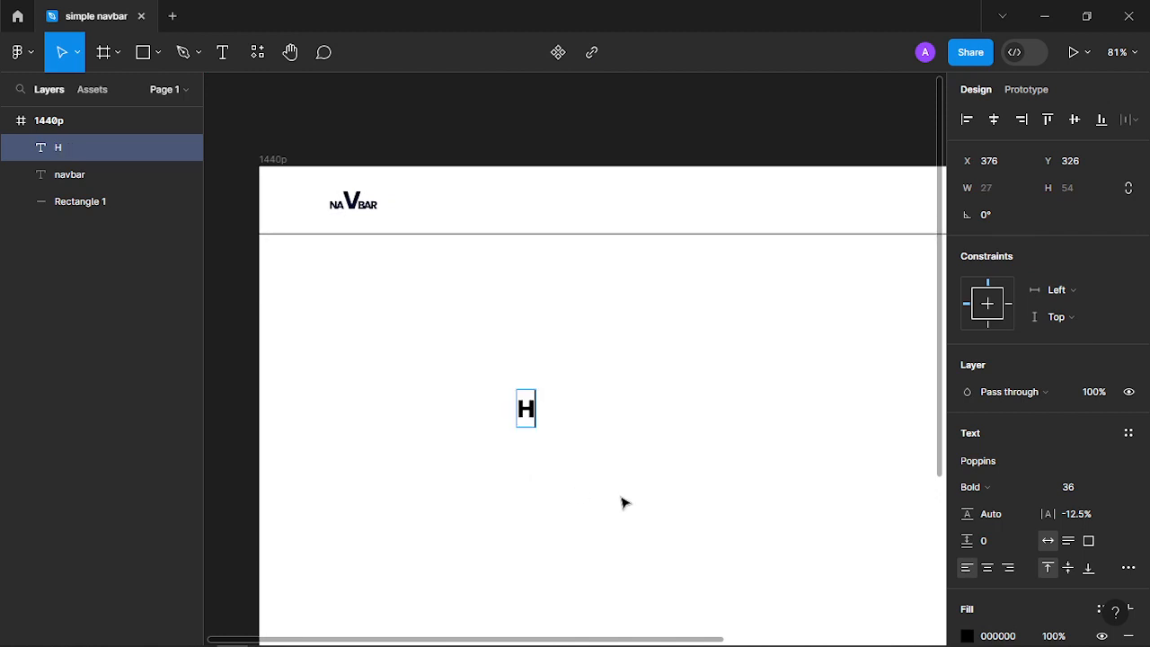
key(Escape)
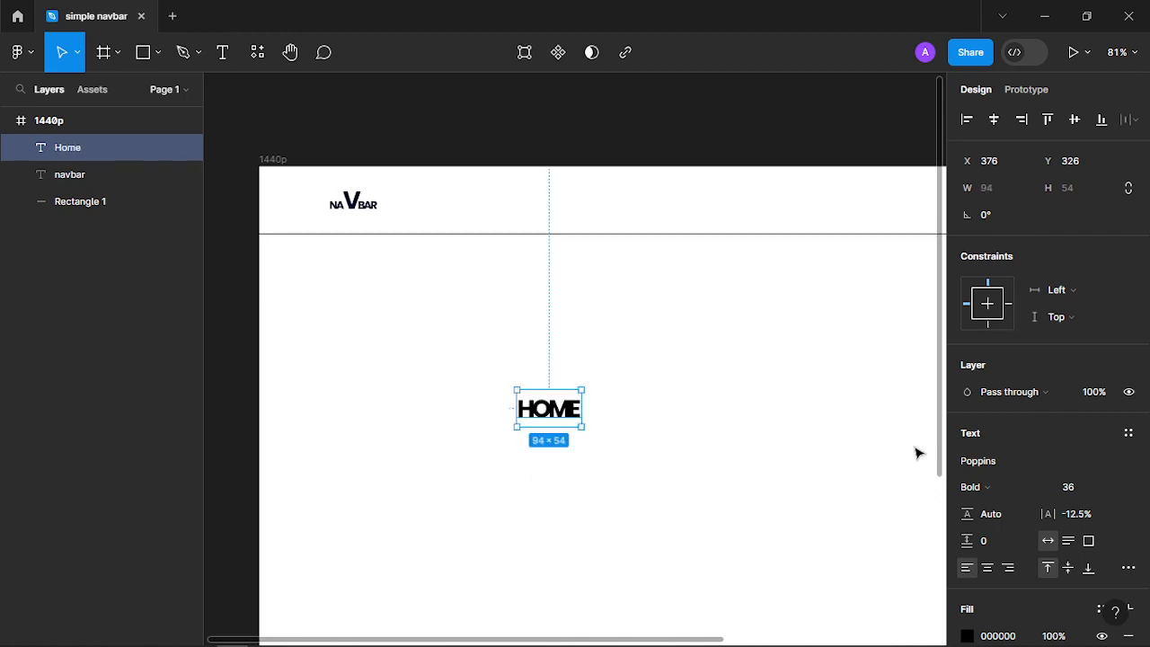
Set the Home text's letter spacing to 0%
click(1074, 514)
text(auto)
key(Return)
click(1082, 514)
double_click(1087, 516)
drag(1048, 514, 1048, 514)
click(1075, 523)
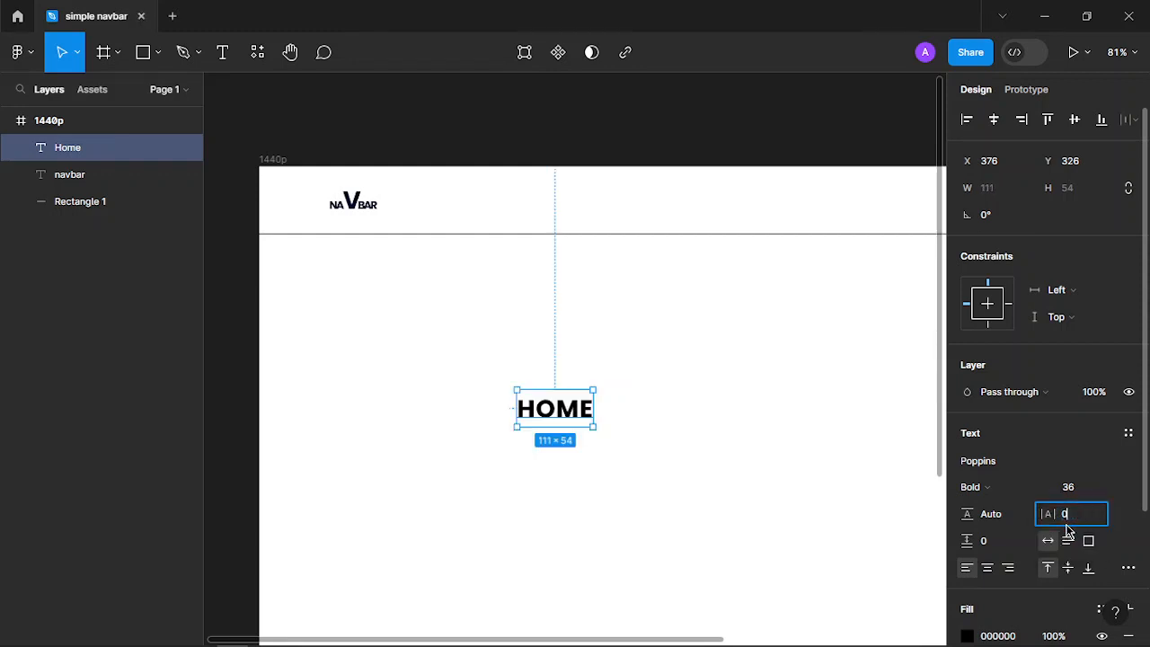
key(Return)
click(582, 441)
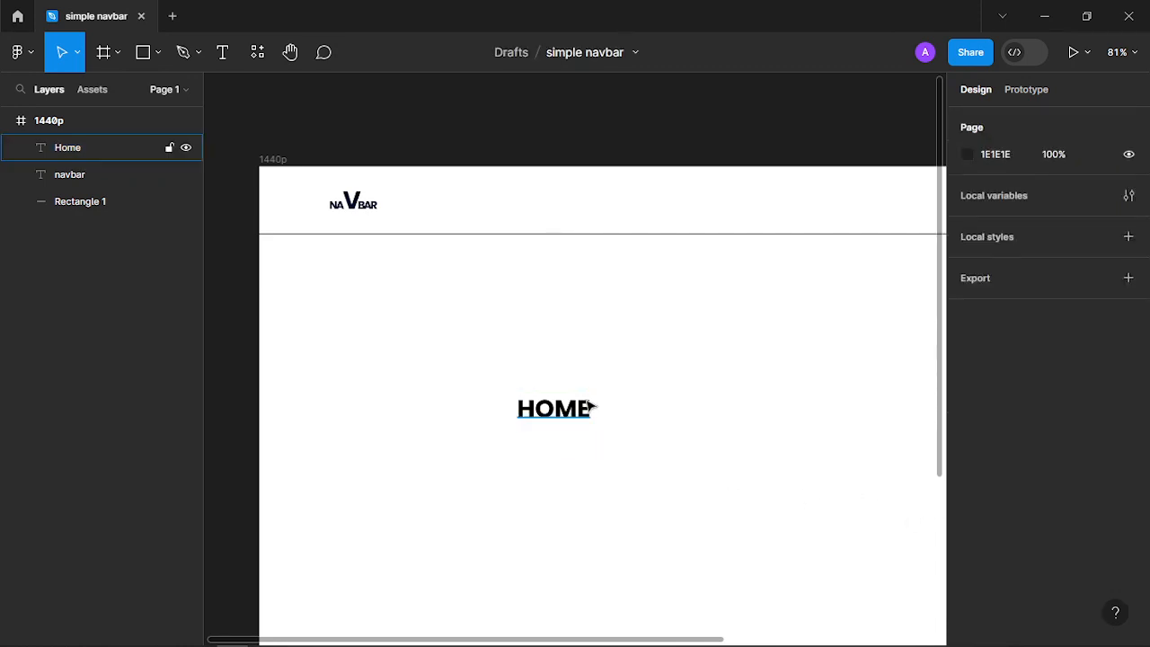
Move the Home text up and left, closer to the navbar's bottom line
drag(584, 405, 578, 334)
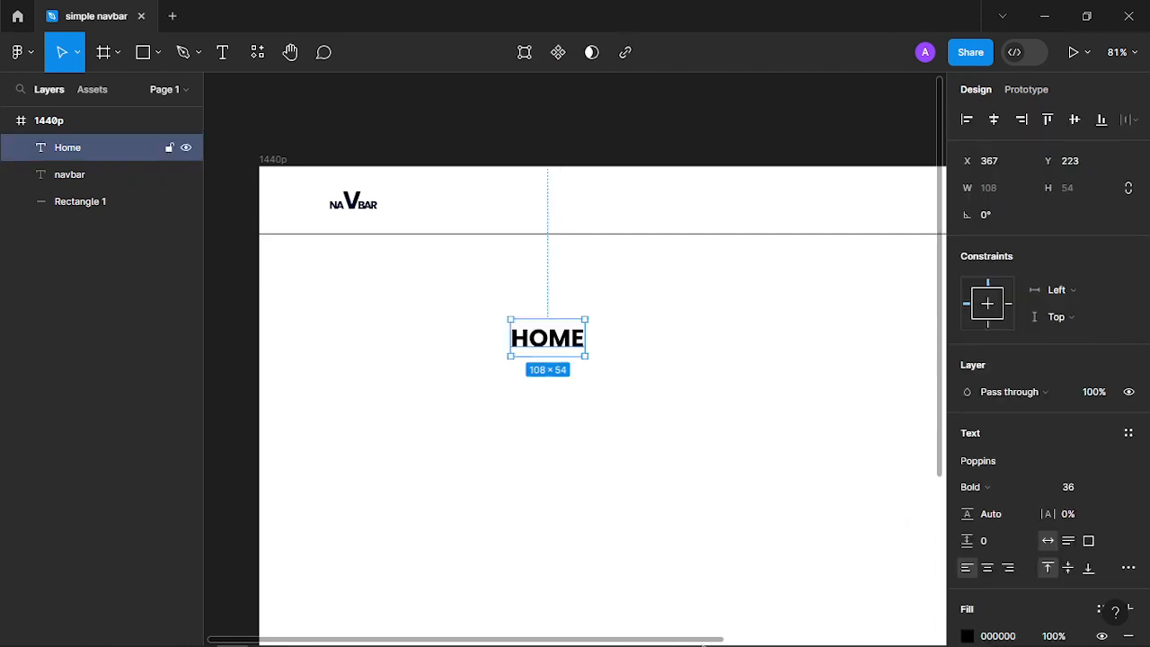
click(1036, 490)
click(1032, 388)
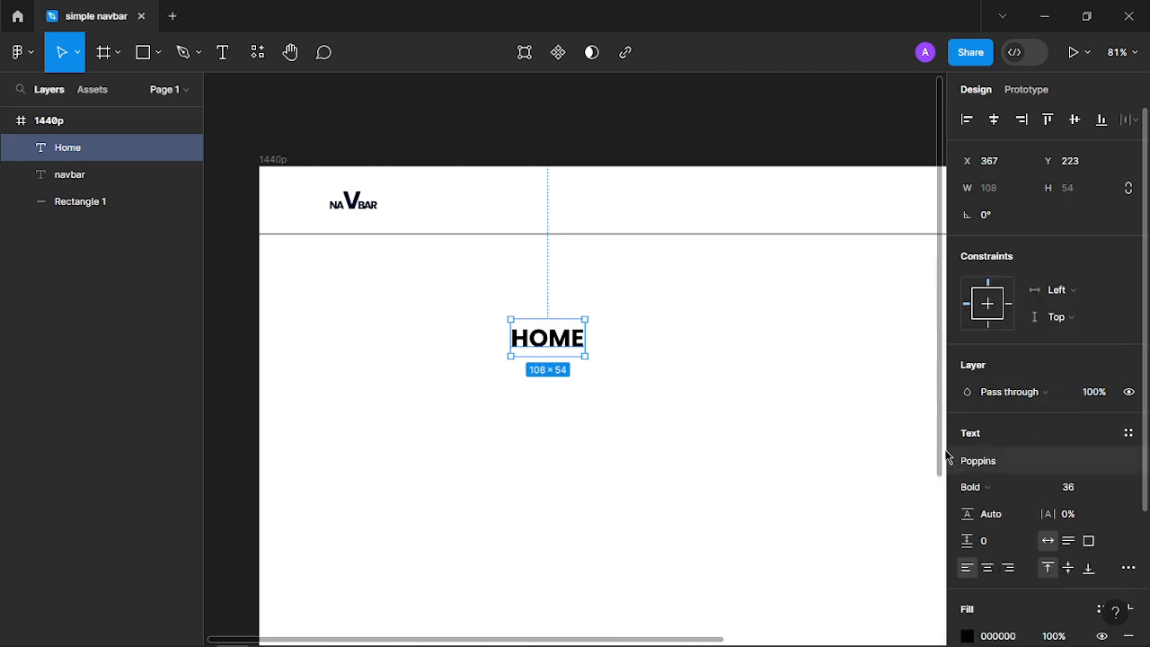
drag(568, 350, 525, 334)
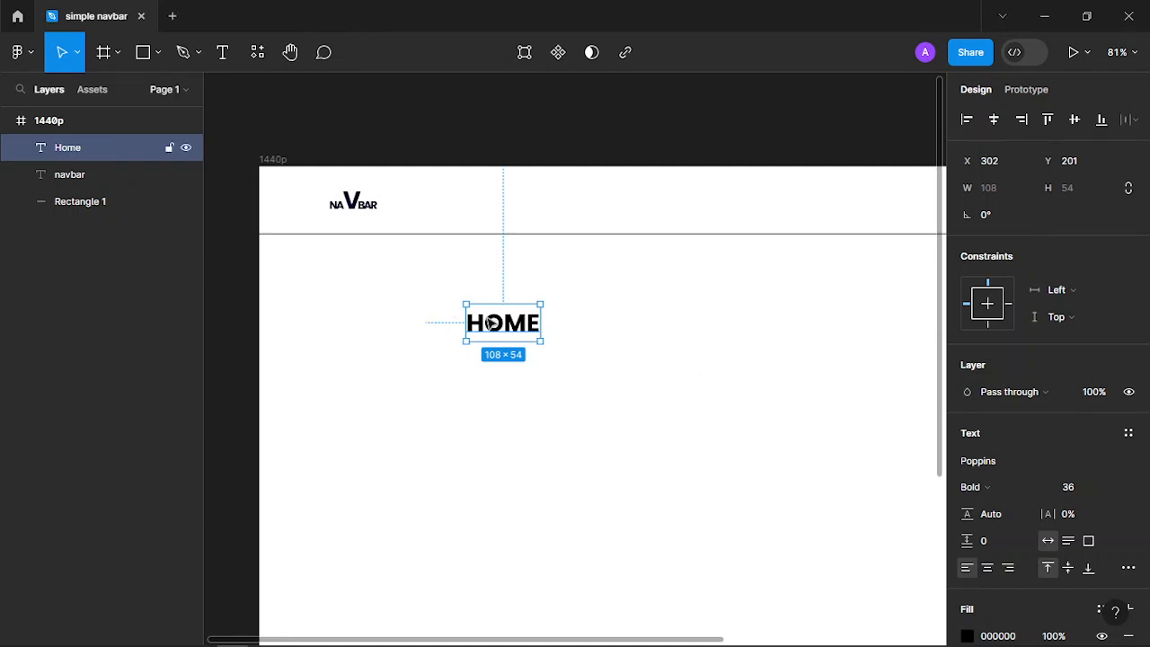
drag(503, 322, 476, 331)
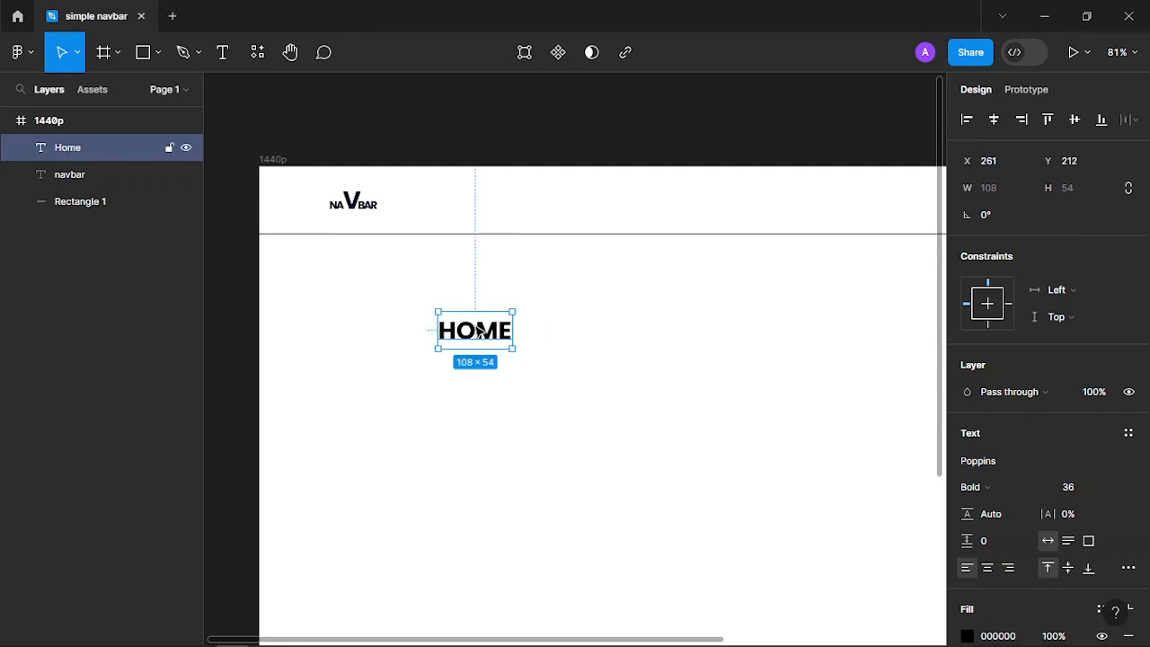
drag(467, 335, 450, 339)
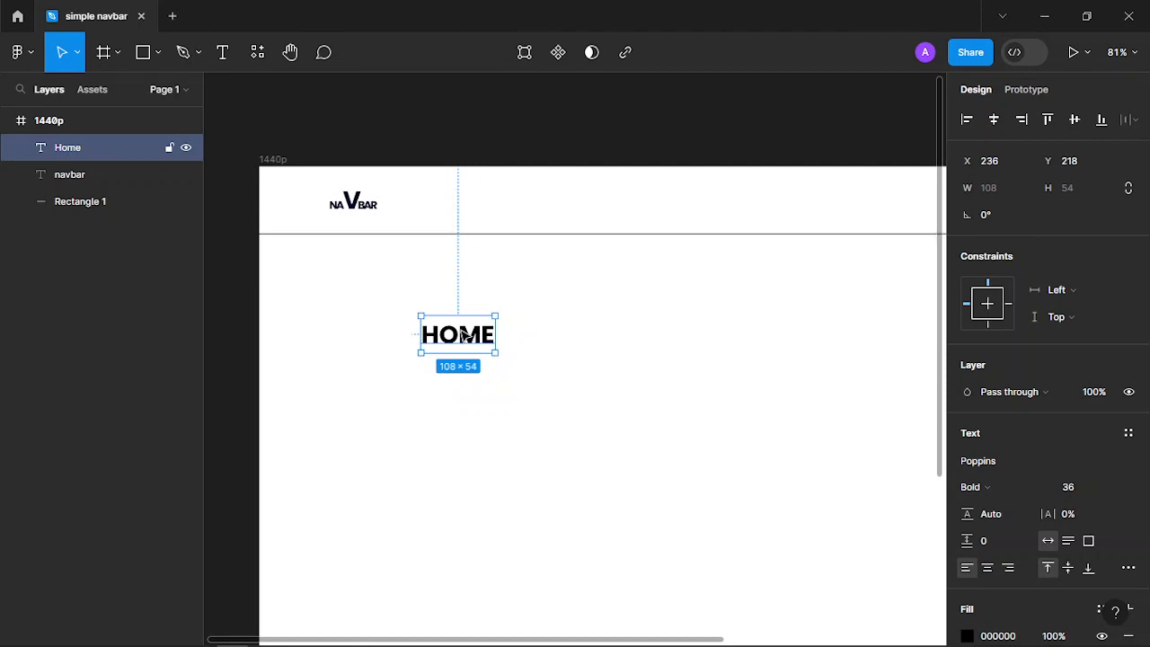
Set the Home text's font size to 14 and move the text slightly down and right
click(1027, 493)
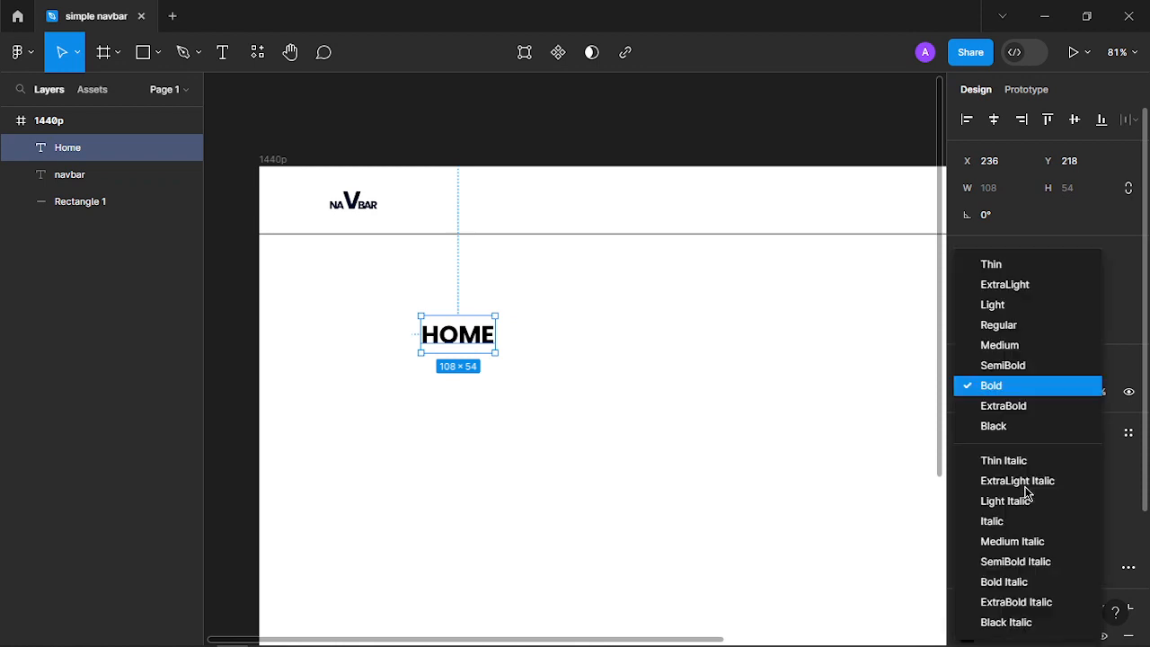
click(988, 386)
click(1111, 492)
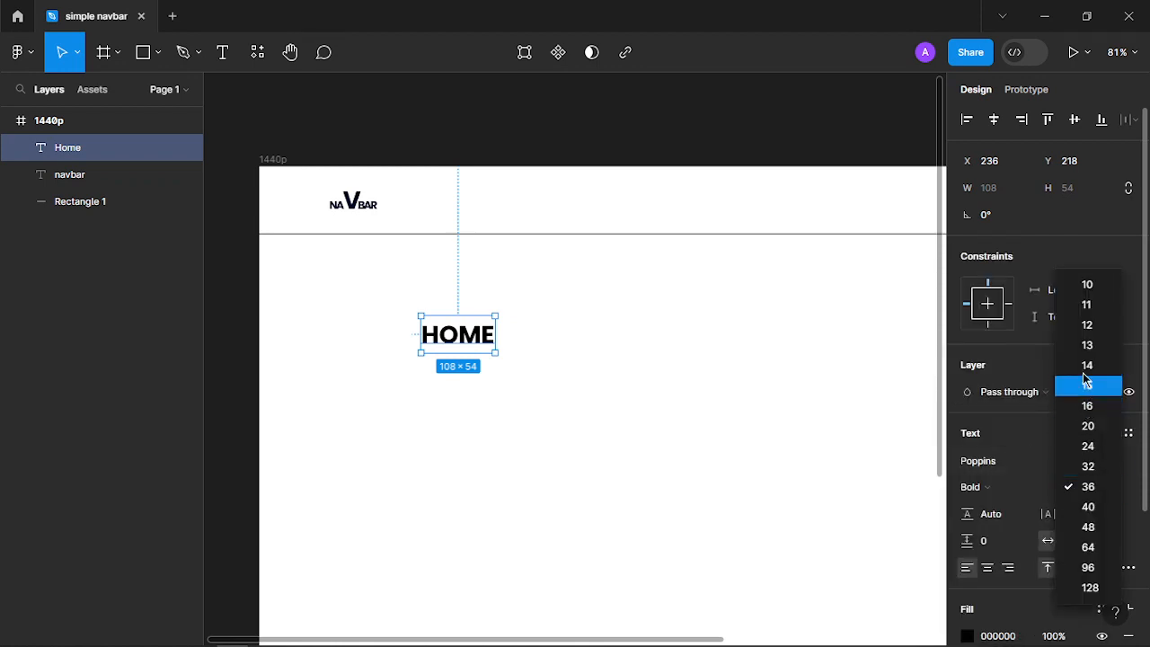
click(1084, 375)
drag(455, 324, 504, 351)
scroll(469, 358, up, 5)
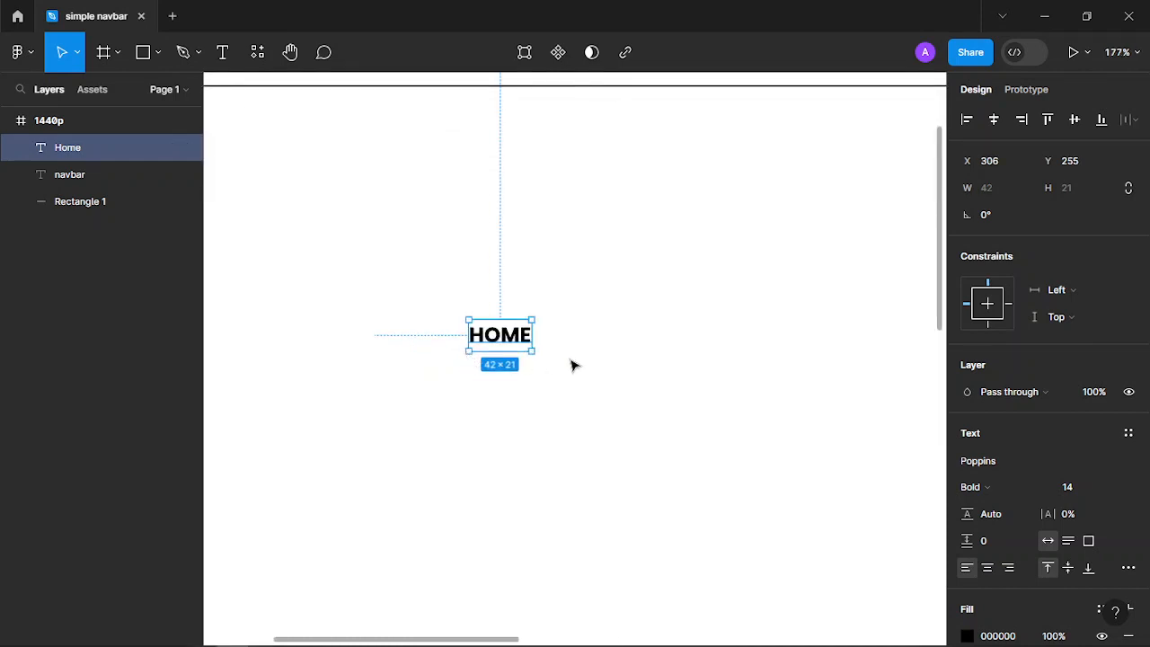
scroll(557, 378, up, 5)
scroll(491, 449, down, 2)
scroll(491, 490, down, 2)
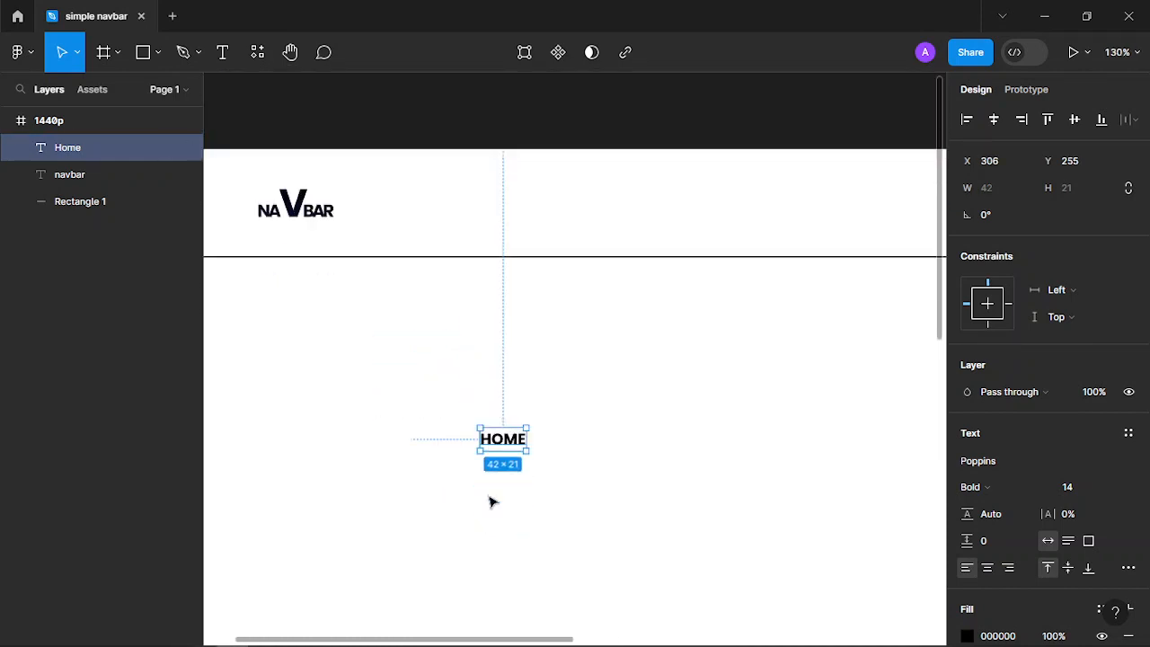
scroll(505, 438, up, 5)
scroll(507, 439, down, 5)
drag(512, 450, 539, 439)
Change the Home text's weight to Regular and reset its letter case to as typed
click(978, 486)
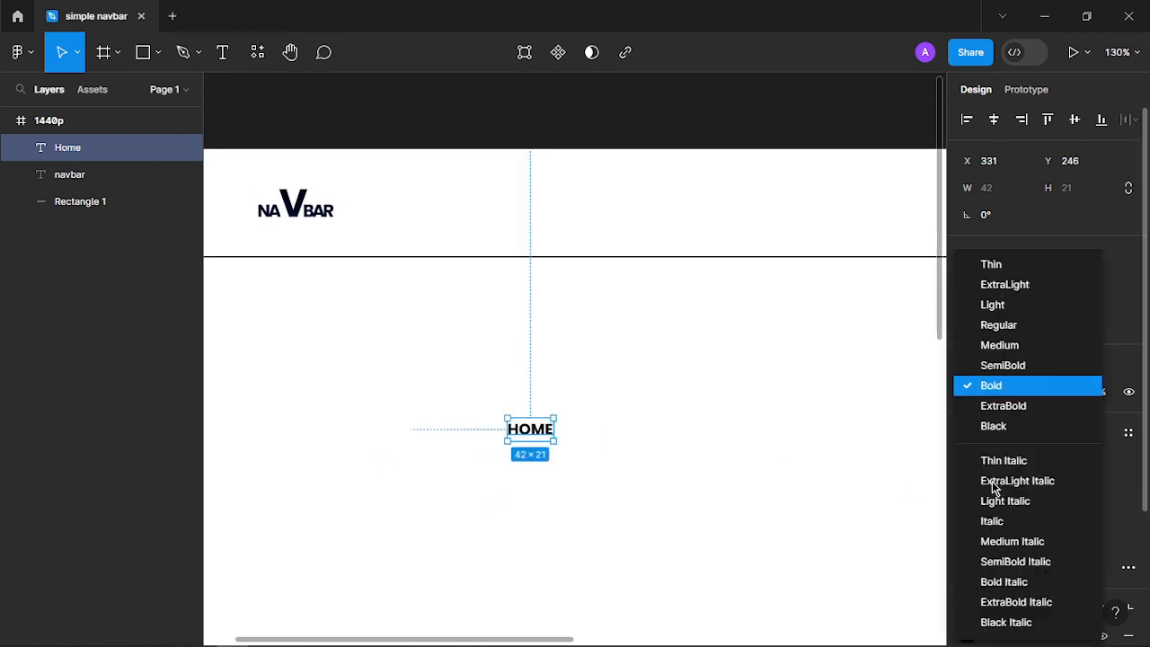
click(1005, 328)
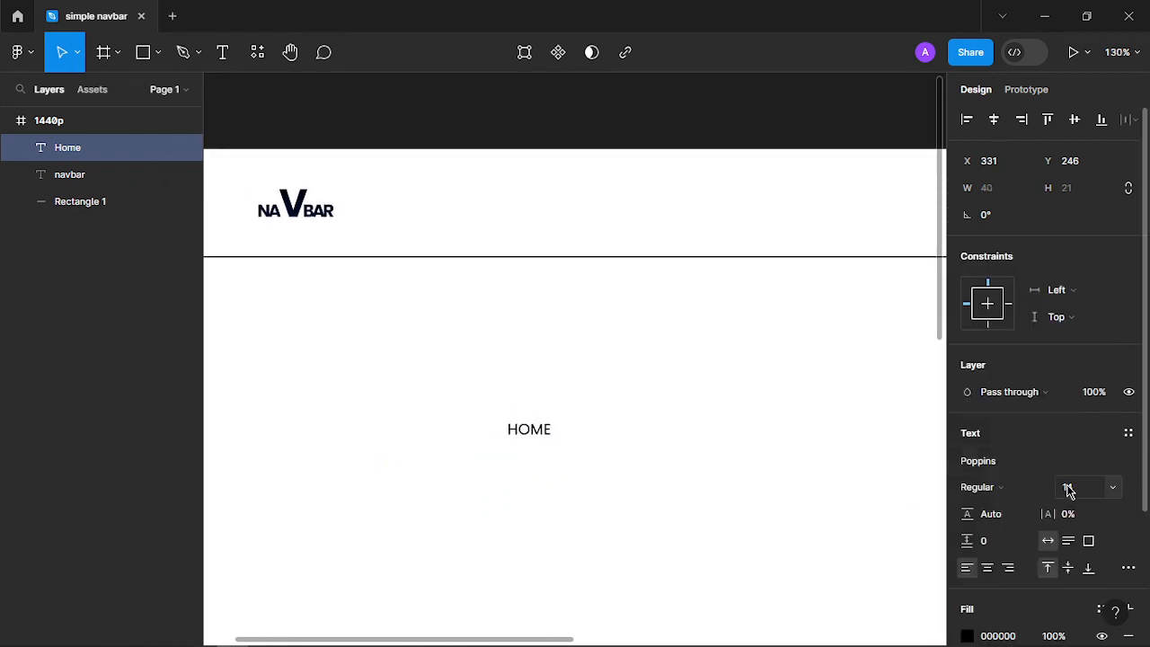
click(1128, 570)
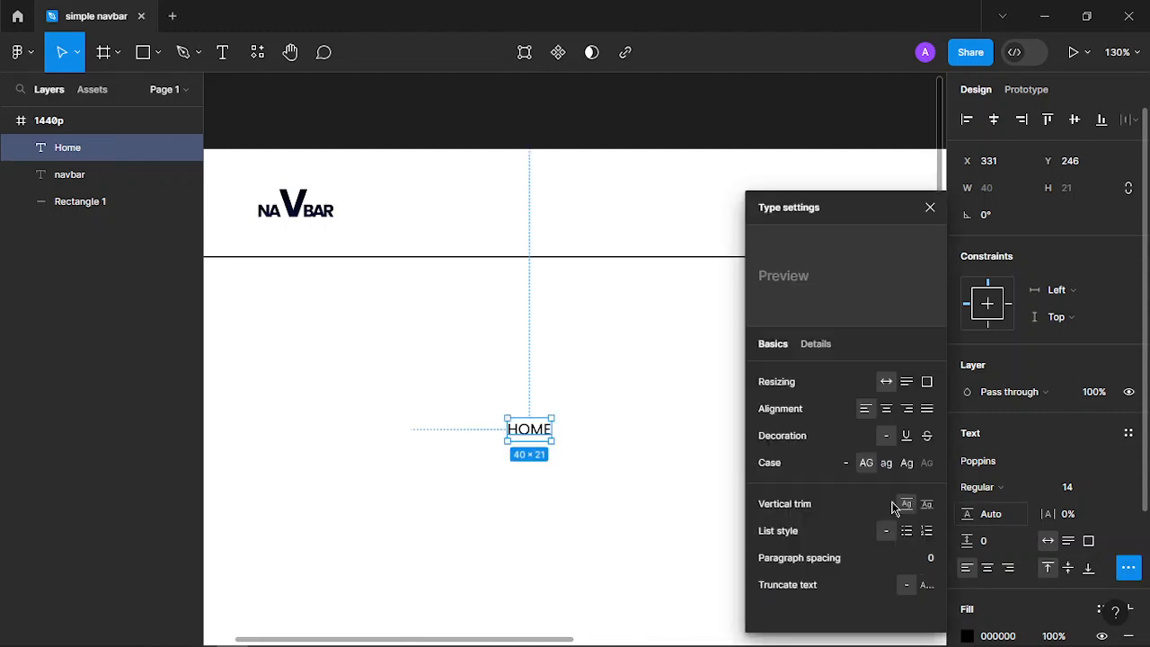
click(847, 463)
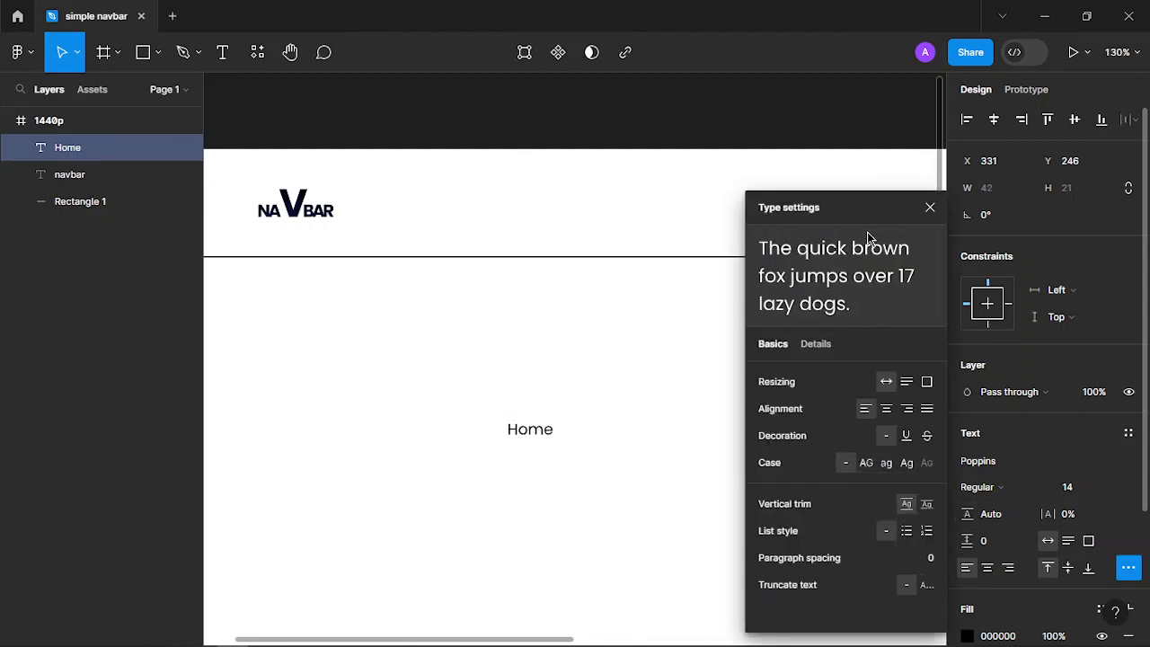
click(930, 208)
Draw a grey rectangle of about 64 × 22 around the Home text and send it to the back
drag(497, 433, 563, 419)
click(516, 470)
key(r)
key(ctrl+shift+bracketleft)
click(530, 410)
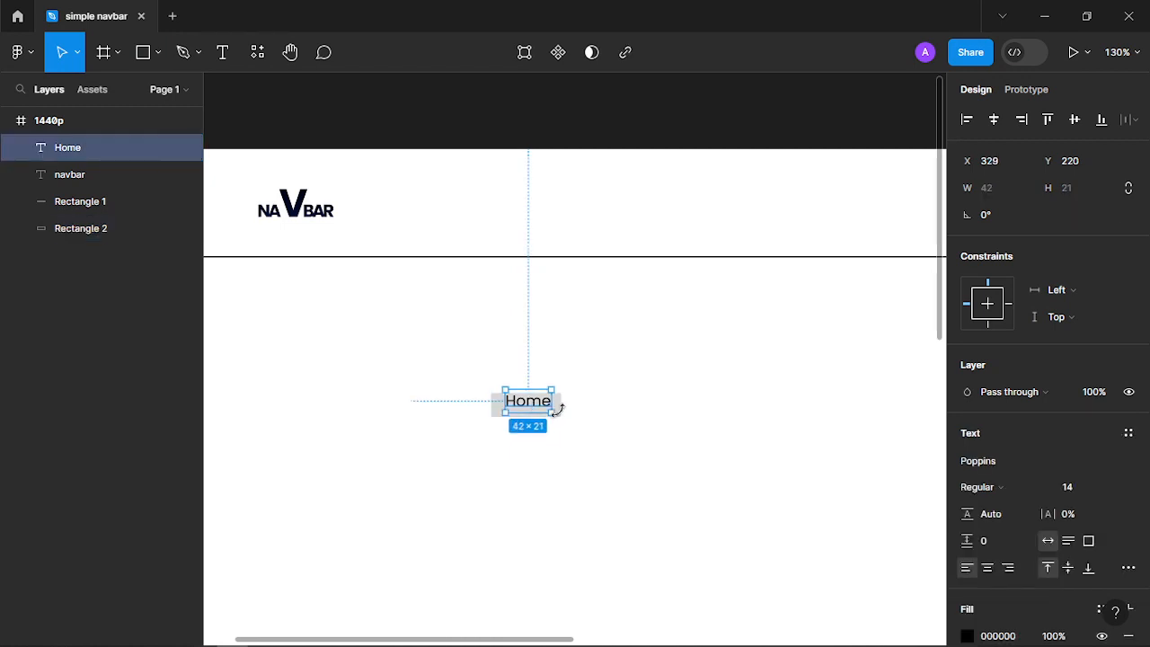
Enlarge the grey rectangle to about 75 × 27 so it surrounds the Home text
click(574, 433)
scroll(573, 433, up, 5)
click(536, 391)
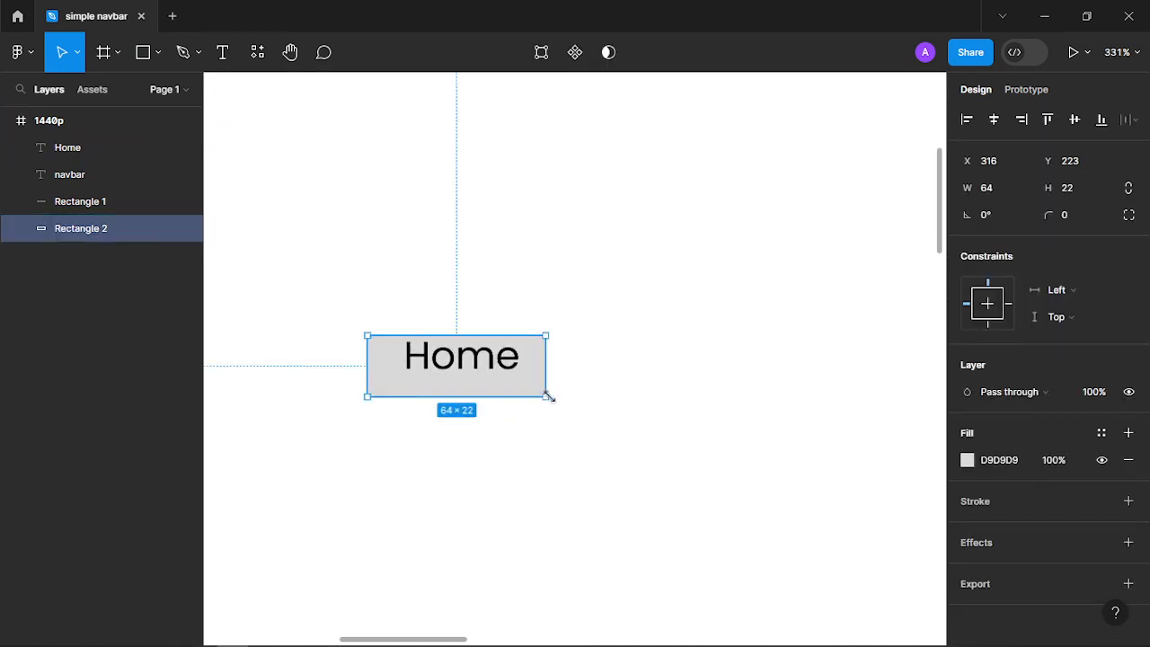
mouse_move(548, 402)
mouse_down()
mouse_move(575, 411)
mouse_move(540, 386)
mouse_up()
Combine the Home text and rectangle into an auto layout frame with horizontal padding 6 and vertical padding 2
drag(666, 478, 306, 255)
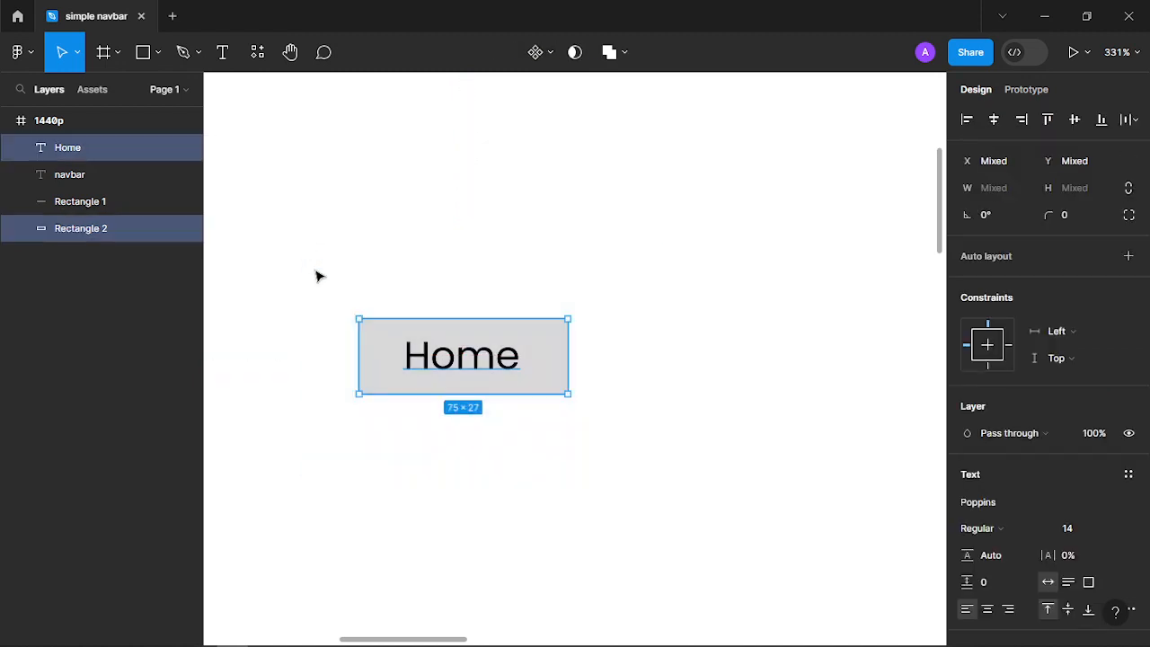
key(shift+a)
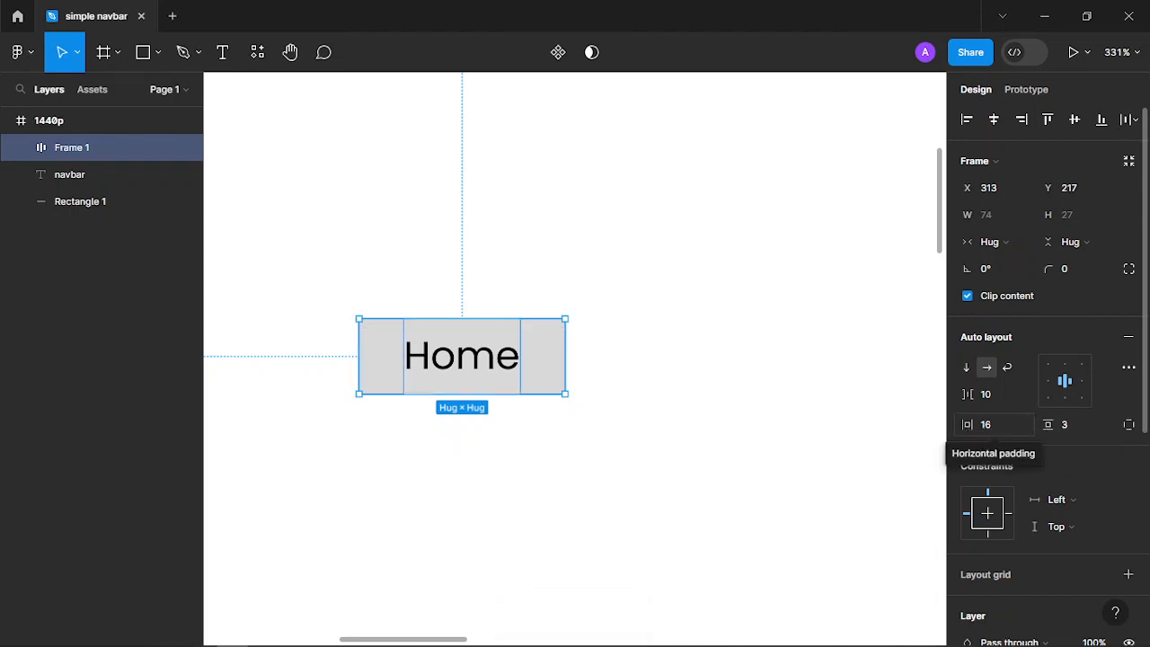
drag(968, 424, 948, 431)
click(1007, 434)
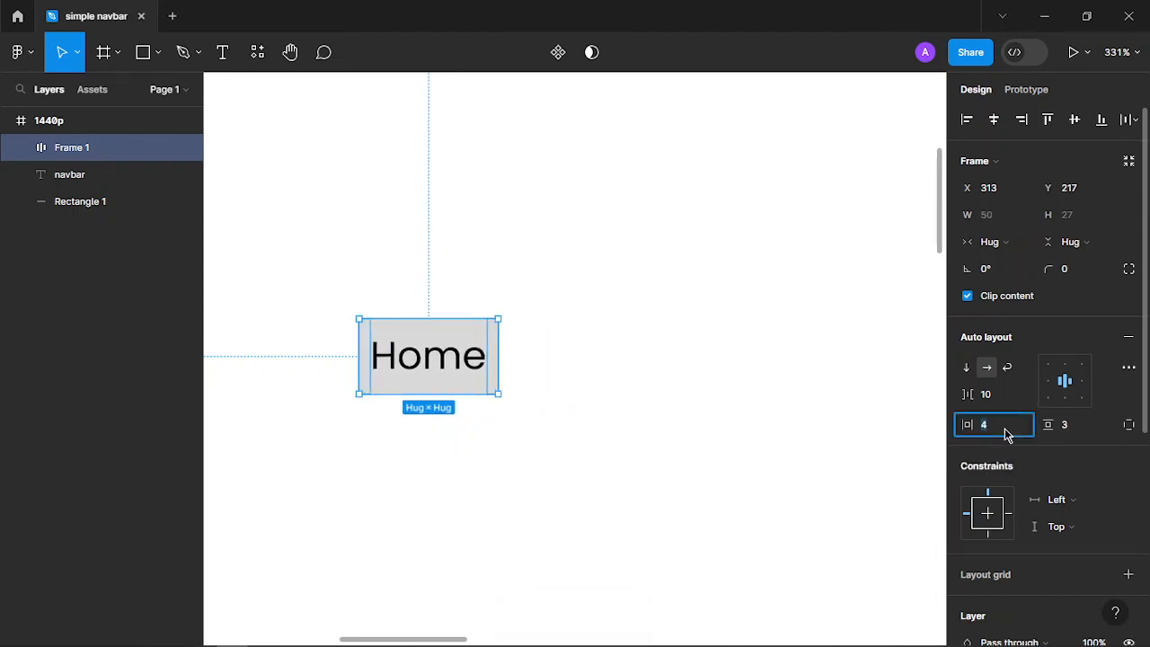
key(Up)
key(Up)
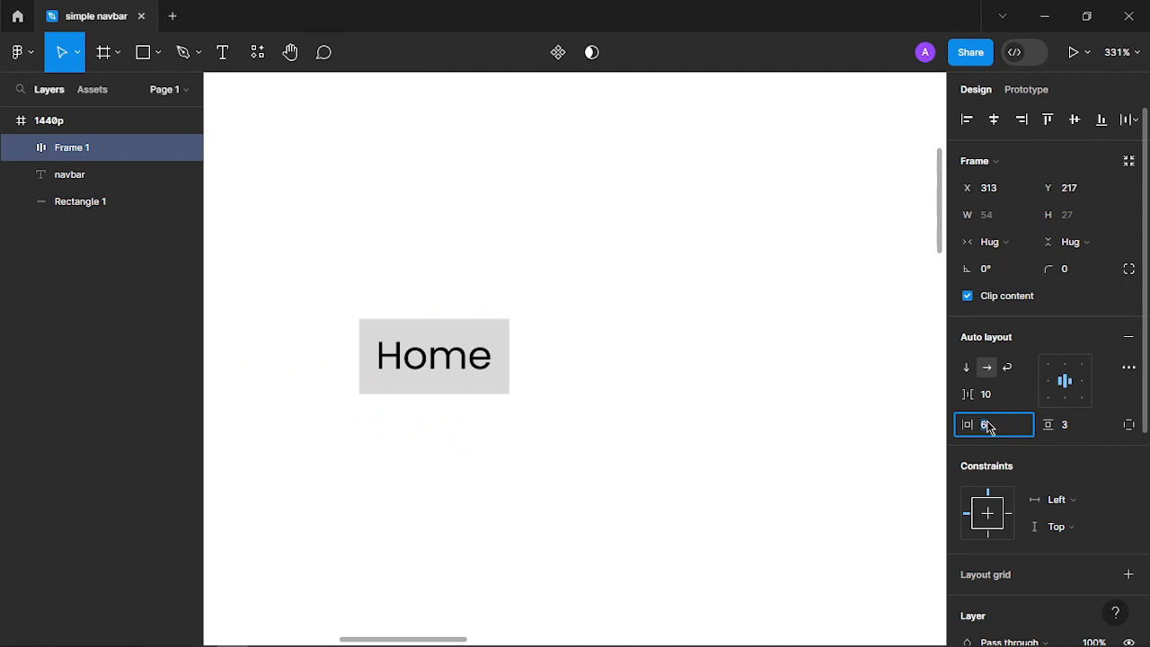
click(1082, 432)
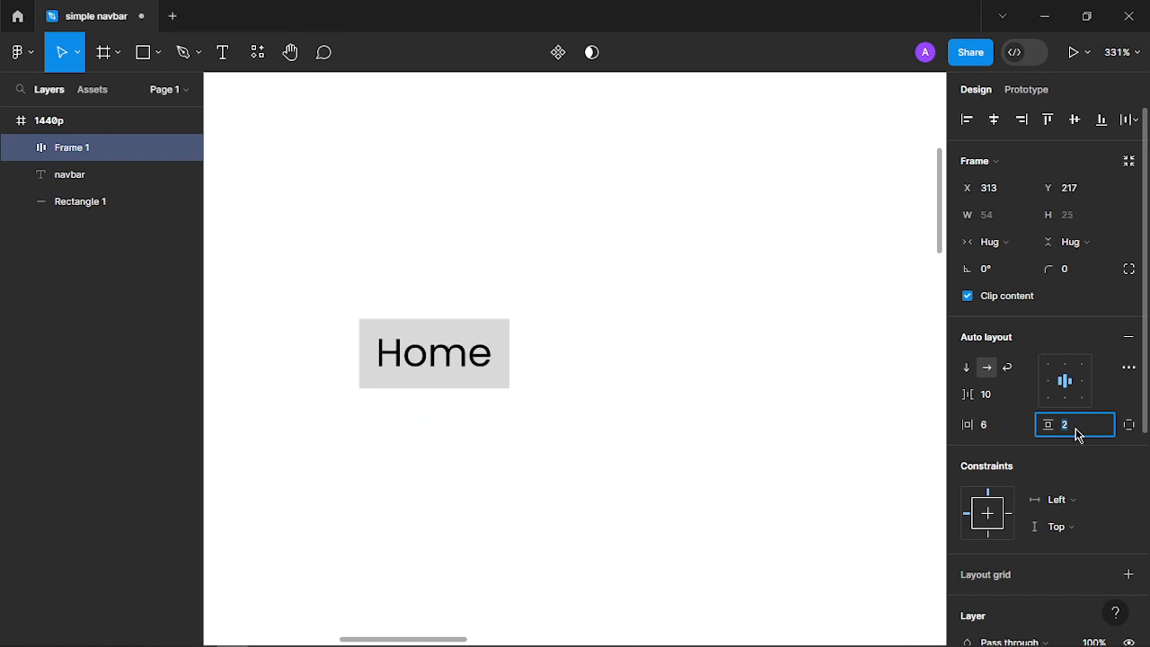
click(542, 449)
Move the Home auto layout frame further right and slightly up below the navbar
scroll(453, 434, down, 3)
scroll(453, 434, down, 2)
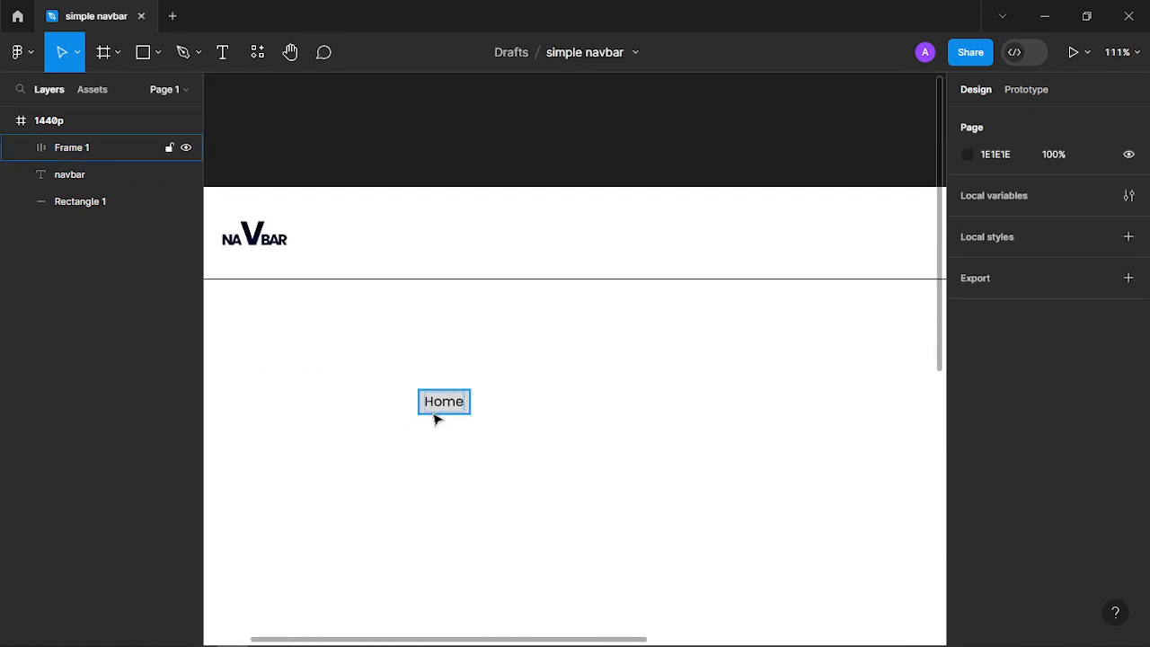
drag(437, 414, 524, 434)
click(531, 475)
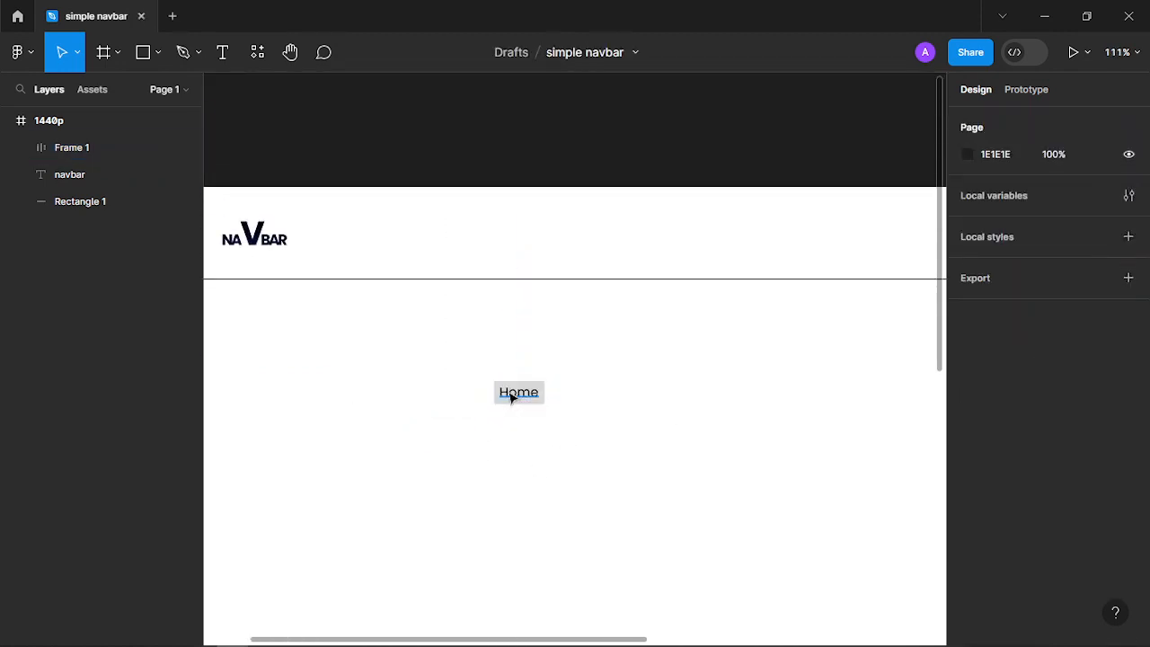
scroll(512, 398, up, 3)
scroll(509, 409, down, 3)
scroll(509, 410, up, 3)
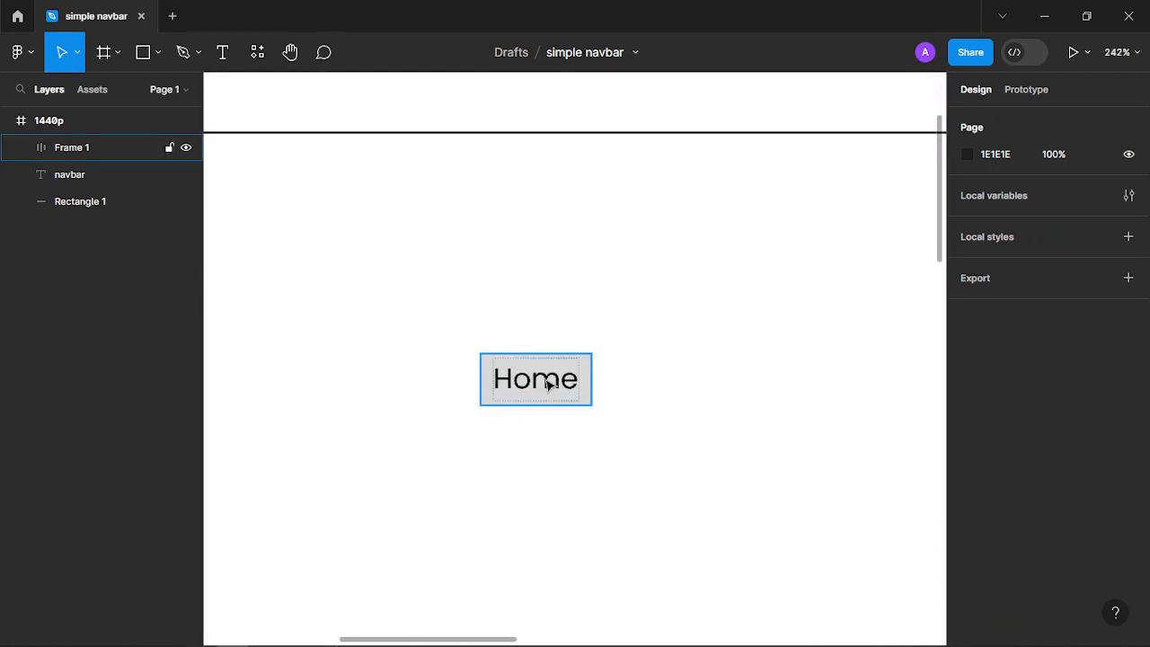
Lighten the Home frame's fill to EAEAEA
click(550, 384)
scroll(986, 469, down, 5)
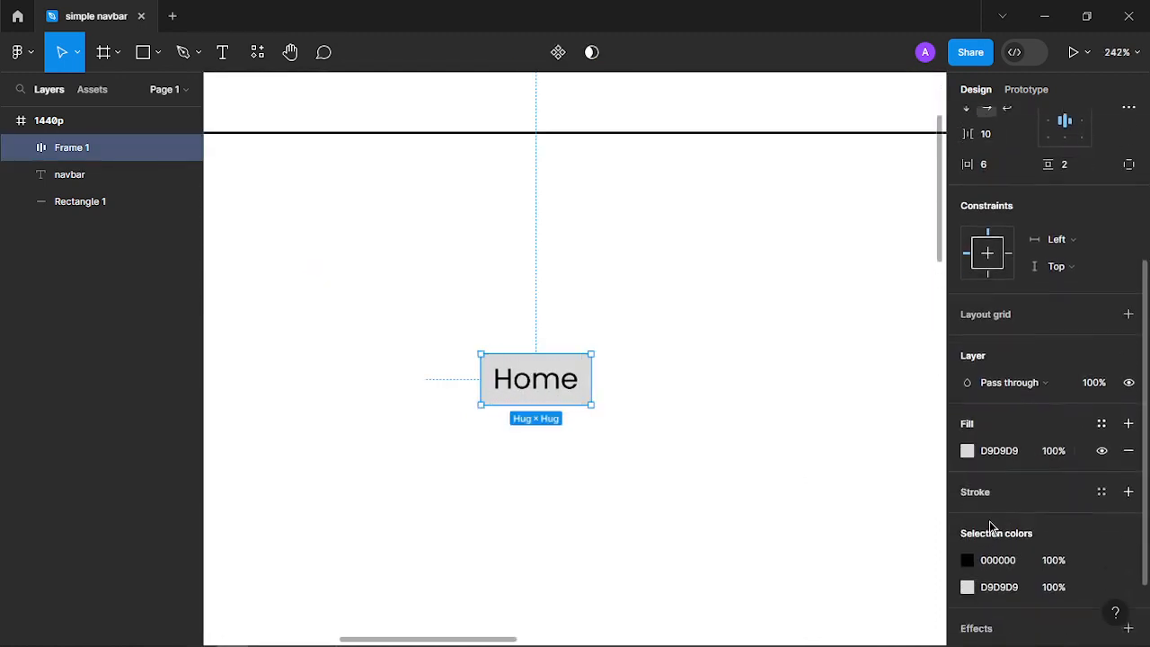
scroll(992, 529, down, 1)
click(968, 431)
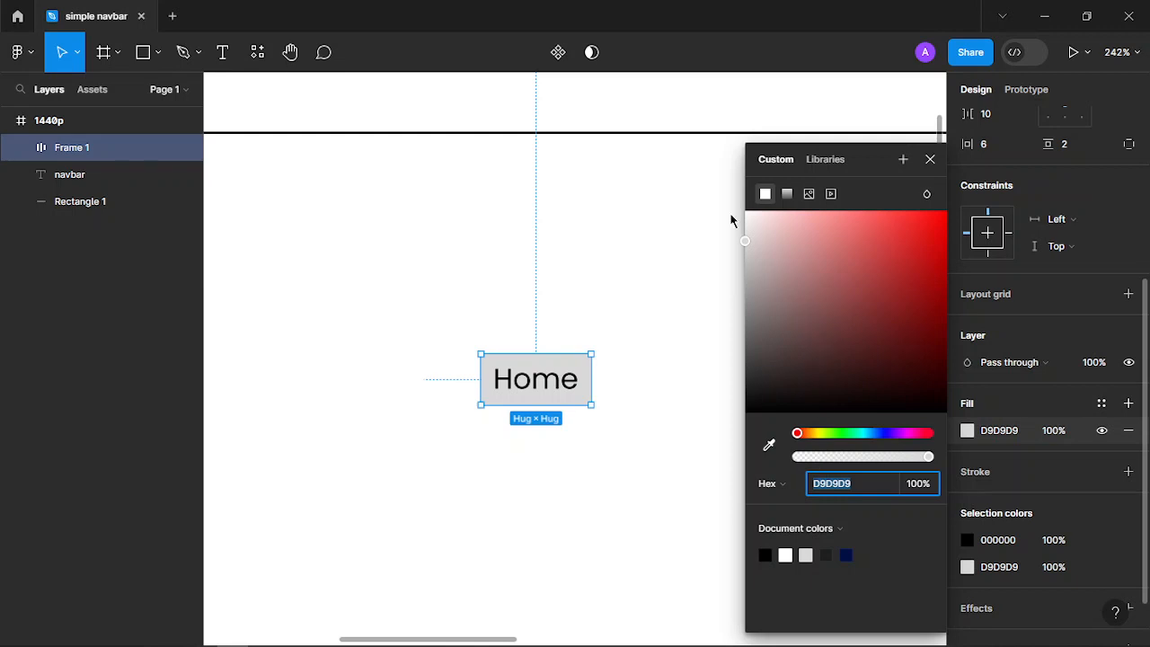
drag(746, 214, 549, 141)
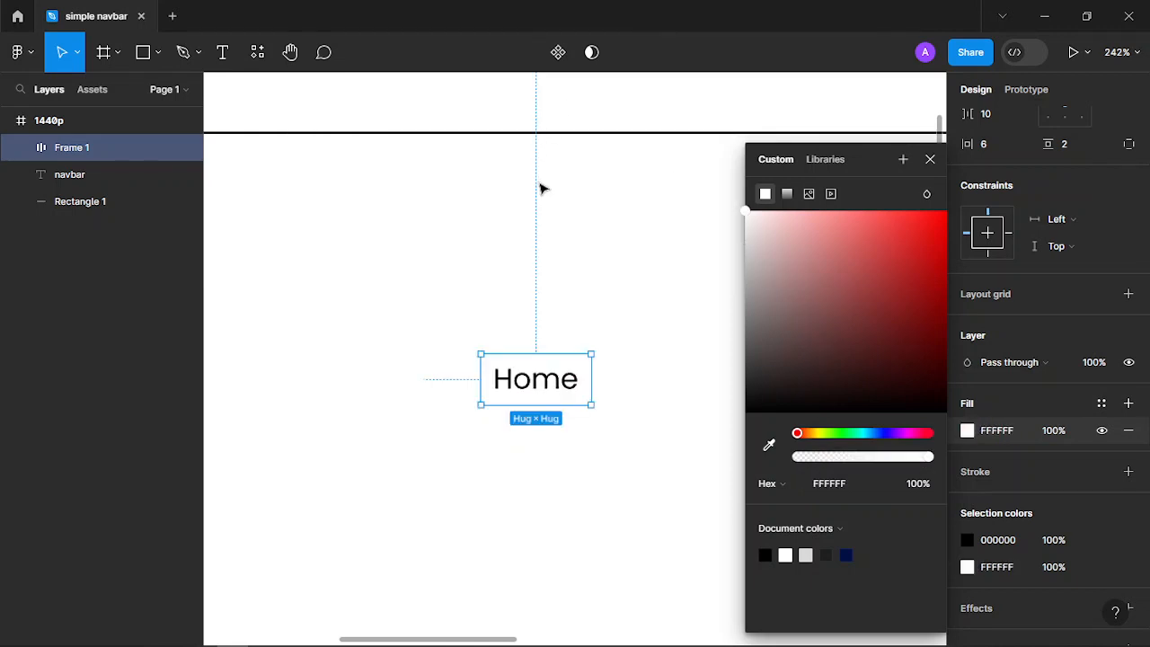
drag(539, 213, 536, 240)
click(706, 366)
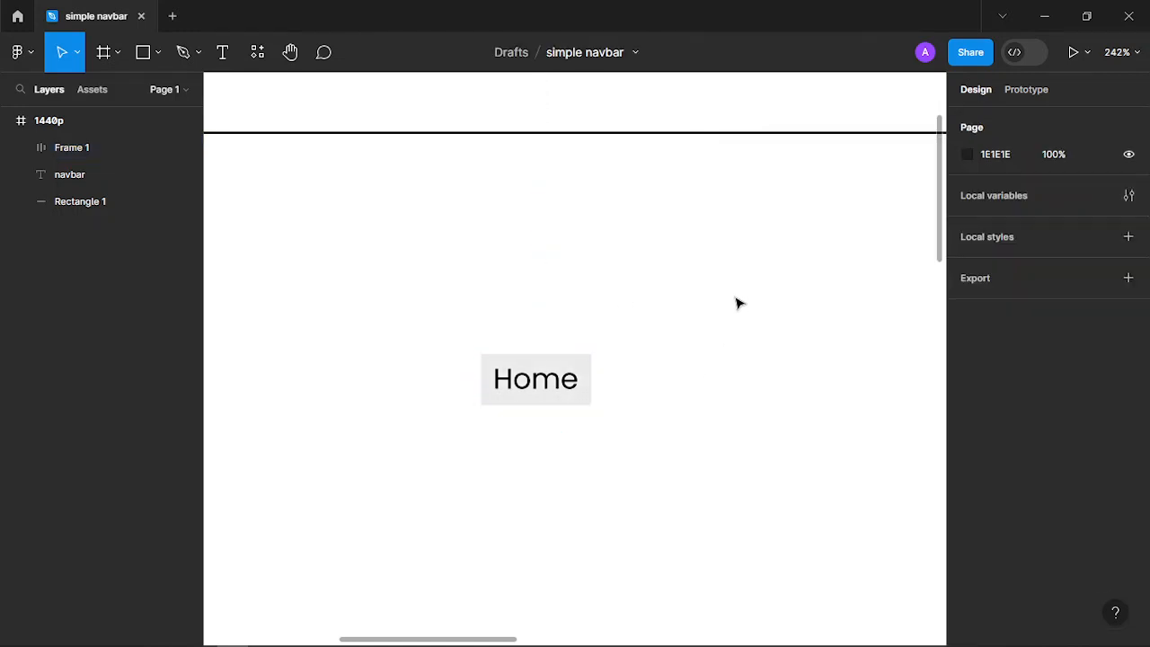
Move the Home frame slightly further right below the navbar, to about X 474, Y 208
scroll(662, 327, down, 3)
scroll(651, 347, down, 2)
drag(624, 354, 664, 361)
scroll(672, 367, up, 4)
scroll(663, 348, down, 5)
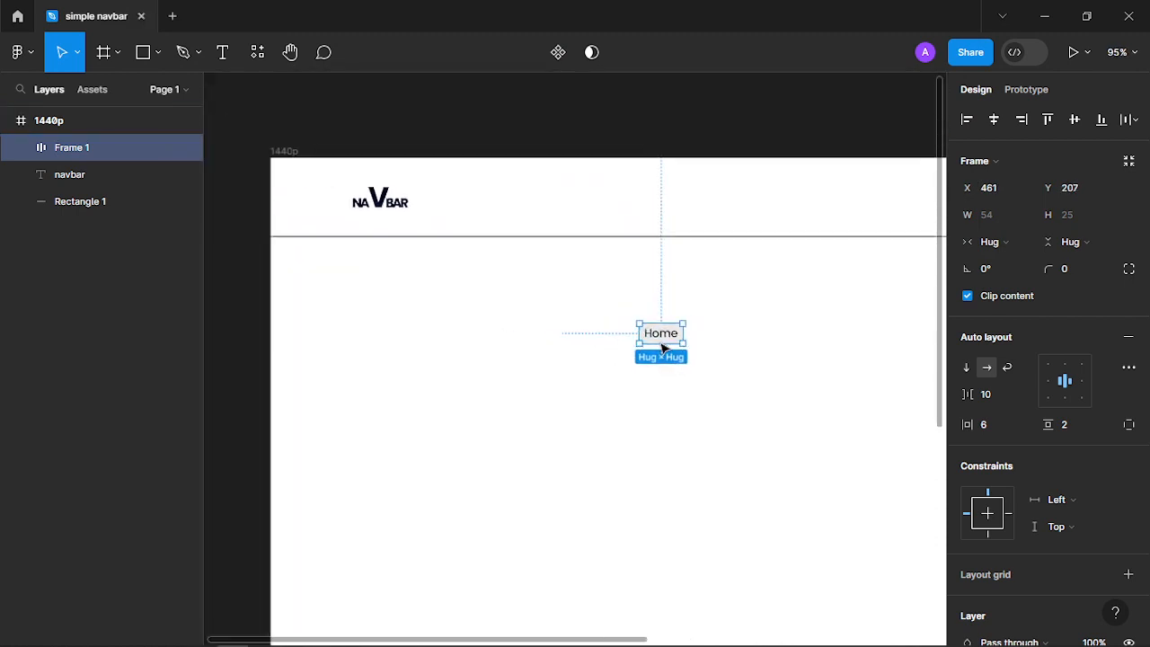
scroll(663, 349, down, 6)
drag(702, 398, 633, 416)
scroll(620, 437, up, 5)
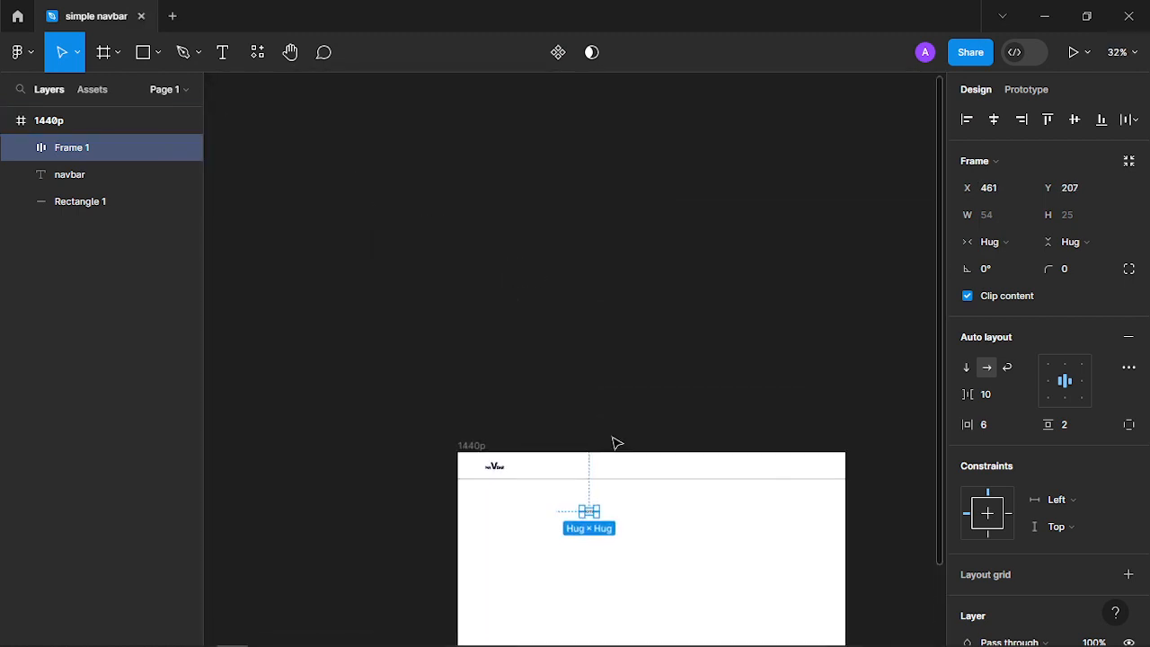
scroll(583, 488, down, 3)
scroll(583, 378, up, 6)
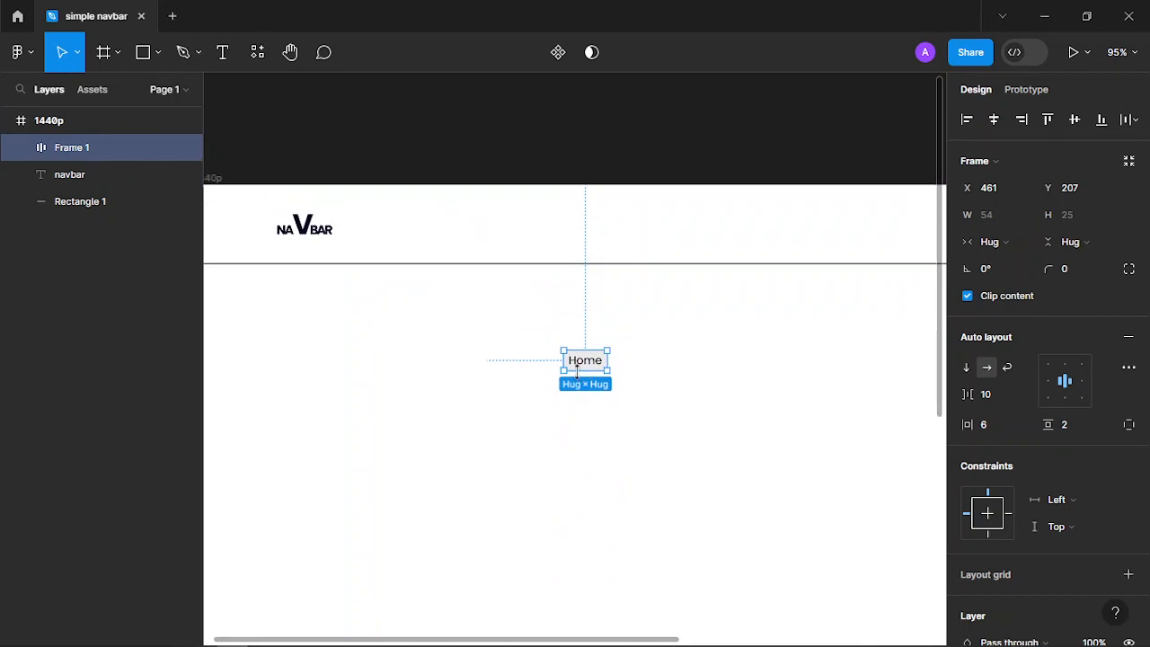
click(710, 458)
drag(580, 360, 602, 369)
Round the Home frame's corners with a radius of 3
scroll(622, 372, up, 1)
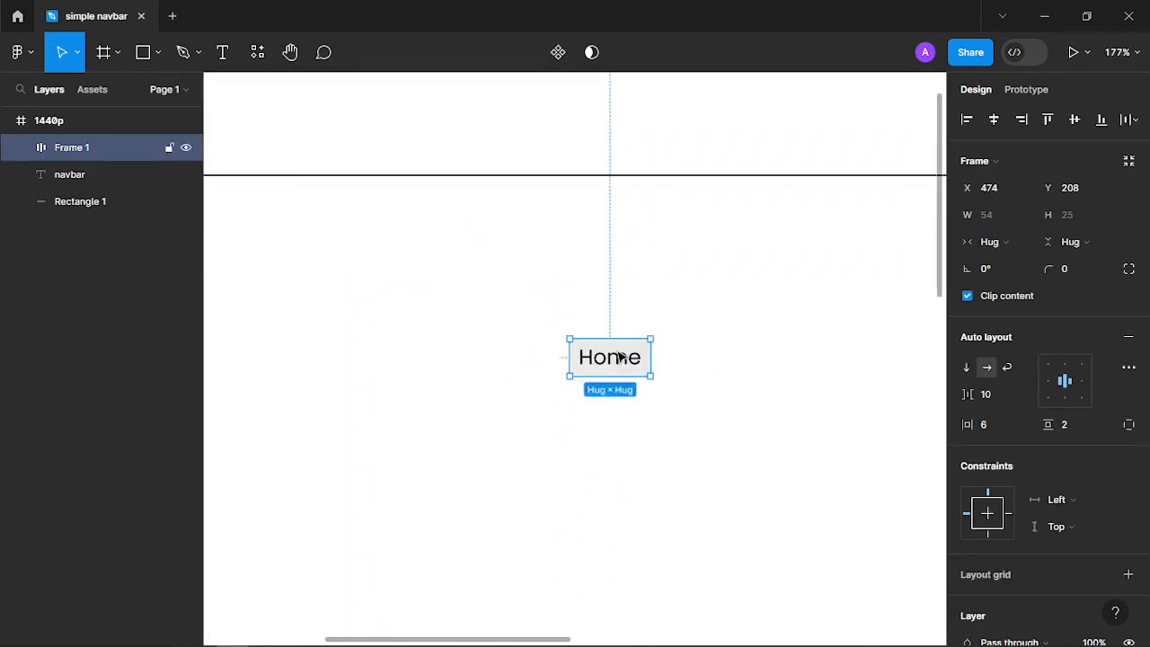
scroll(585, 365, up, 5)
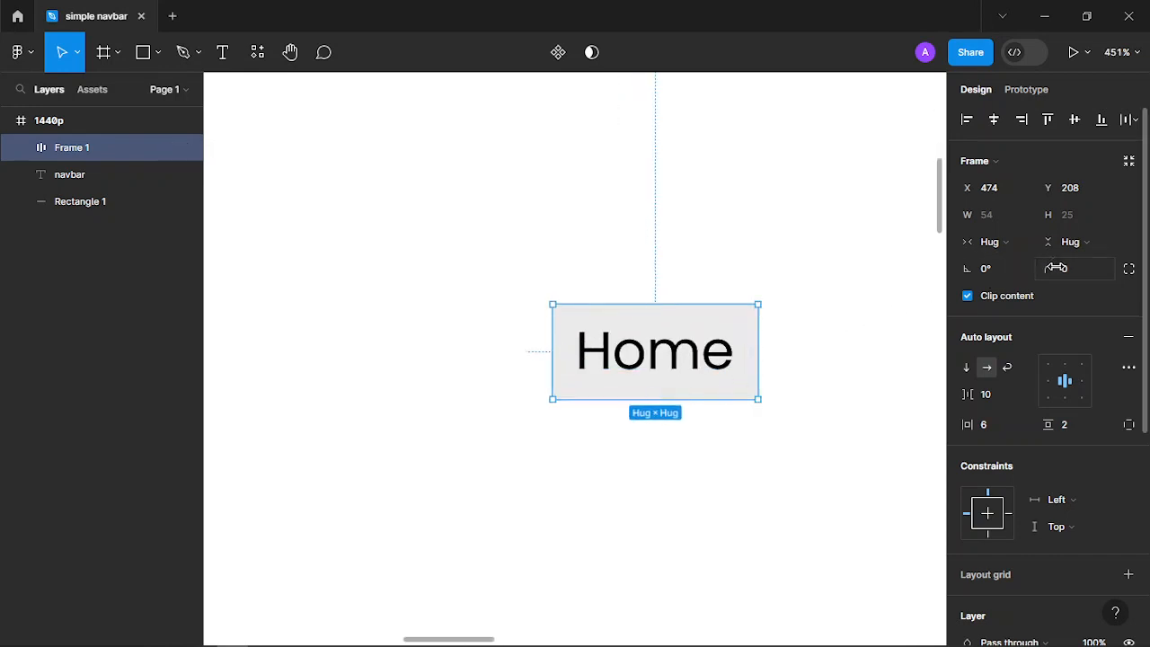
drag(1056, 268, 1103, 283)
Darken the Home frame's fill slightly to E1E1E1
scroll(998, 423, down, 2)
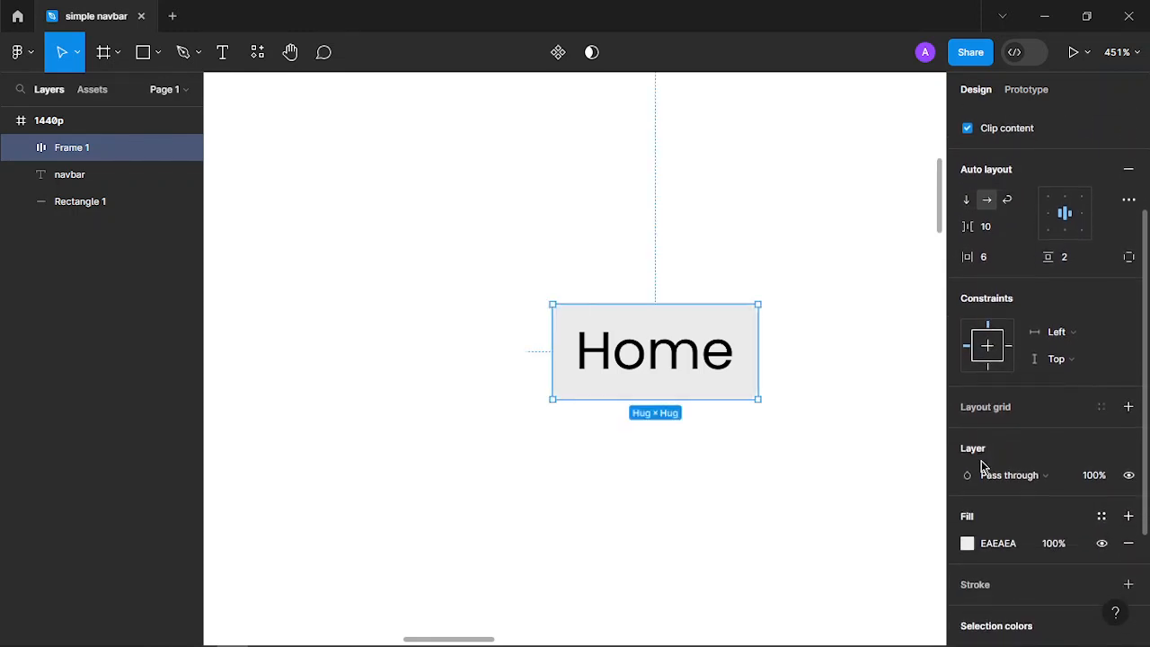
click(970, 544)
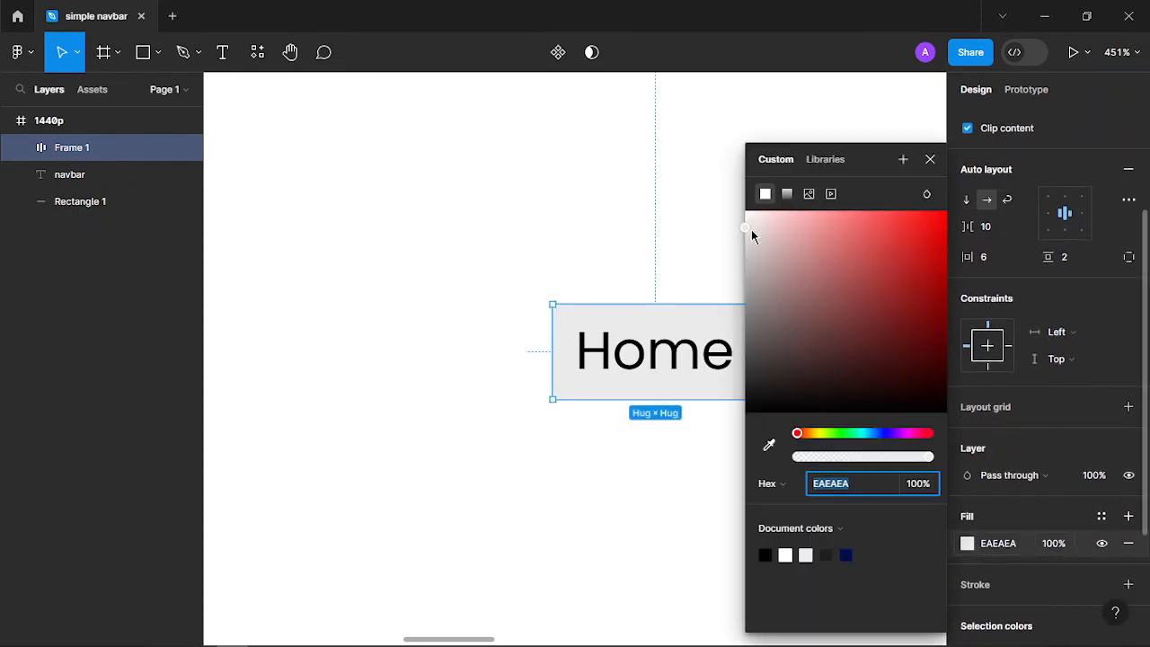
drag(752, 230, 740, 241)
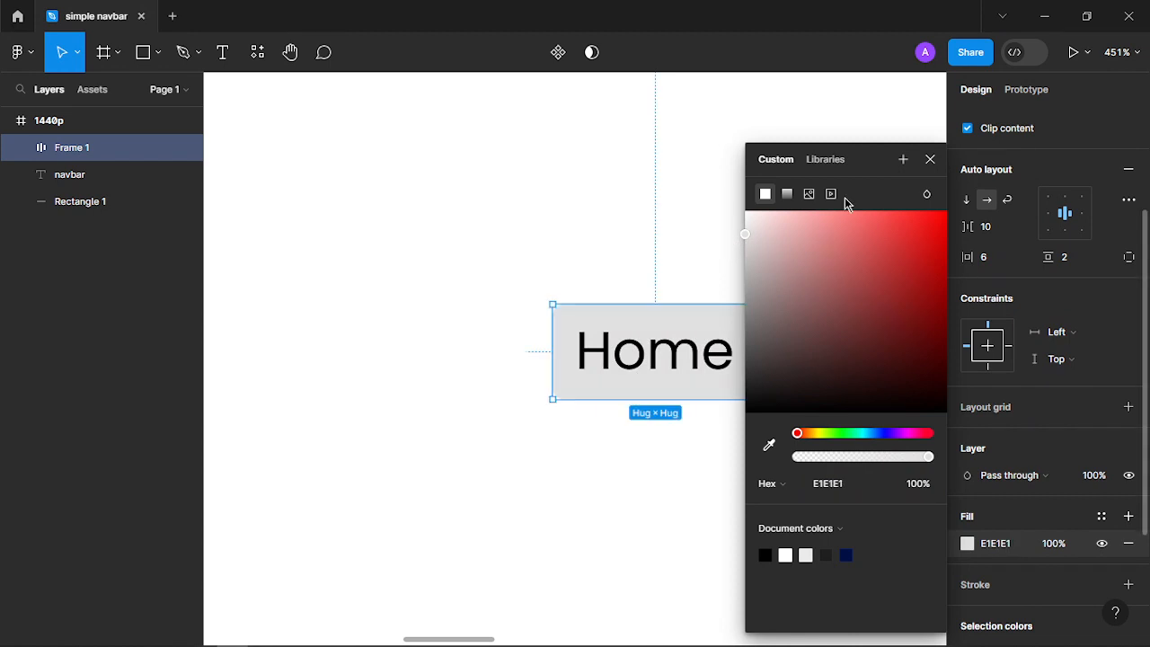
click(930, 159)
click(780, 459)
Move the Home frame up and to the left, to about X 434, Y 172
scroll(713, 449, down, 3)
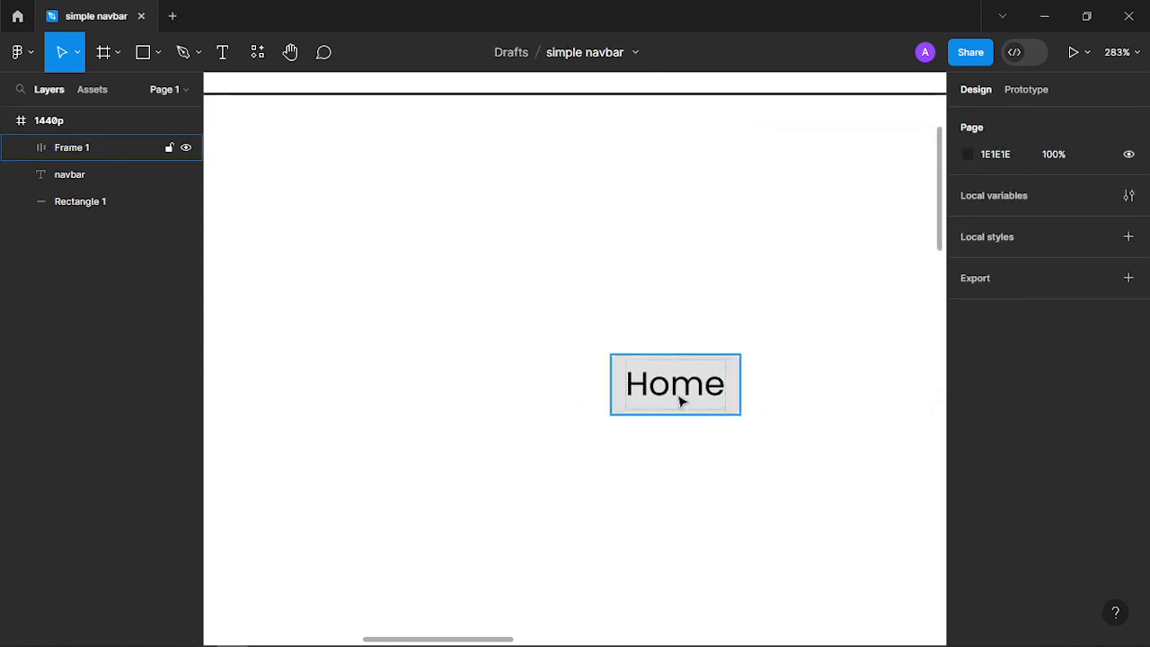
scroll(680, 398, right, 4)
scroll(681, 398, down, 2)
click(459, 313)
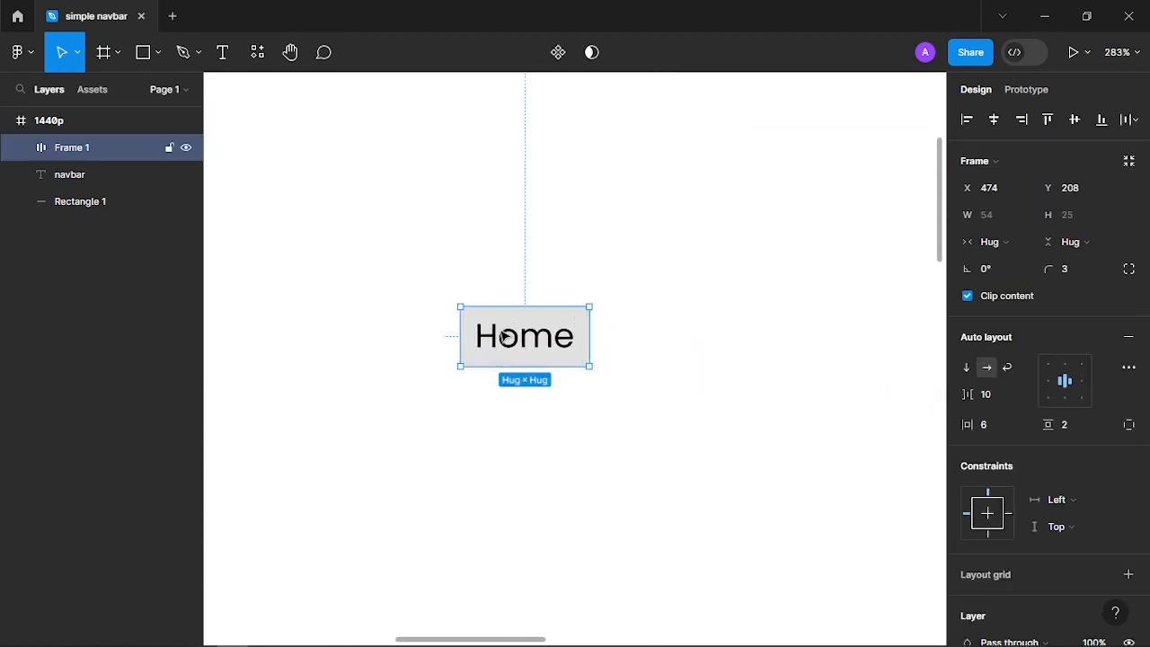
drag(505, 337, 410, 252)
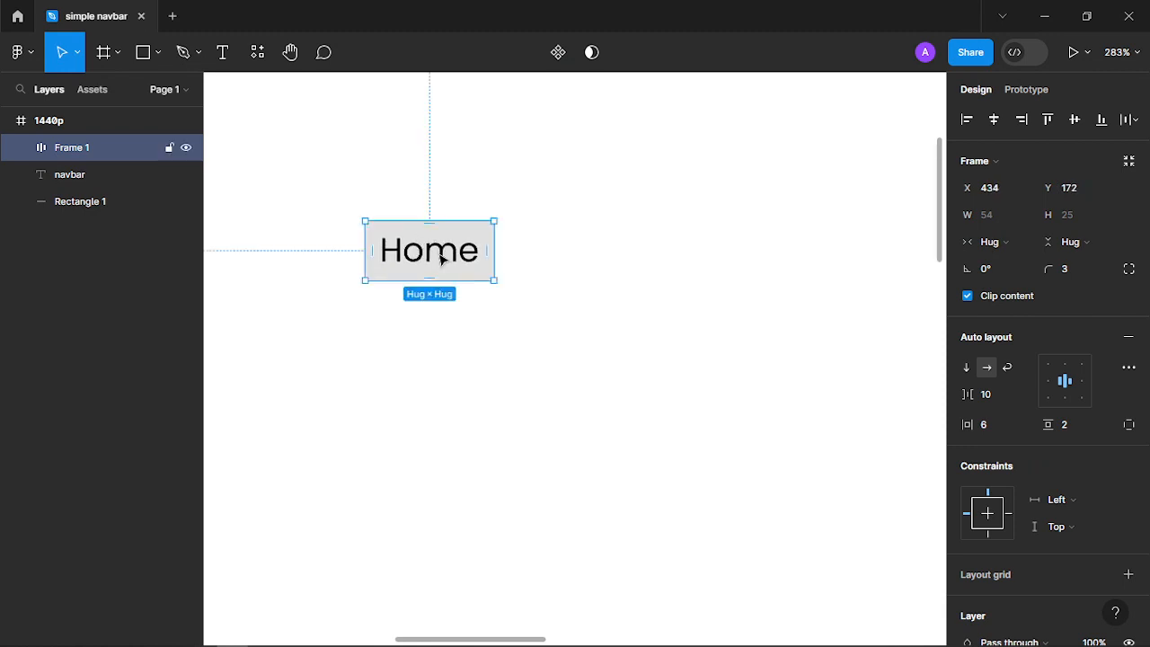
Add an "About" text to the right of the Home item
key(t)
click(584, 259)
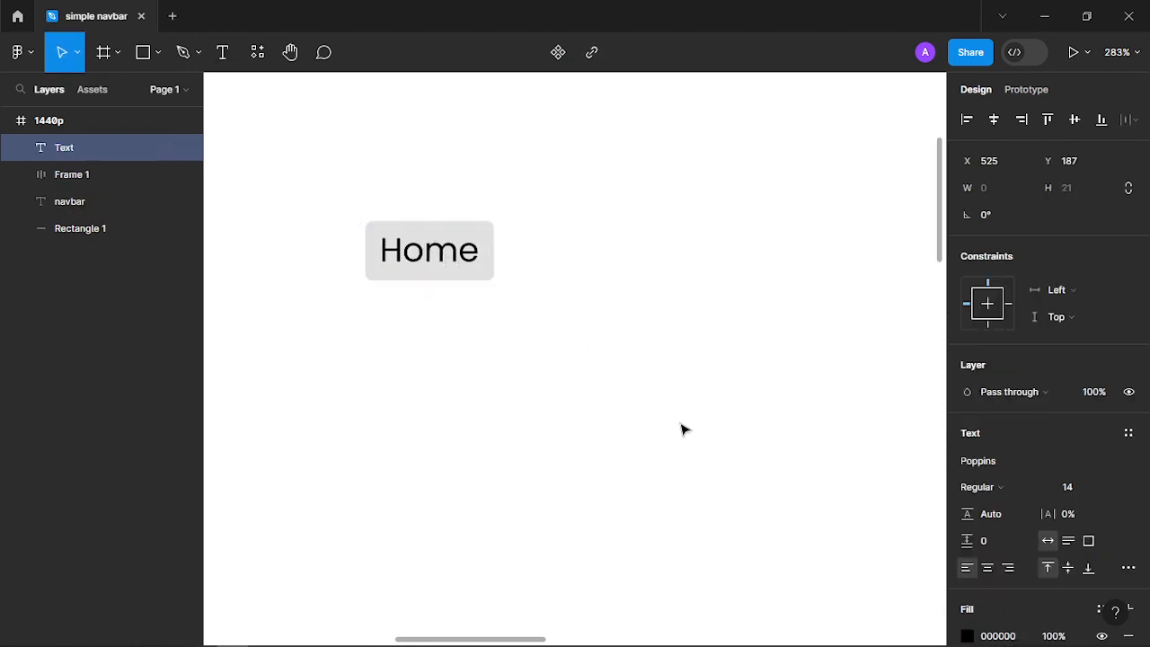
text(About)
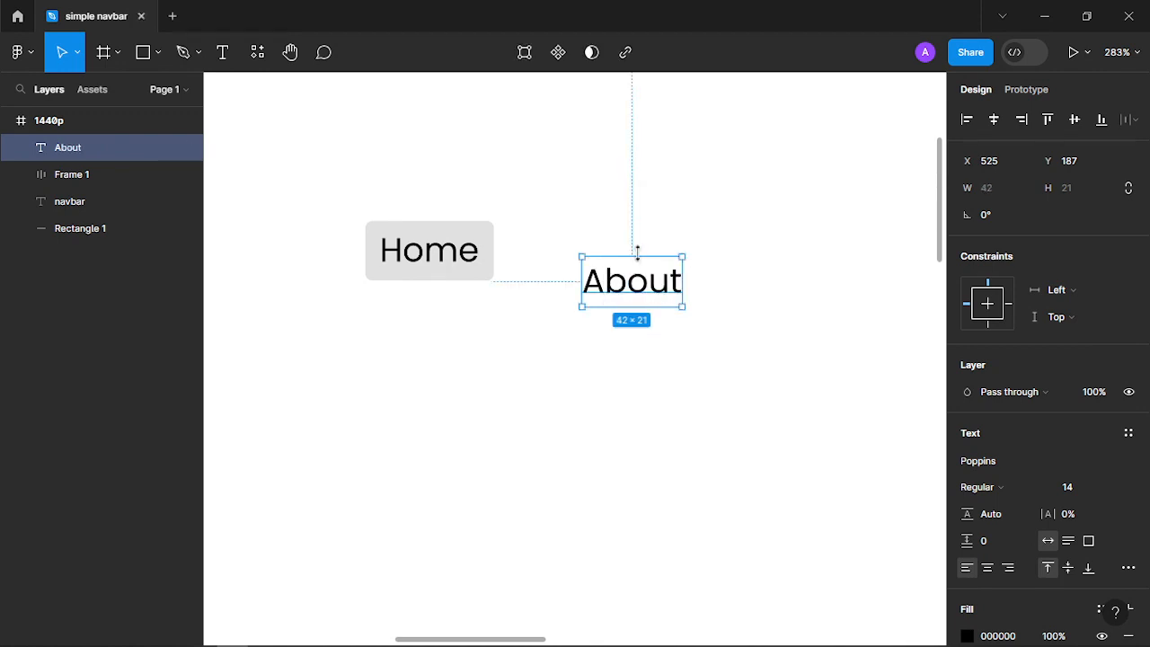
Duplicate the About text, place the copy to its right at about X 570, Y 172, and change its wording to "Services"
drag(662, 293, 768, 258)
key(ctrl+d)
double_click(753, 245)
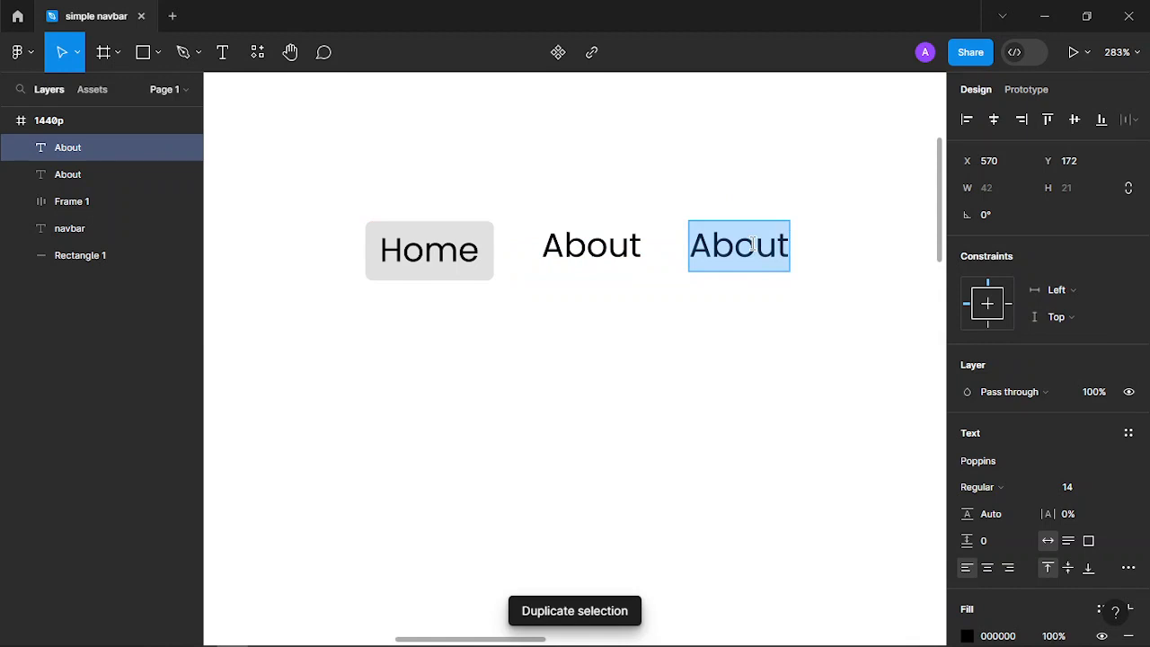
text(S)
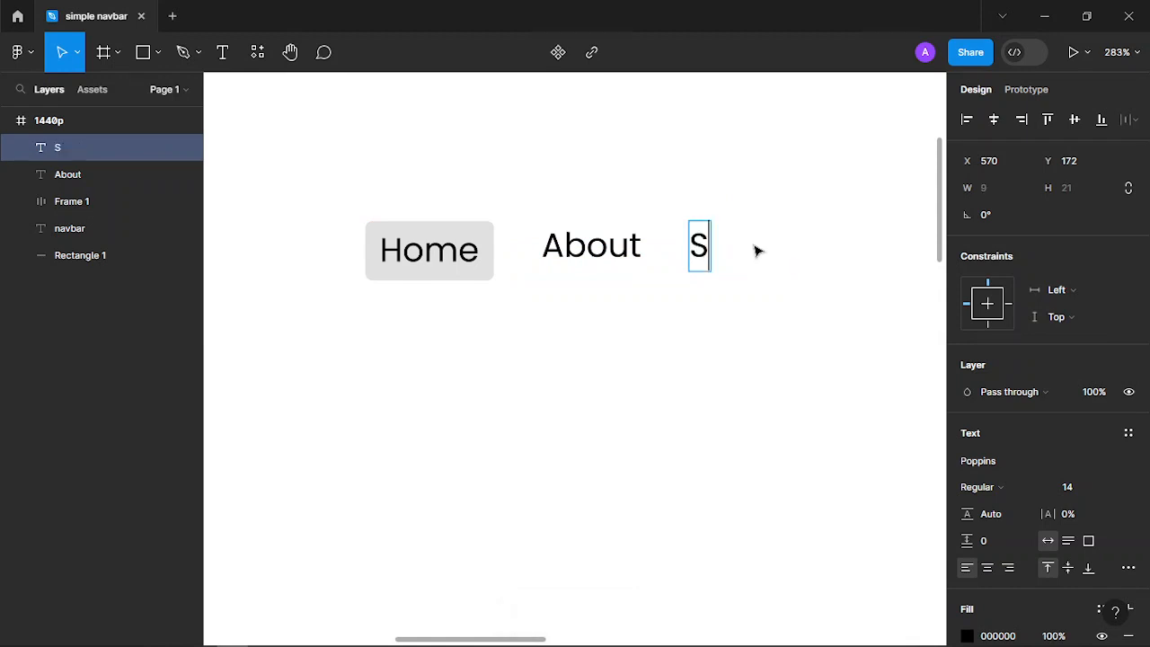
text(ervices)
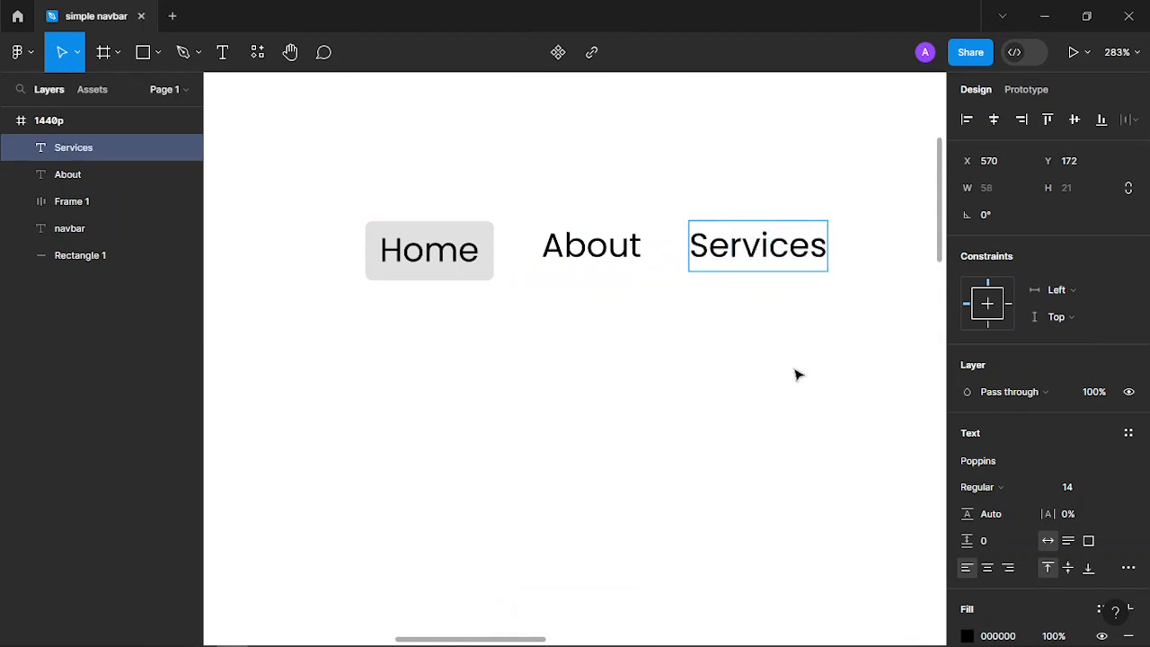
key(Escape)
Duplicate the Services text, place the copy to its right at about X 648, Y 180, and change its wording to "Pricing"
drag(700, 438, 468, 440)
key(ctrl+d)
drag(532, 256, 716, 276)
double_click(715, 270)
text(Pricing)
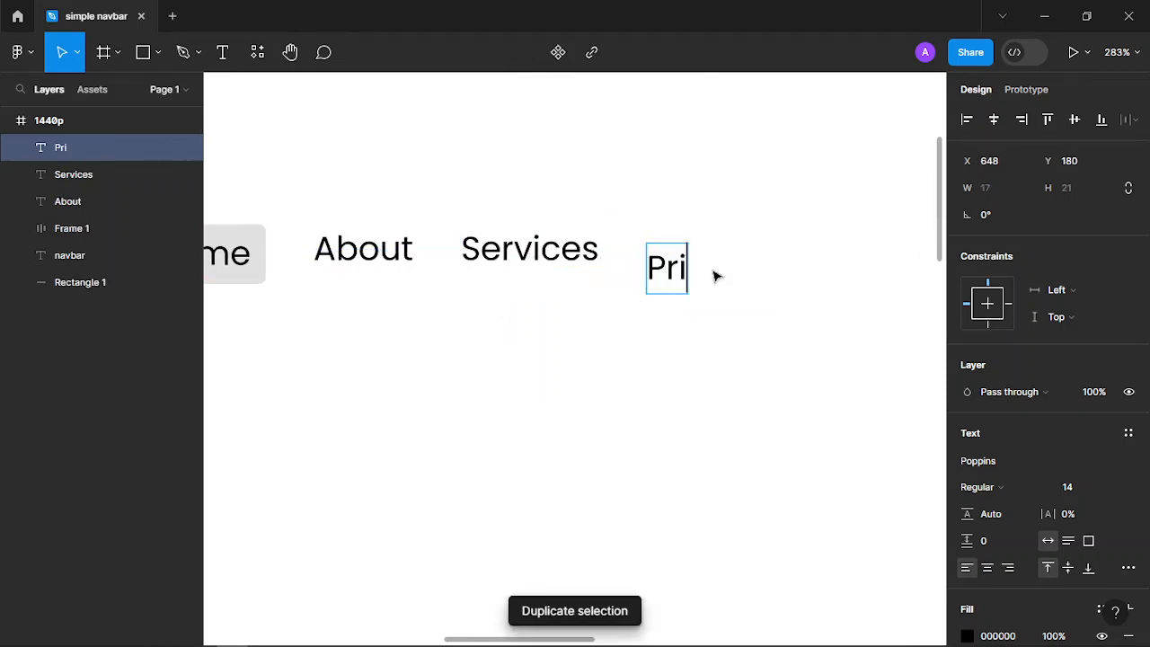
key(Escape)
Duplicate the Pricing text, place the copy to its right at about X 720, Y 177, and change its wording to "Contact"
scroll(642, 365, right, 5)
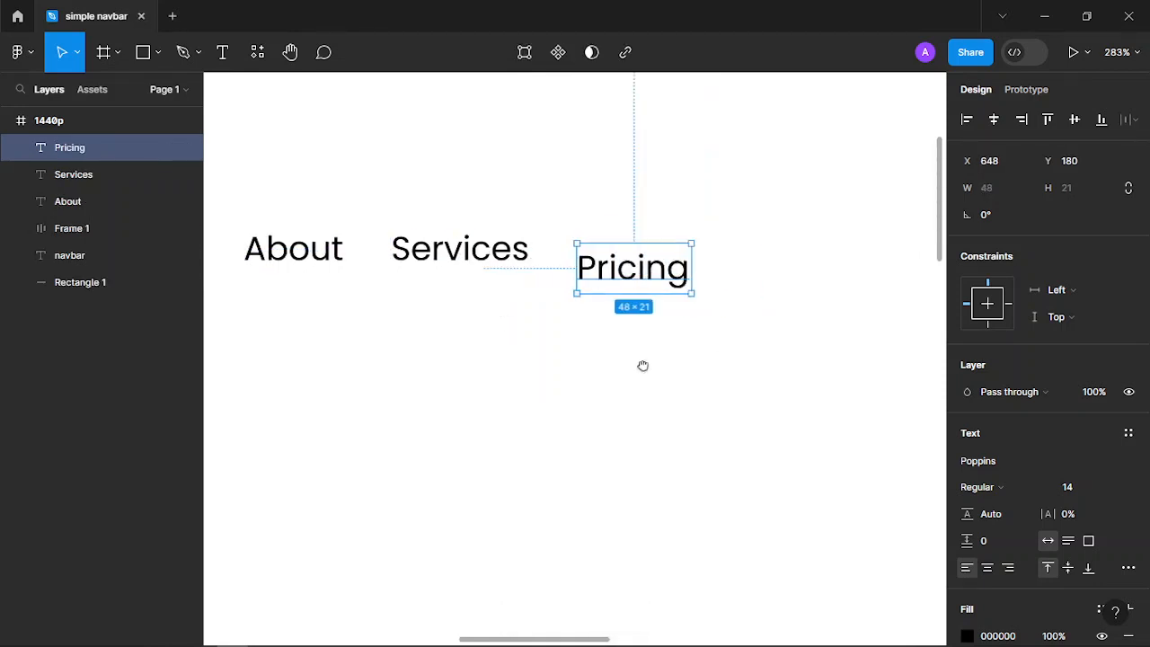
key(ctrl+d)
drag(446, 244, 614, 233)
double_click(611, 227)
text(Contact)
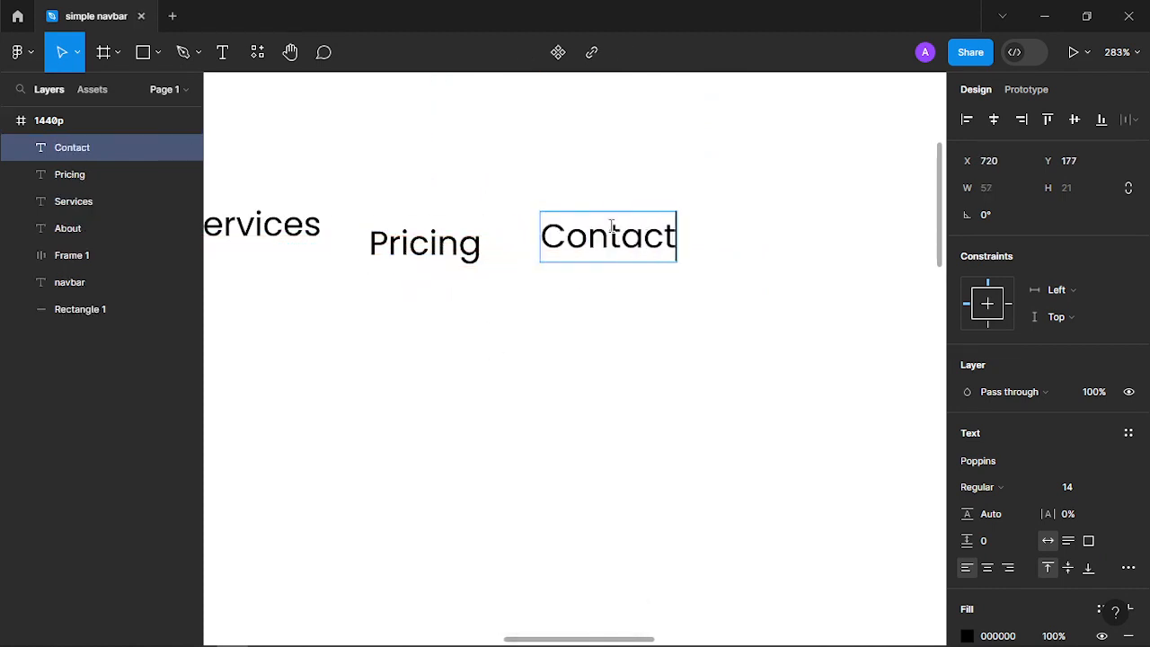
key(Escape)
key(Escape)
Try combining all five menu items, Home through Contact, into a centre-aligned auto layout frame, and undo it
ctrl+scroll(634, 426, down, 3)
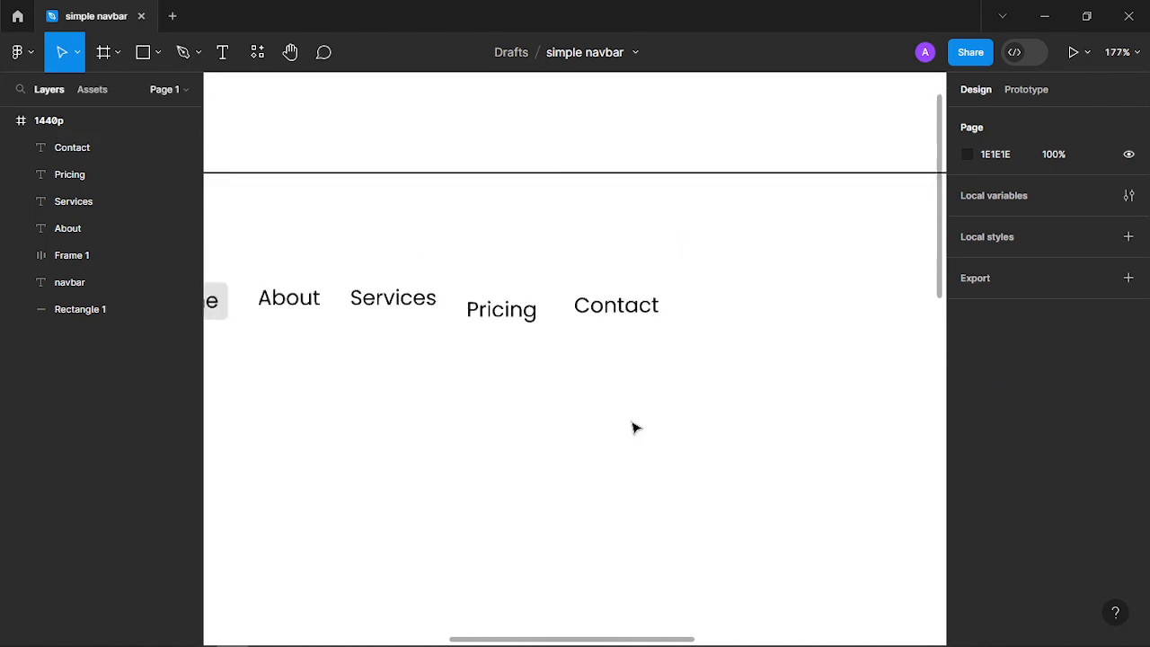
drag(631, 426, 329, 225)
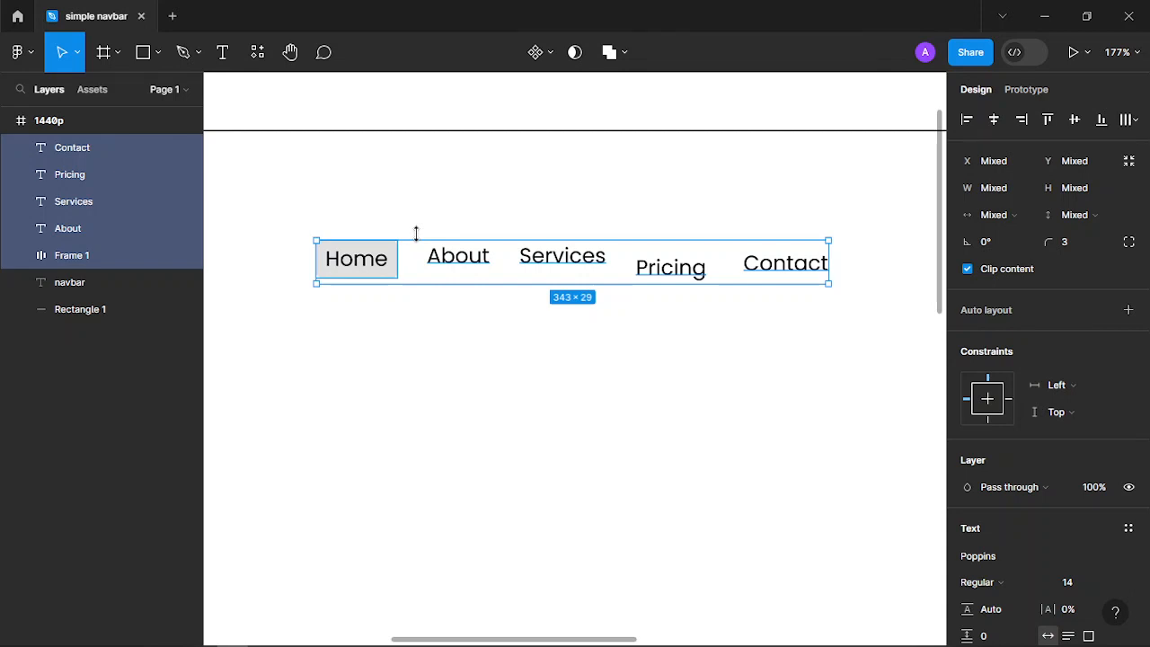
click(1128, 314)
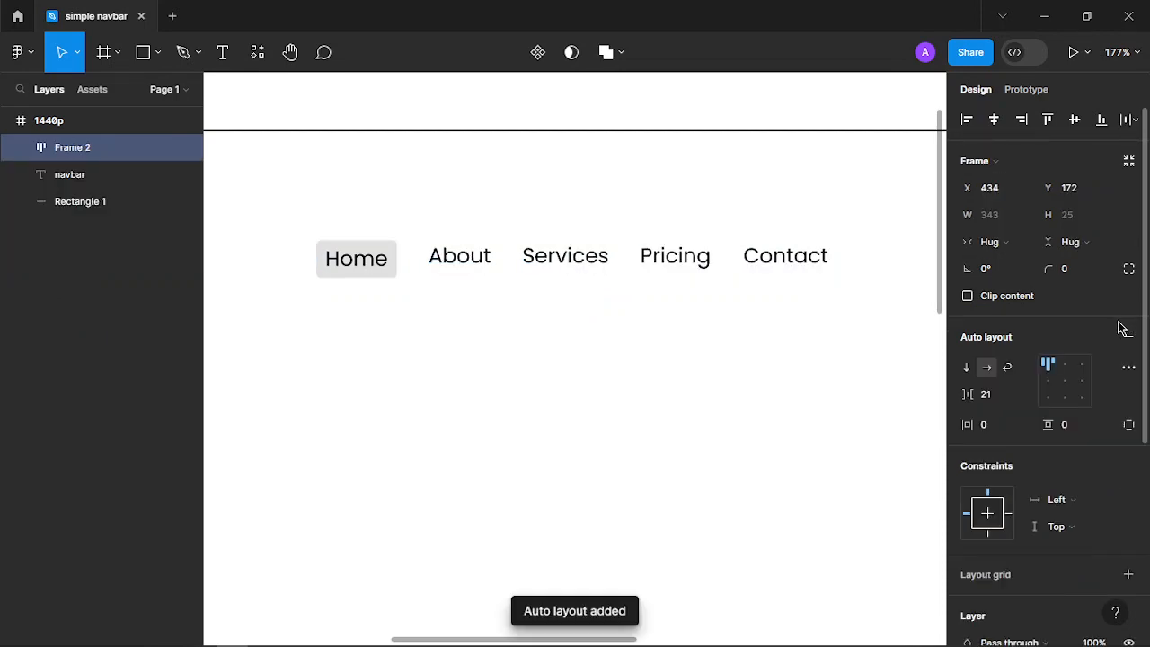
click(1068, 382)
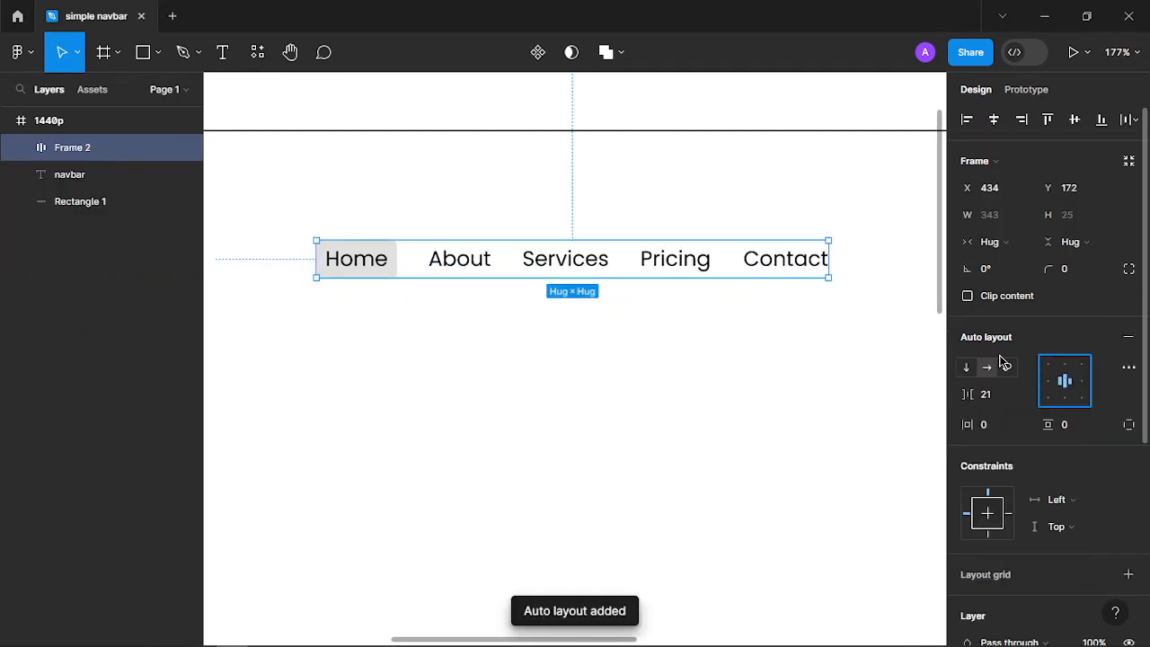
key(ctrl+z)
key(ctrl+z)
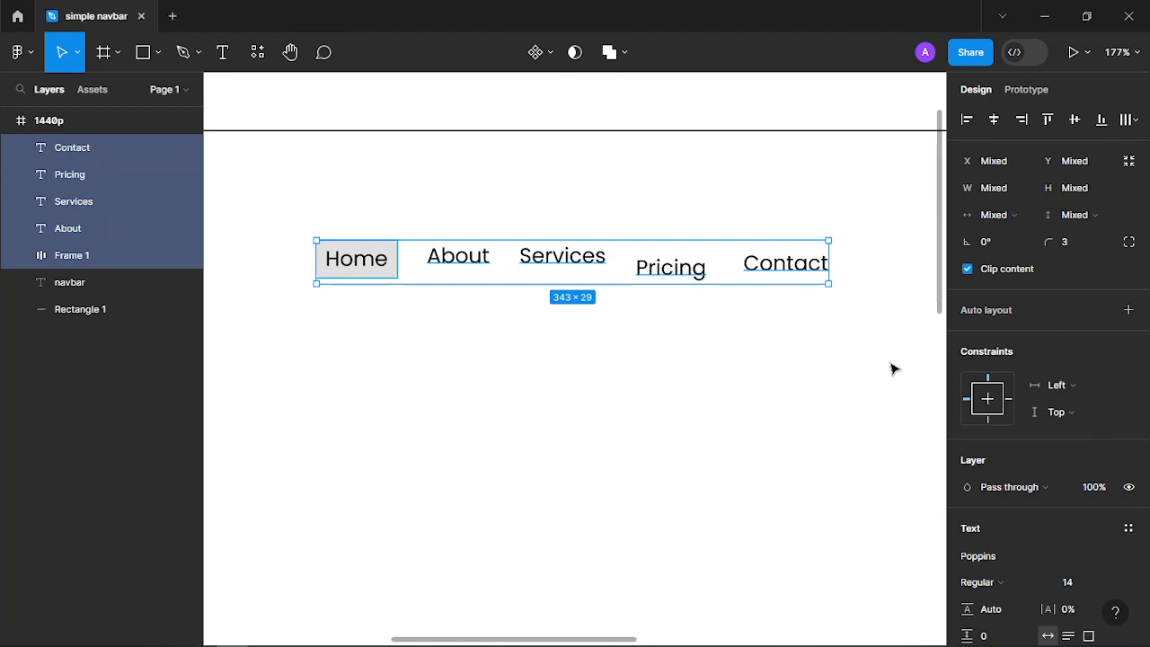
Combine the selected menu items into a horizontal auto layout frame with centred alignment
key(shift+a)
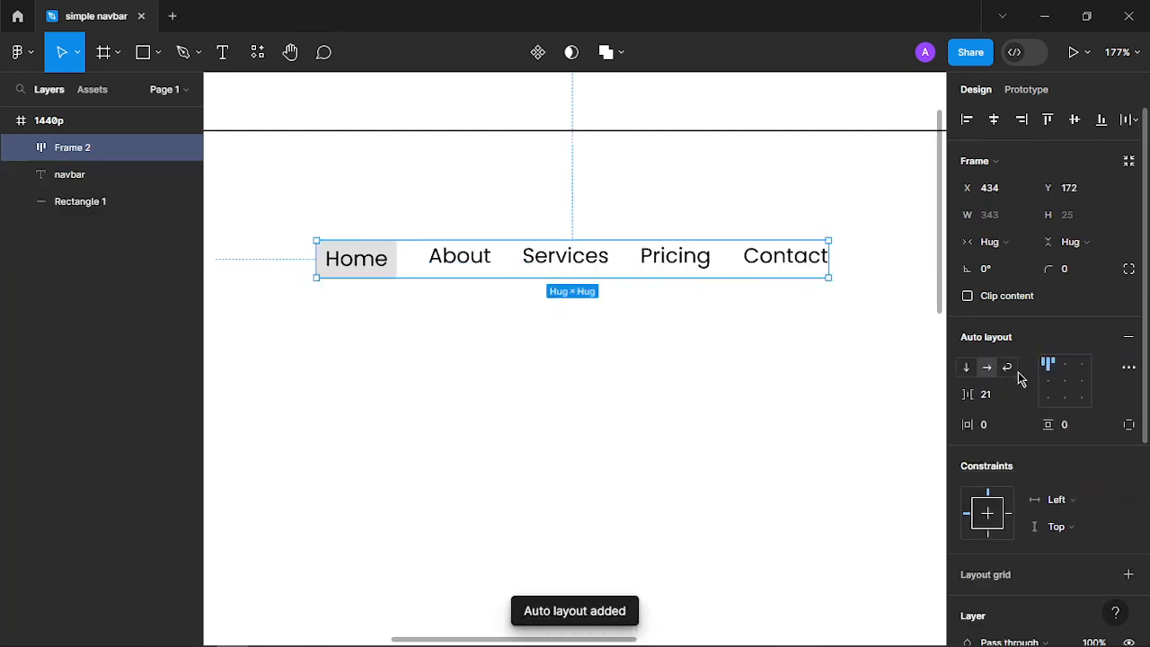
click(1065, 382)
click(548, 344)
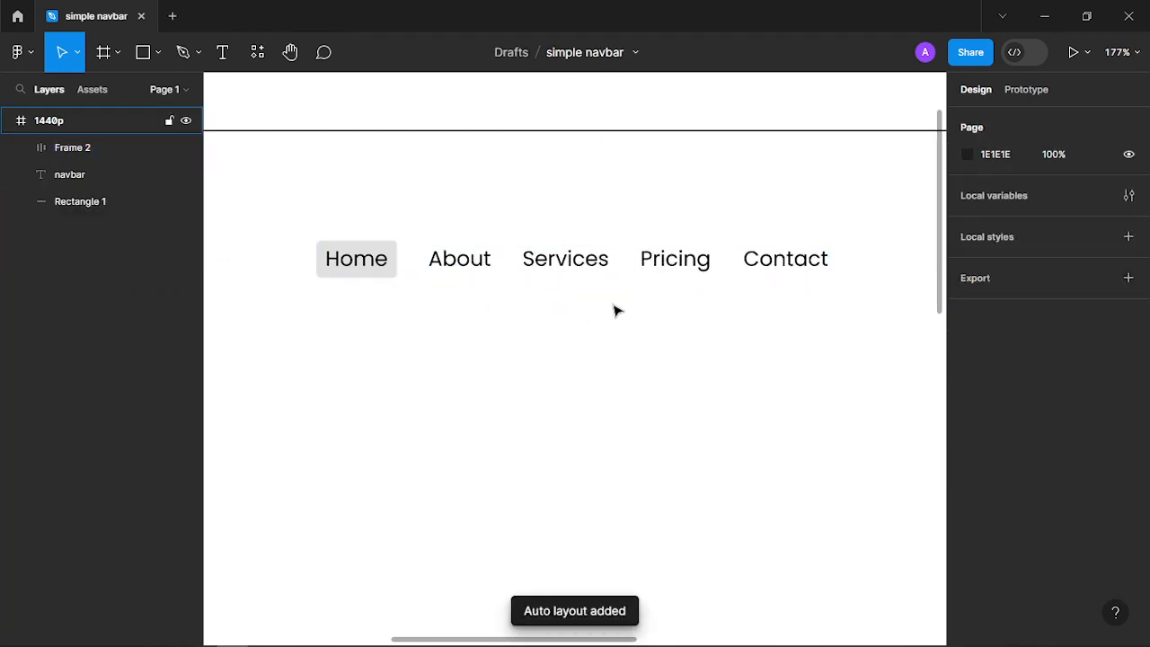
Set the gap between the items of the menu's auto layout frame to 44
scroll(617, 311, down, 3)
click(611, 276)
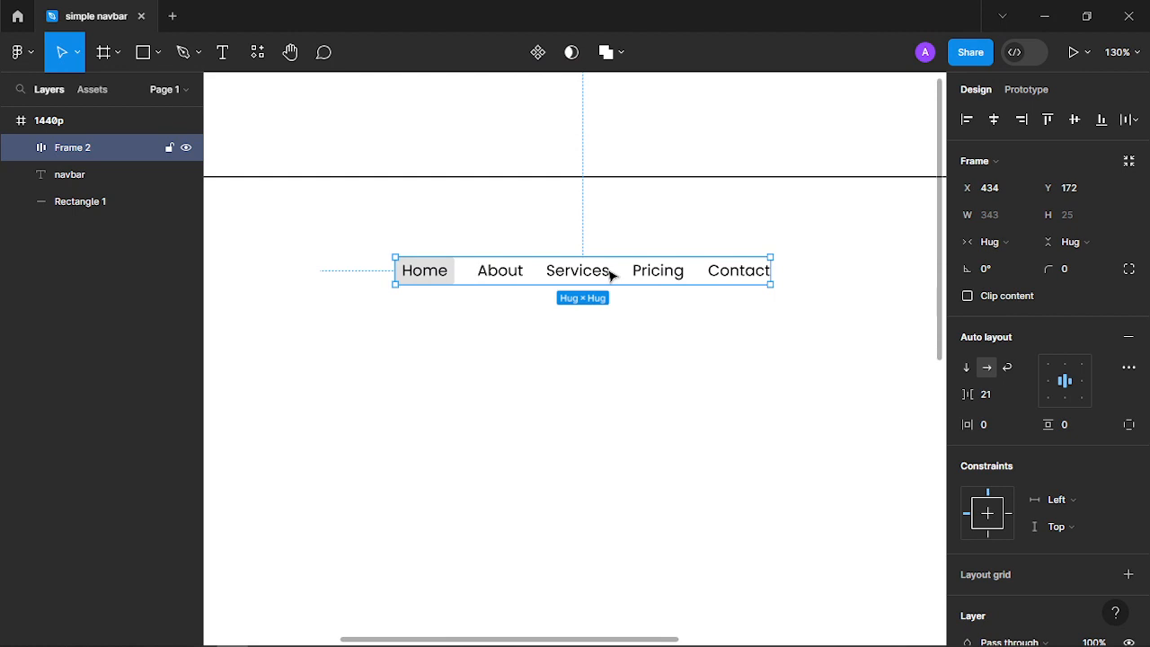
drag(989, 394, 989, 394)
click(971, 395)
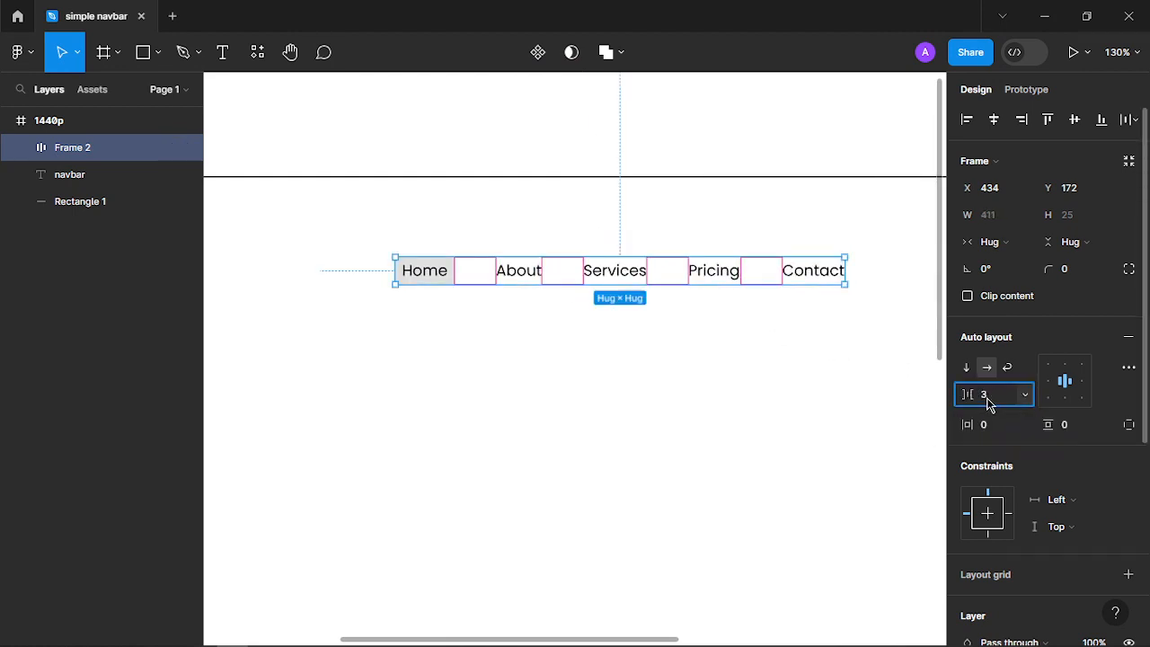
text(48)
key(Return)
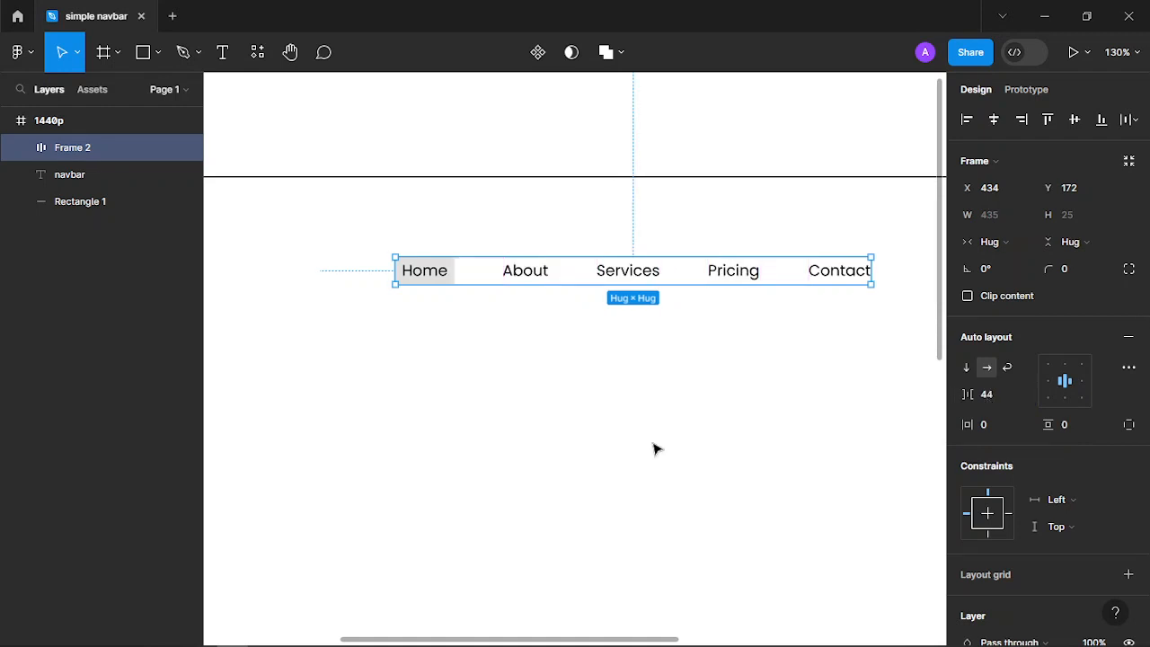
Move the menu frame up into the navbar beside the logo, to about X 450, Y 37
click(558, 492)
scroll(557, 492, down, 3)
drag(777, 484, 673, 459)
scroll(699, 471, down, 4)
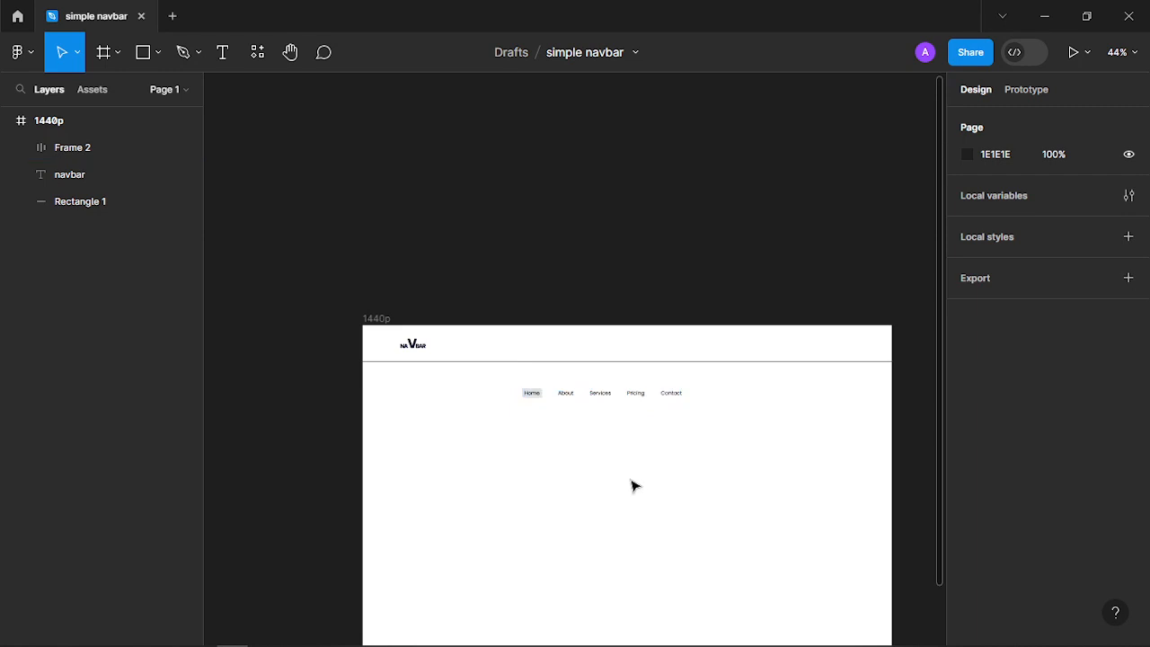
drag(599, 400, 601, 351)
scroll(601, 352, up, 5)
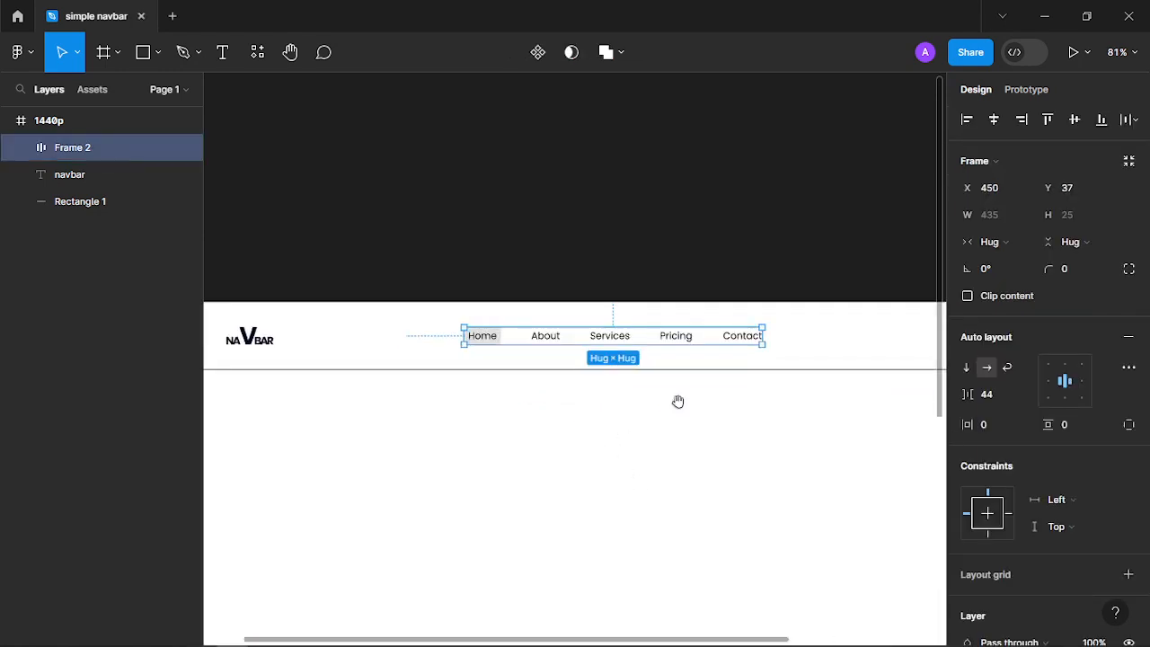
Show the 1440p frame's 12-column layout grid and move the menu frame along the navbar to the edge of the last column
scroll(681, 401, down, 1)
scroll(773, 422, down, 5)
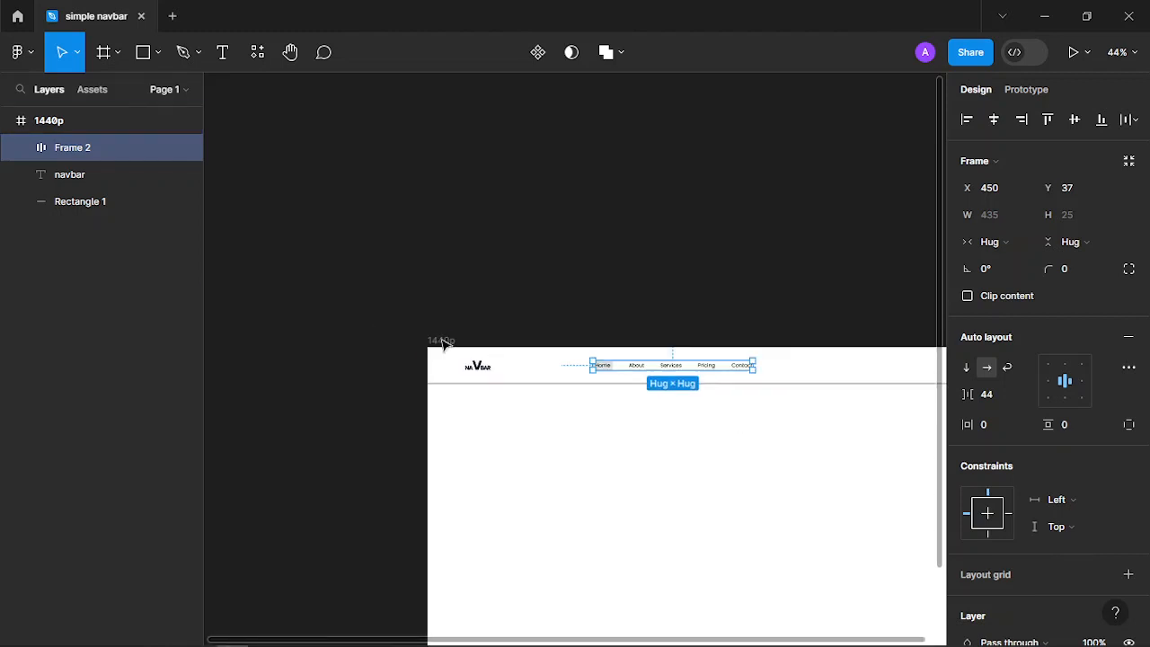
click(506, 351)
click(1102, 379)
scroll(719, 427, right, 3)
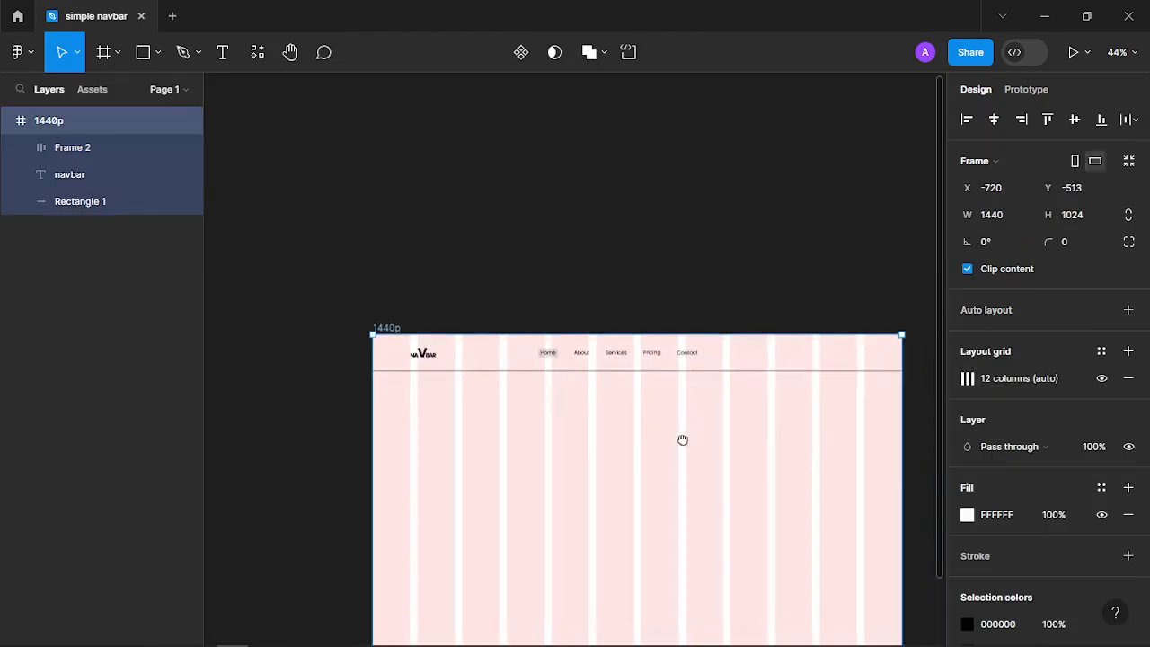
drag(568, 349, 735, 348)
click(713, 569)
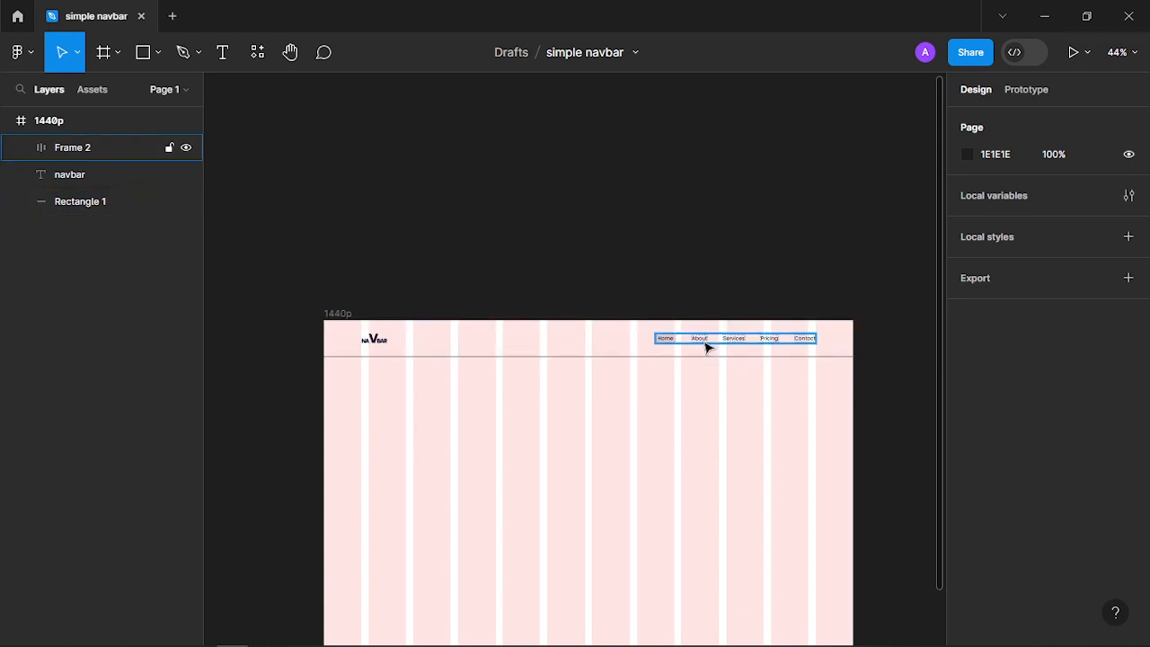
Hide the 1440p frame's layout grid and move the menu frame back toward the logo
click(352, 316)
click(1099, 377)
click(730, 293)
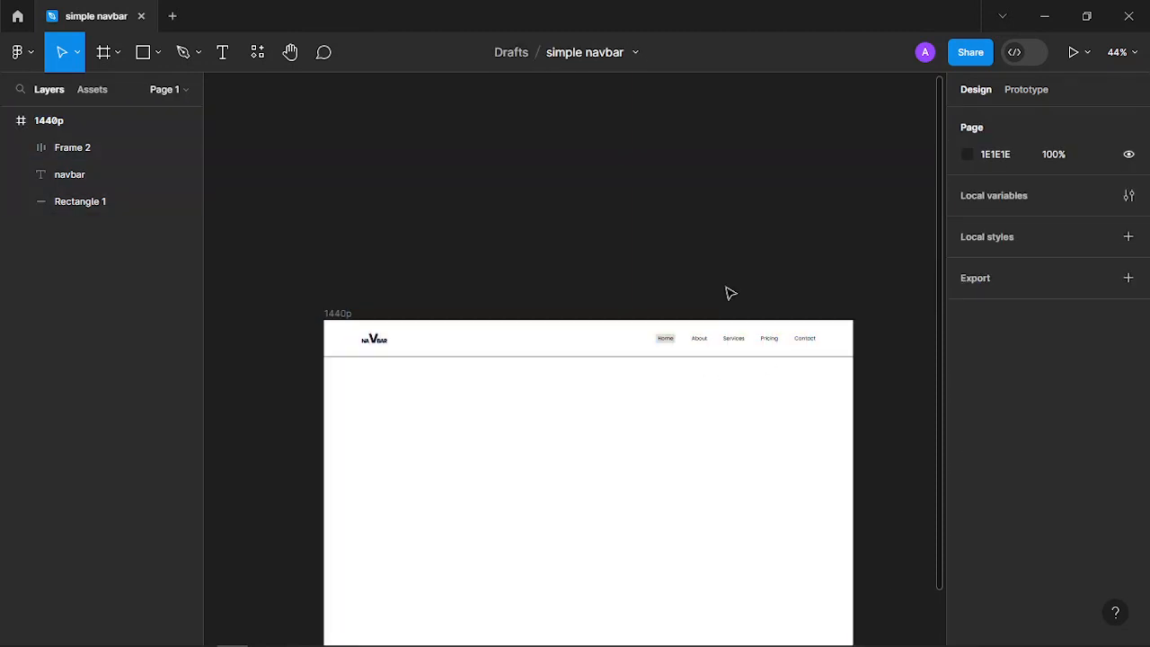
drag(742, 336, 542, 345)
click(593, 390)
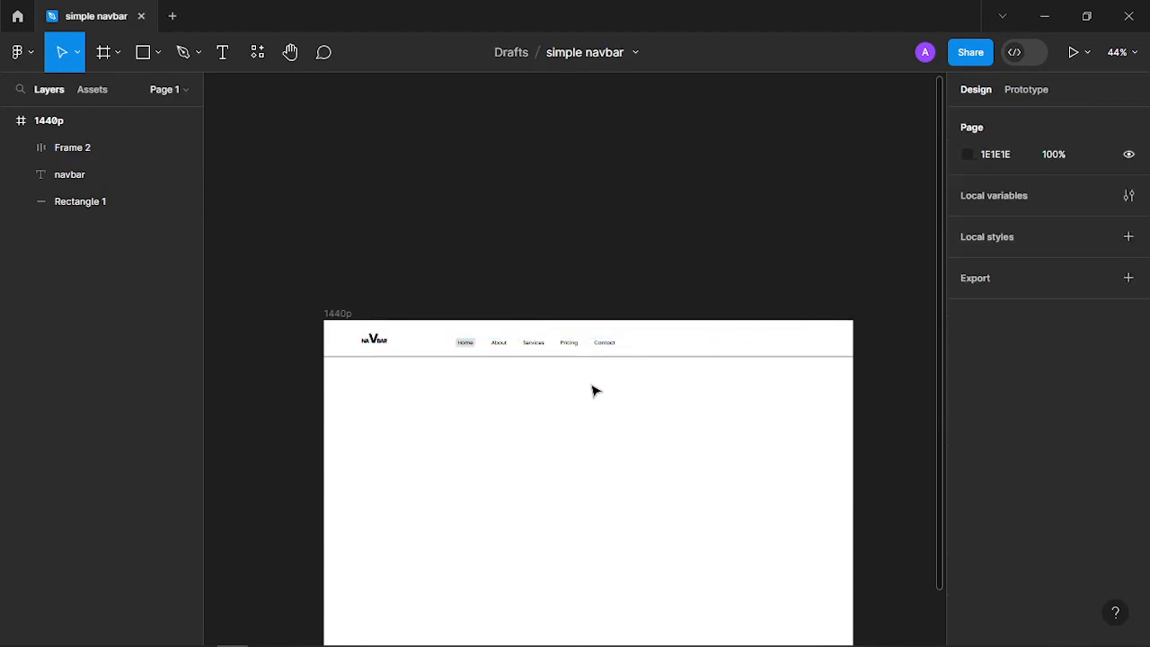
Draw a button rectangle about 131 × 45 in the empty area below the navbar, at about X 311, Y 266
scroll(573, 411, up, 3)
scroll(572, 413, down, 1)
scroll(604, 390, down, 1)
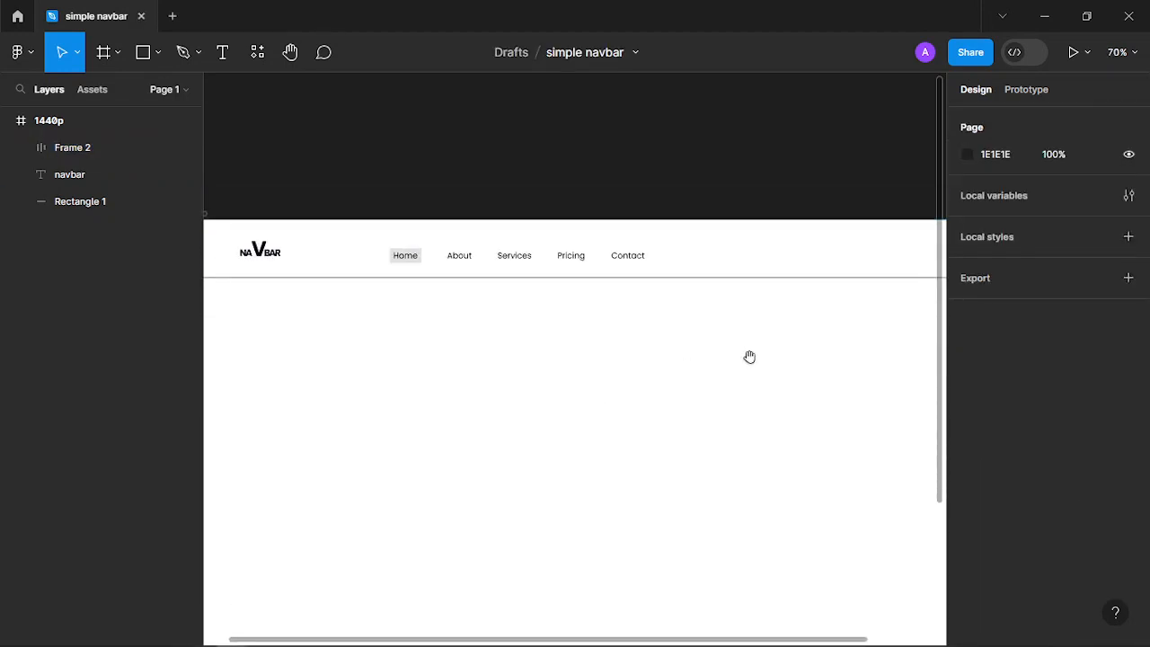
drag(750, 357, 563, 367)
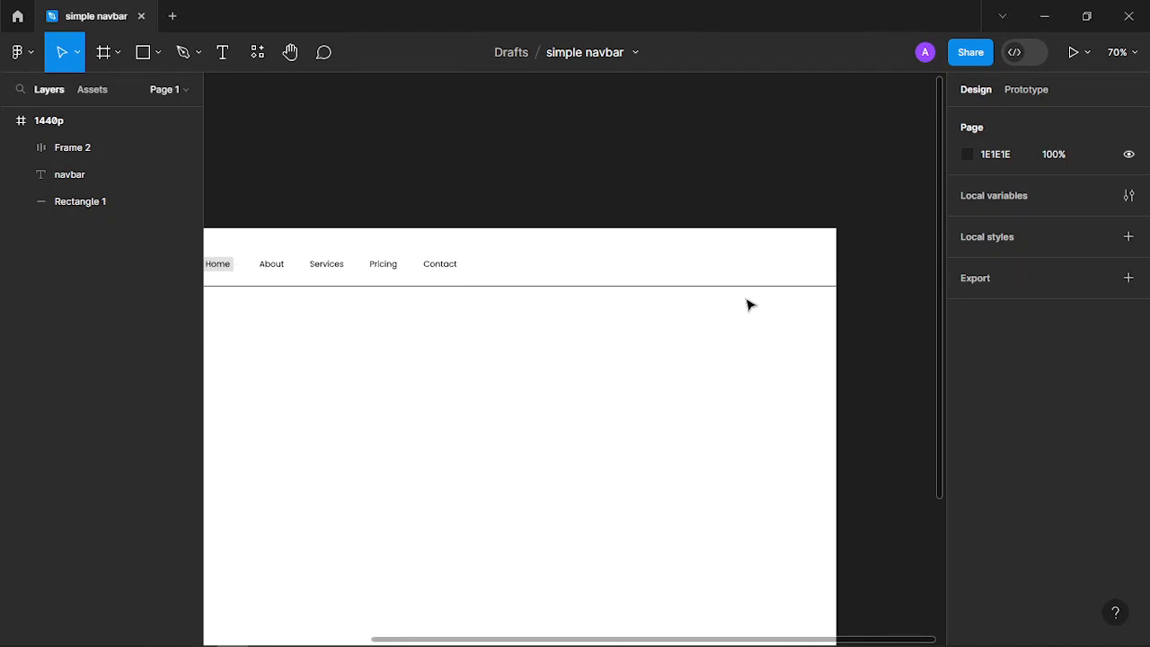
scroll(701, 329, down, 1)
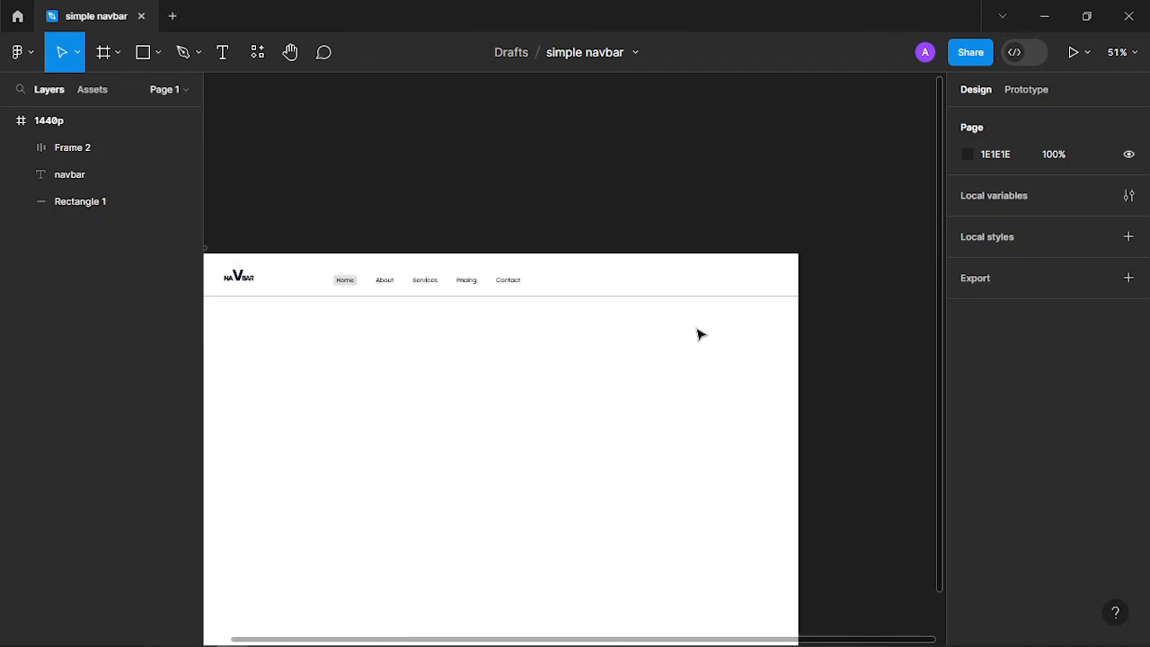
drag(636, 352, 746, 297)
scroll(547, 329, up, 2)
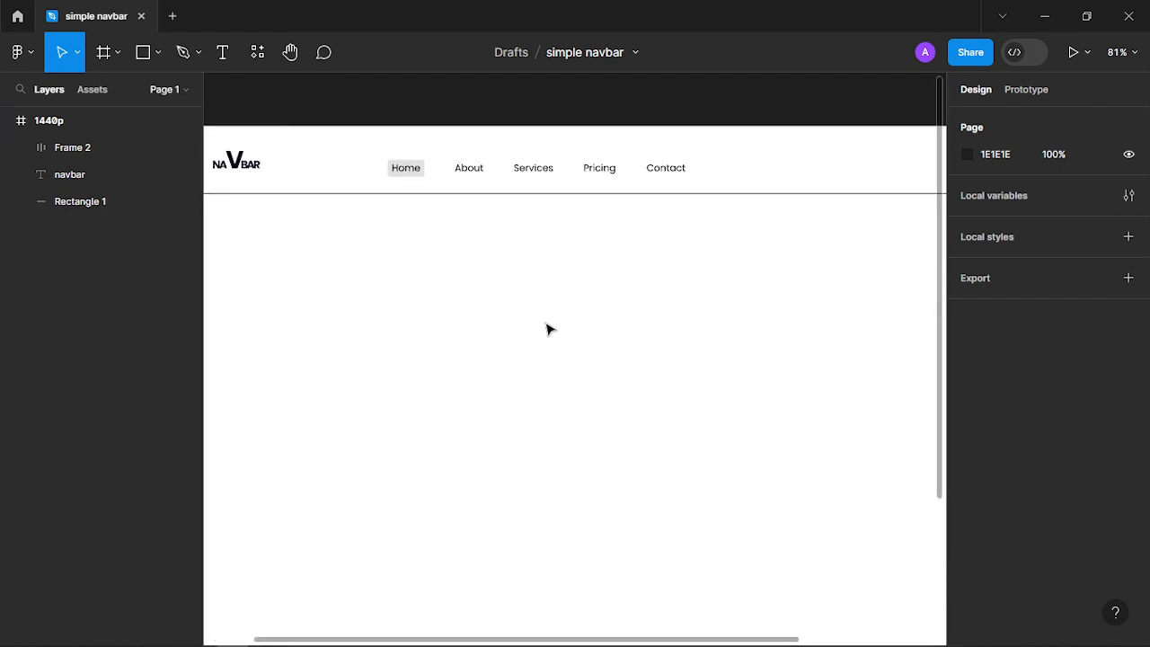
drag(480, 349, 645, 336)
scroll(567, 341, up, 1)
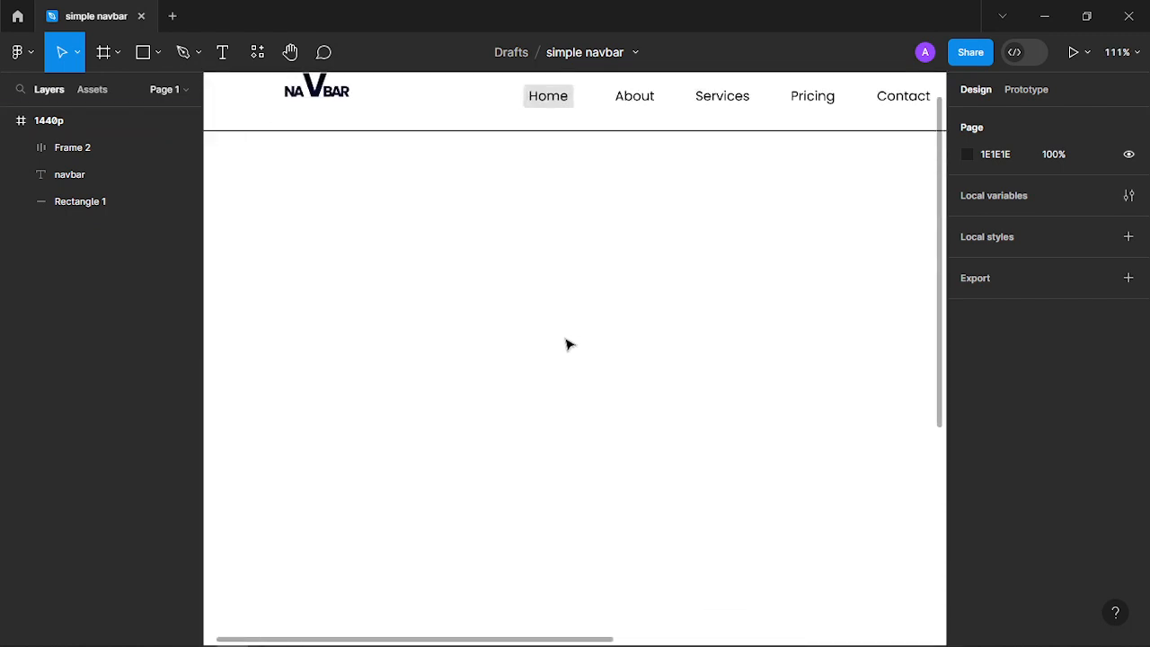
key(r)
mouse_move(479, 288)
mouse_down()
mouse_move(639, 341)
mouse_move(603, 333)
mouse_up()
click(667, 403)
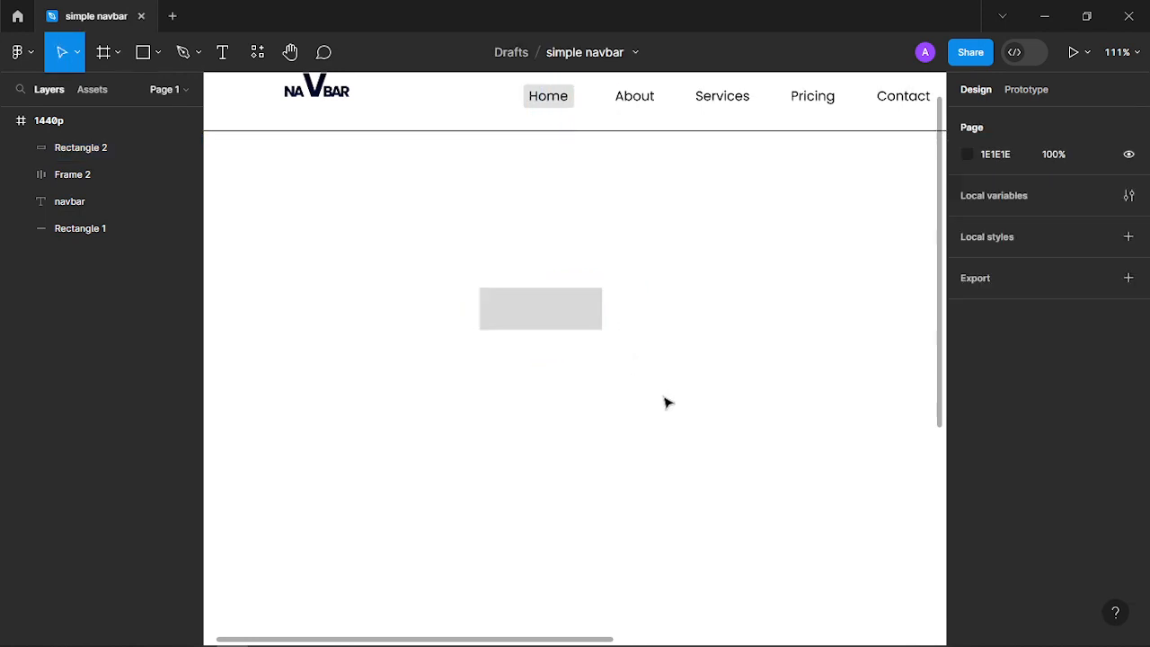
Add the text "Get started" over the grey button rectangle
key(t)
click(508, 313)
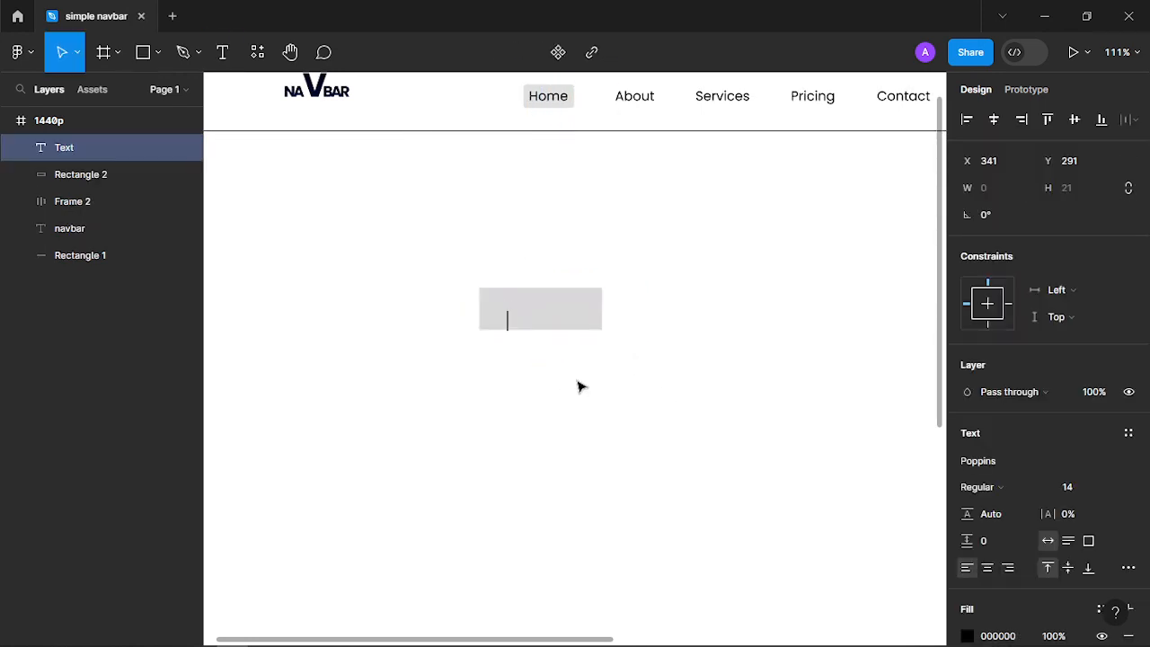
text(Get star)
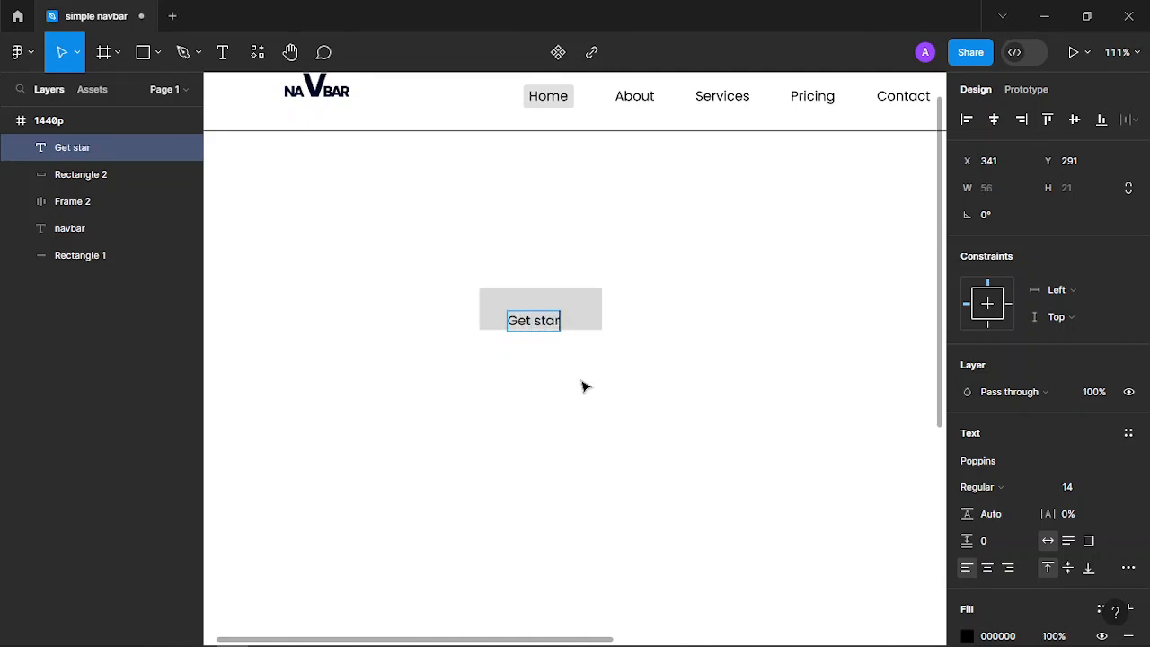
text(ted)
key(Escape)
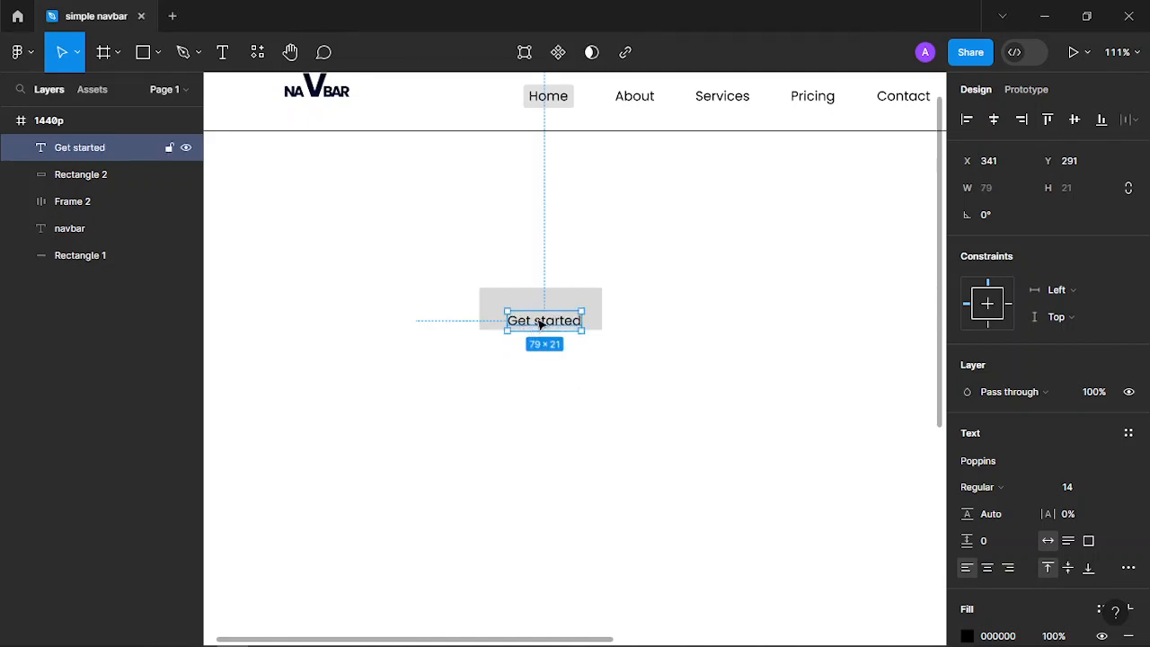
drag(540, 323, 546, 311)
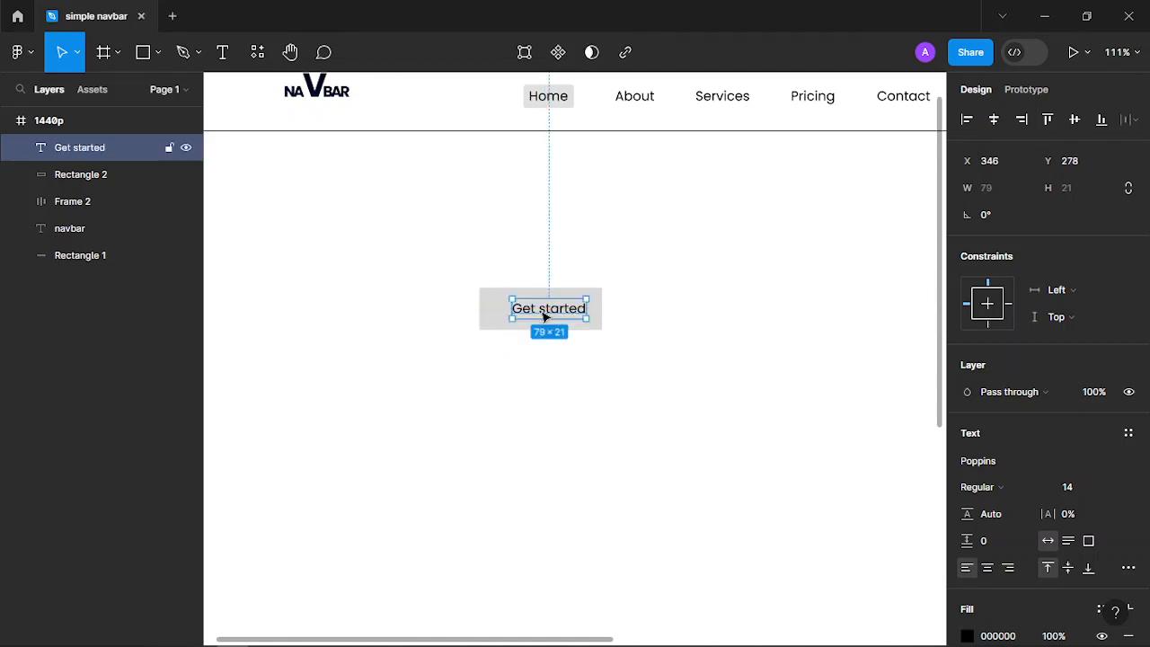
Set the "Get started" text to Bold and centre it in the rectangle, at X 336
click(1026, 492)
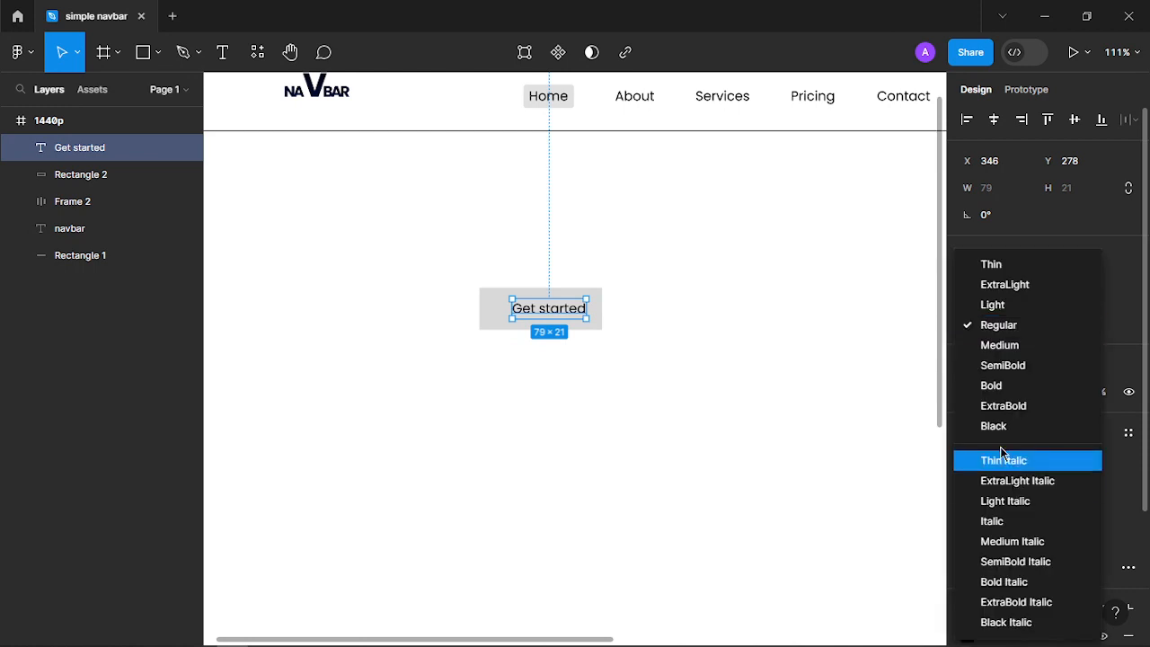
click(1003, 388)
drag(568, 315, 563, 315)
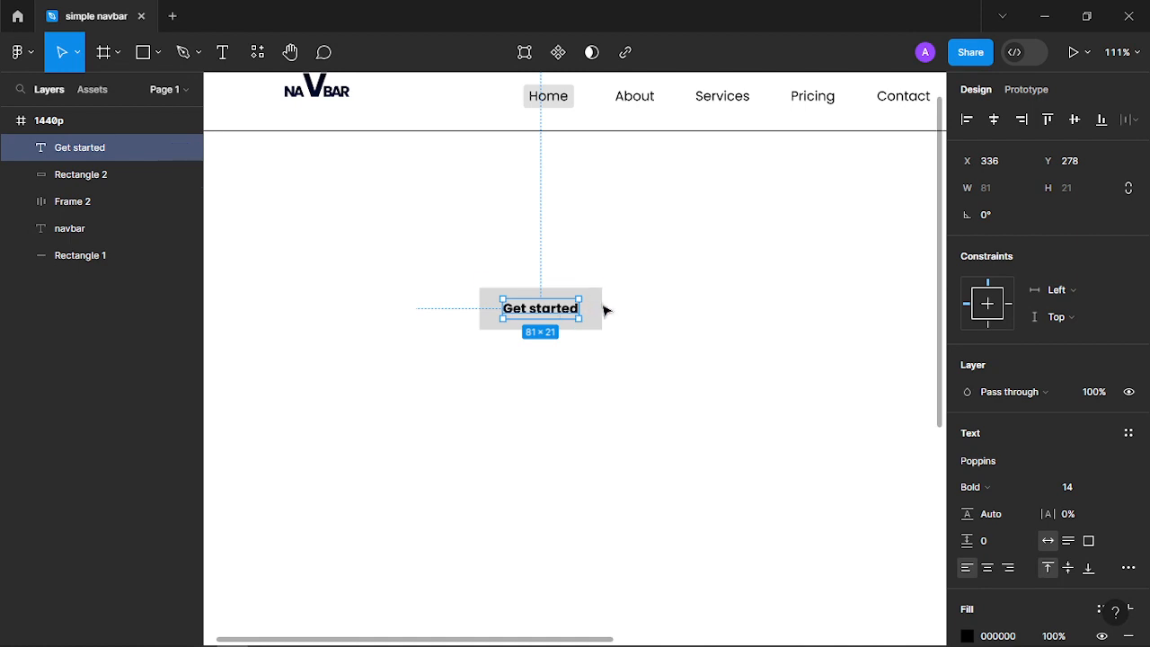
click(662, 294)
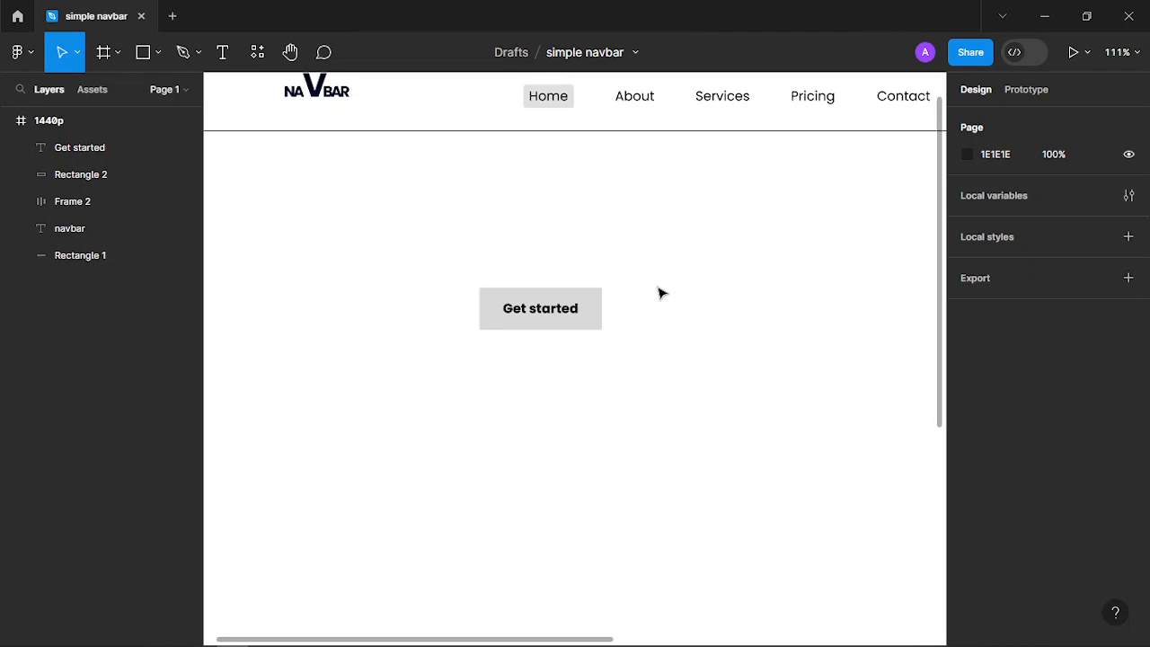
Fill the button rectangle with bright blue, 0030D9, starting from the logo's dark blue document colour
click(597, 298)
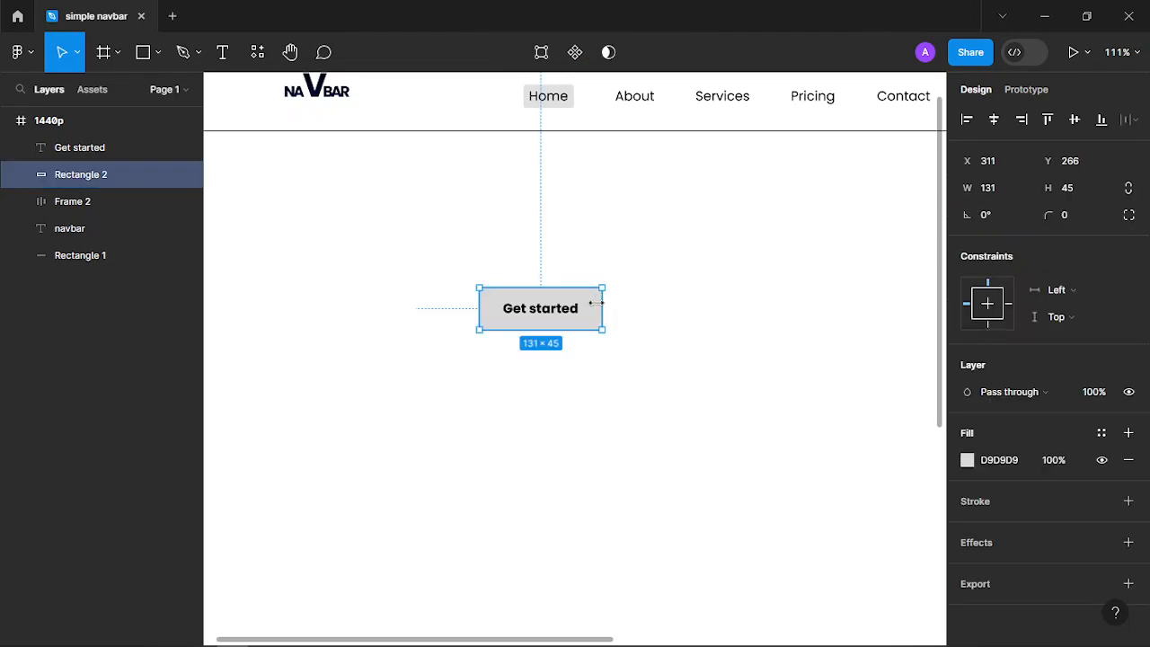
click(967, 460)
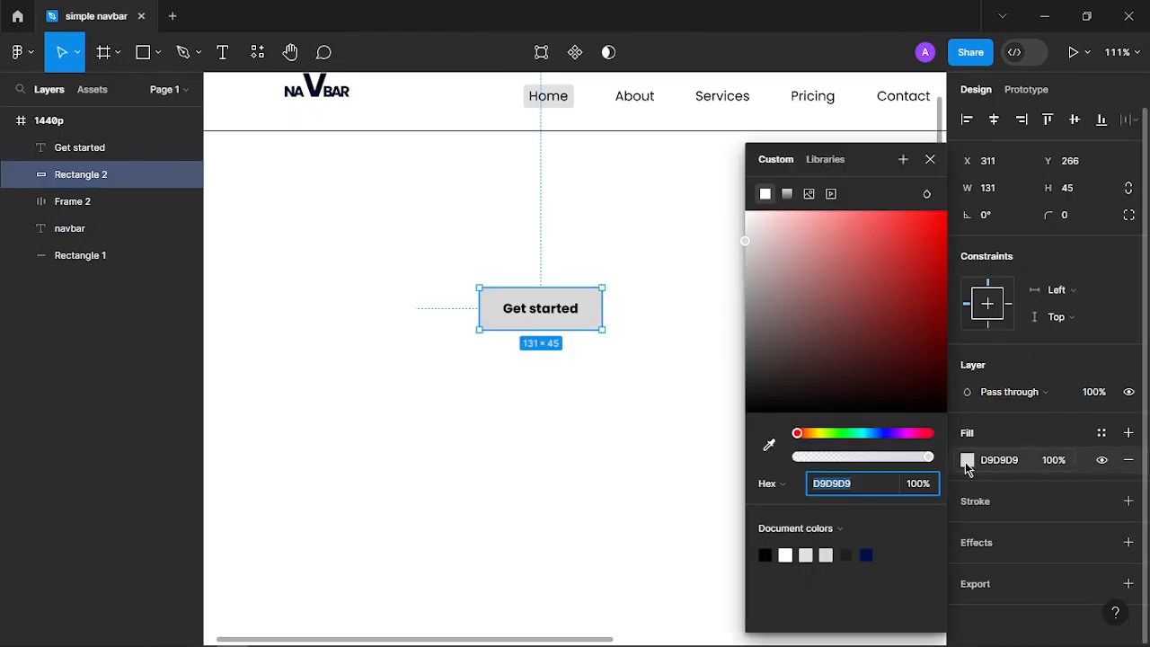
click(867, 555)
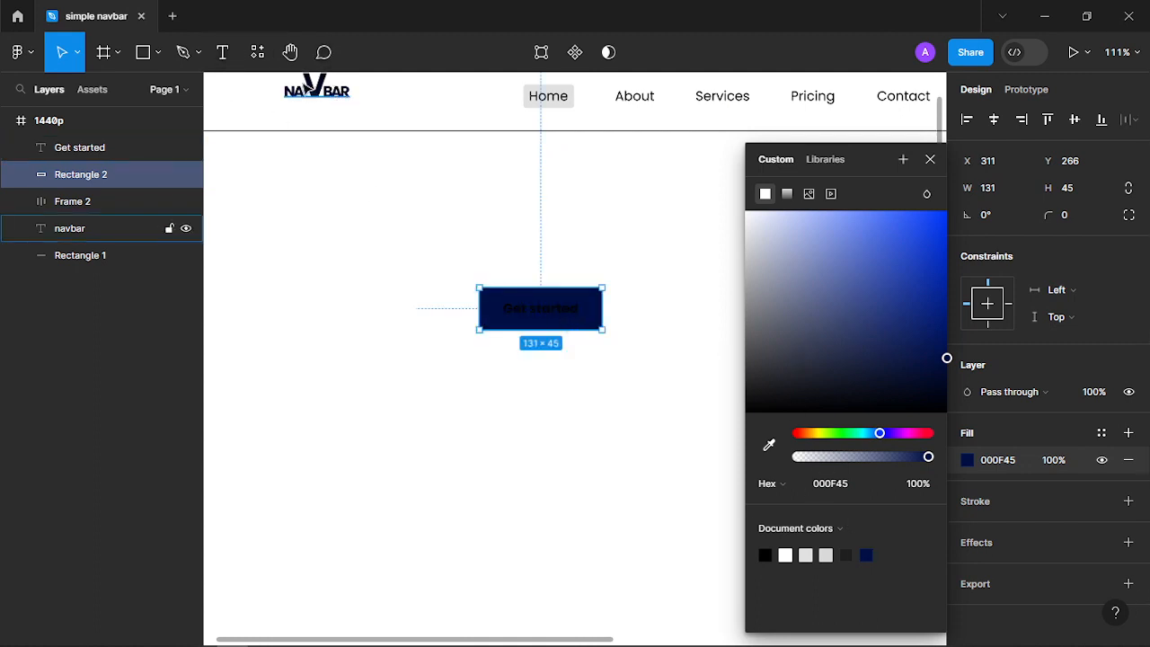
drag(943, 307, 983, 255)
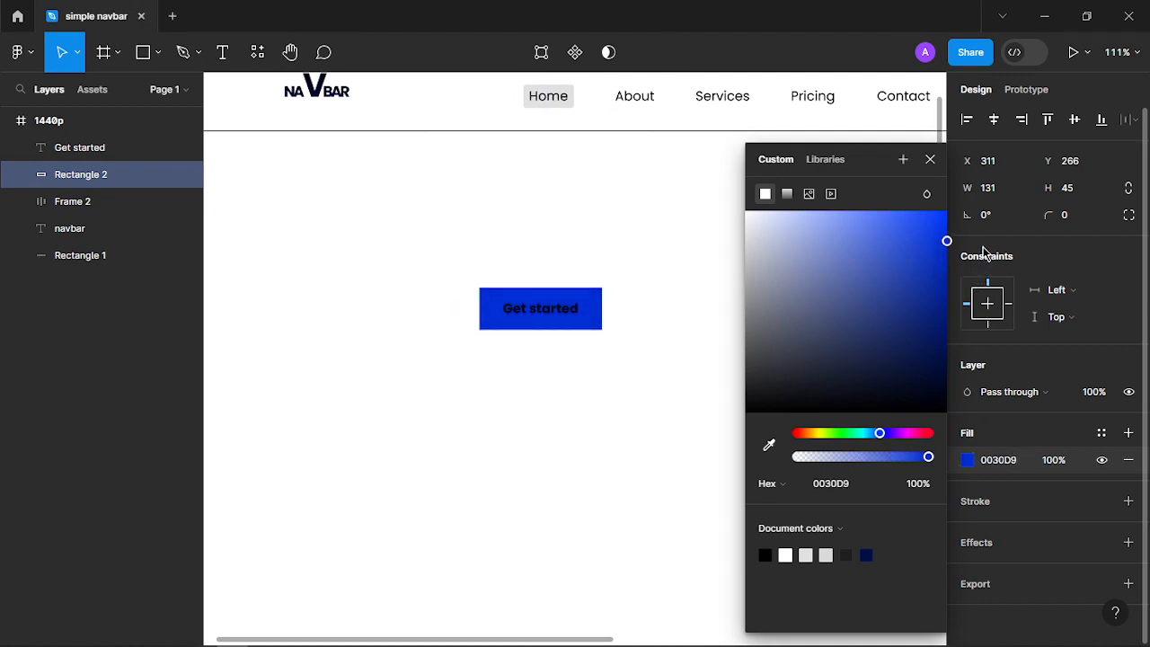
click(930, 159)
Change the "Get started" text fill to white, FFFFFF
click(533, 319)
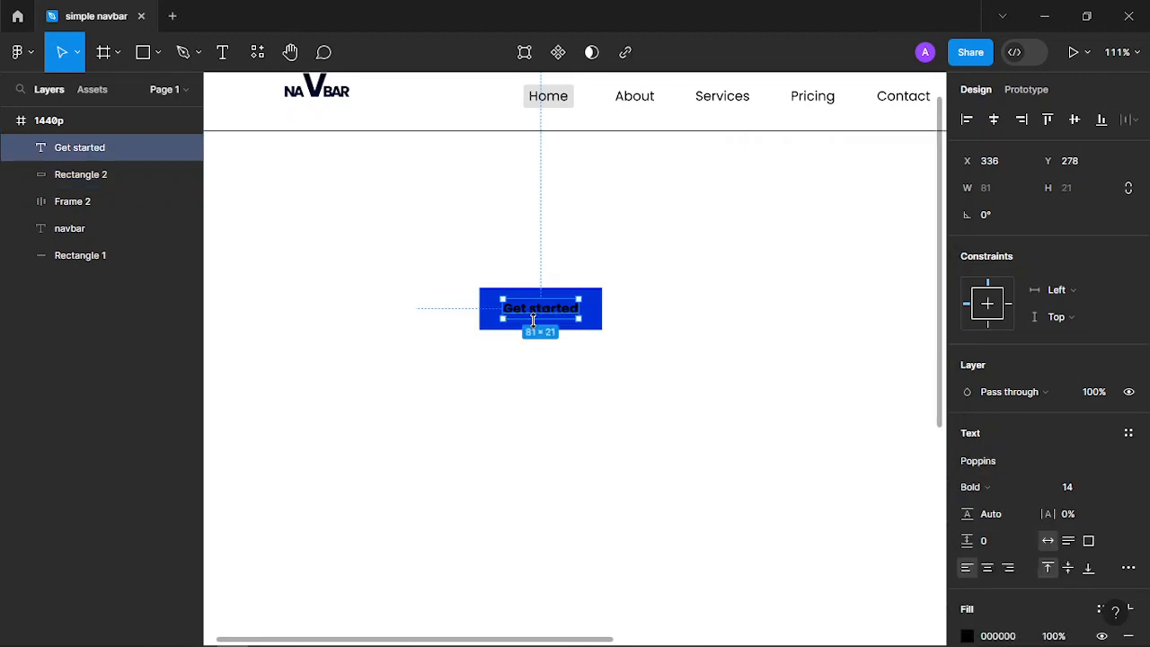
click(967, 635)
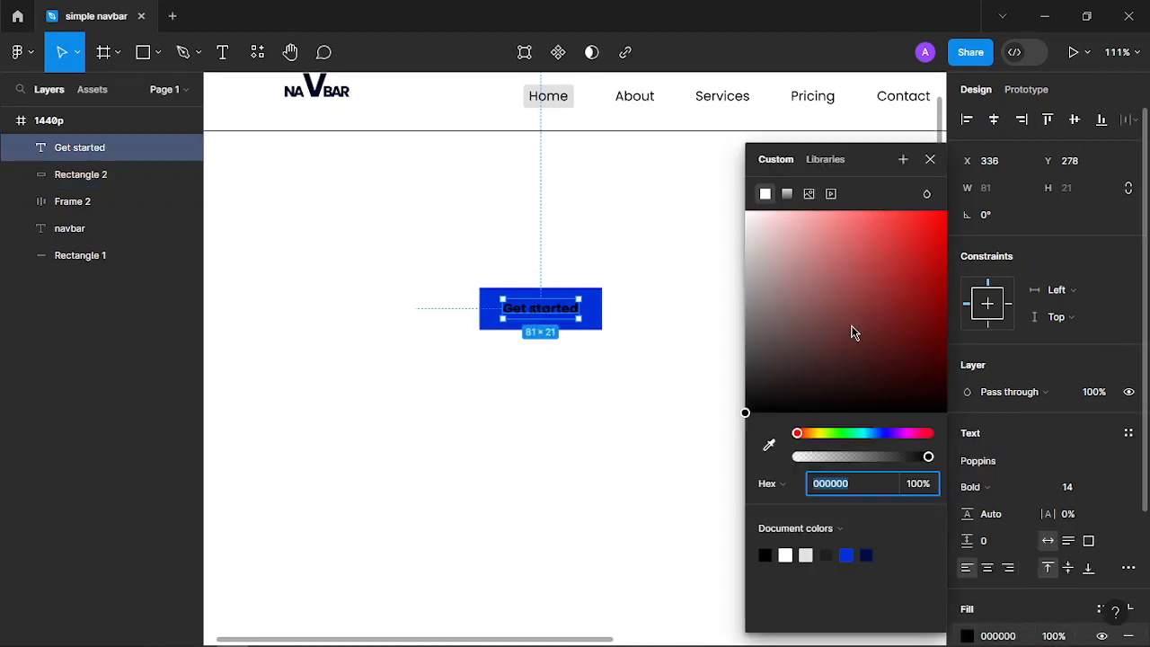
click(796, 258)
drag(799, 267, 557, 65)
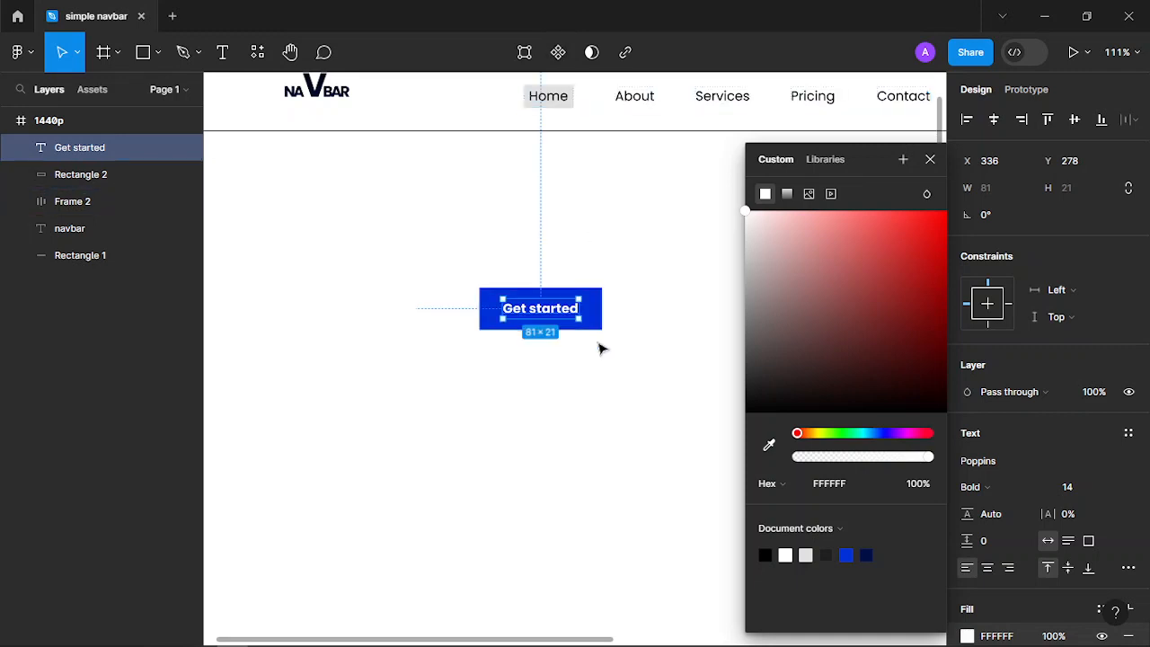
click(629, 425)
Combine the "Get started" text and its rectangle into an auto layout frame with a horizontal padding of 24
drag(631, 371, 453, 267)
key(shift+a)
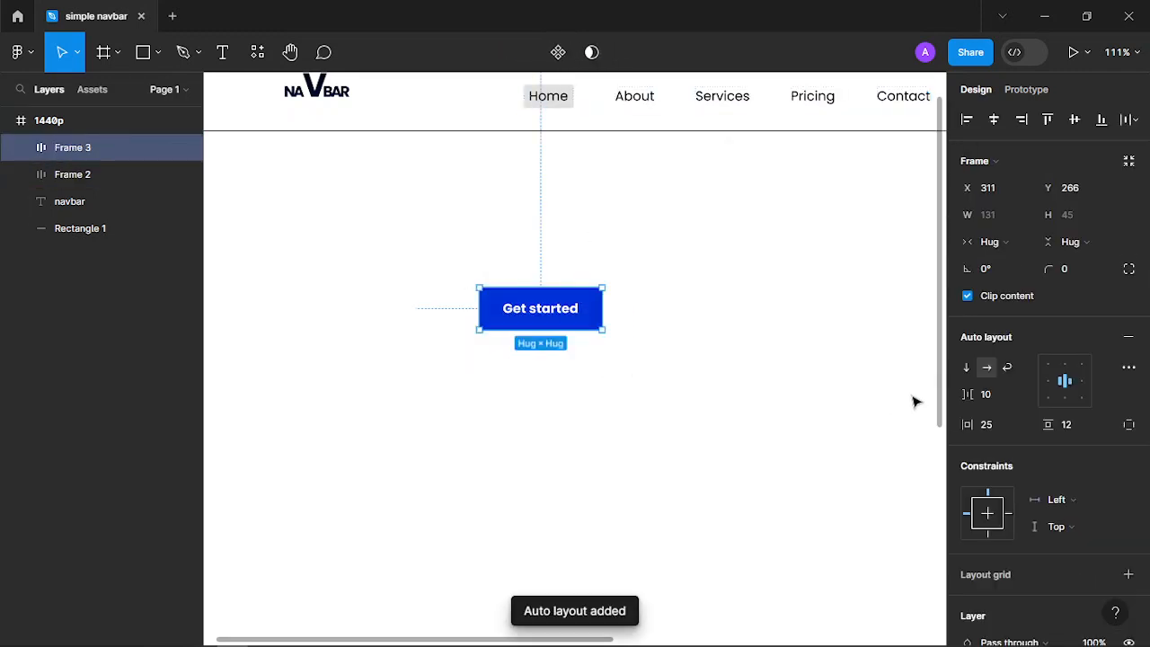
click(984, 427)
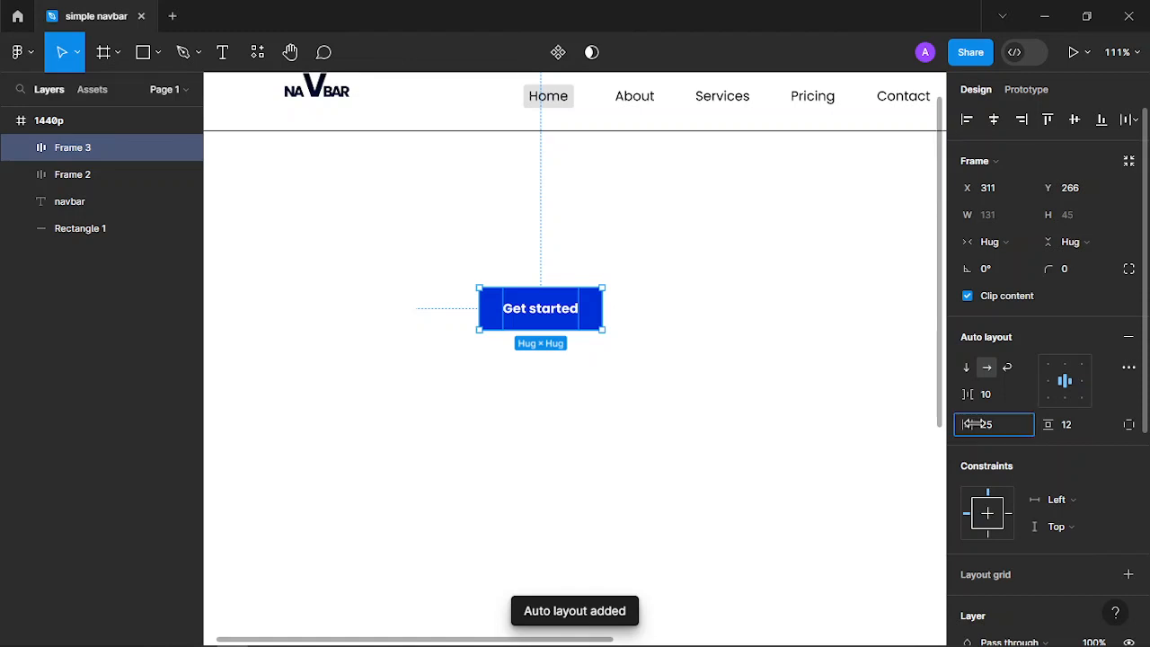
text(22)
text(24)
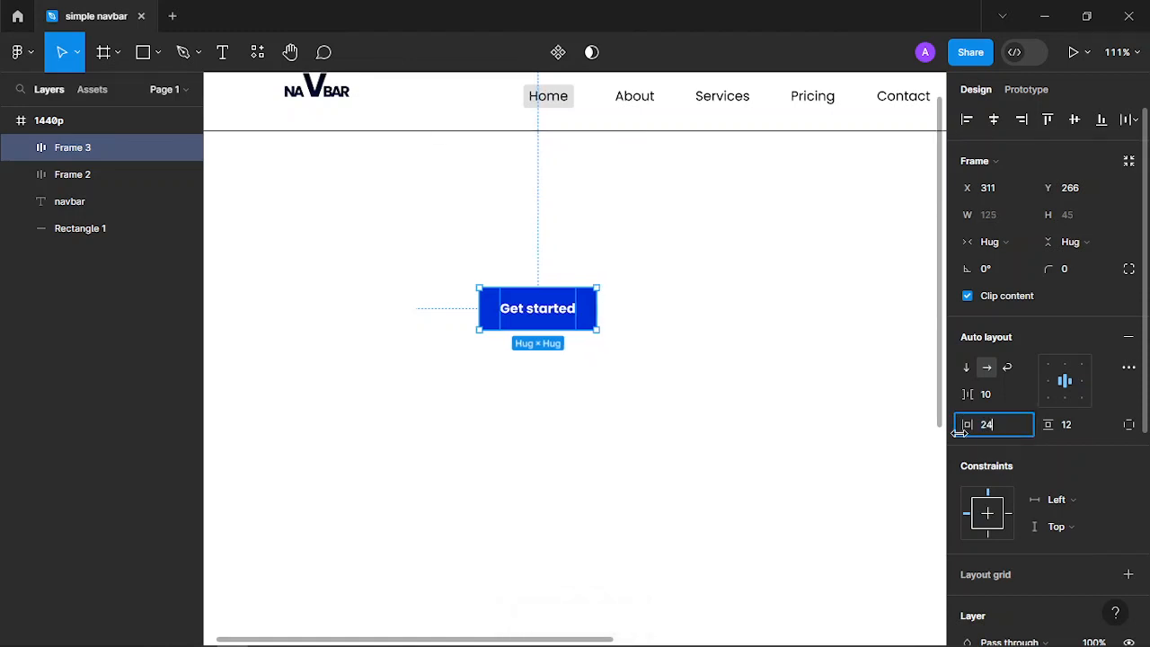
click(821, 419)
click(557, 329)
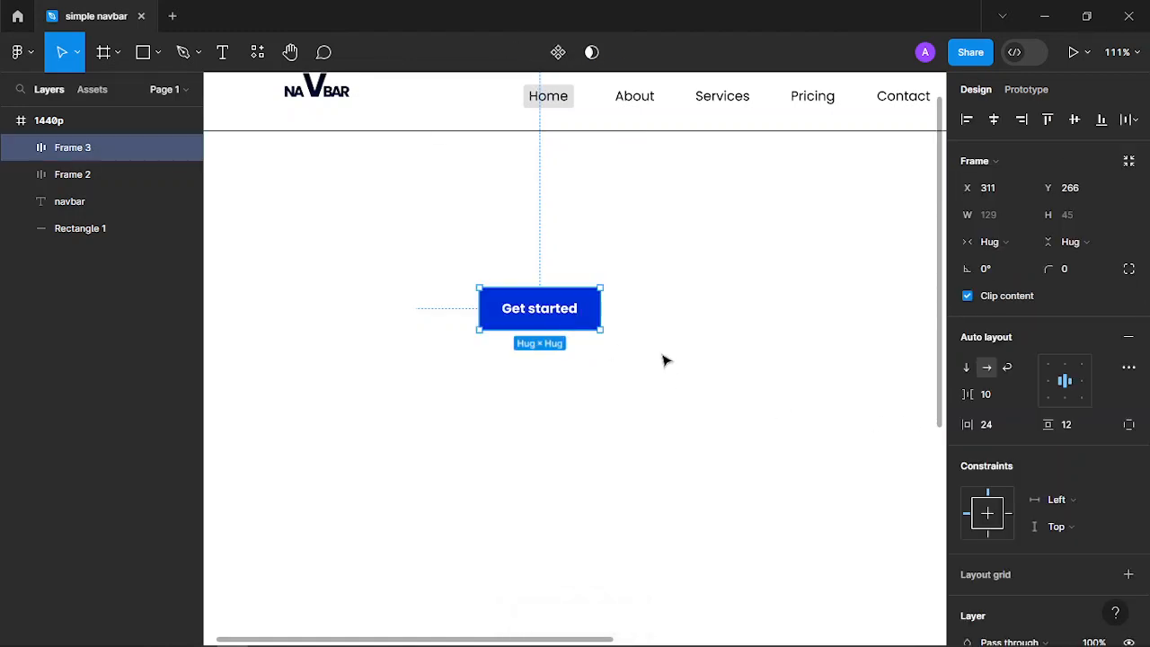
Set the button frame's vertical padding to 8 and, after trying 30 and 22, its horizontal padding to 24
click(1064, 437)
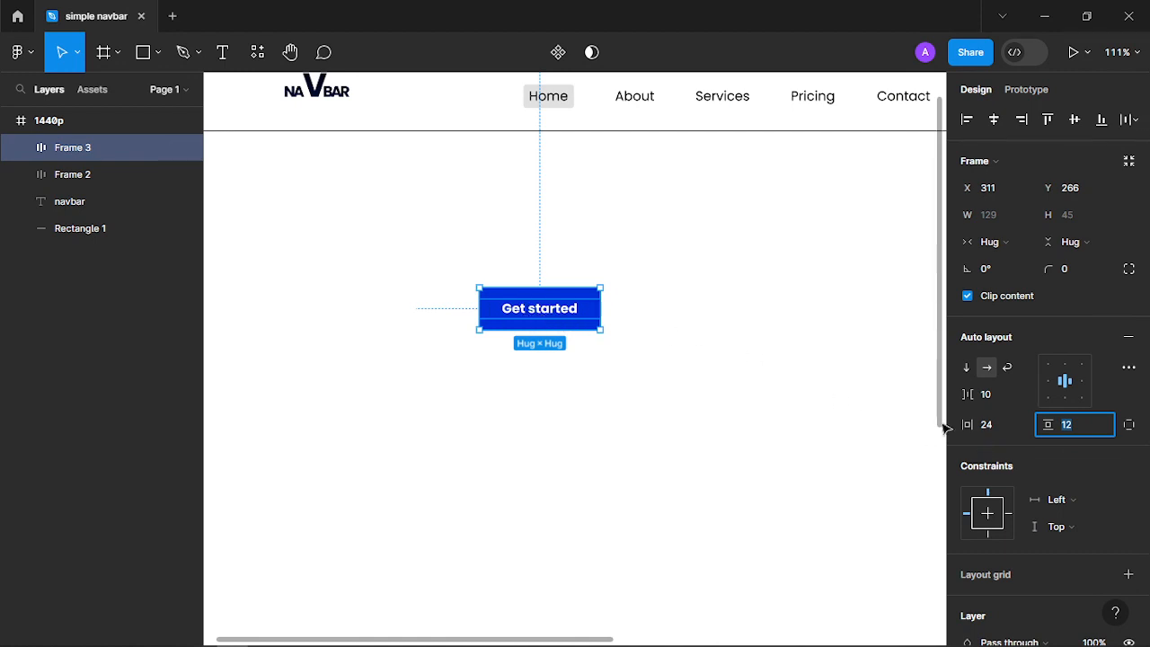
drag(964, 424, 970, 425)
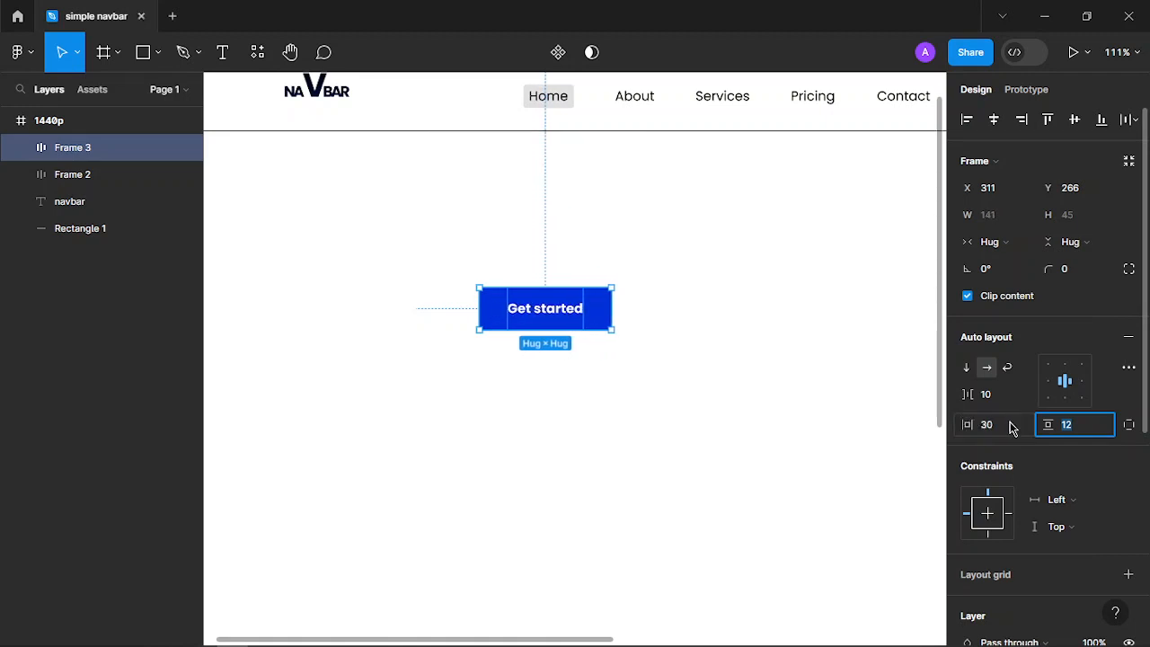
mouse_move(1047, 425)
mouse_down()
mouse_move(1036, 423)
mouse_move(1048, 423)
mouse_up()
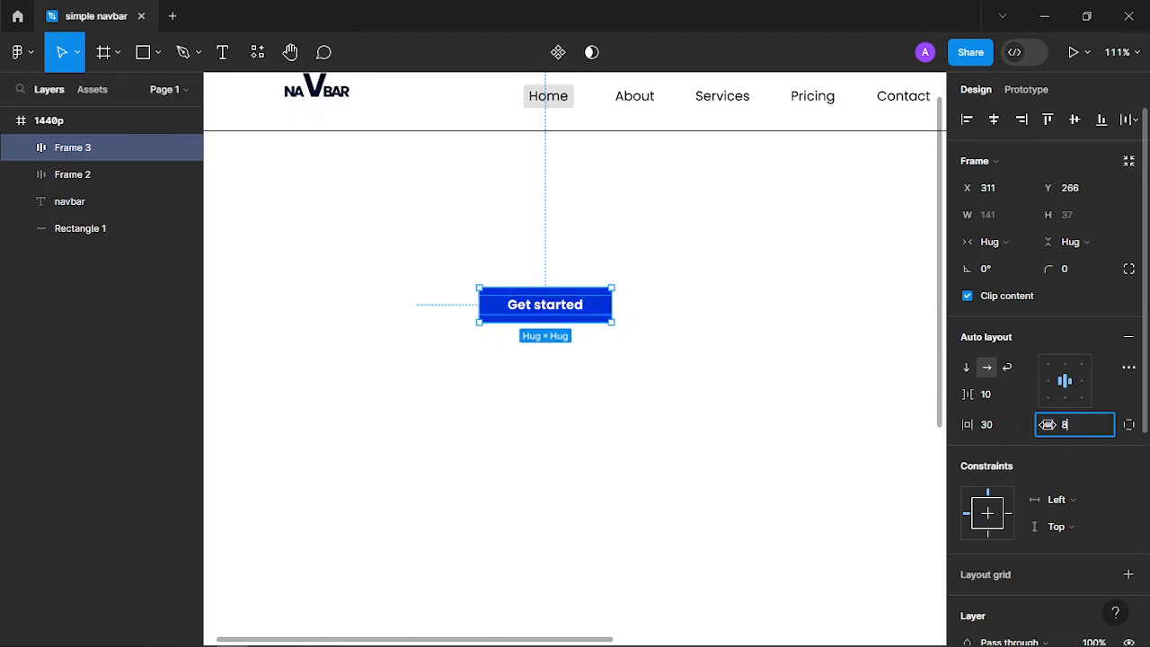
click(1013, 431)
text(22)
key(Return)
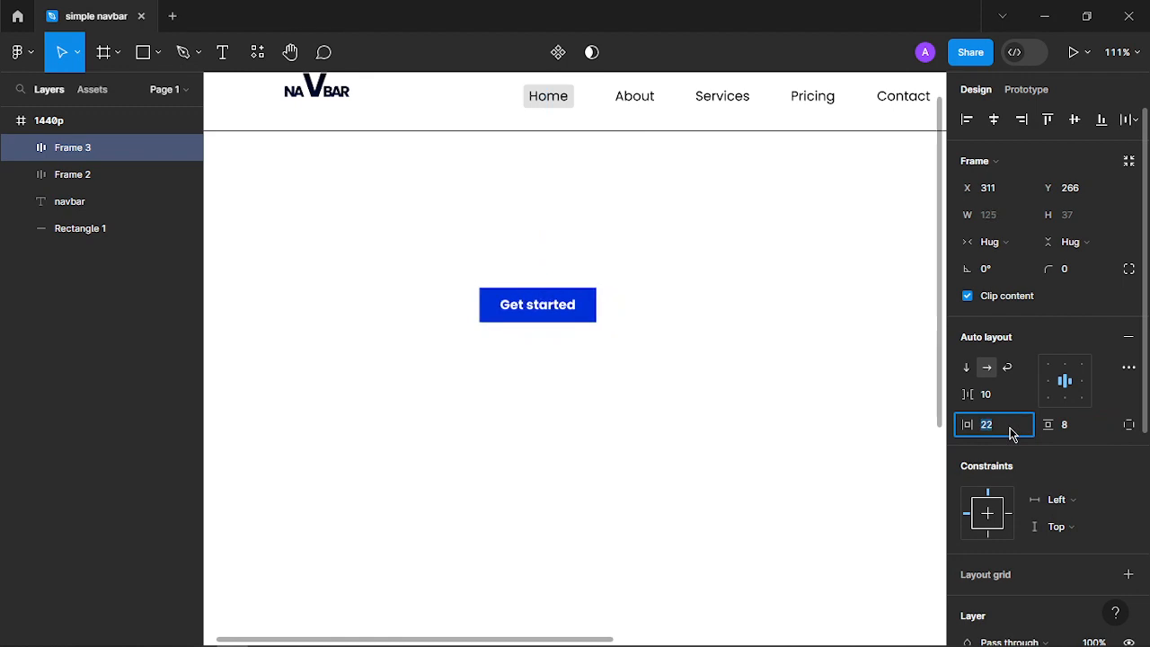
key(Up)
key(Up)
click(800, 464)
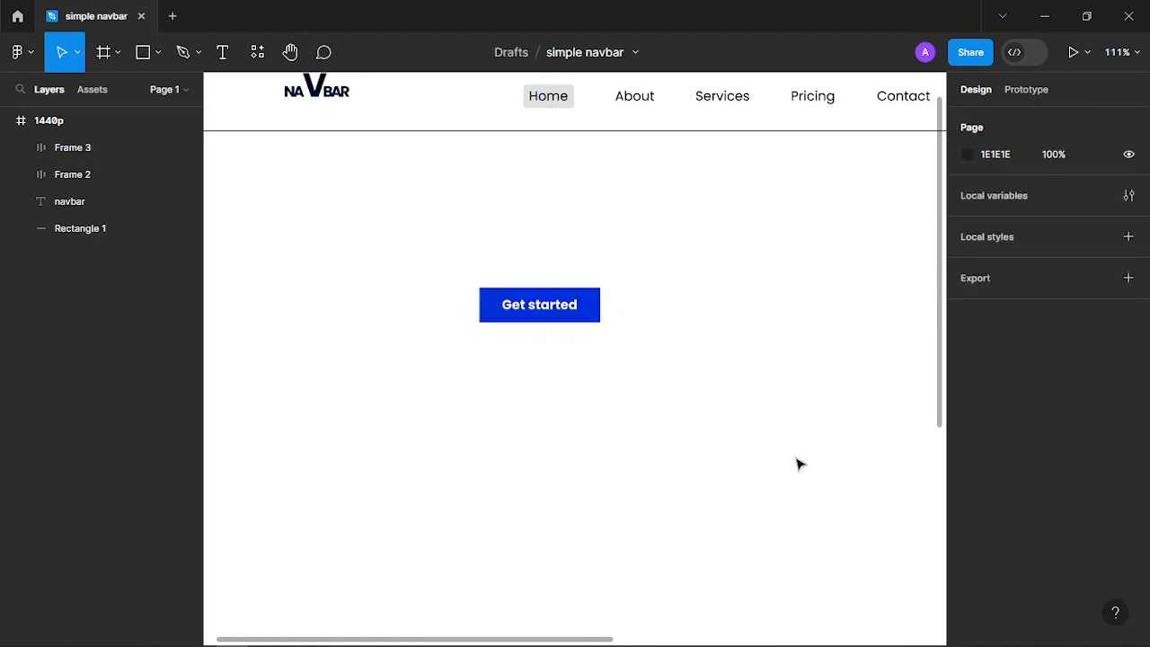
Enlarge the "Get started" text inside the blue button by raising its font size to slightly above 15
mouse_move(541, 307)
mouse_down()
mouse_move(561, 311)
mouse_move(556, 301)
mouse_up()
double_click(555, 302)
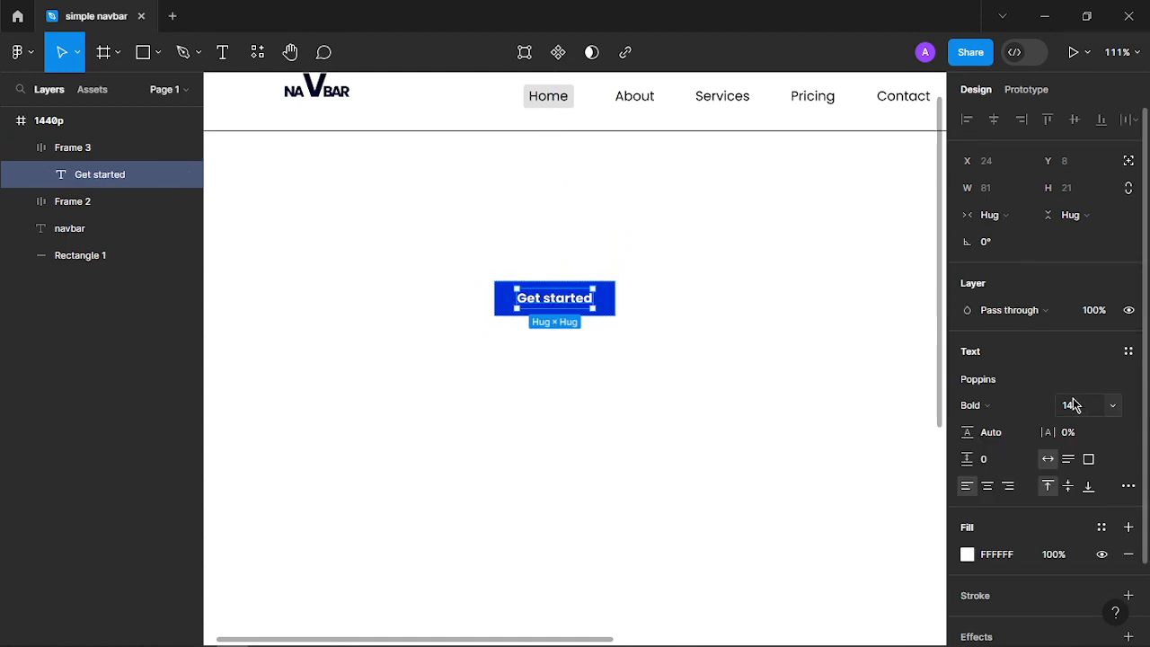
scroll(879, 441, down, 5)
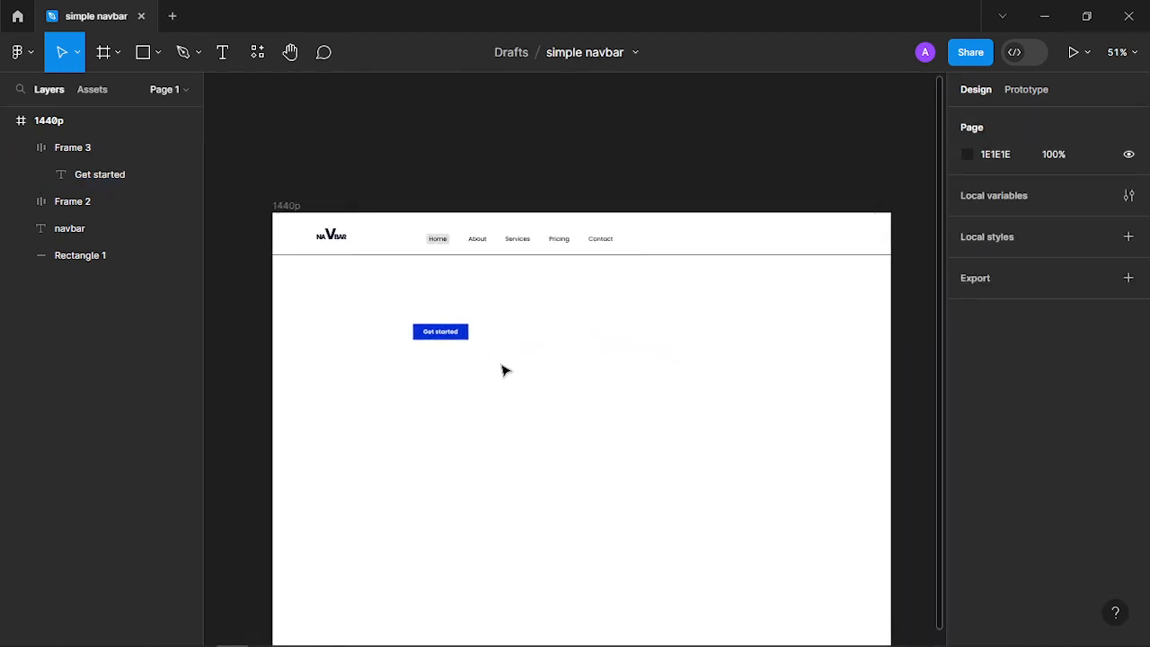
click(454, 334)
scroll(456, 338, up, 3)
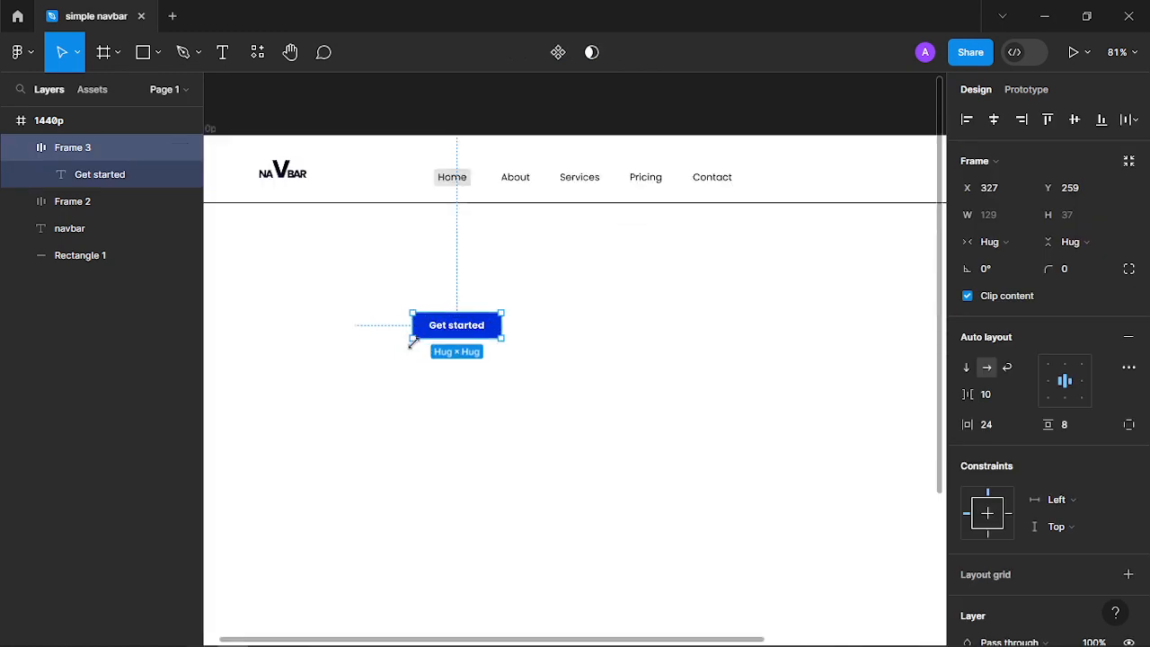
double_click(461, 335)
click(1079, 404)
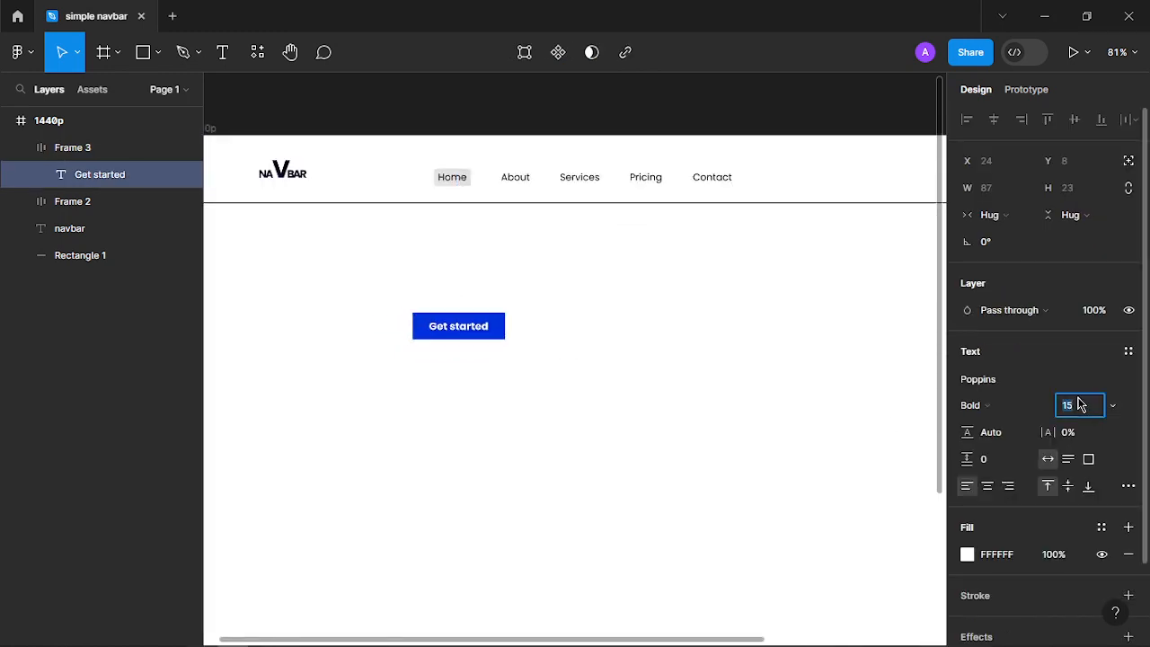
click(737, 371)
Try a vertical padding of 12 on the "Get started" button frame
drag(465, 340, 489, 348)
click(1075, 428)
key(Up)
key(Up)
key(Up)
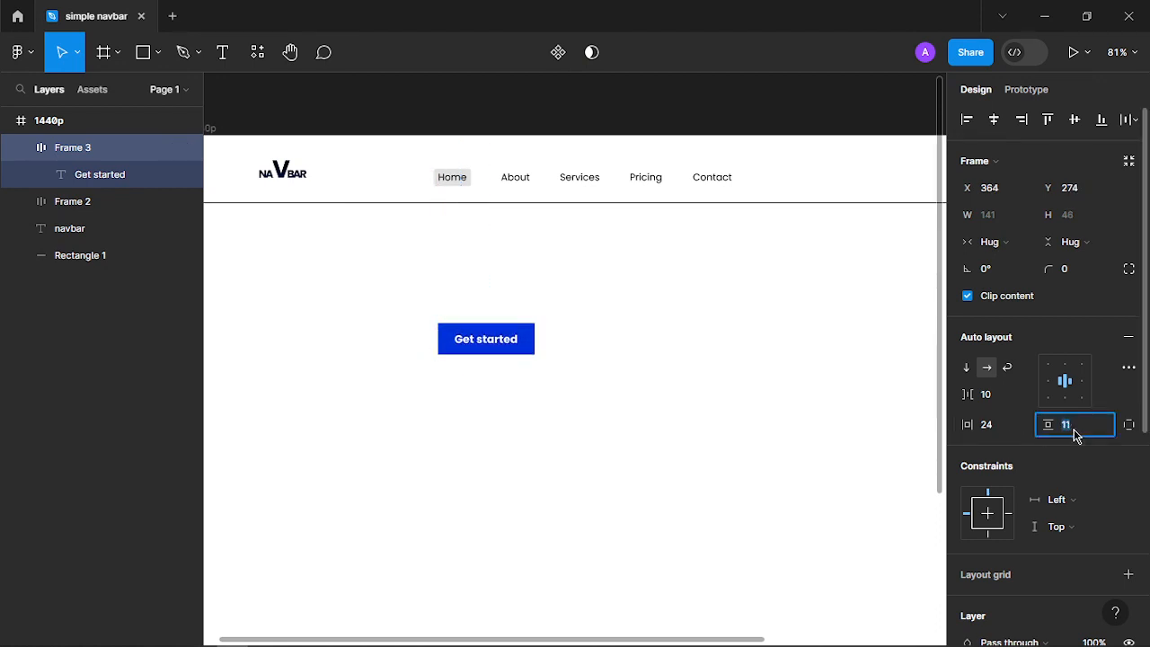
key(Up)
click(744, 428)
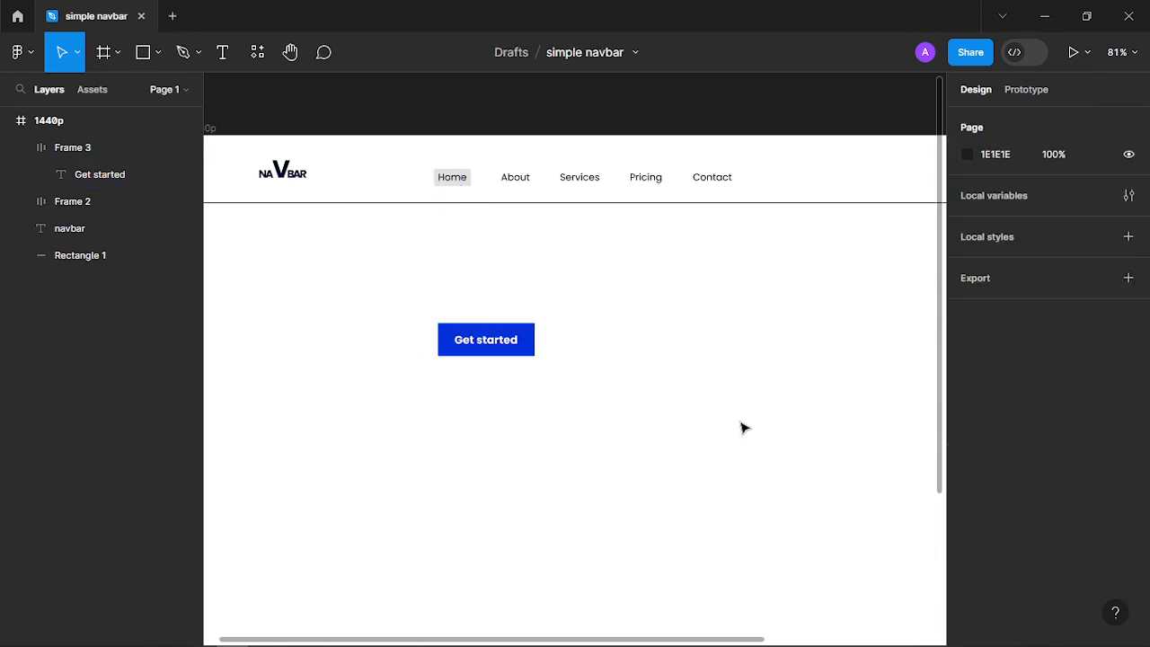
Move the "Get started" button into the navbar beside Contact and set its vertical padding to 10
drag(524, 343, 862, 184)
click(1076, 424)
text(10)
key(Return)
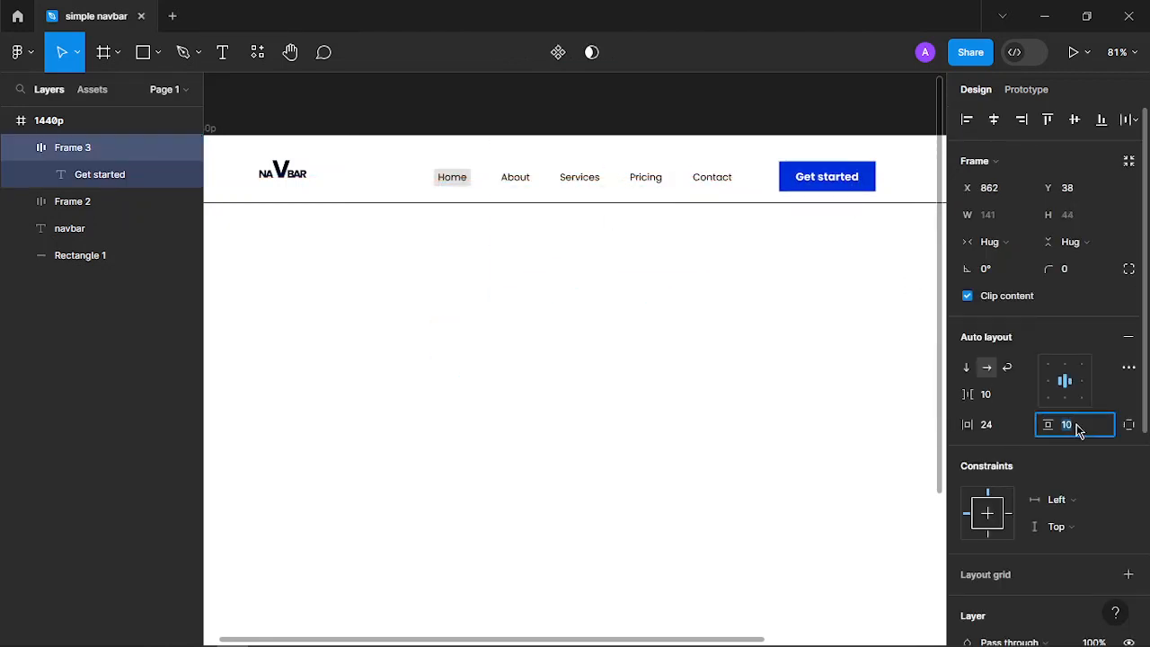
click(809, 250)
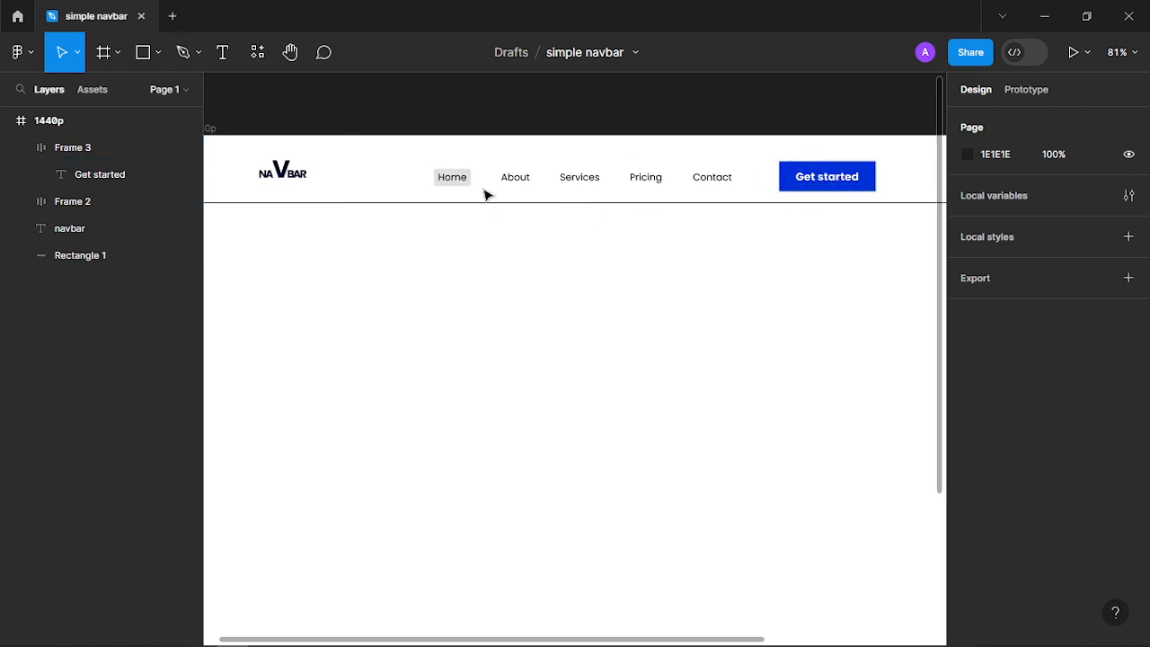
Examine the Home item's grey background frame and its rounded corners up close
click(454, 179)
click(452, 179)
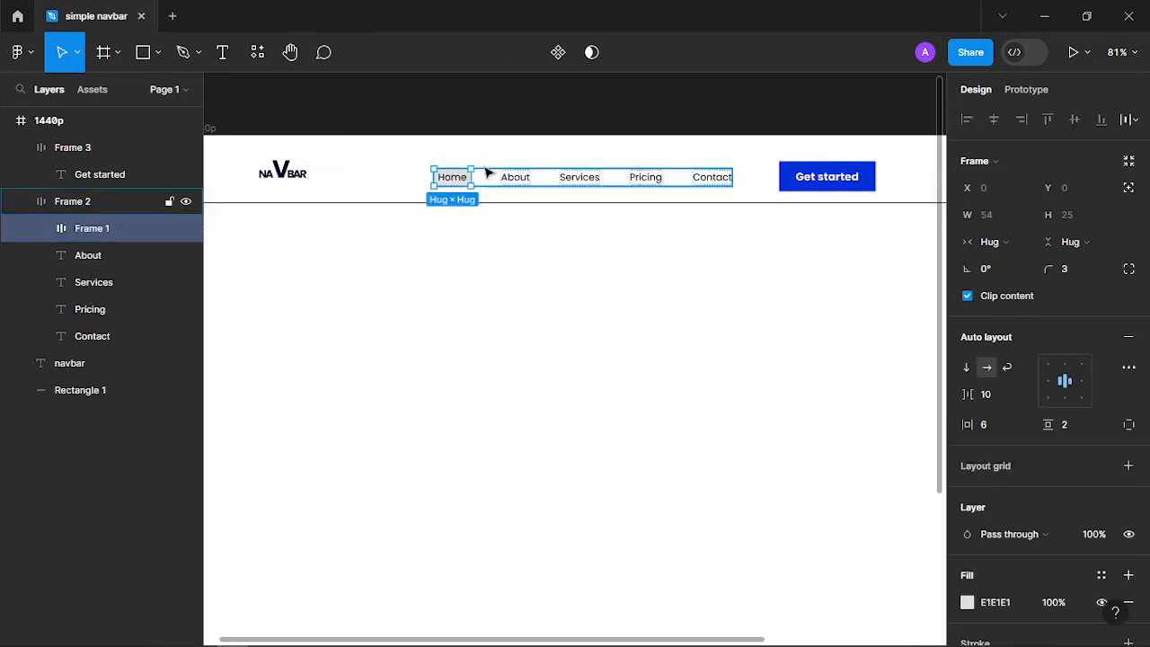
scroll(456, 189, up, 5)
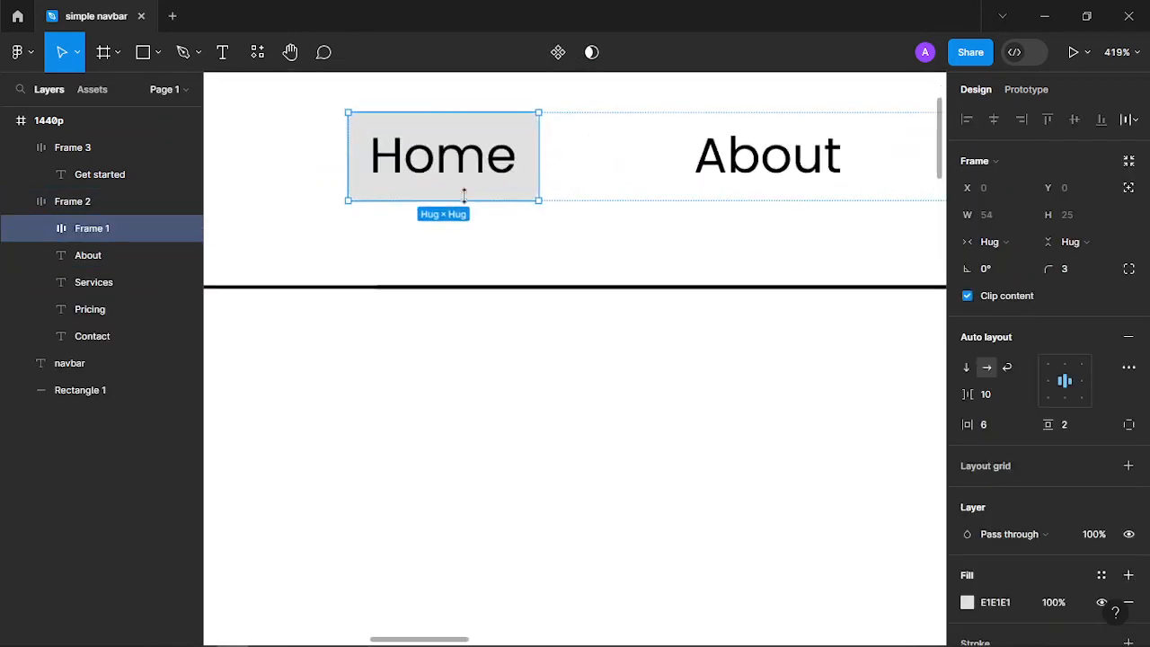
scroll(464, 196, up, 3)
scroll(578, 198, up, 4)
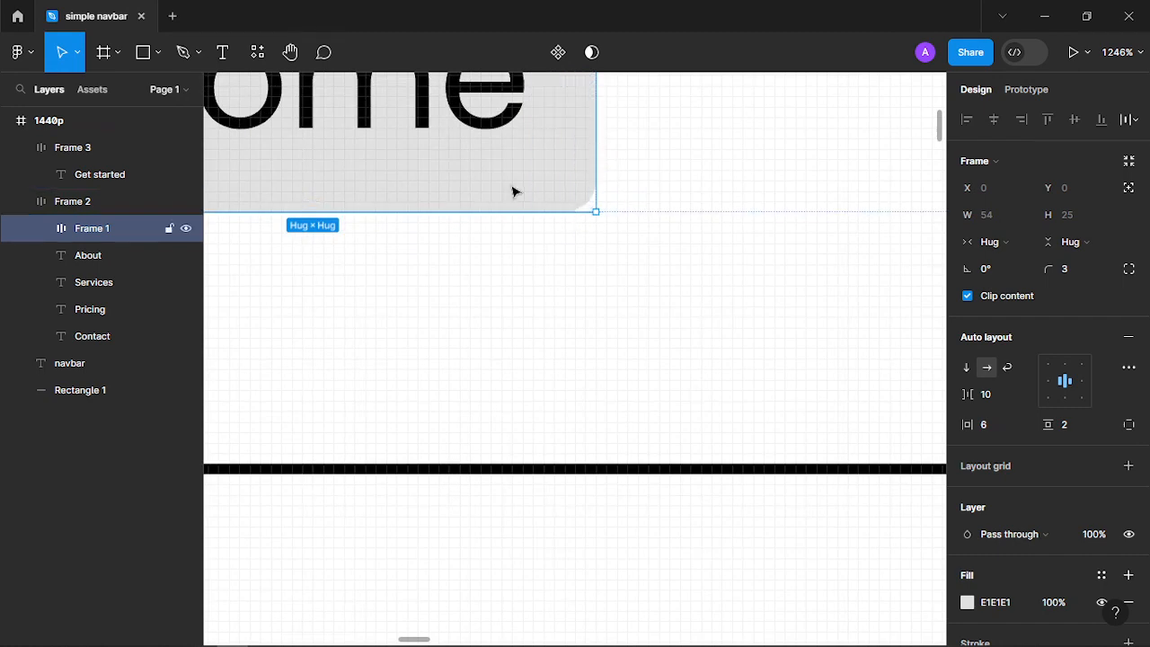
scroll(588, 211, down, 10)
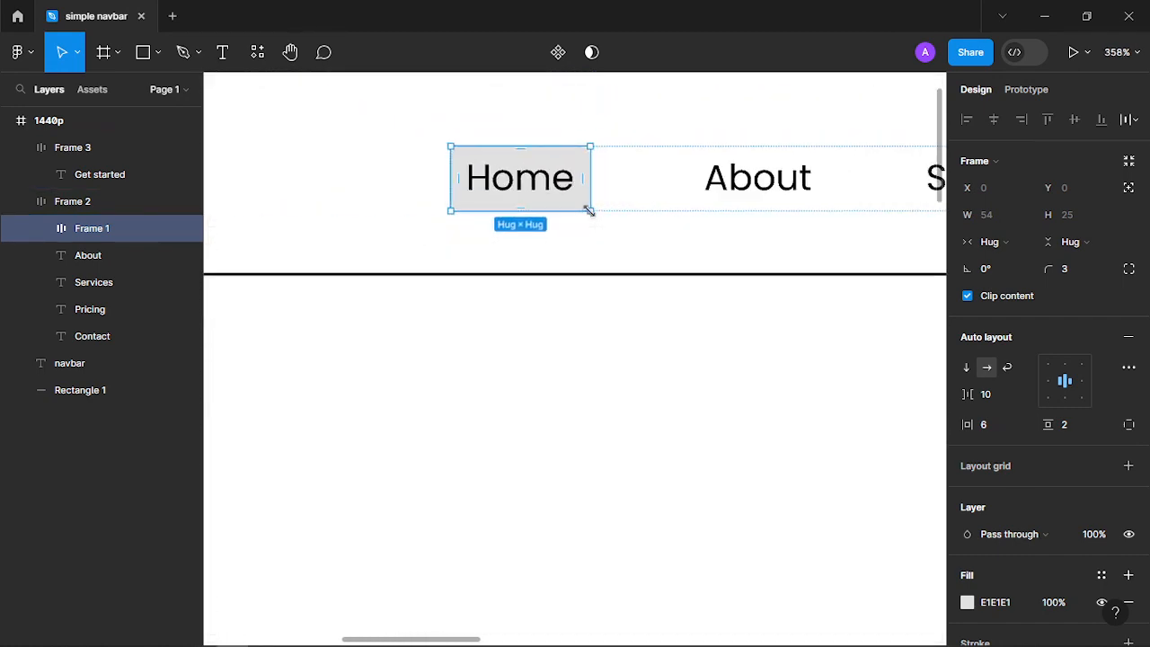
scroll(716, 245, right, 6)
scroll(716, 245, up, 1)
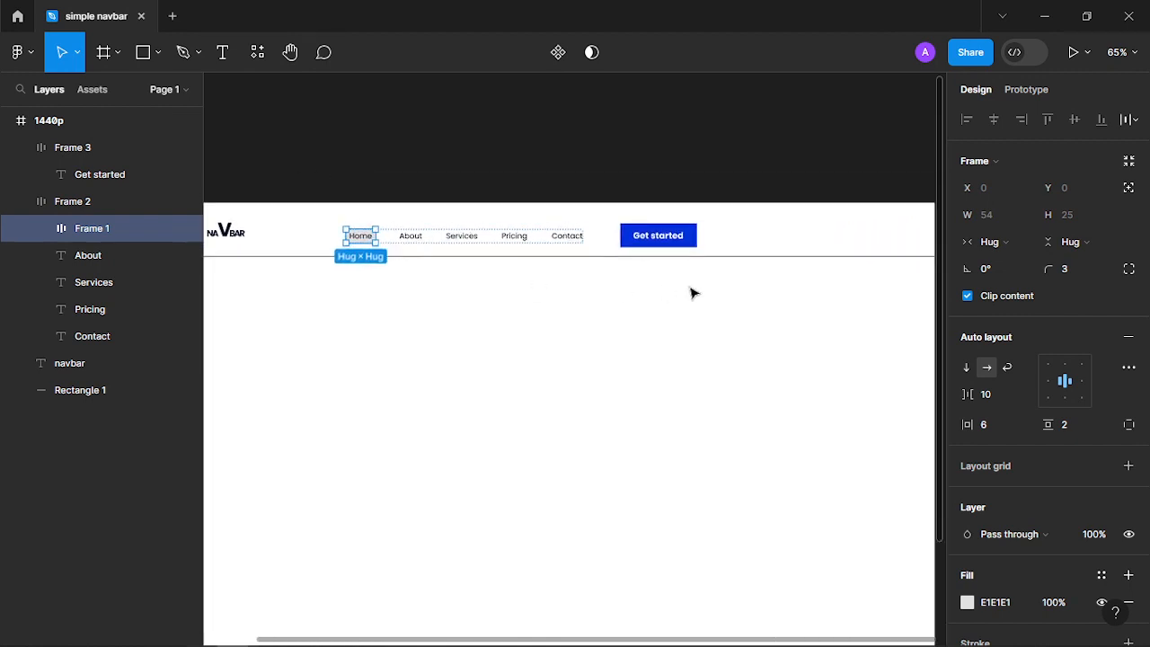
Round the "Get started" button's corners with a radius of 8
scroll(592, 258, up, 4)
click(596, 257)
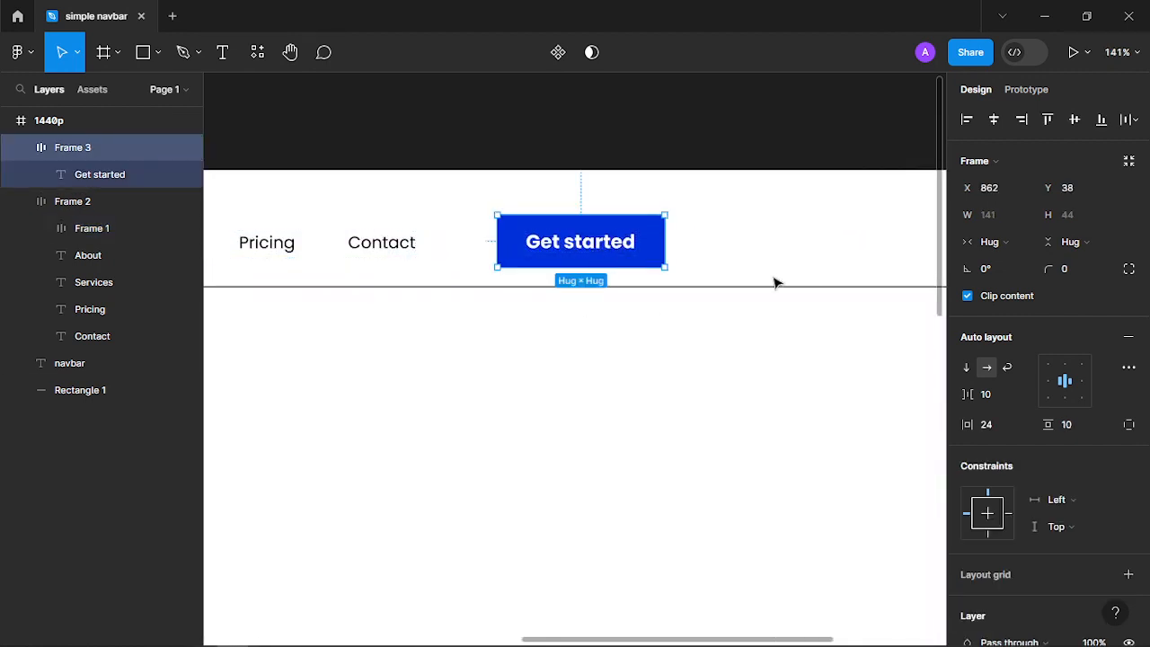
click(1051, 273)
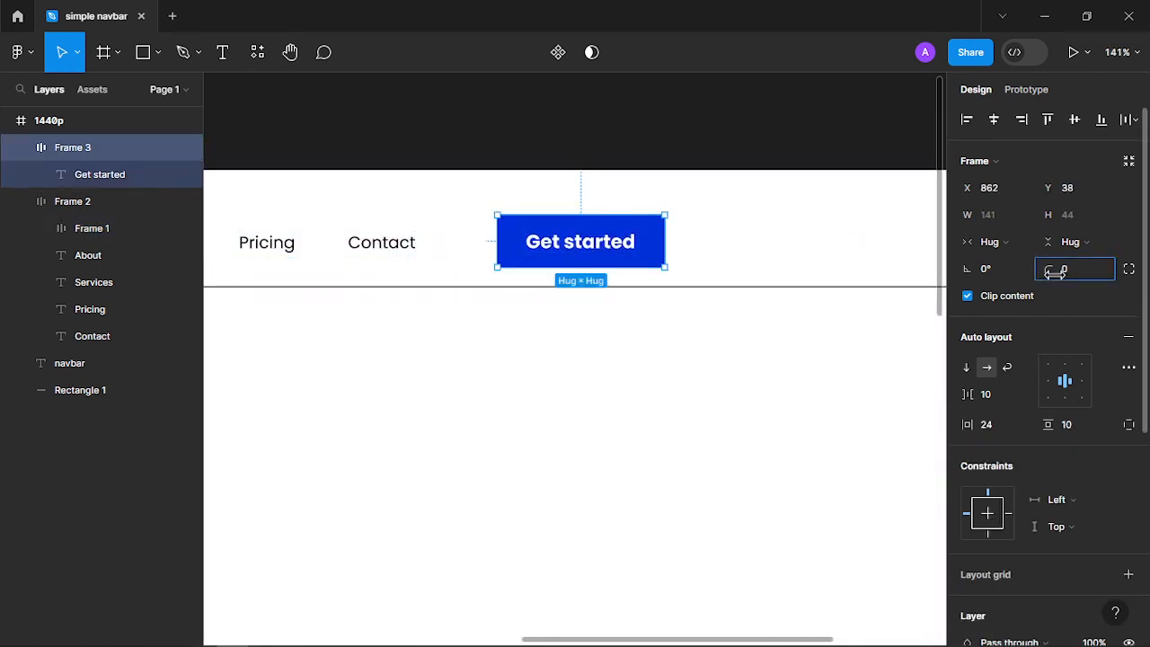
drag(1054, 273, 1071, 274)
click(1089, 274)
key(Up)
key(Up)
key(Up)
key(Up)
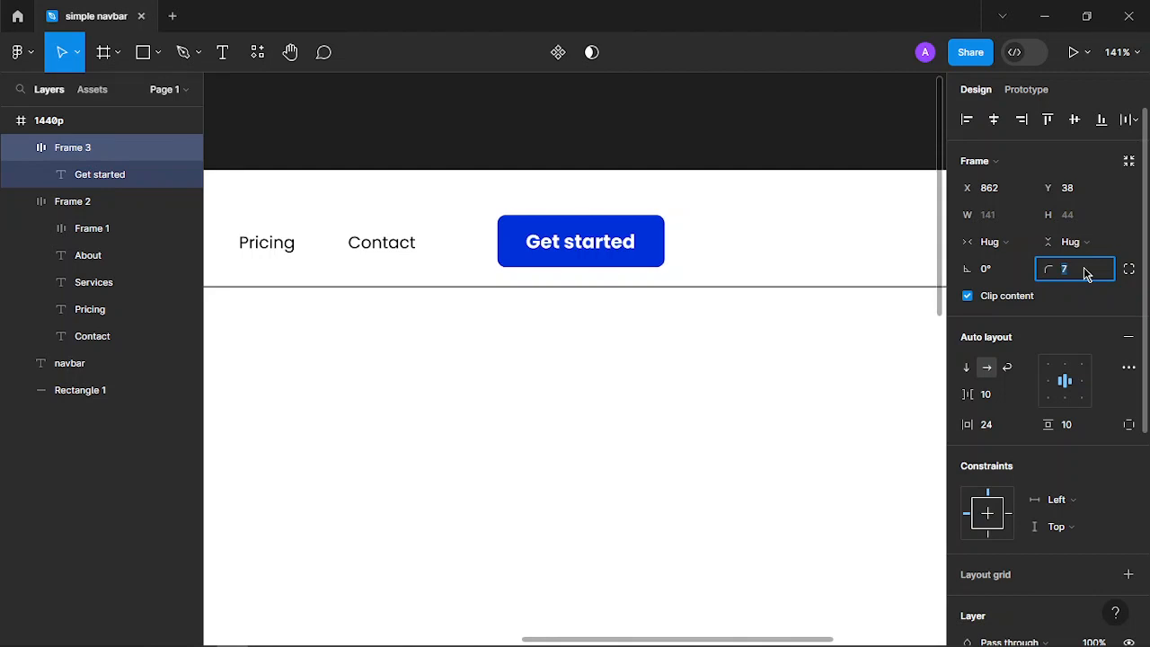
key(Up)
click(699, 434)
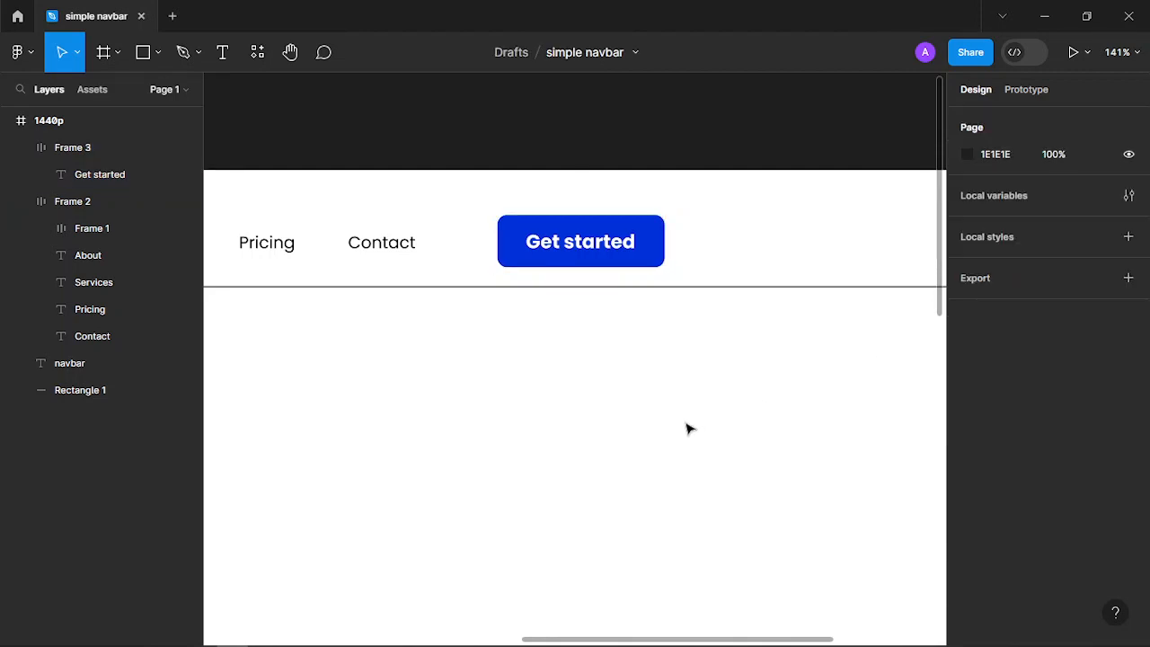
Show the 1440p frame's 12-column layout grid and move the "Get started" button so its right edge meets the last column
scroll(688, 429, down, 5)
click(665, 332)
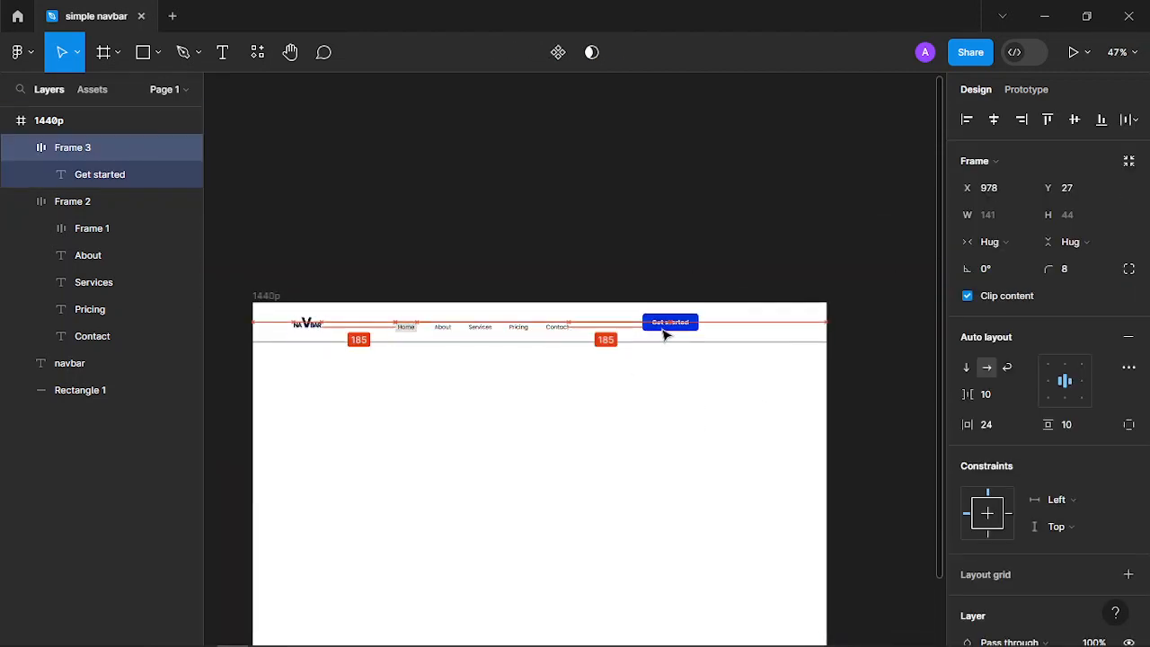
click(280, 296)
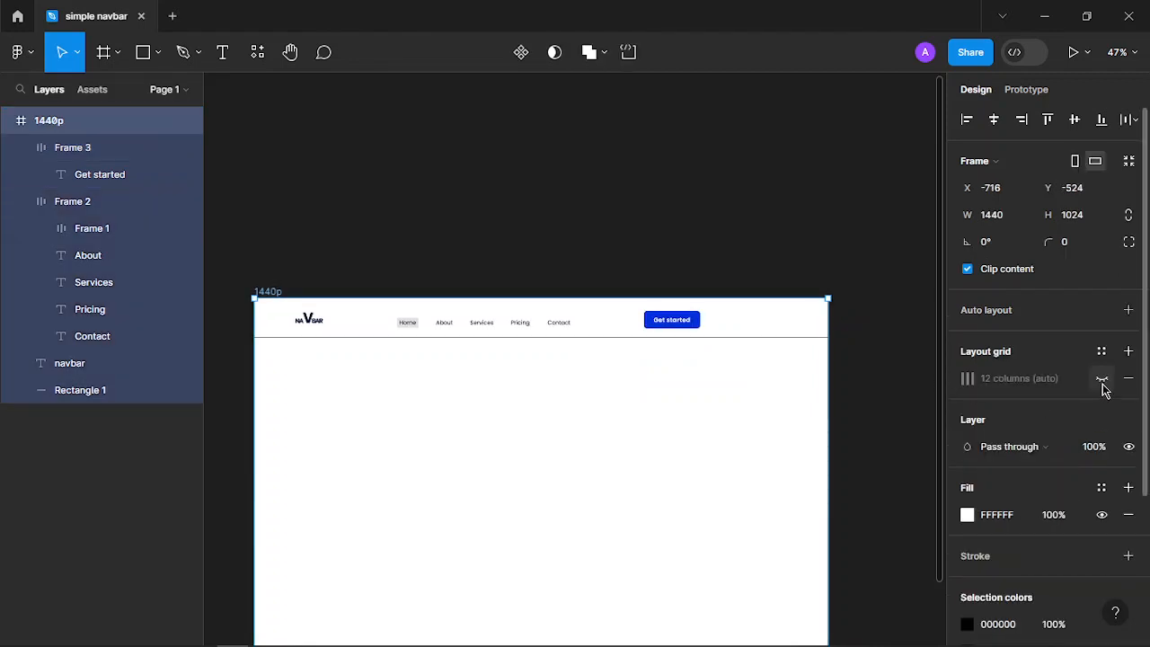
click(1102, 378)
scroll(777, 429, up, 5)
click(476, 149)
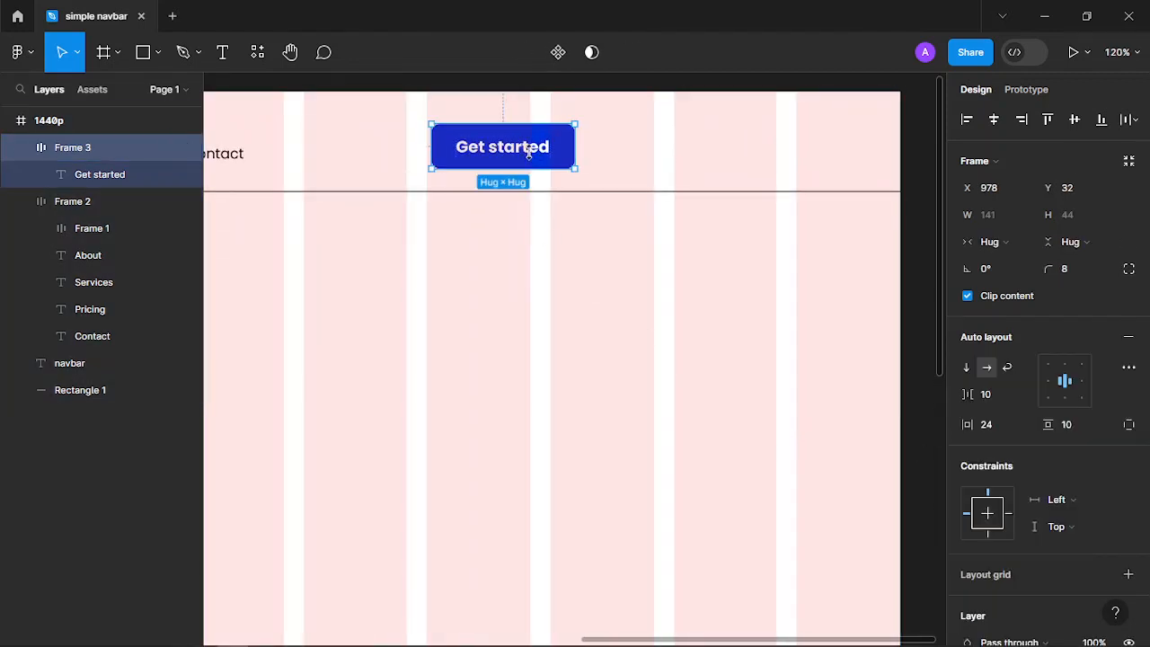
drag(465, 146, 683, 147)
click(709, 267)
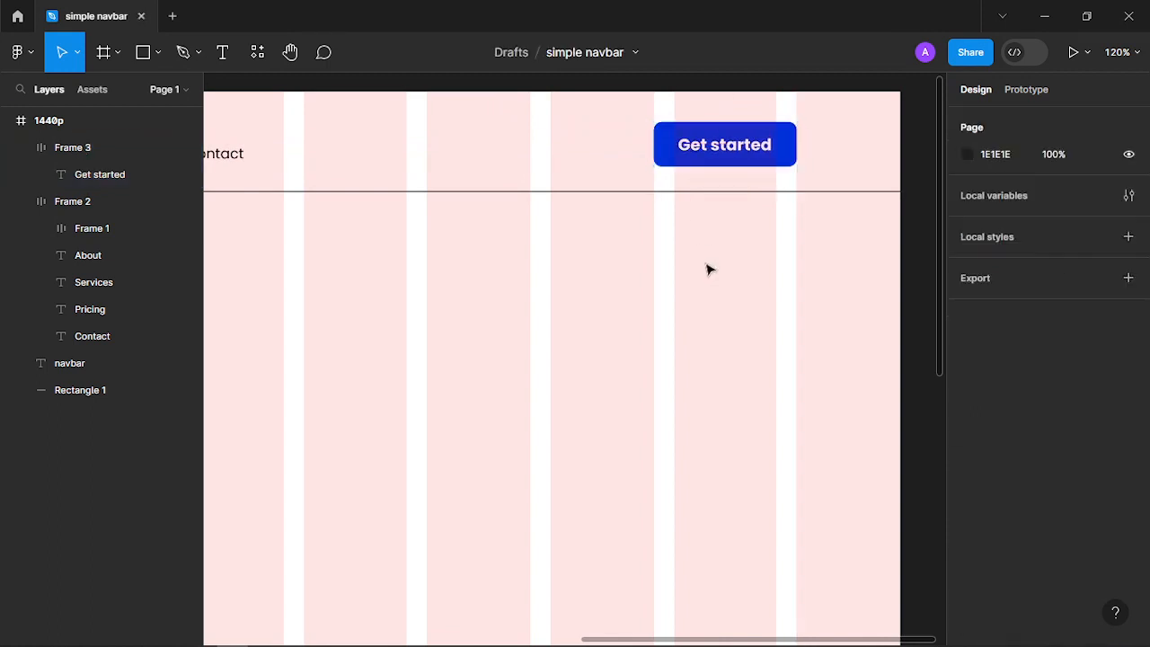
Combine the logo, the menu frame and the "Get started" button into one auto layout frame
scroll(683, 272, down, 5)
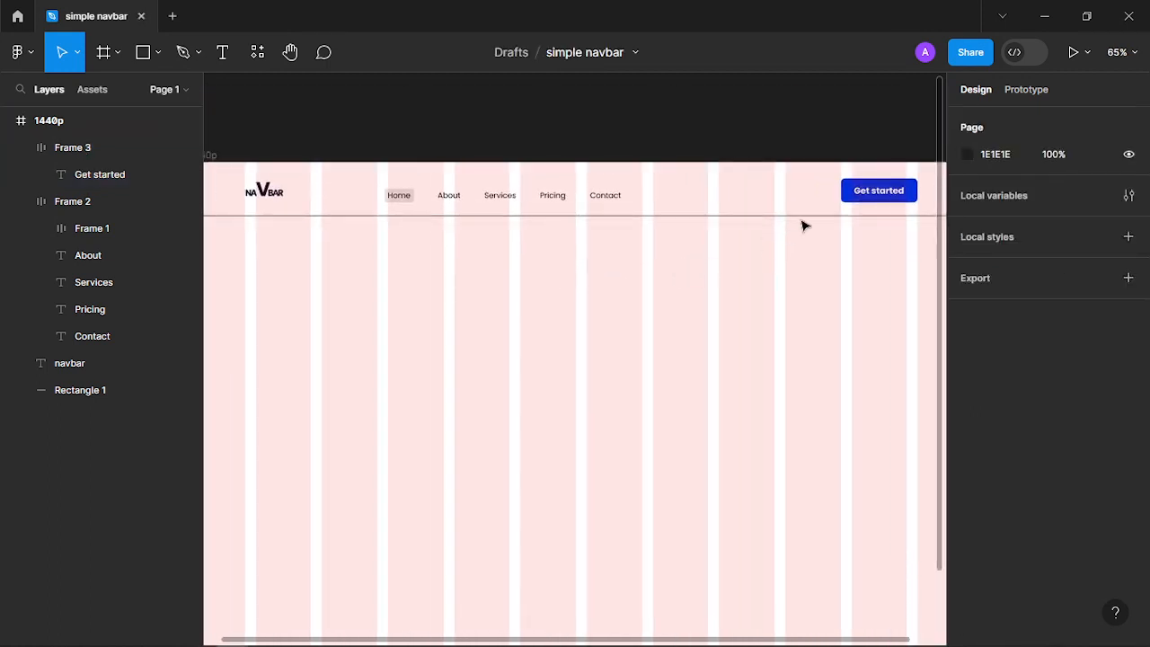
click(854, 196)
shift+click(526, 200)
shift+click(289, 194)
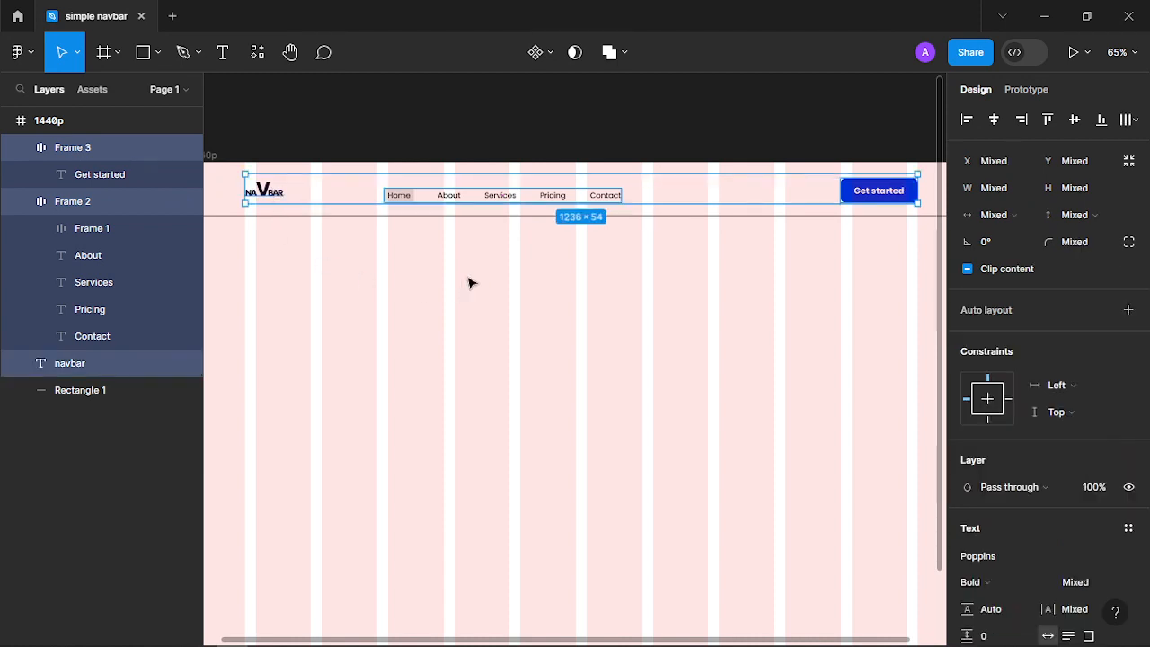
key(shift+a)
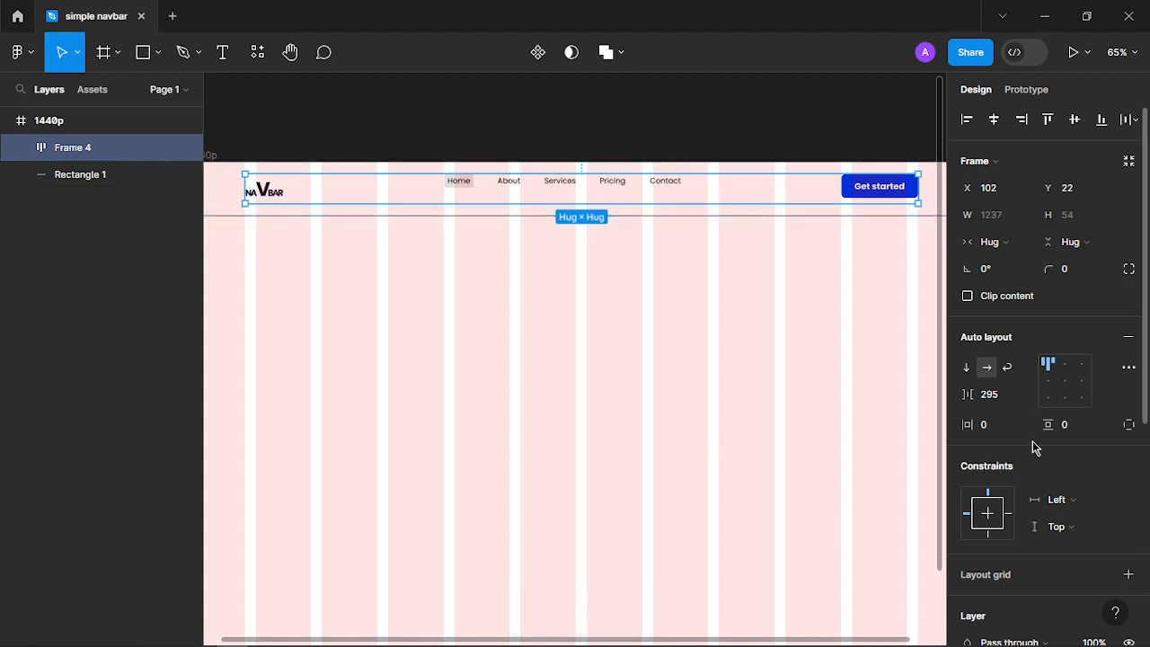
Set the new navbar frame's horizontal gap to Auto and centre its items vertically
click(1023, 398)
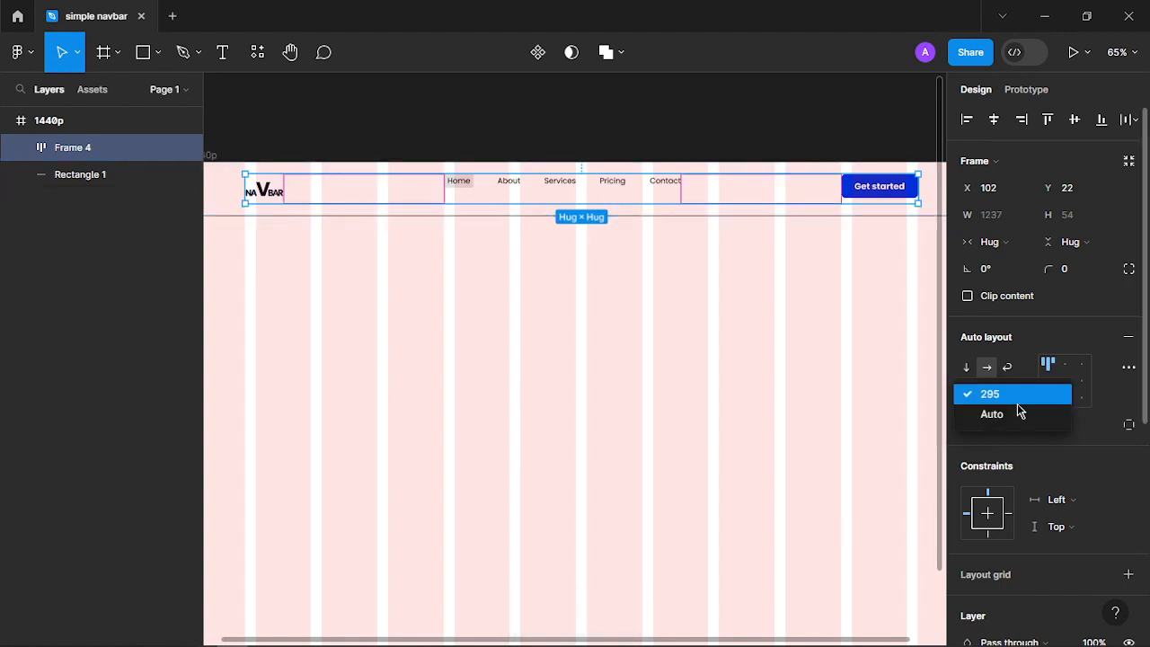
click(1018, 412)
click(1058, 384)
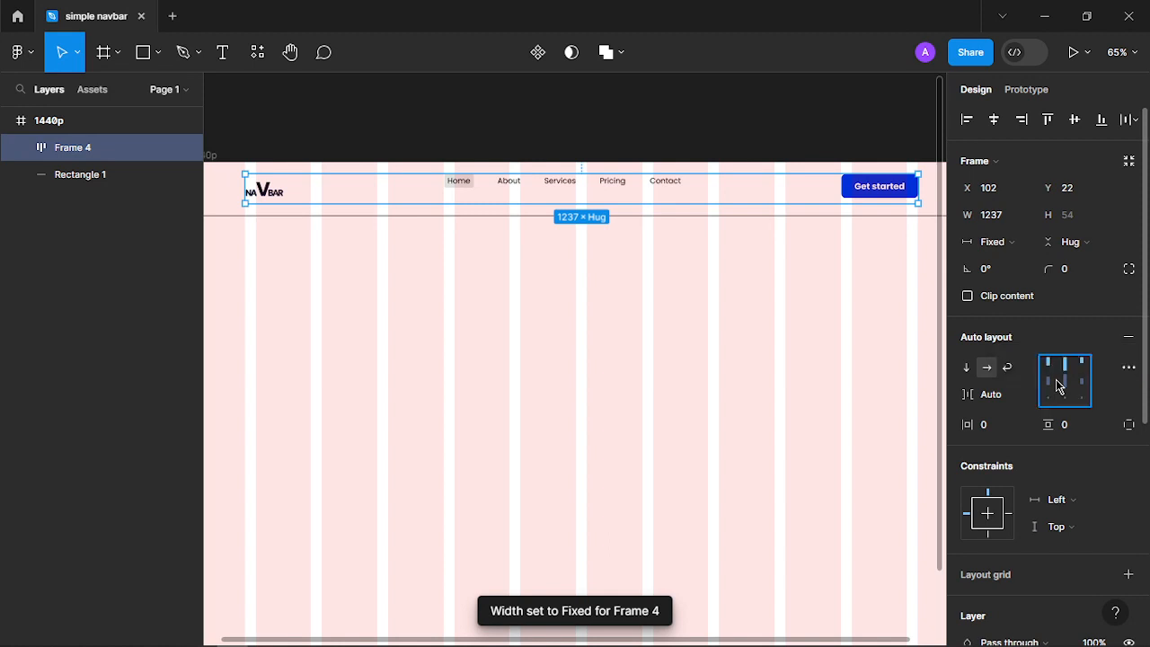
click(1059, 385)
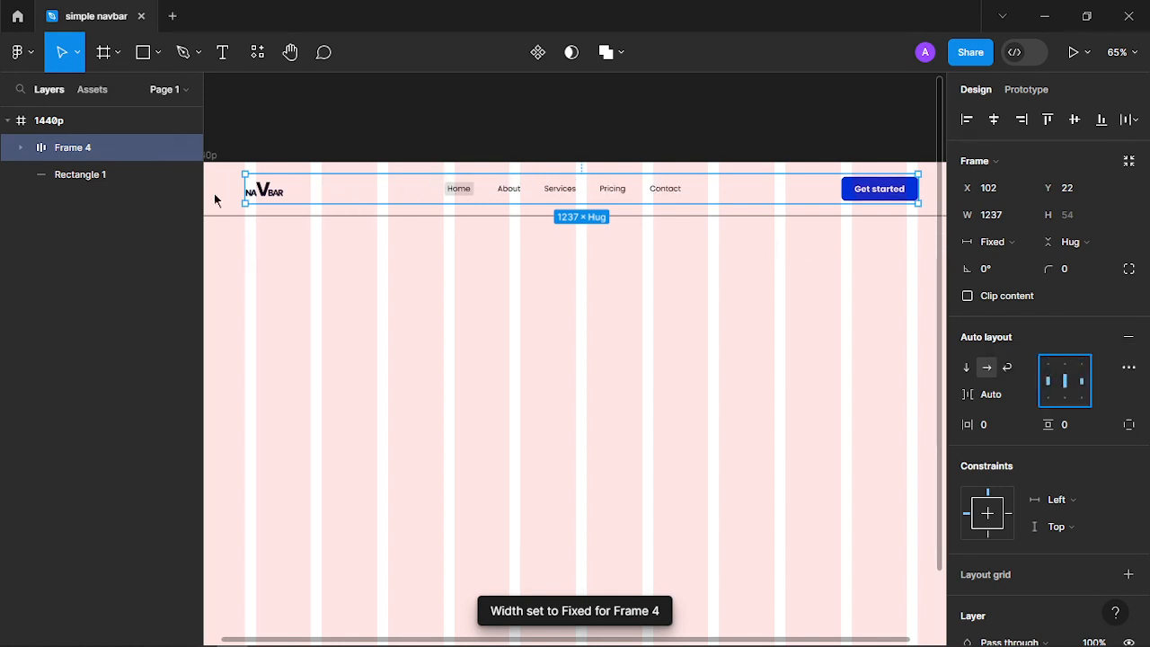
click(768, 348)
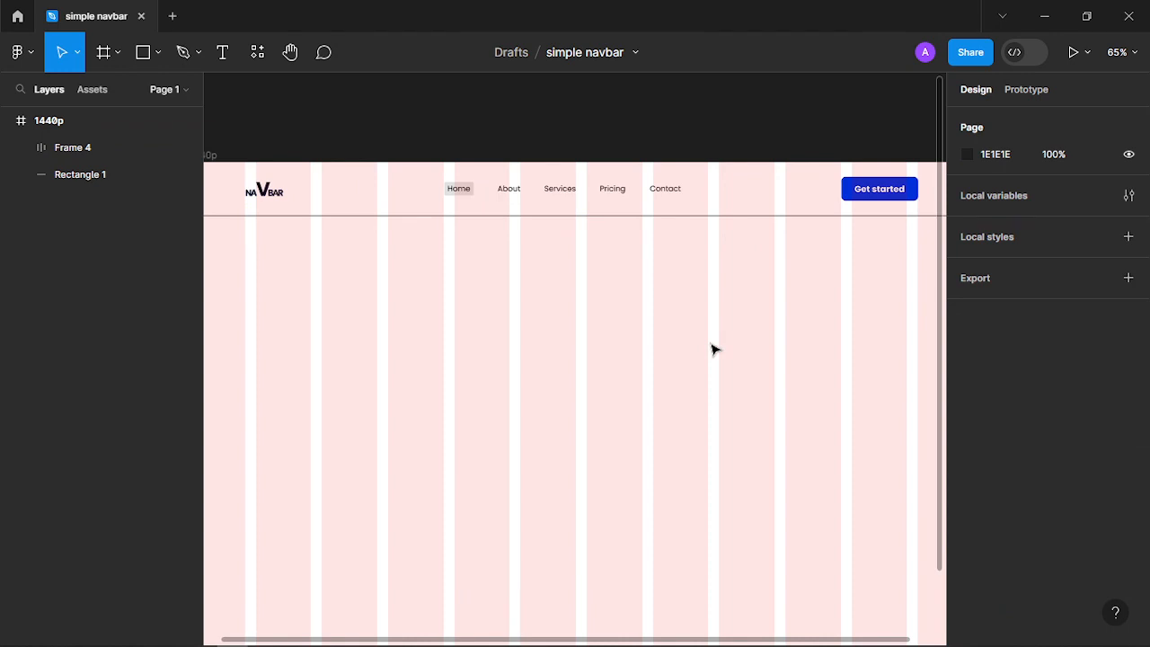
Hide the 12-column layout grid on the 1440p frame
scroll(713, 348, down, 5)
click(443, 239)
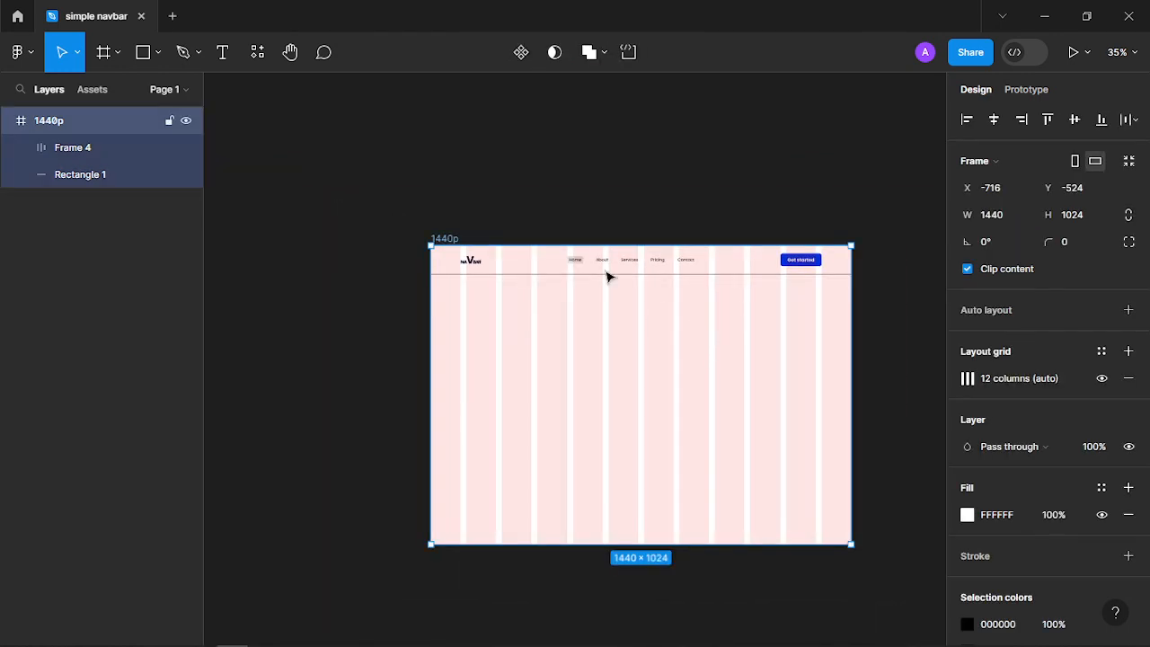
click(1101, 378)
click(617, 390)
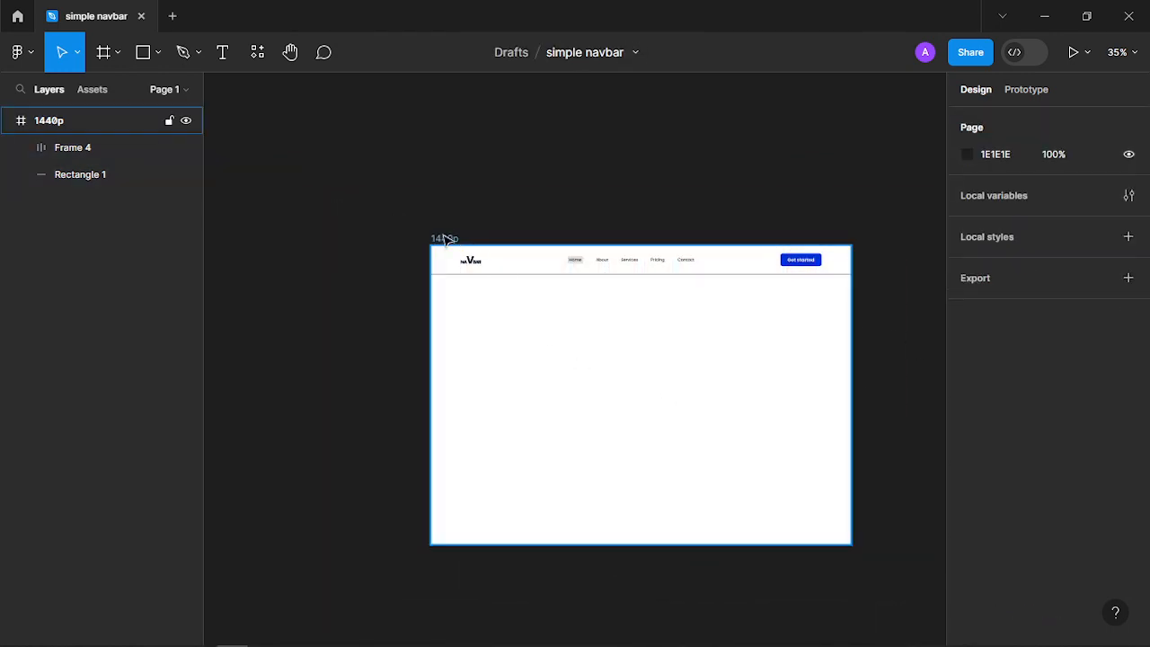
Shorten the 1440p frame from below until its lower edge meets the navbar's divider line
click(446, 239)
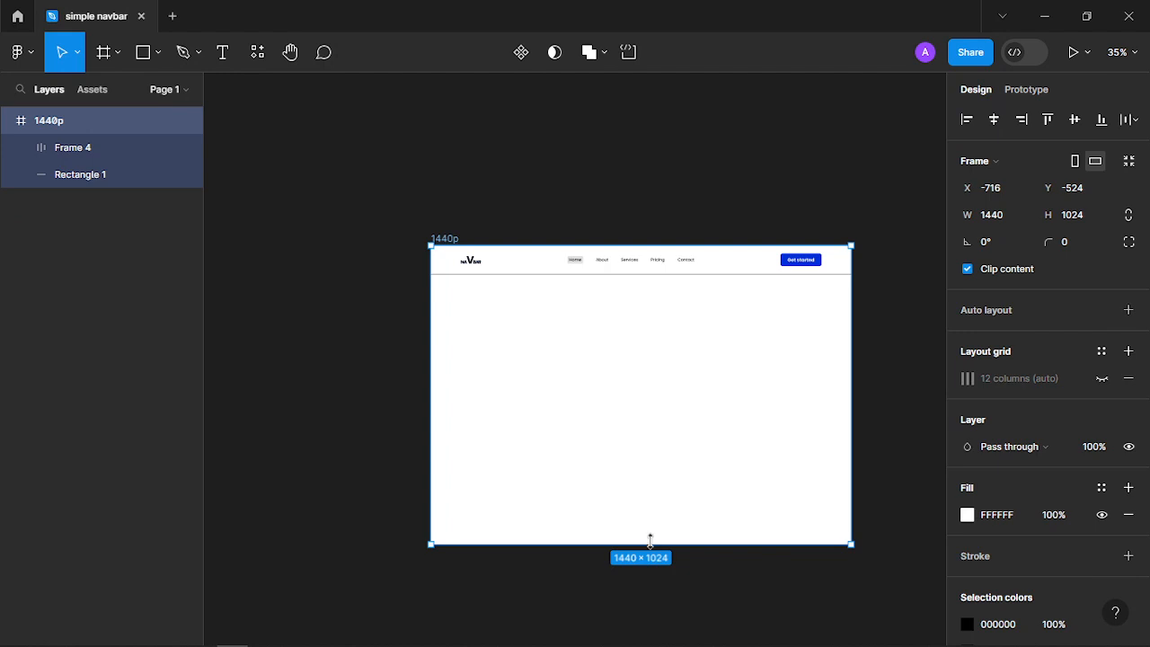
drag(650, 539, 794, 320)
scroll(721, 296, up, 6)
scroll(750, 332, down, 3)
drag(714, 369, 659, 382)
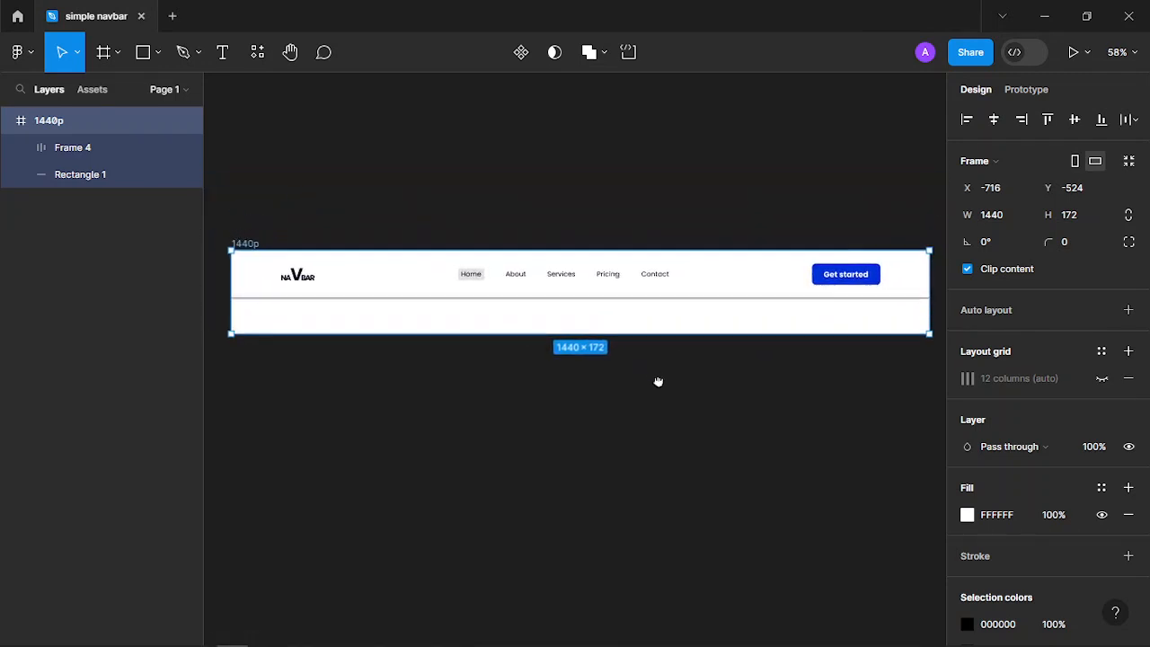
drag(595, 337, 598, 297)
click(606, 365)
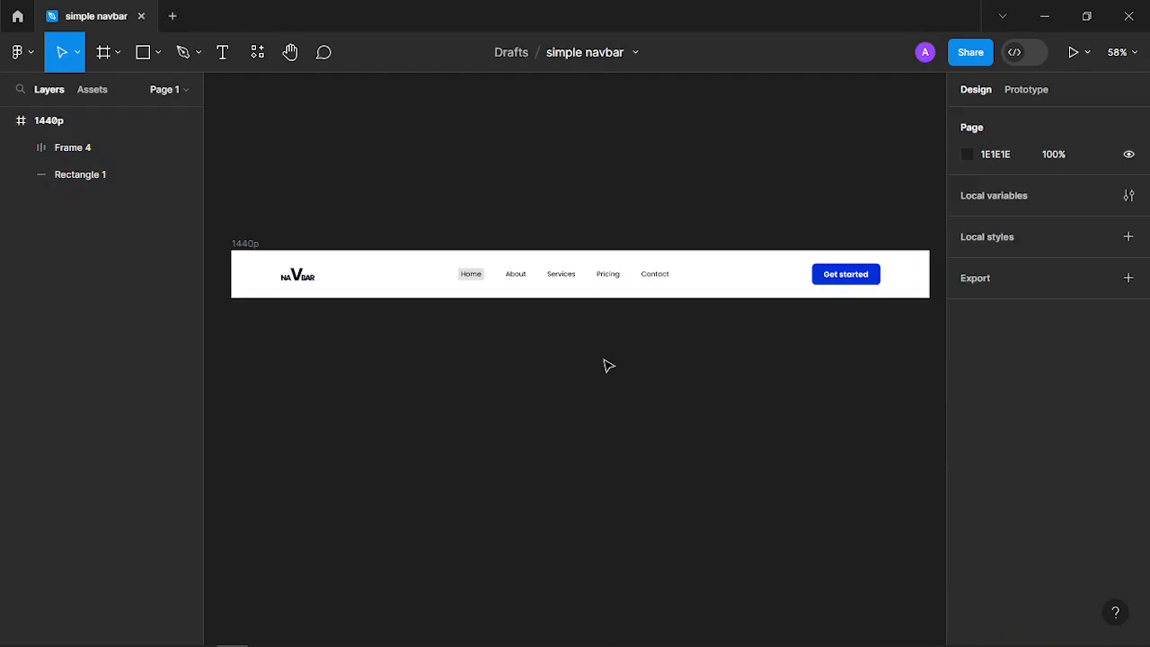
Move the cropped 1440p navbar frame up and to the left on the canvas
scroll(606, 365, down, 3)
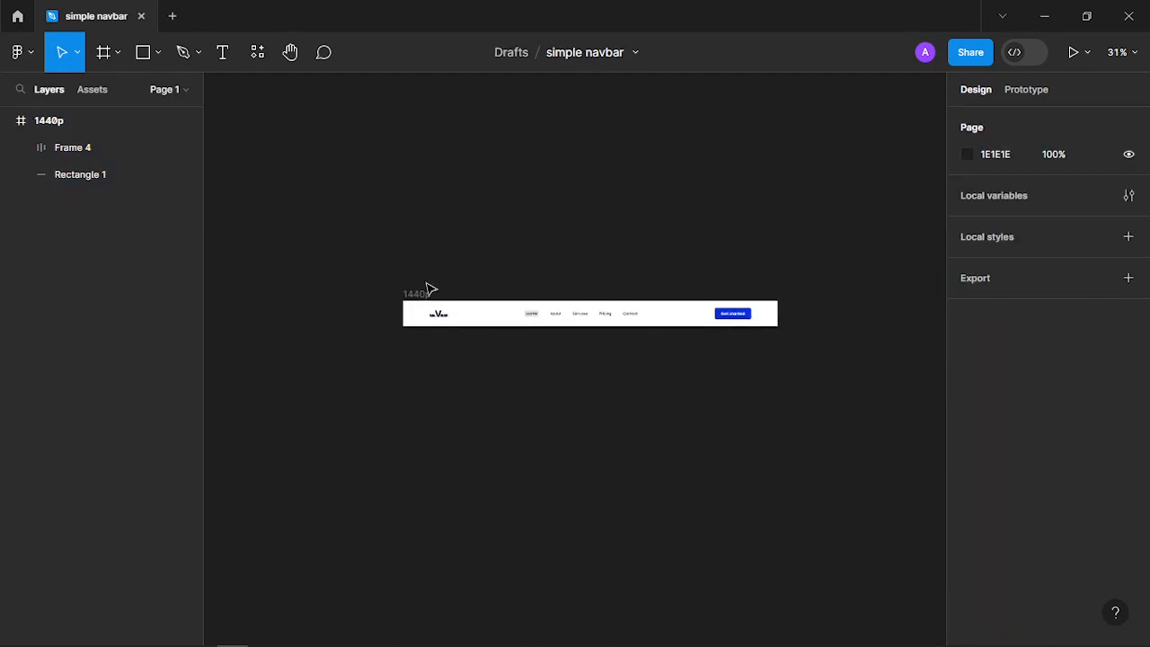
drag(416, 295, 285, 150)
click(440, 349)
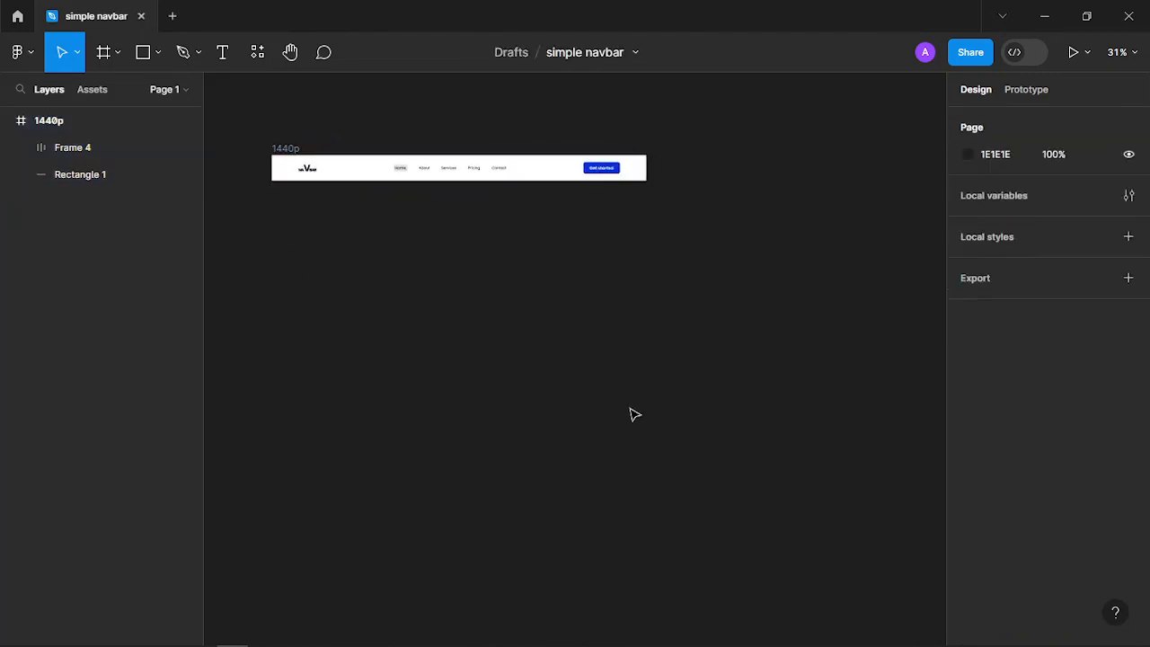
scroll(631, 411, down, 6)
scroll(631, 410, up, 3)
drag(423, 251, 493, 284)
scroll(567, 351, up, 4)
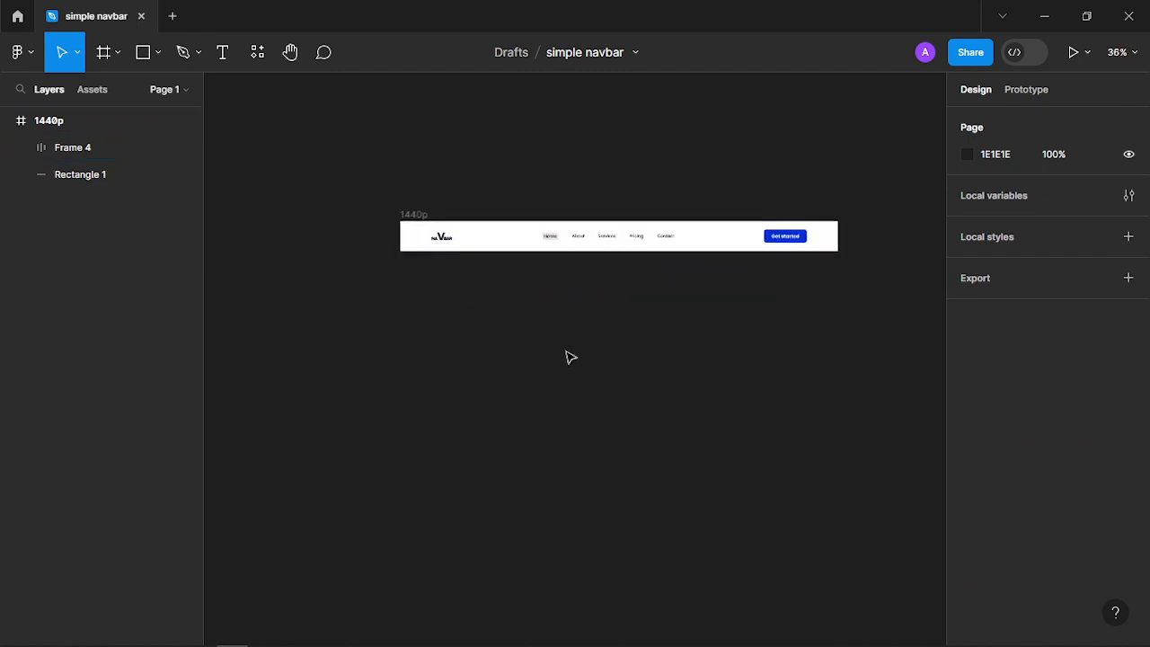
scroll(566, 357, up, 1)
drag(794, 341, 703, 341)
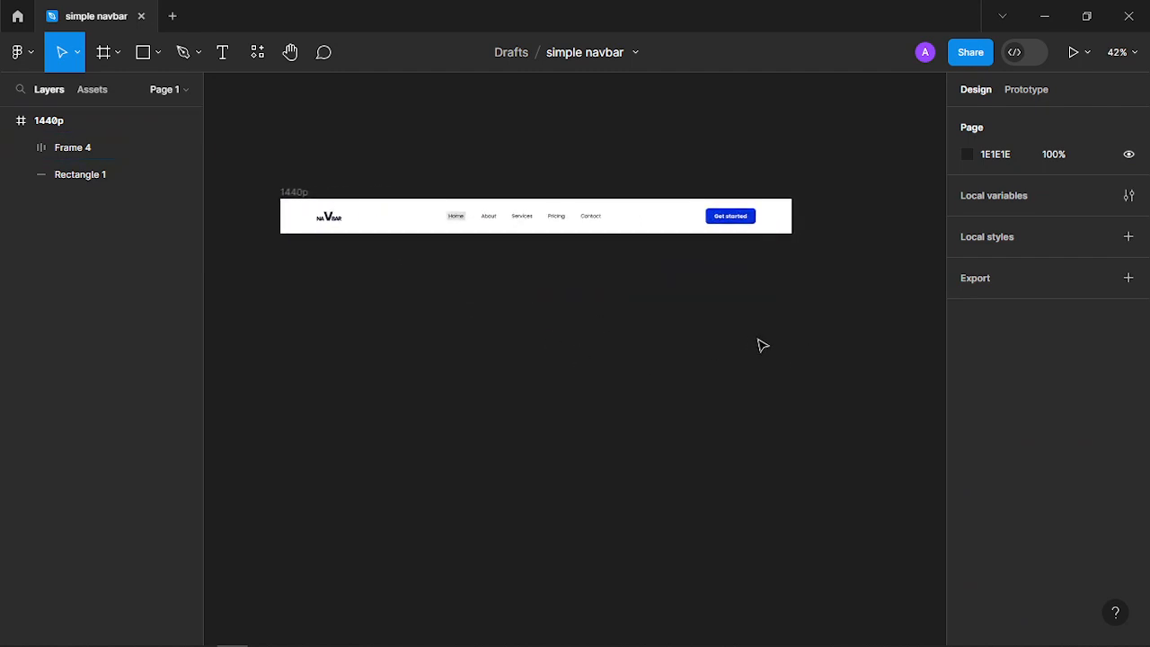
scroll(762, 345, down, 3)
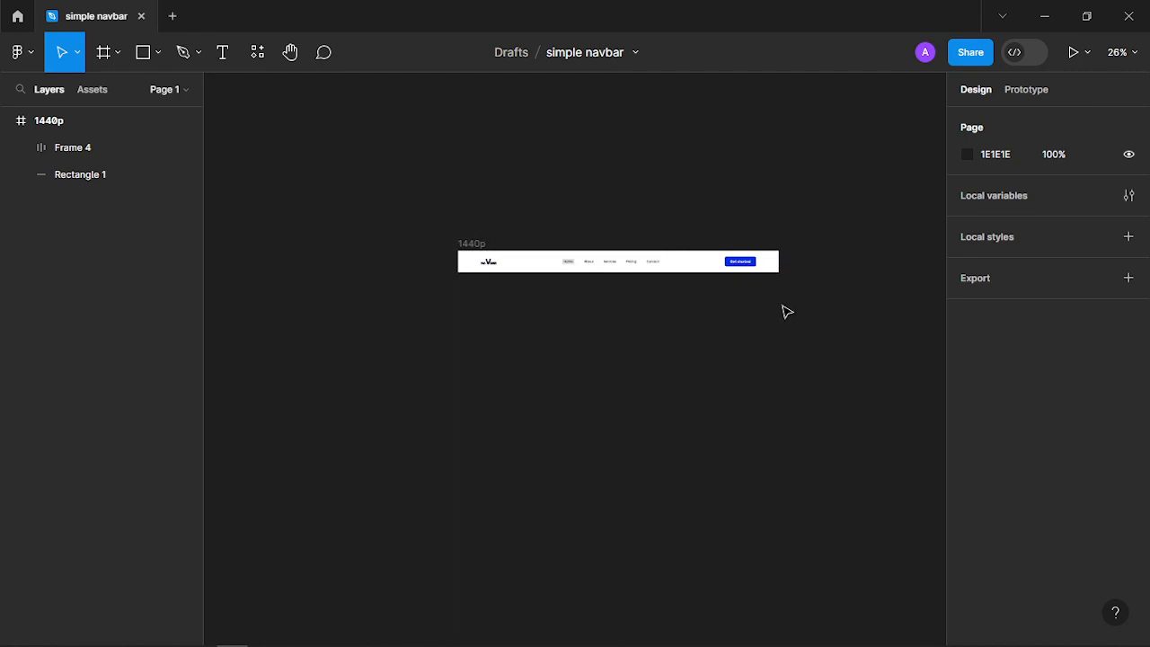
Add an iPhone 14 frame (390 × 844) from the phone presets
drag(802, 341, 578, 329)
key(f)
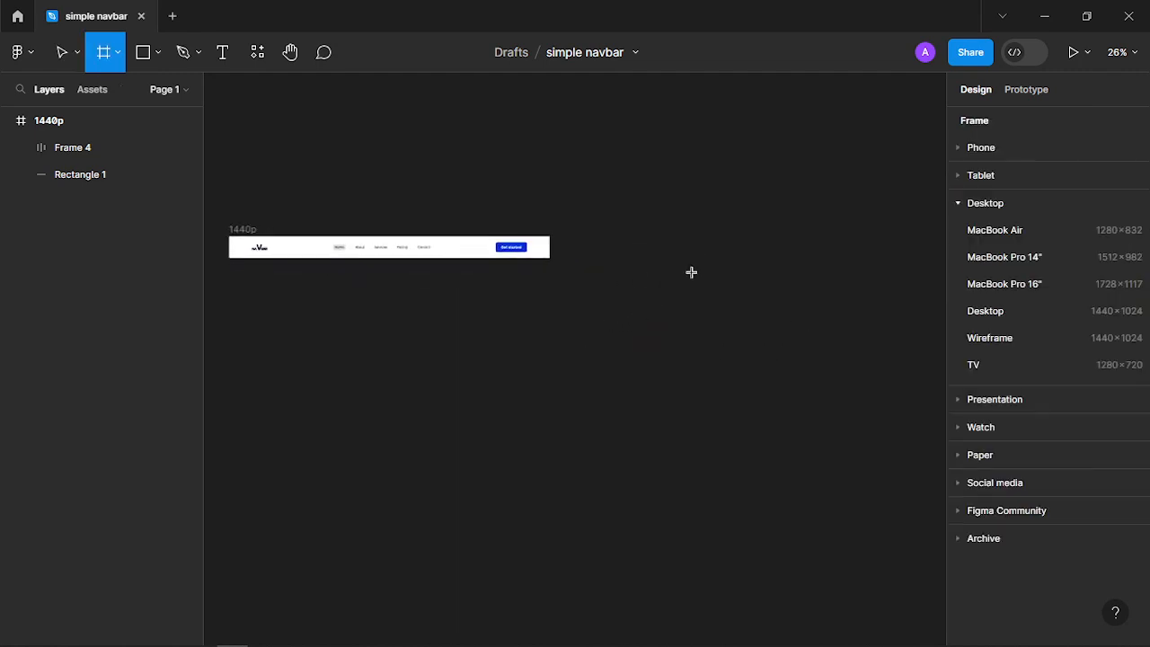
click(982, 205)
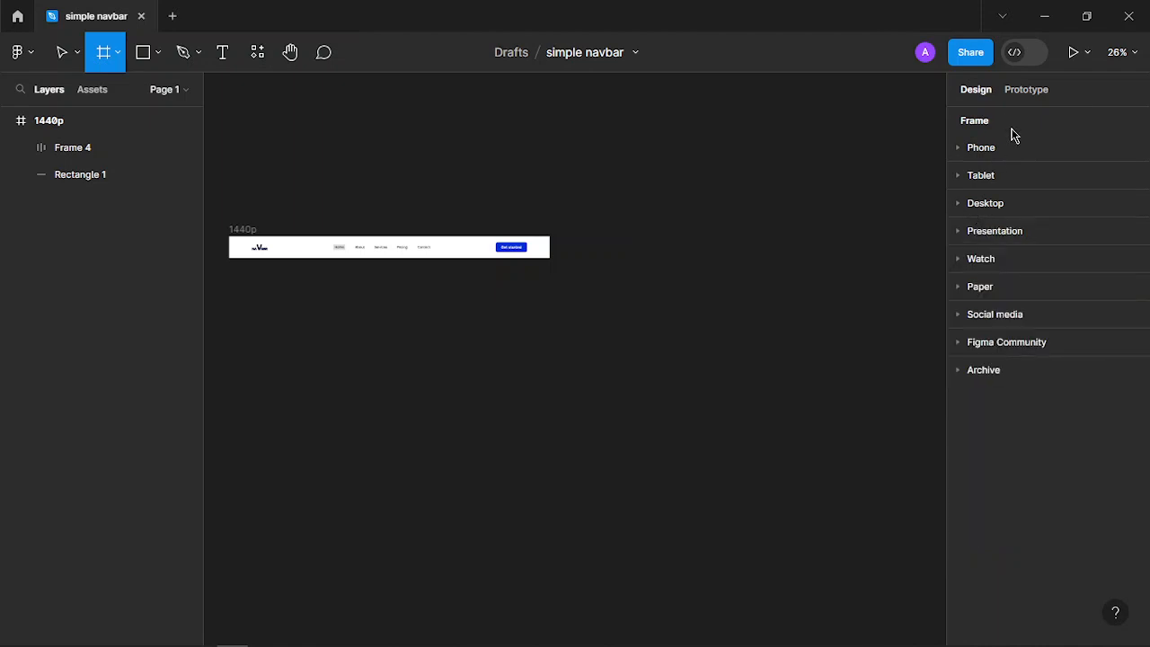
click(1010, 147)
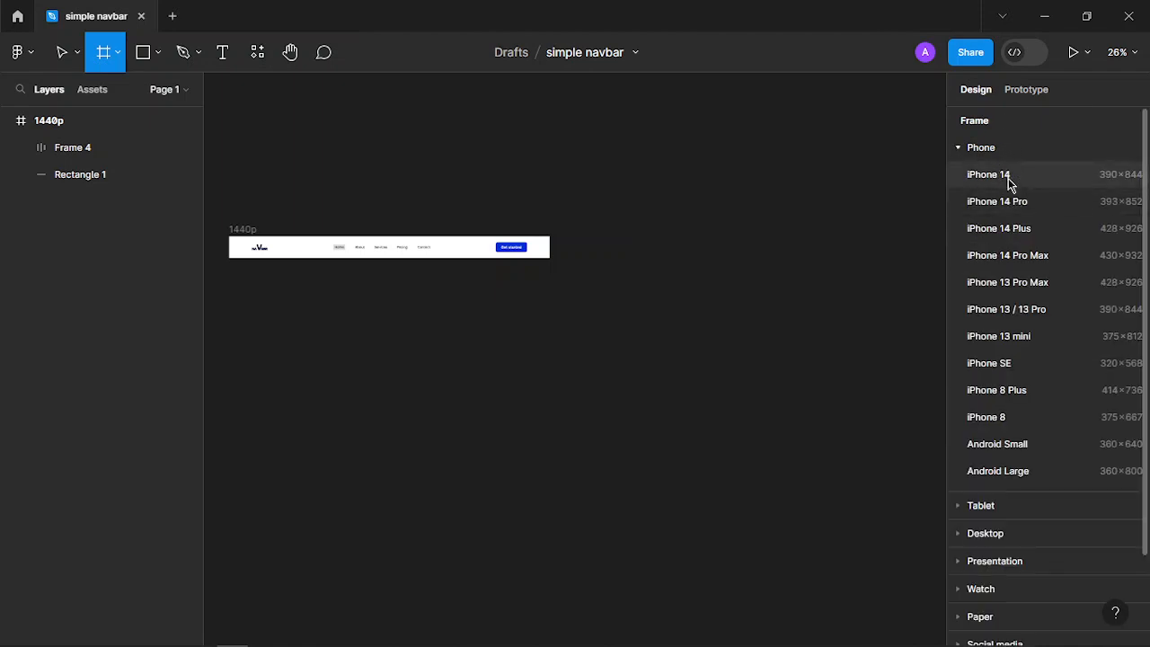
click(998, 176)
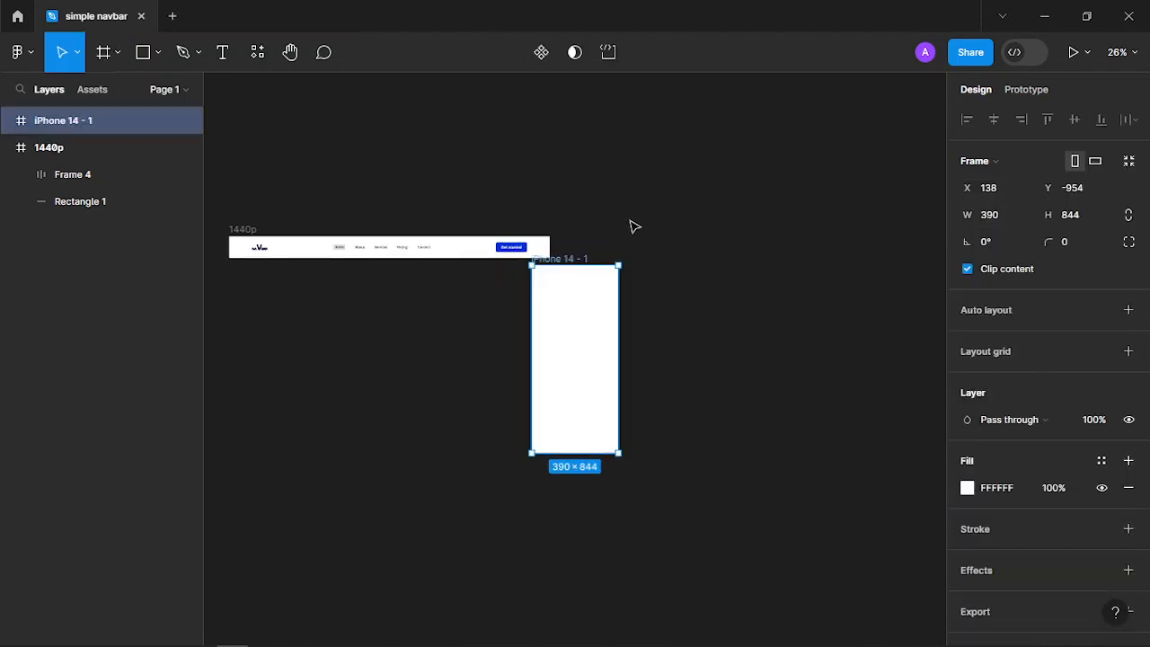
Place the iPhone 14 frame just right of the 1440p navbar, level with its upper edge, and rename it 390p
drag(596, 257, 637, 231)
double_click(637, 230)
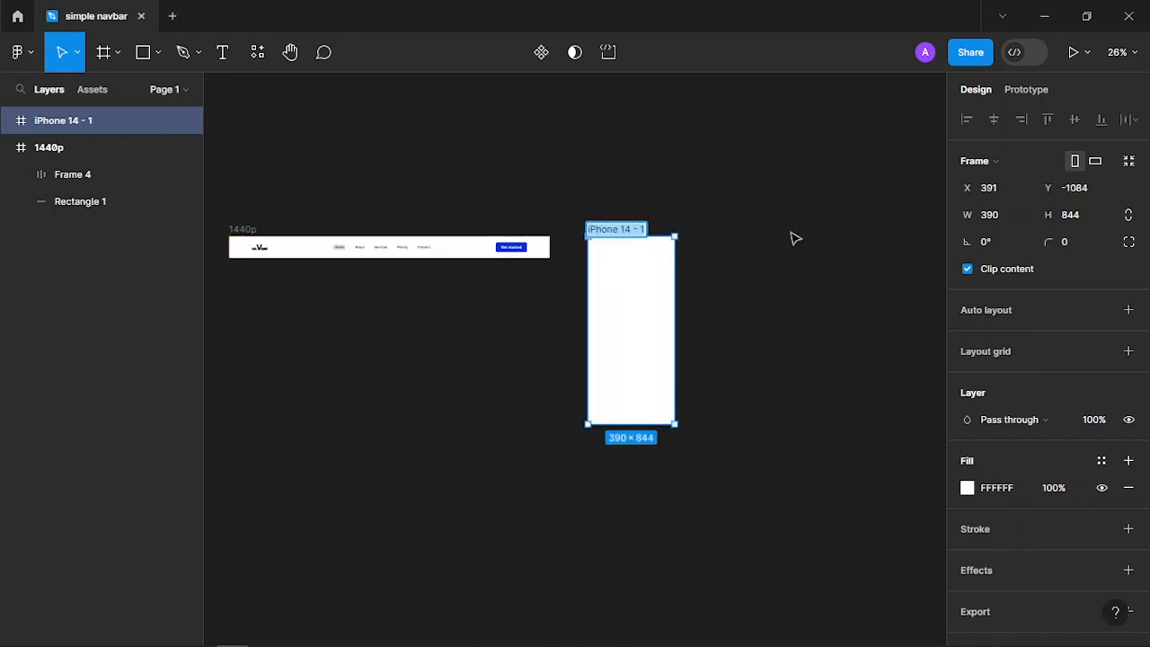
text(390p)
key(Return)
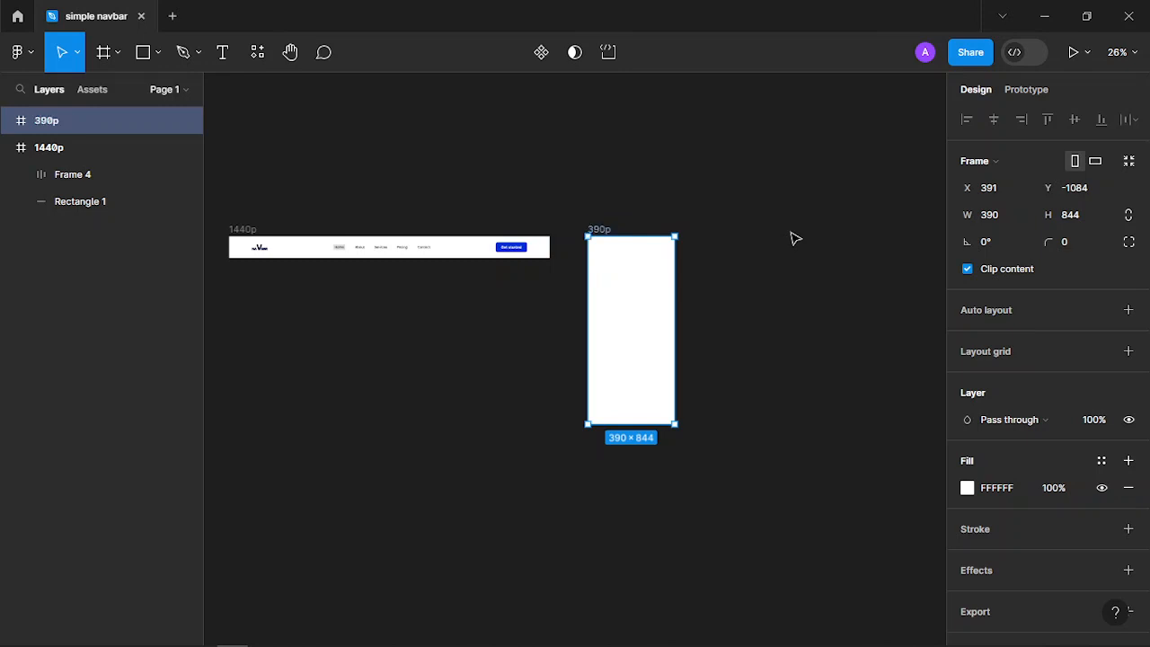
Collapse the 1440p frame's contents in the layer list and clear the selection
scroll(615, 281, up, 5)
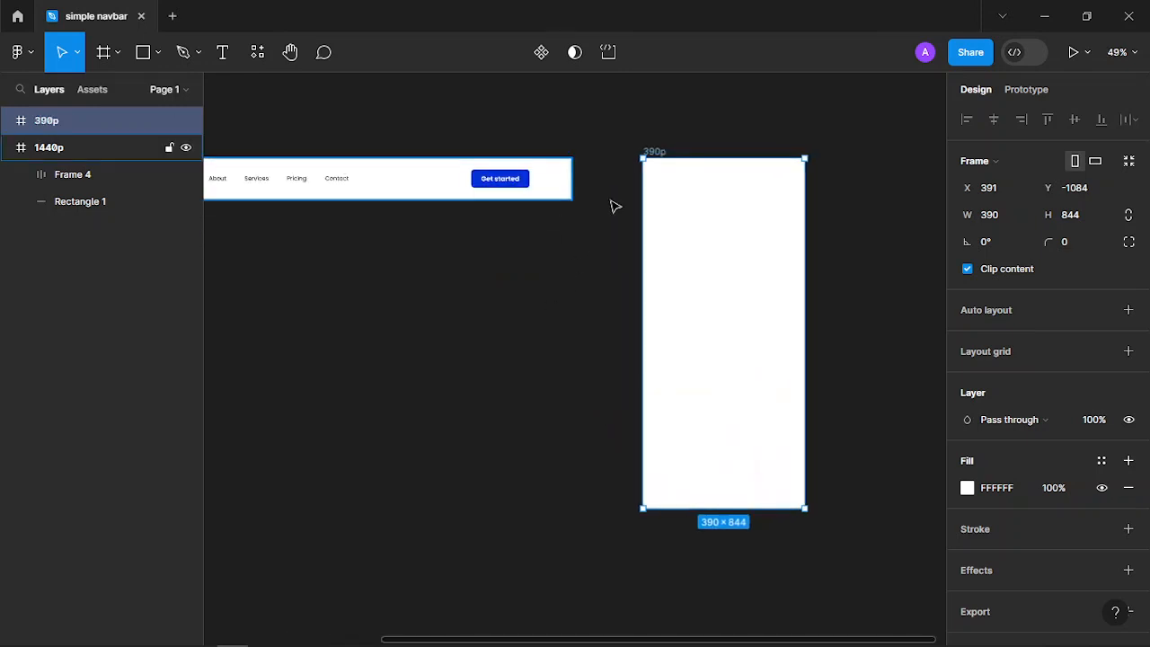
scroll(580, 272, up, 3)
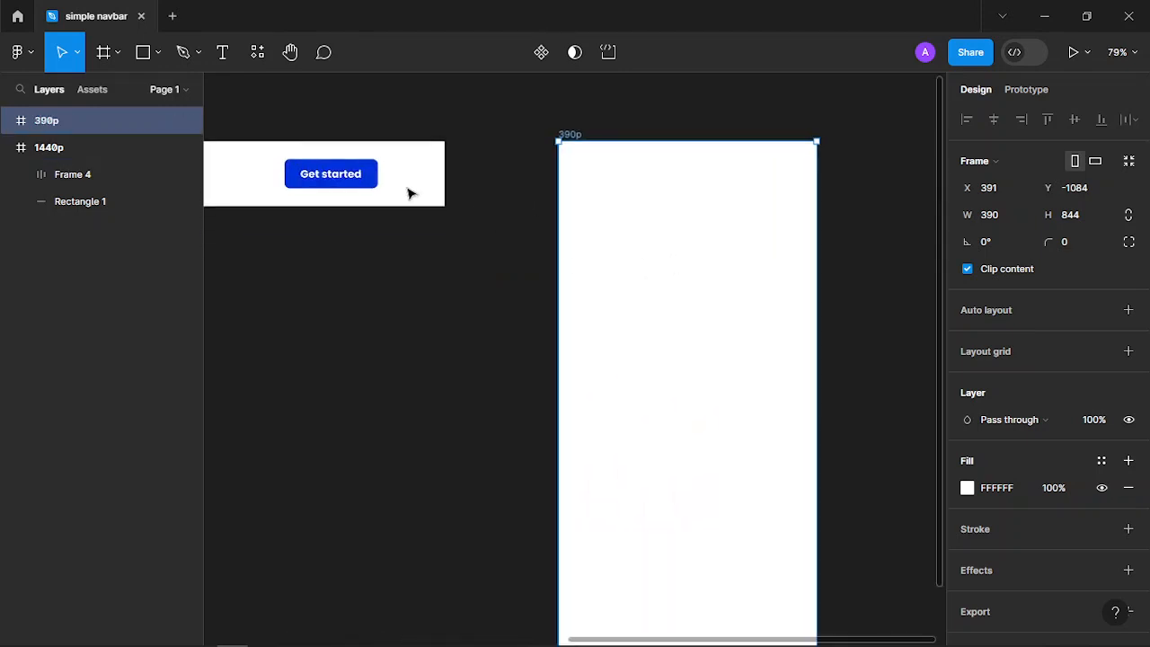
key(Escape)
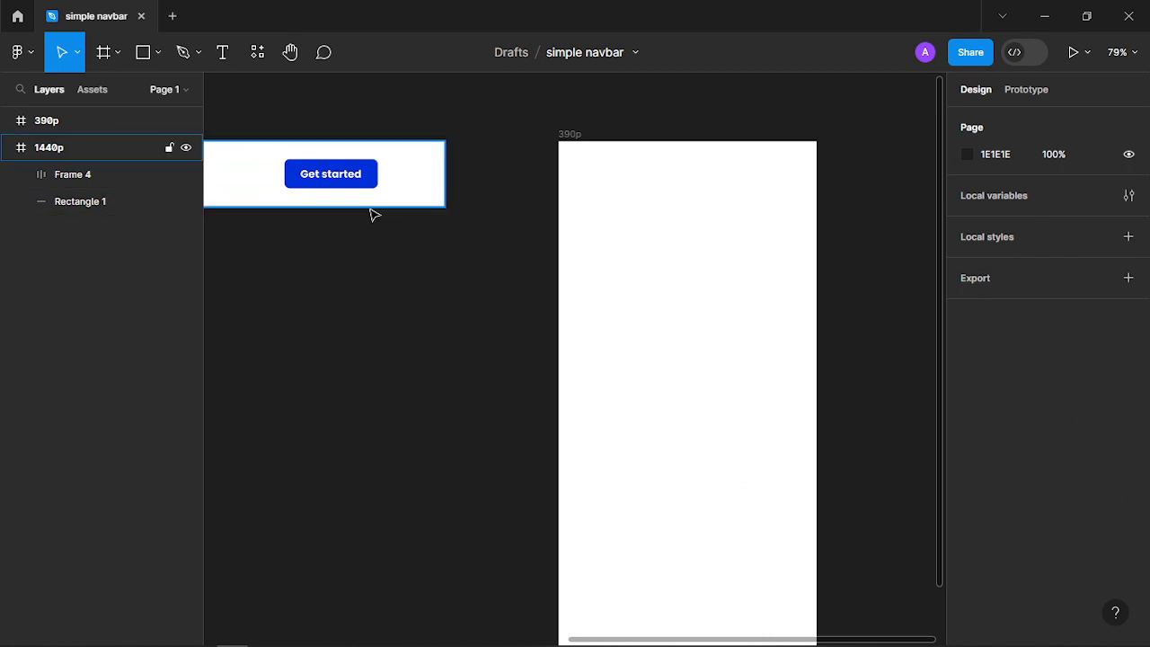
click(102, 183)
click(123, 204)
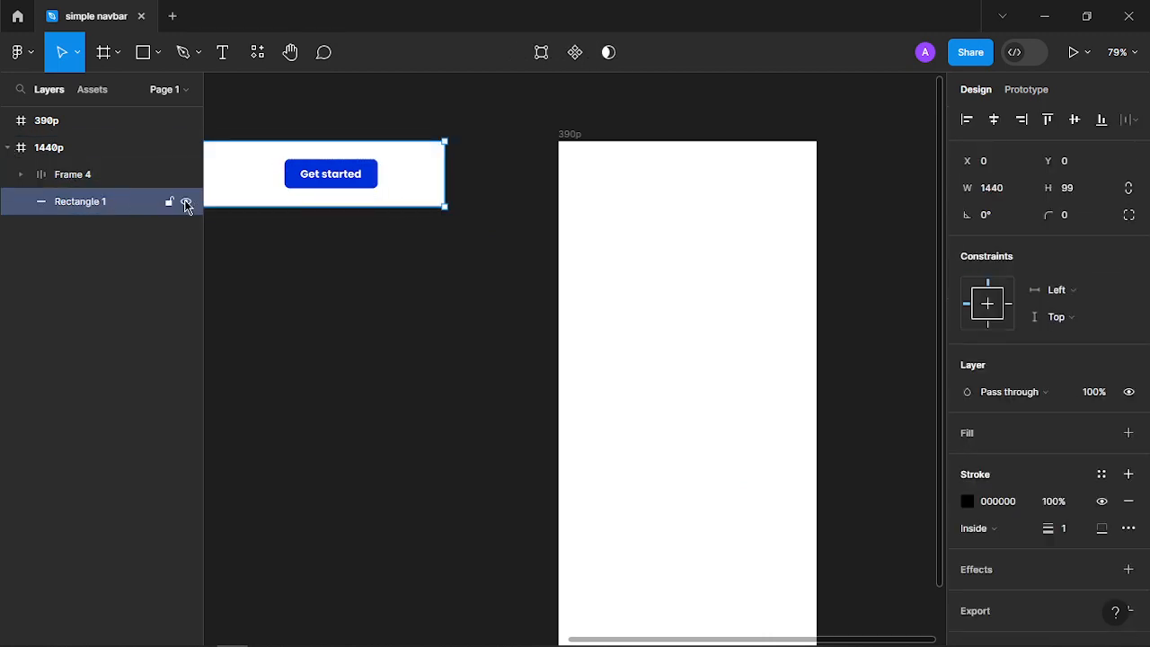
click(6, 153)
click(148, 311)
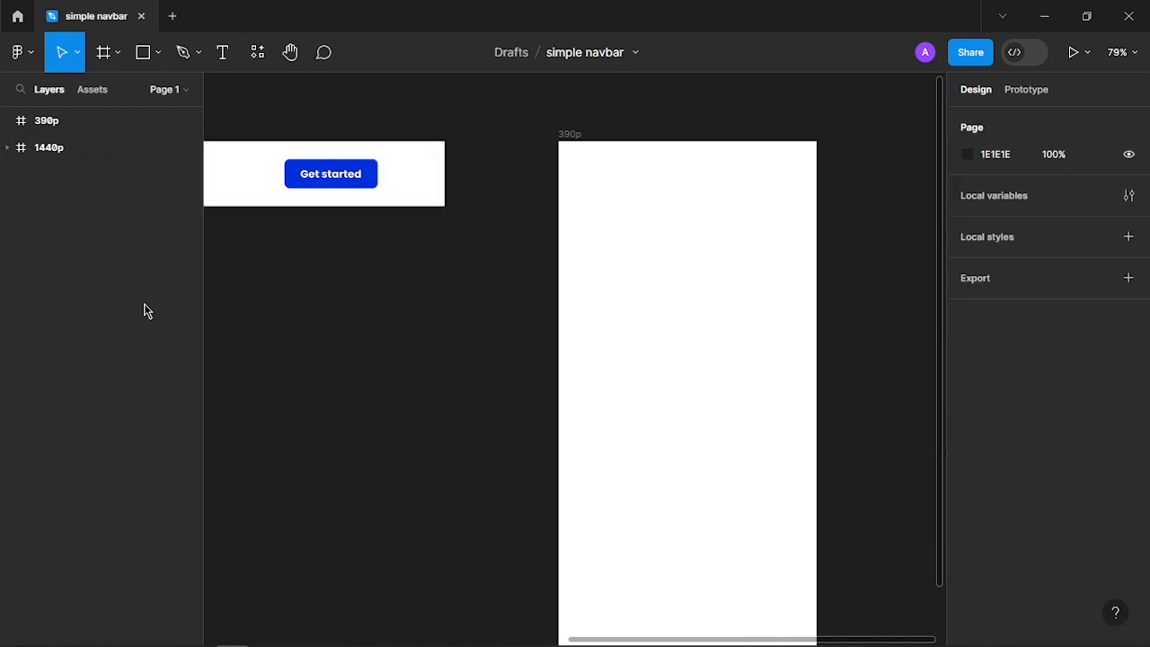
Draw a 390 × 79 rectangle across the full width of the 390p frame, flush with its upper edge
drag(381, 226, 346, 239)
key(r)
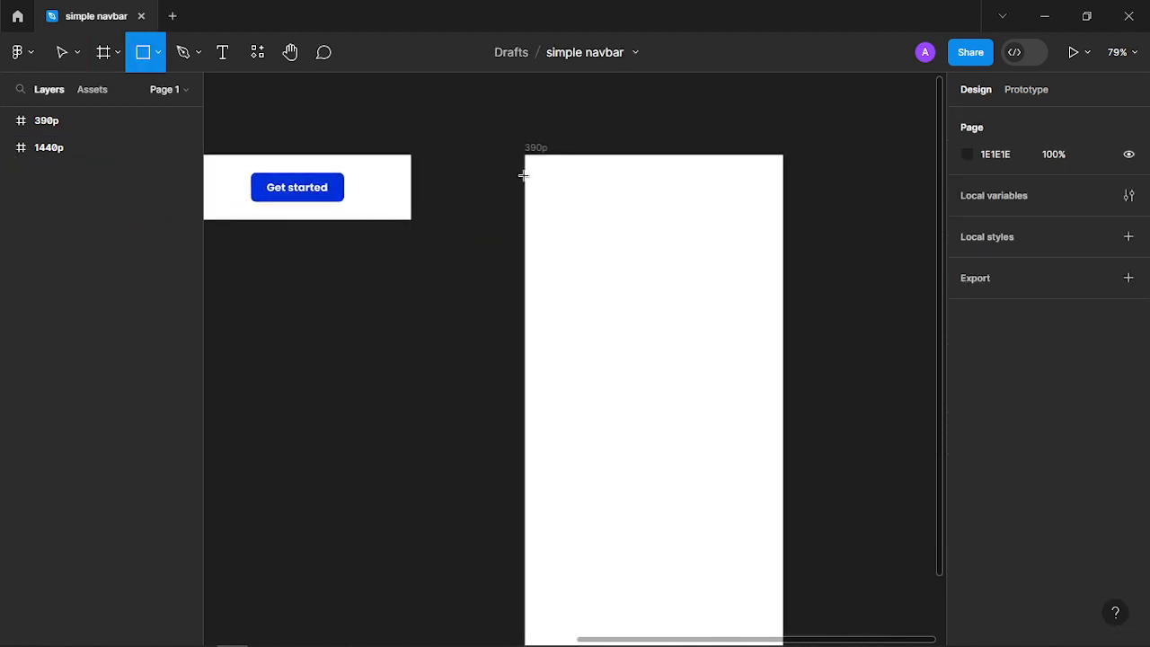
mouse_move(527, 154)
mouse_down()
mouse_move(650, 200)
mouse_move(782, 207)
mouse_up()
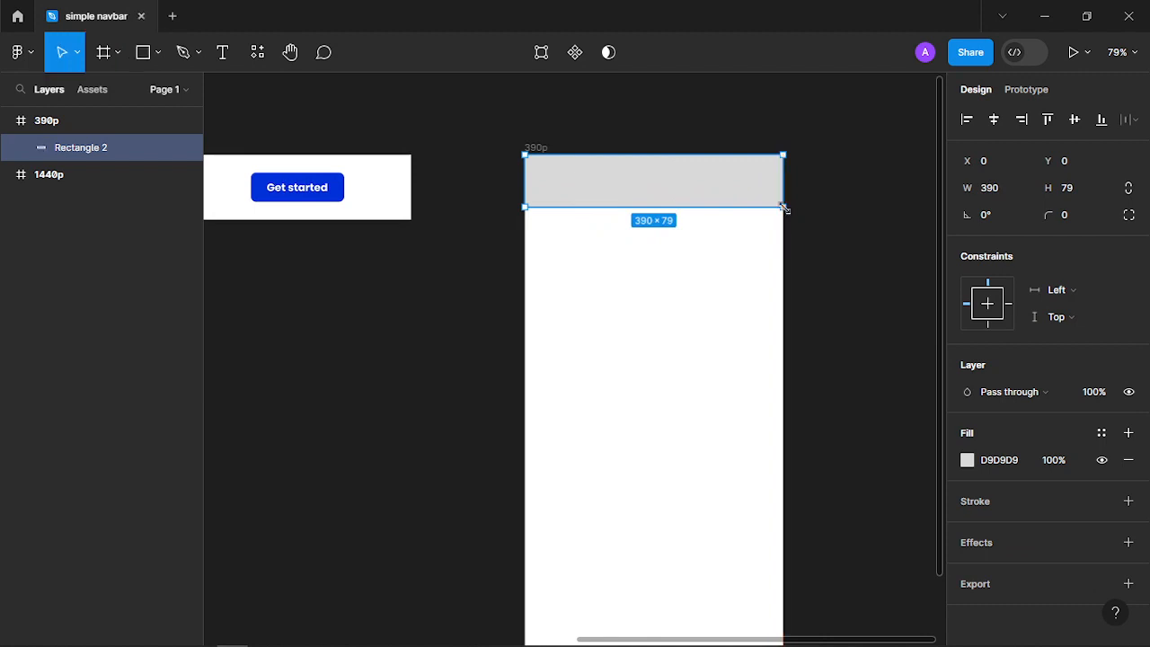
Remove the new rectangle's fill and give it a 1 px black inside stroke on its bottom side only
click(1125, 460)
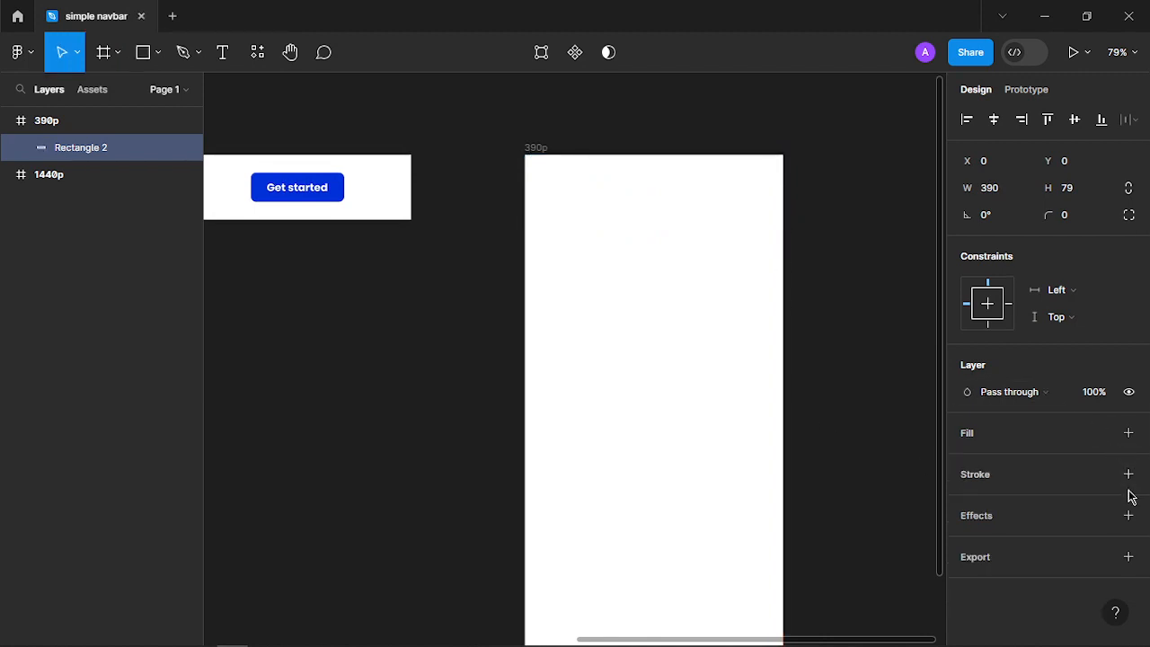
click(1129, 474)
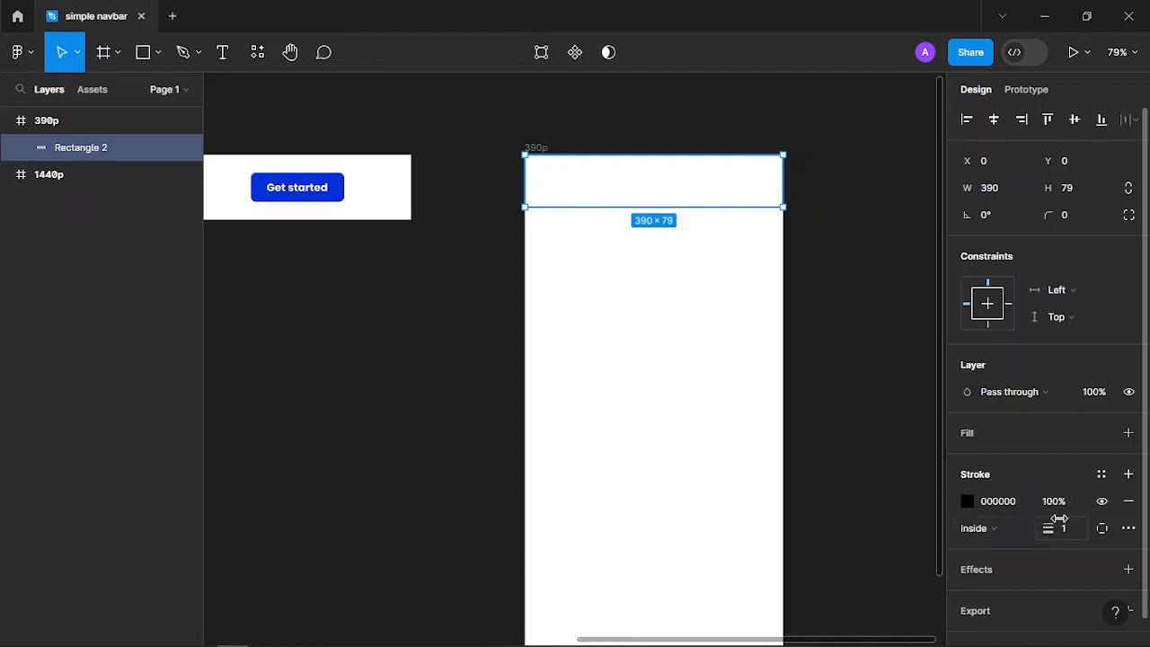
click(908, 532)
click(747, 206)
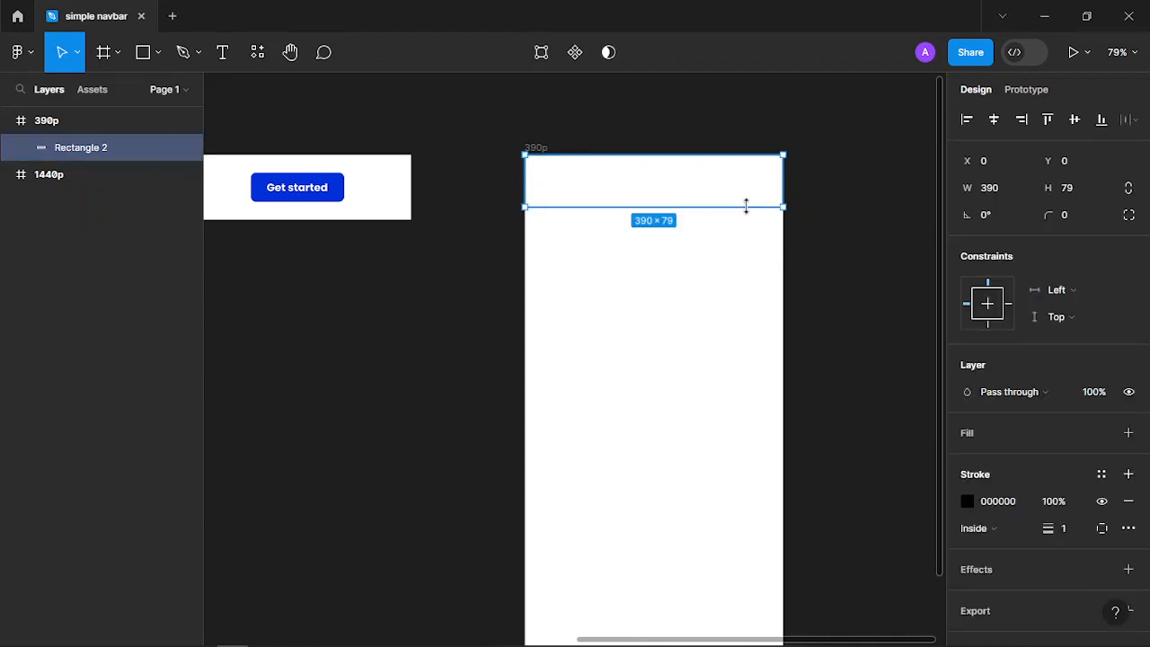
click(1102, 530)
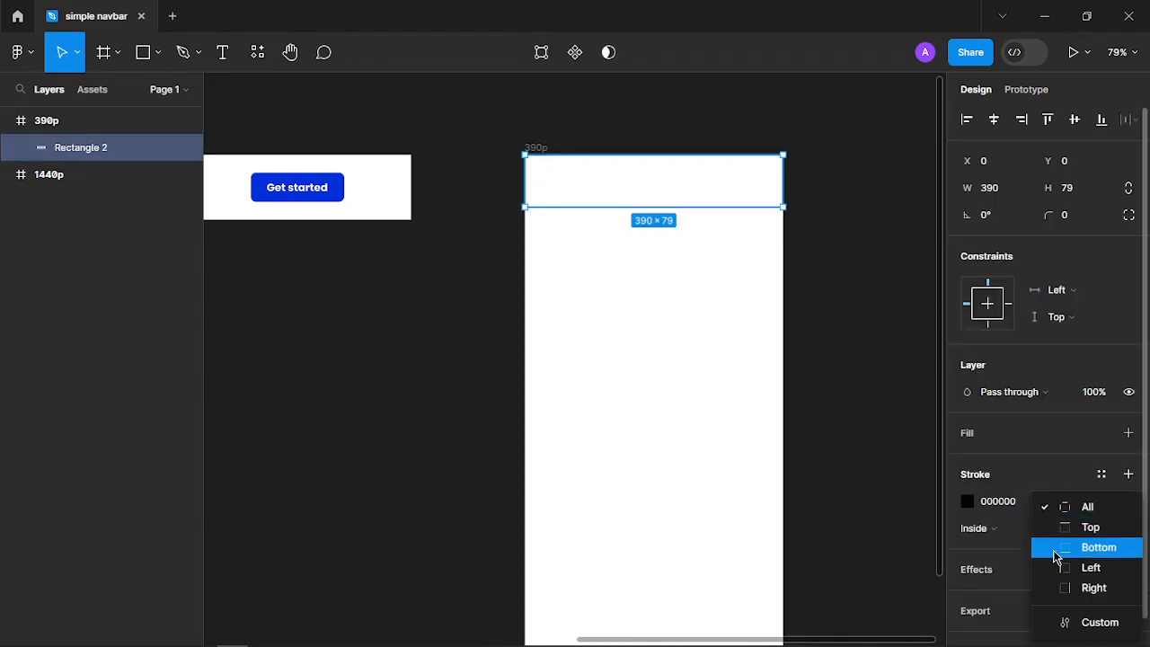
click(1084, 547)
click(789, 469)
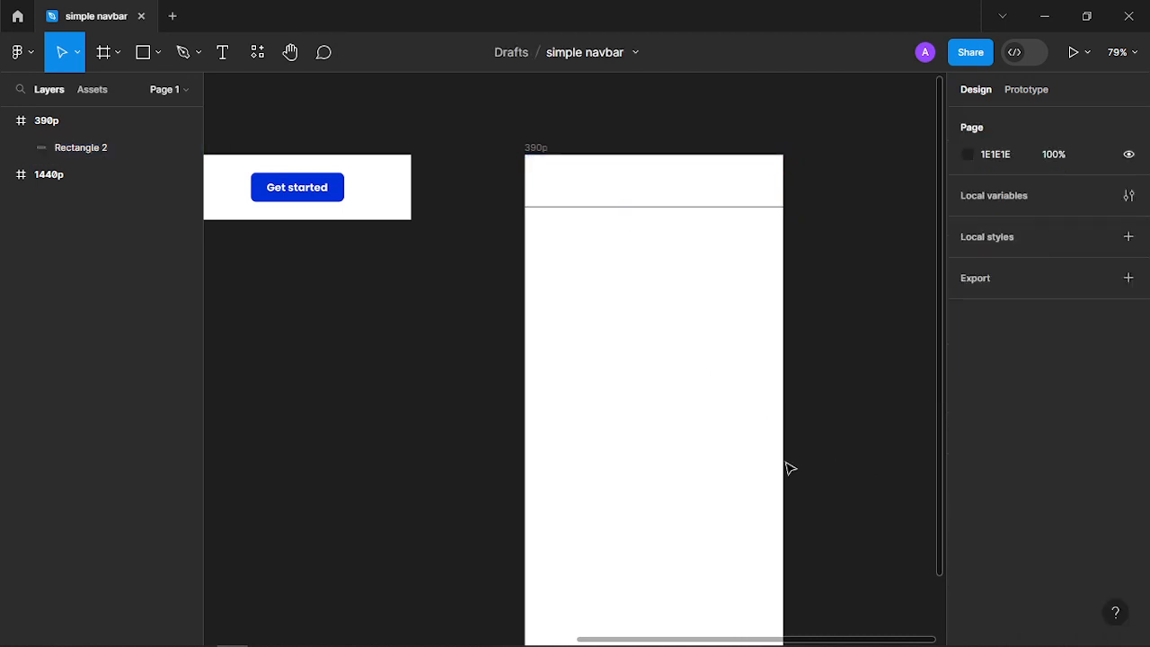
Duplicate the NAVBAR logo from the 1440p navbar and move the copy into the 390p frame's header area
scroll(617, 219, up, 1)
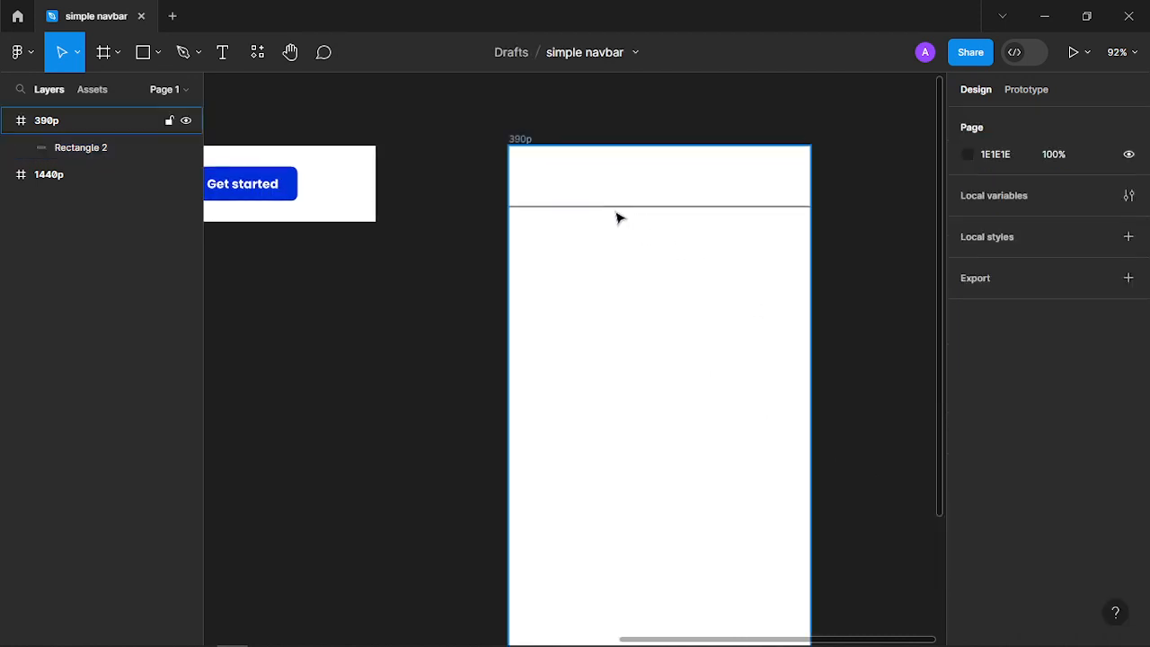
scroll(617, 219, down, 3)
scroll(611, 270, left, 3)
scroll(409, 214, down, 1)
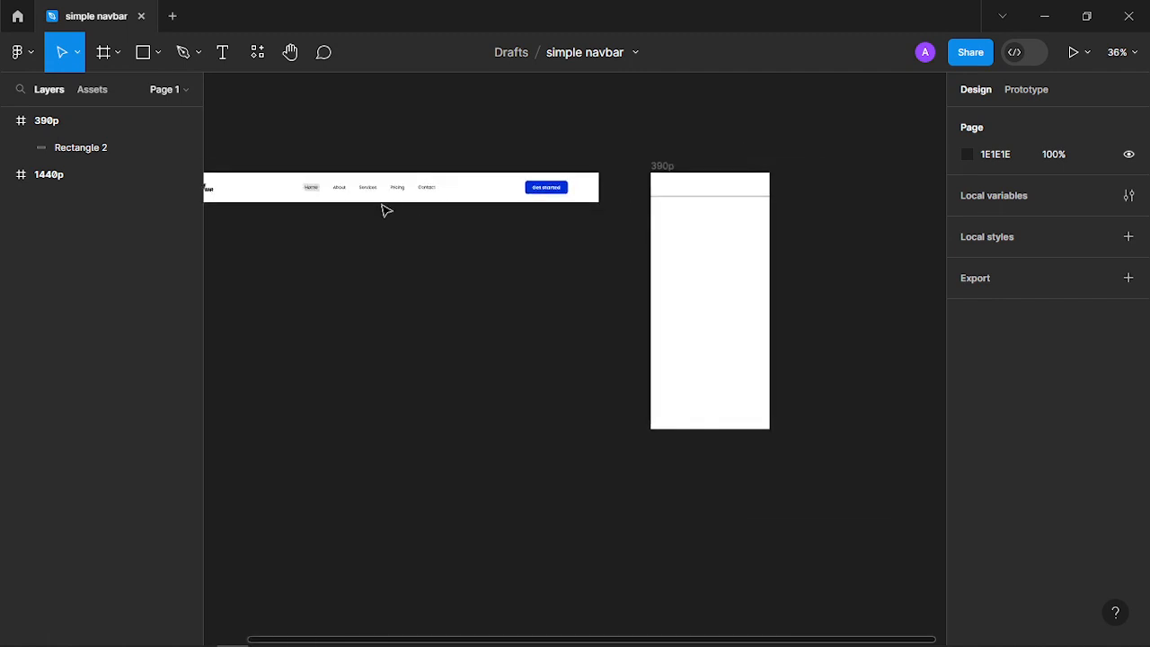
scroll(467, 232, left, 2)
drag(541, 248, 545, 248)
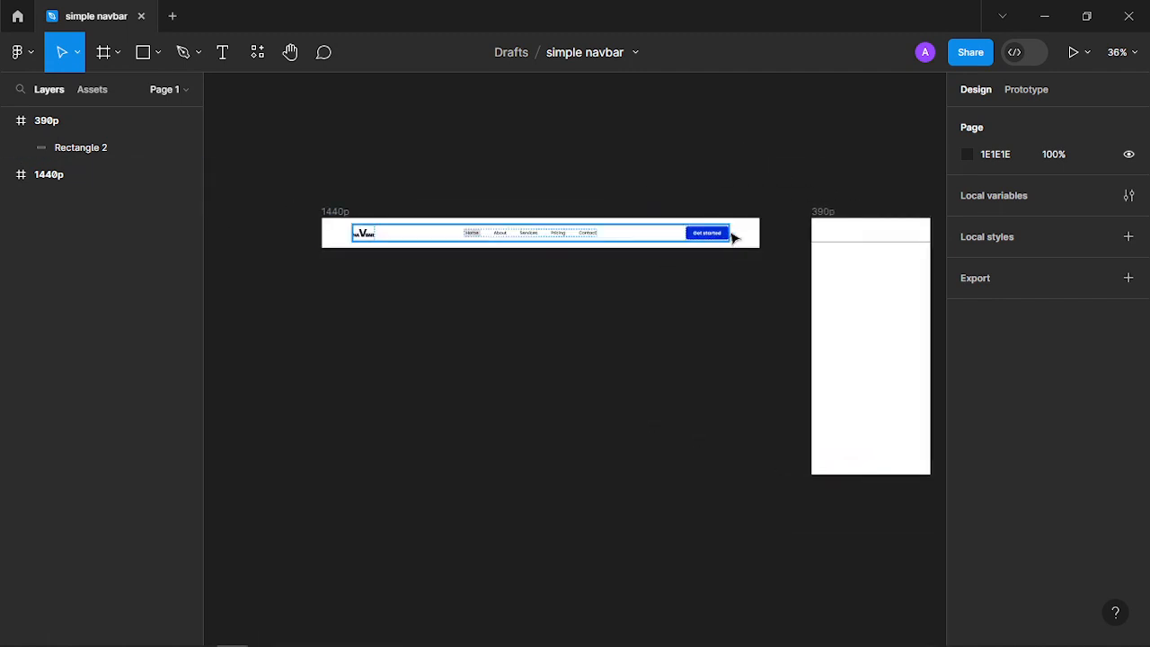
click(357, 237)
click(362, 239)
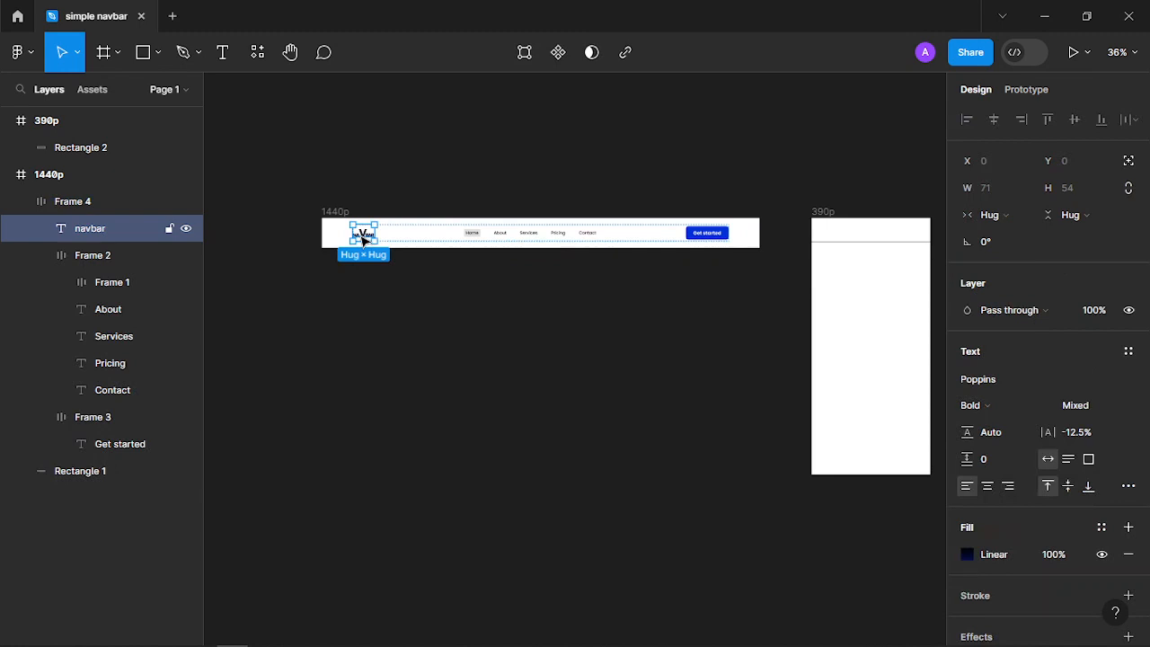
key(ctrl+d)
drag(364, 240, 848, 236)
scroll(858, 249, up, 5)
scroll(767, 256, right, 5)
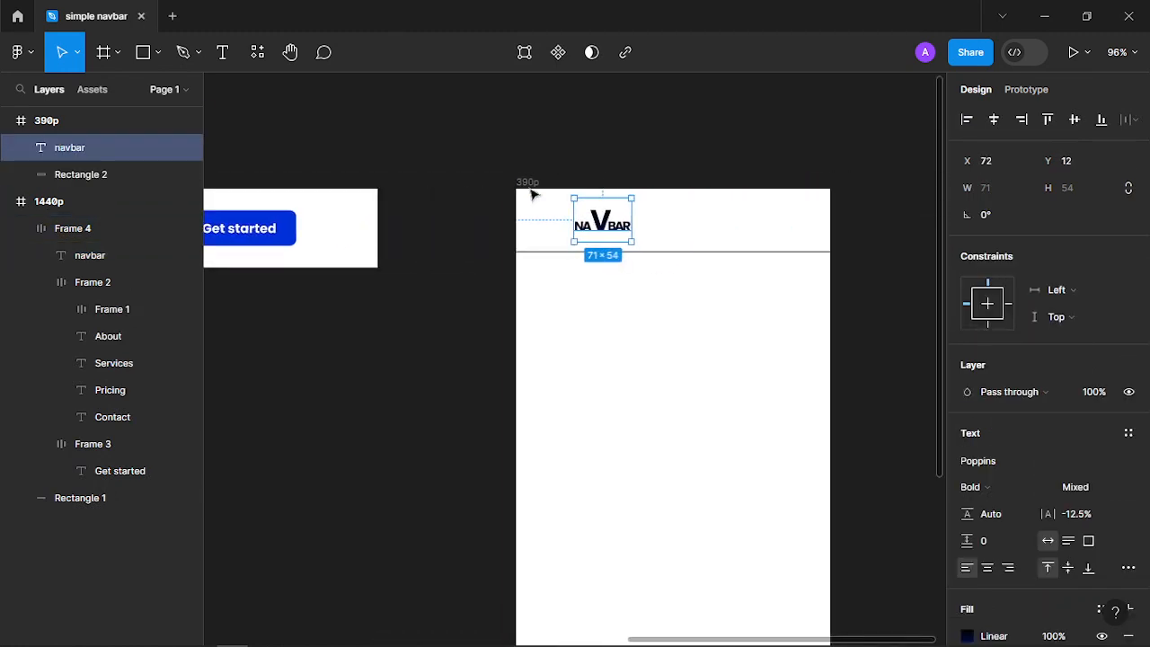
Add a 12-column layout grid to the 390p frame
click(531, 194)
click(1128, 351)
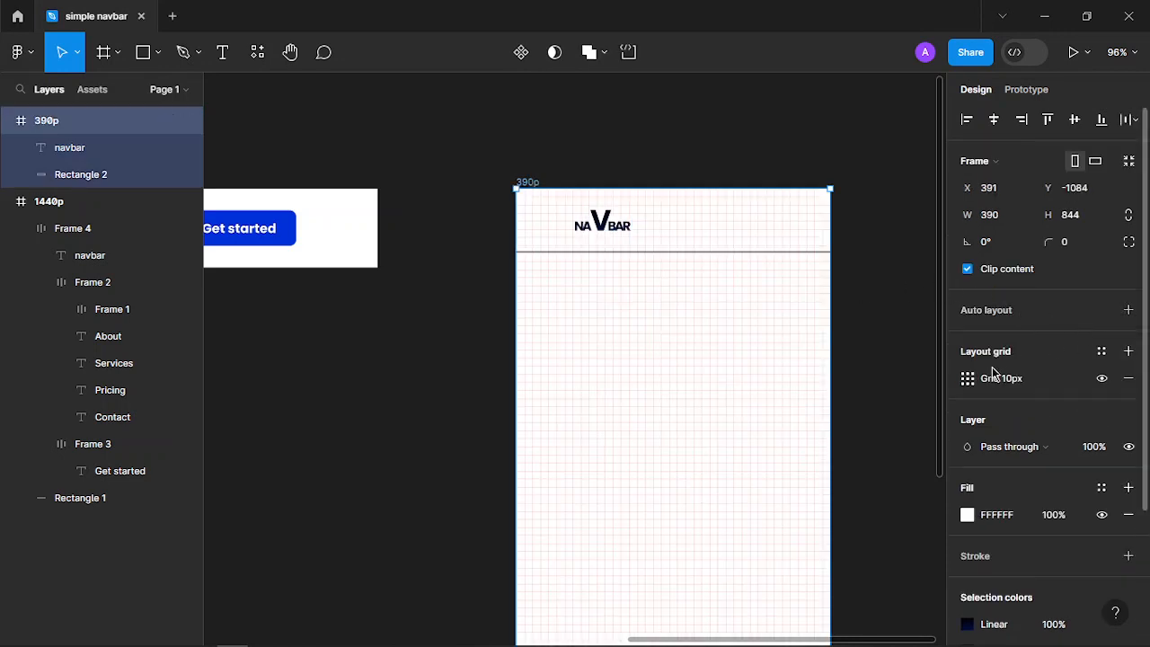
click(968, 377)
click(791, 385)
click(791, 403)
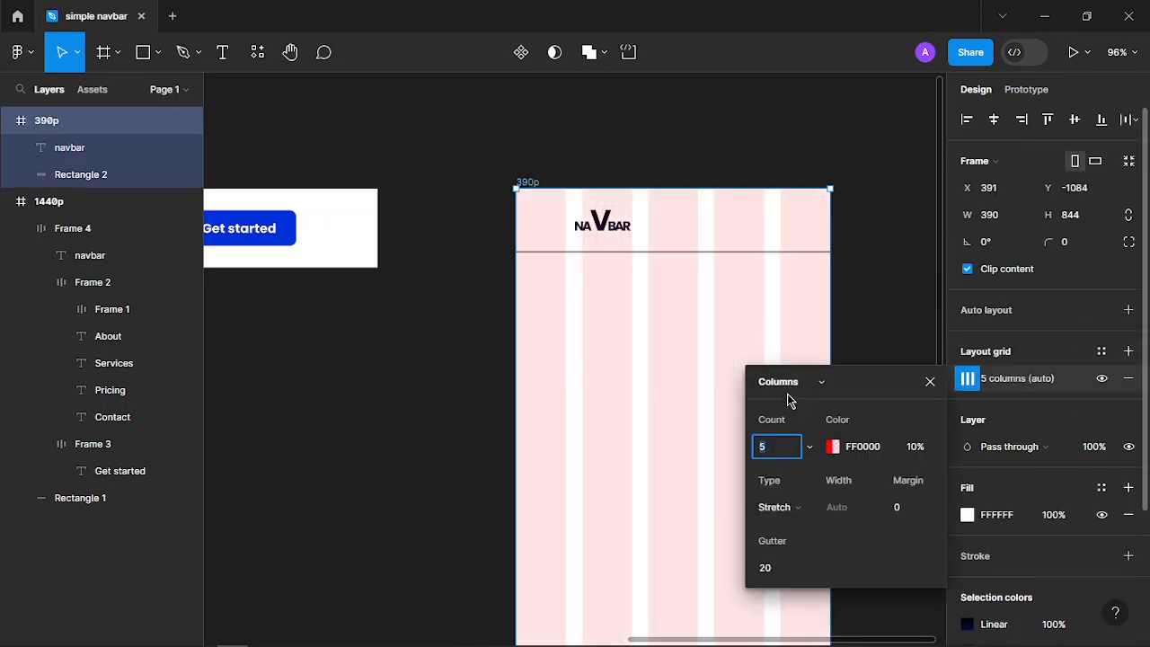
click(931, 382)
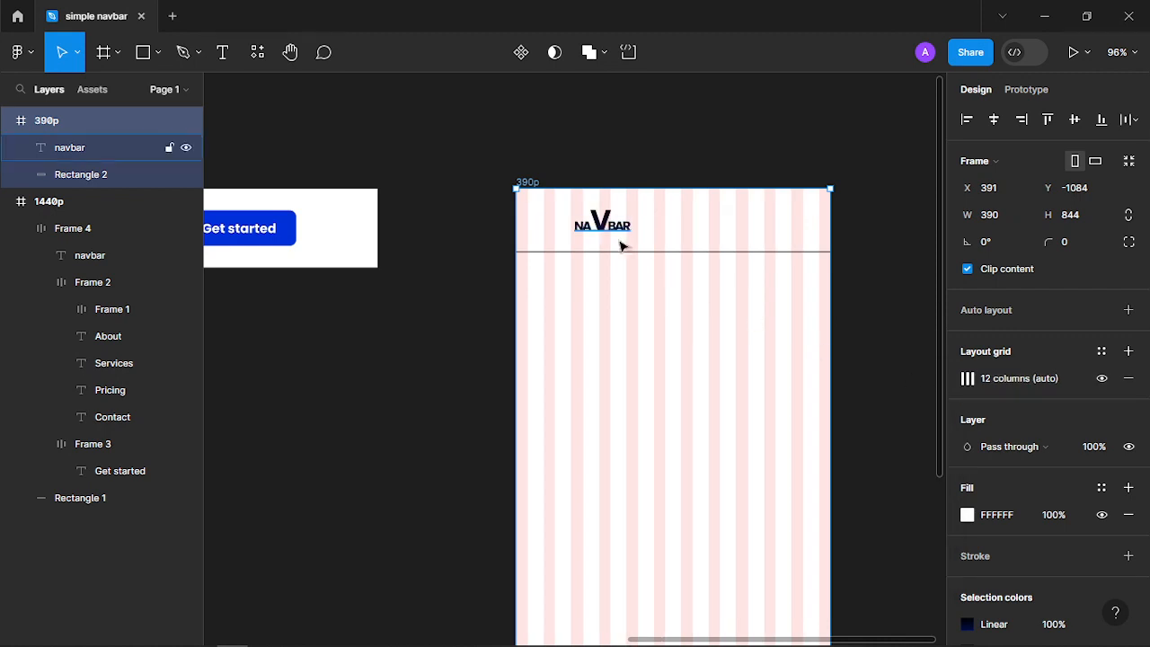
Move the copied NAVBAR logo to X 14, Y 6, aligning its left side with the first grid column's right edge
click(621, 240)
scroll(598, 239, up, 5)
drag(544, 223, 530, 218)
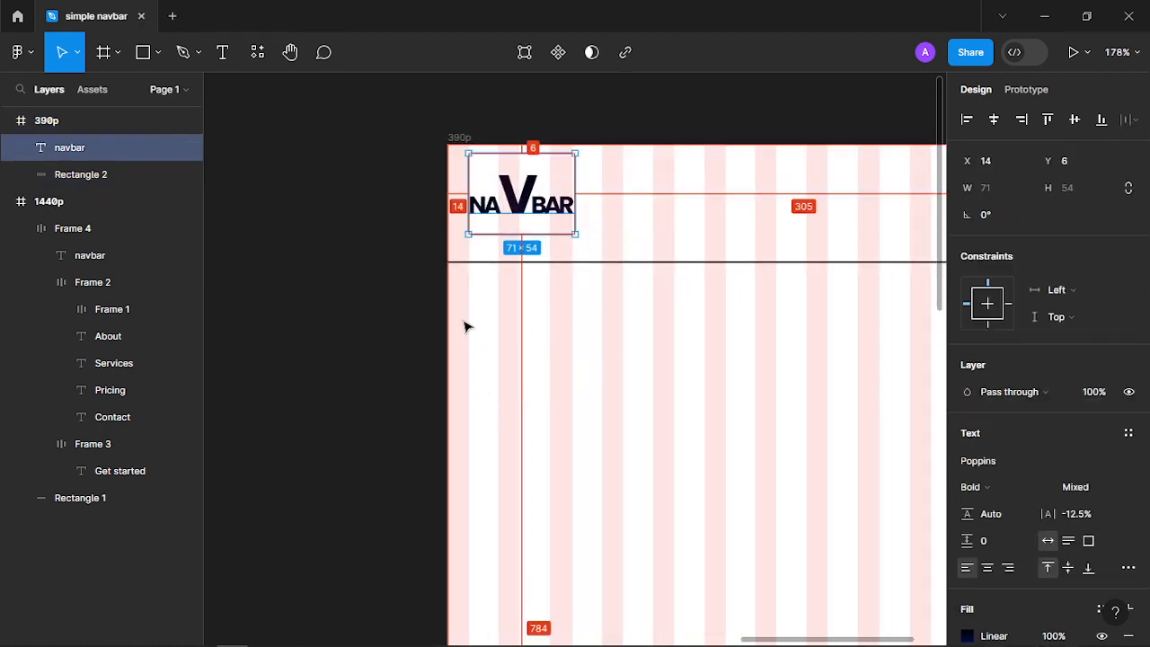
mouse_move(500, 219)
mouse_down()
mouse_move(503, 228)
mouse_move(498, 216)
mouse_up()
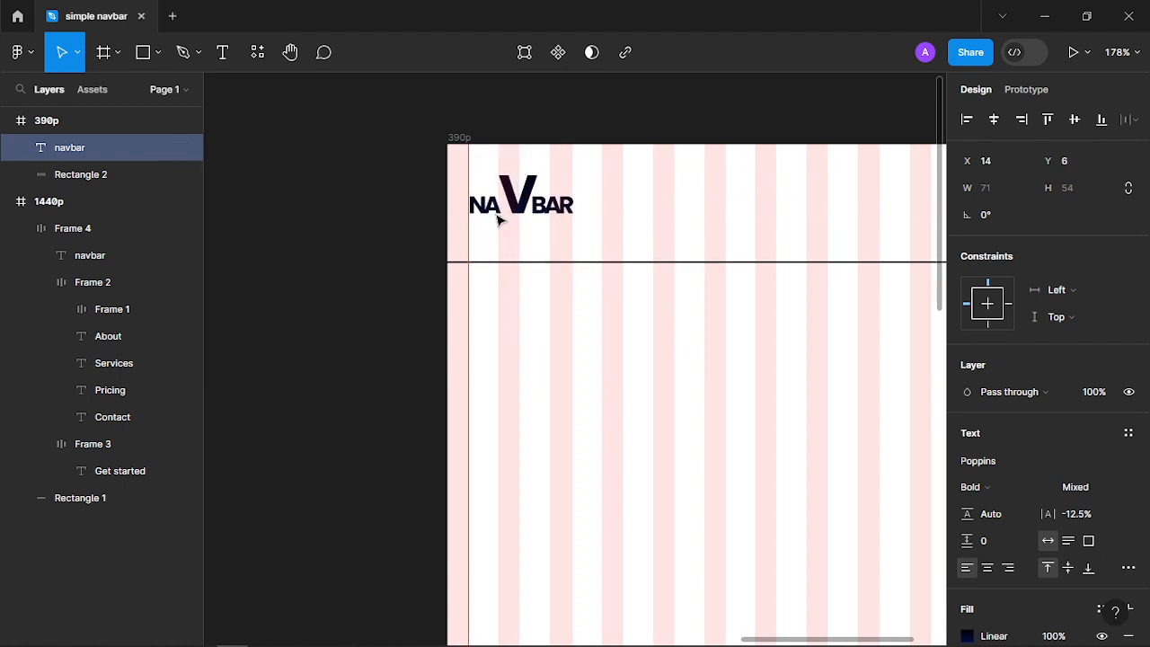
Hide the 390p frame's 12-column layout grid and clear the selection
click(463, 140)
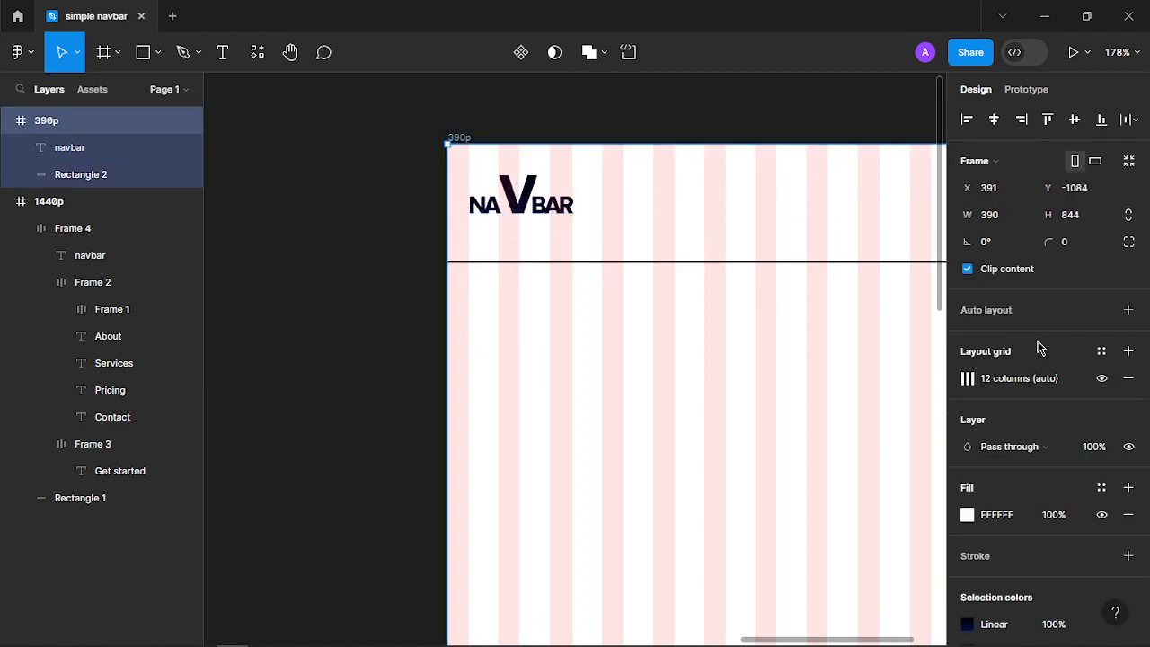
click(1098, 377)
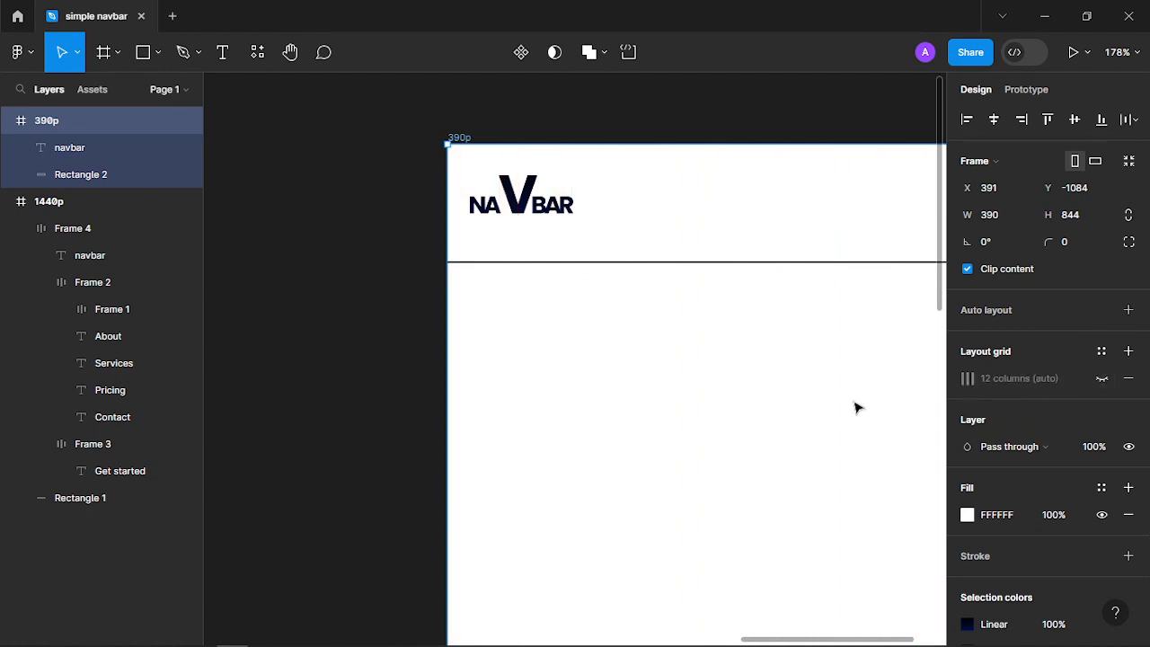
click(666, 441)
scroll(667, 430, down, 4)
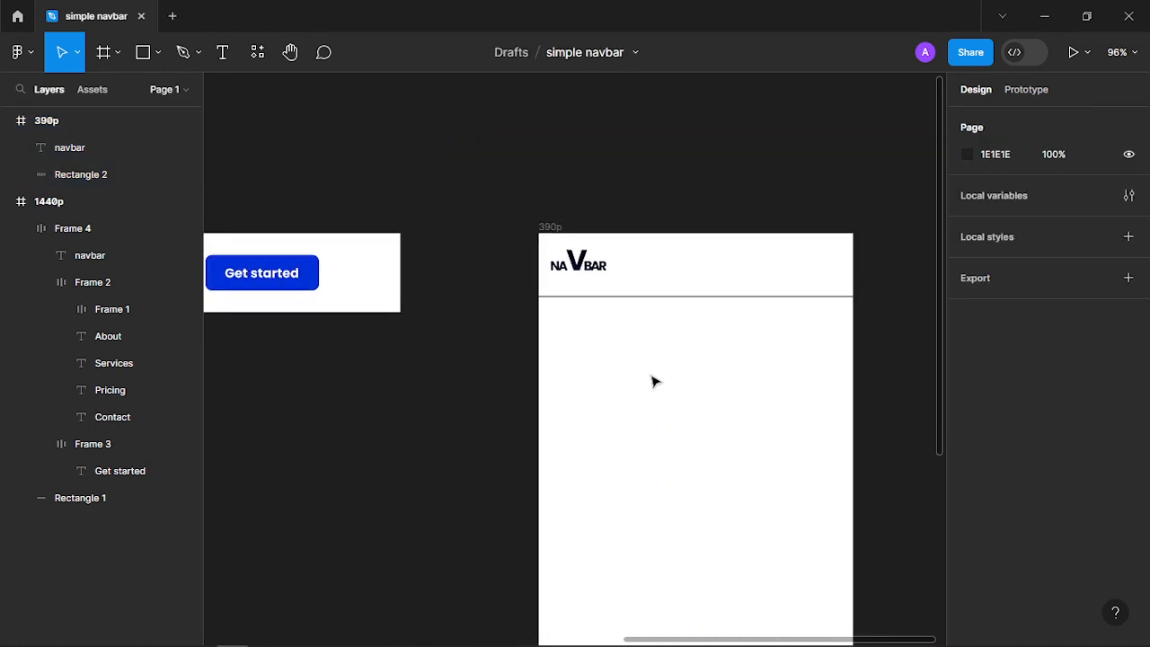
Set the whole NAVBAR logo text in the 390p frame to font size 14
click(578, 263)
scroll(1074, 476, down, 2)
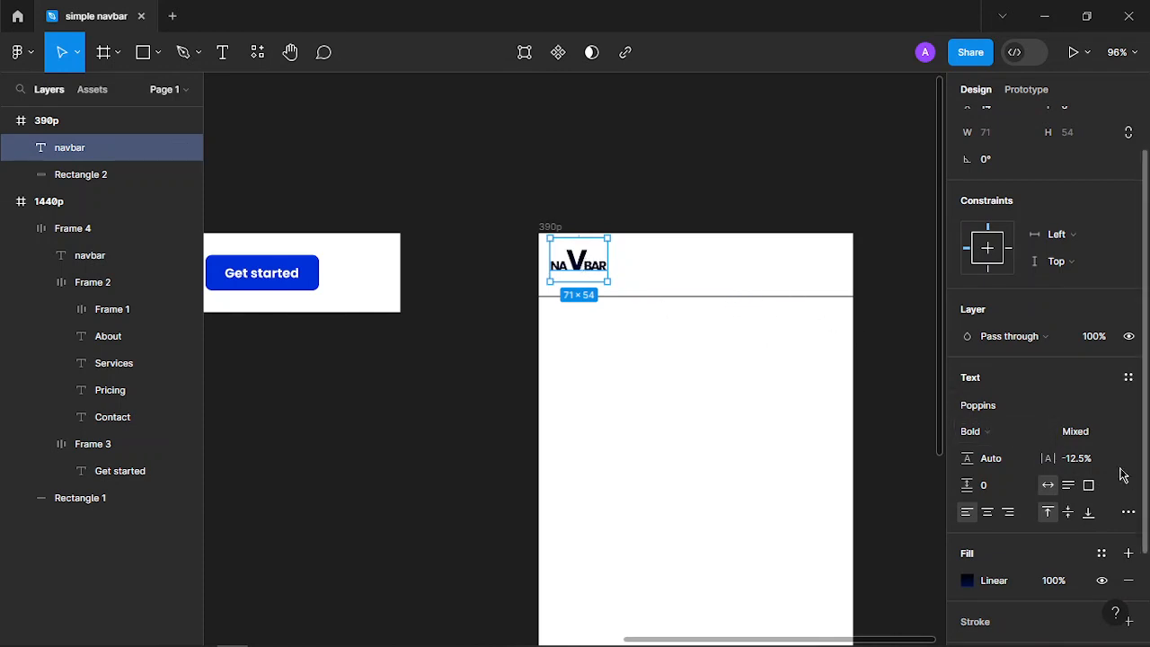
scroll(1087, 465, down, 3)
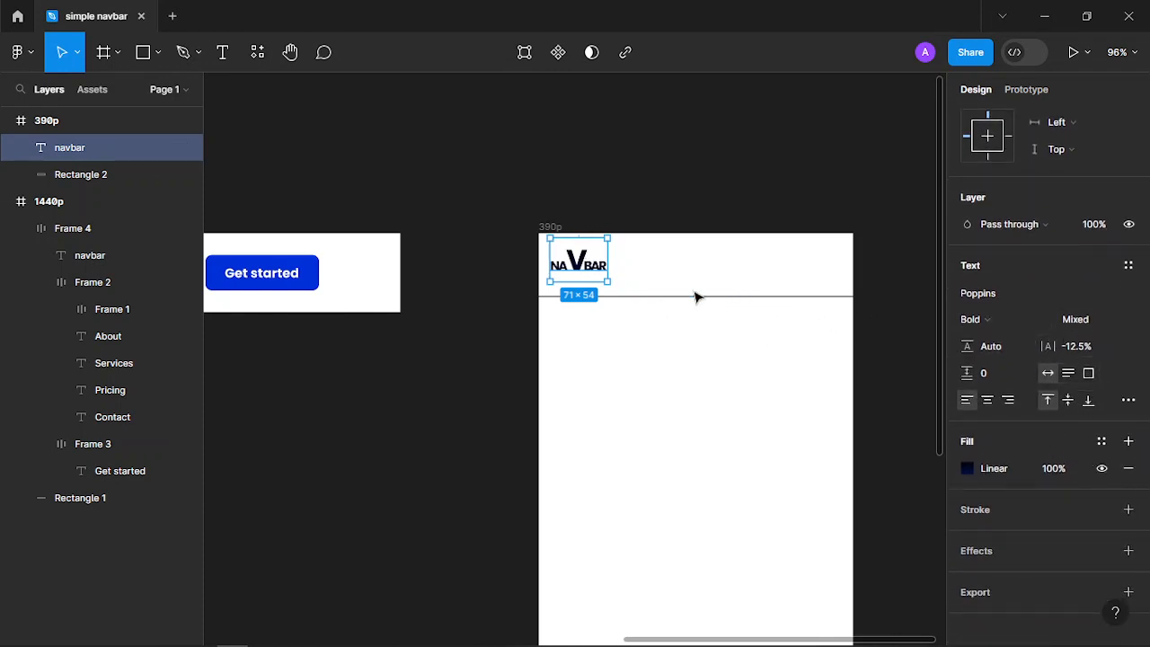
click(1070, 326)
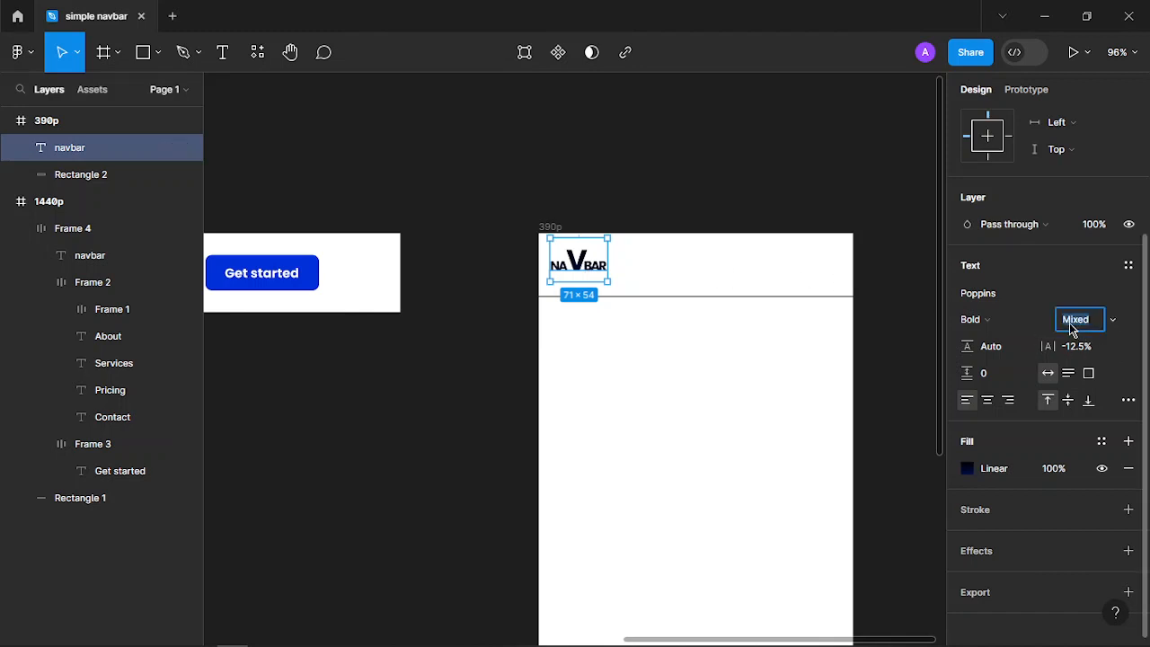
text(14)
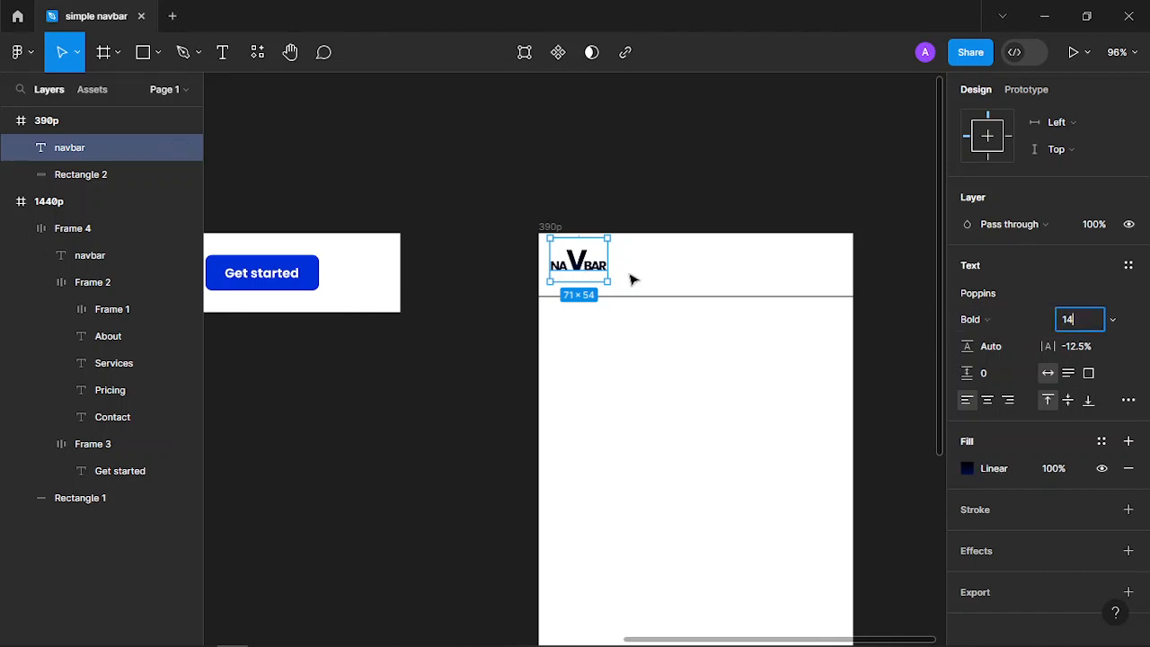
click(685, 406)
Enlarge only the letter V in the 390p frame's NAVBAR logo to font size 24 and clear the selection
click(569, 249)
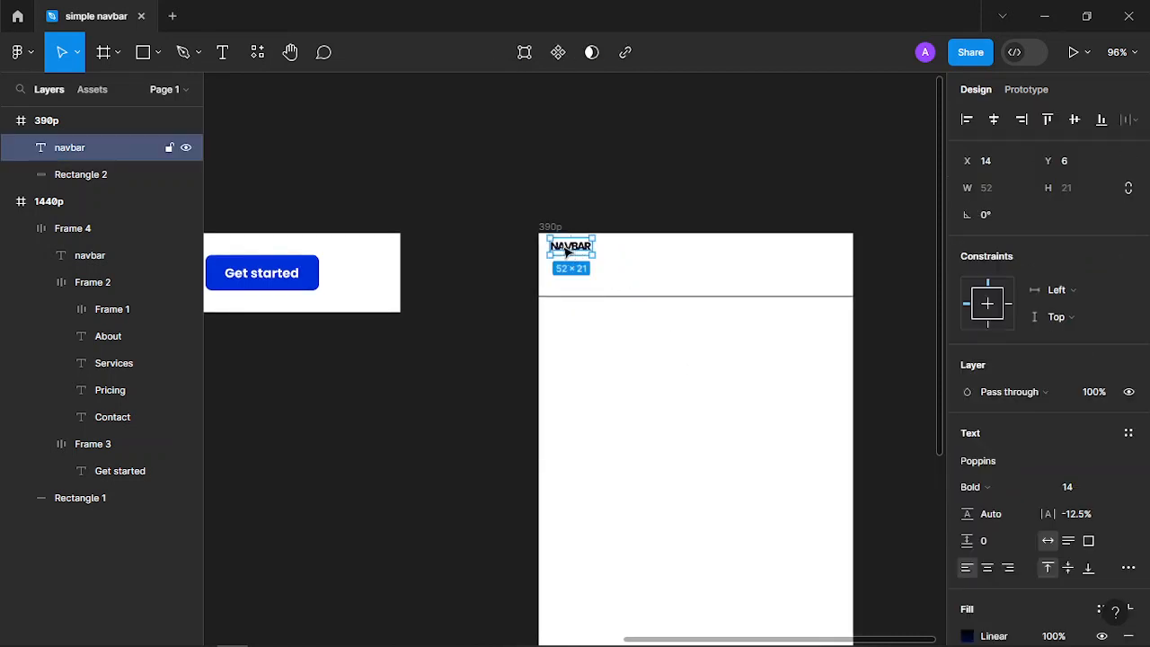
double_click(563, 246)
scroll(562, 247, up, 5)
click(564, 247)
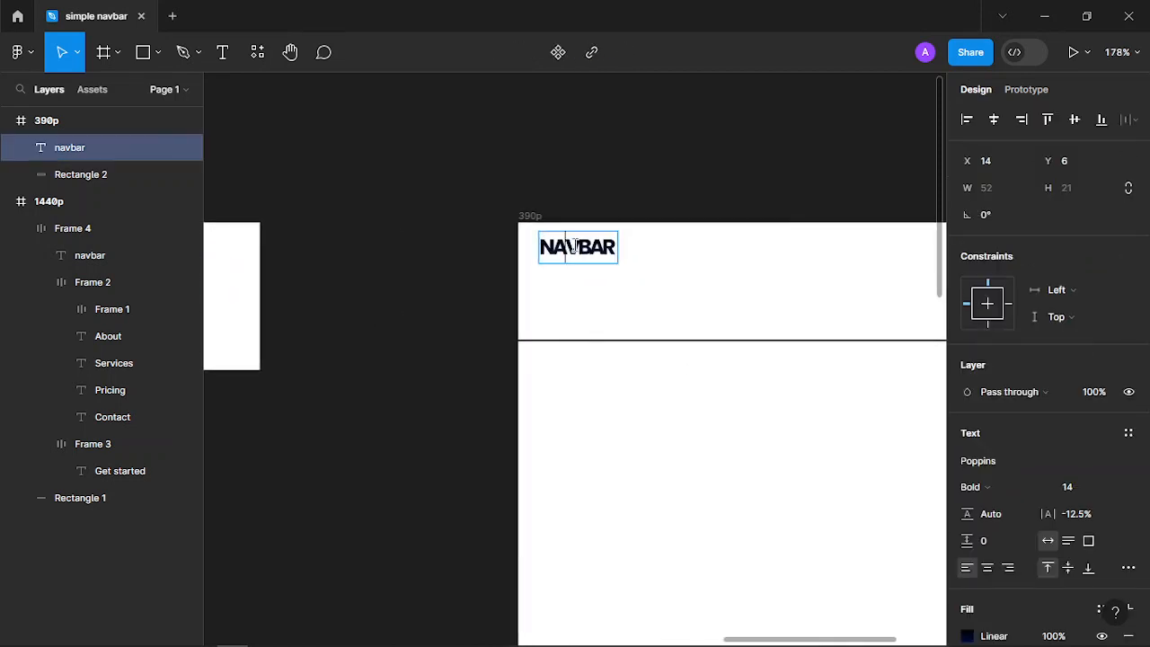
click(1068, 487)
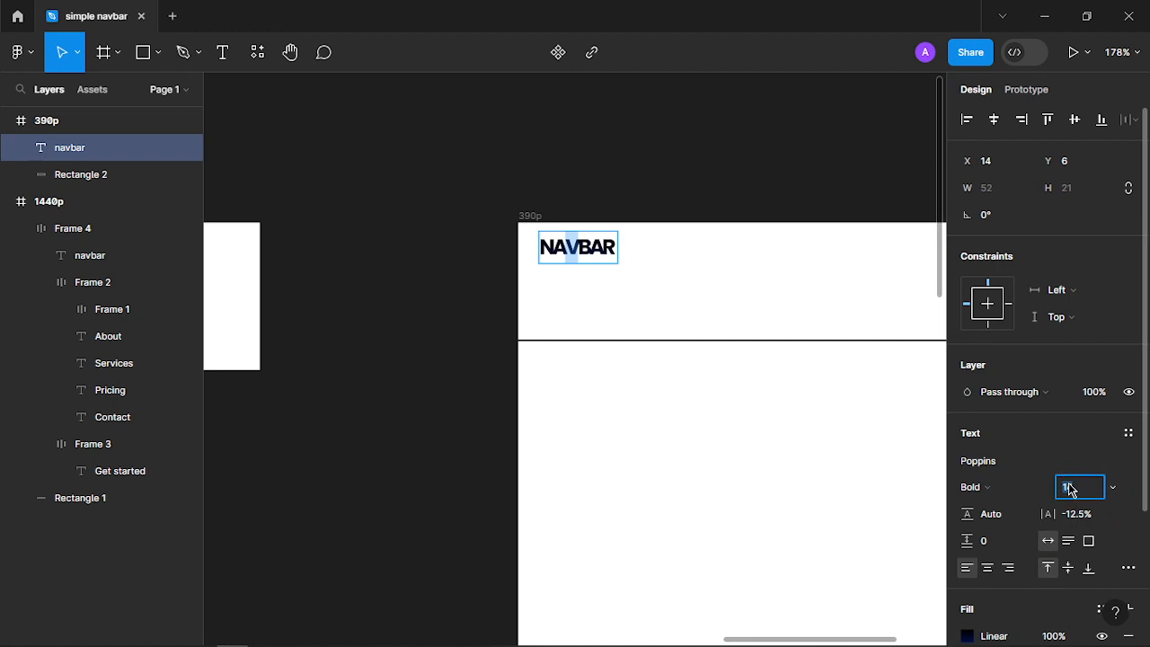
text(24)
key(Return)
key(Escape)
key(Escape)
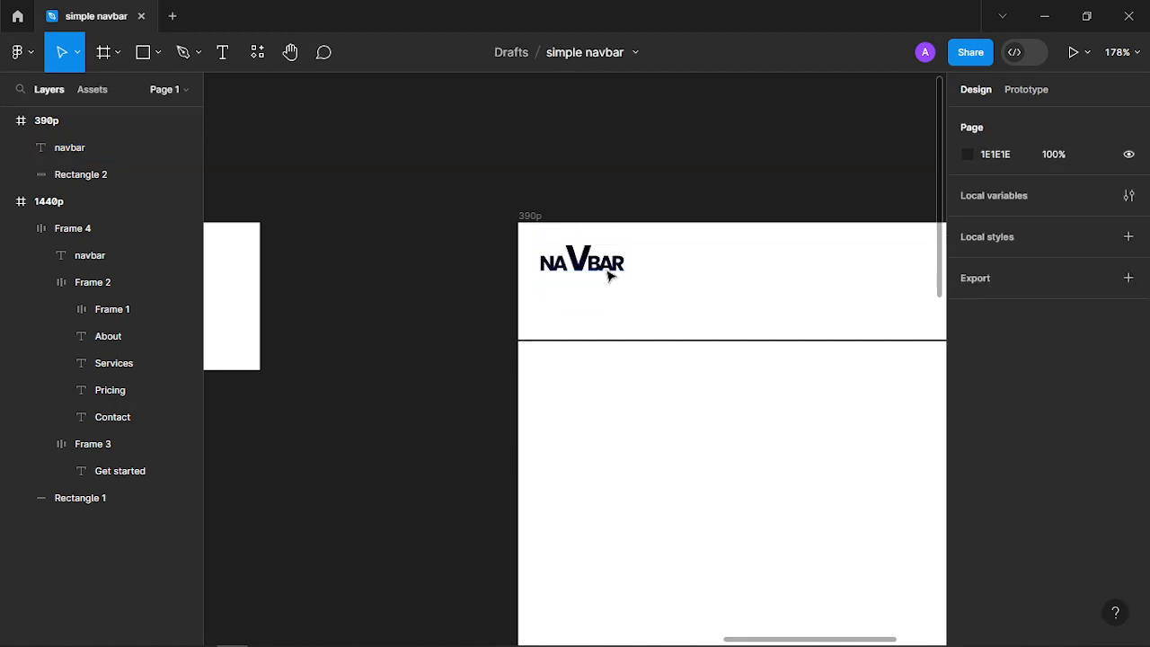
Show the 390p frame's 12-column grid and move the NAVBAR logo lower in the header, its left side at the first column's right edge
drag(596, 263, 586, 273)
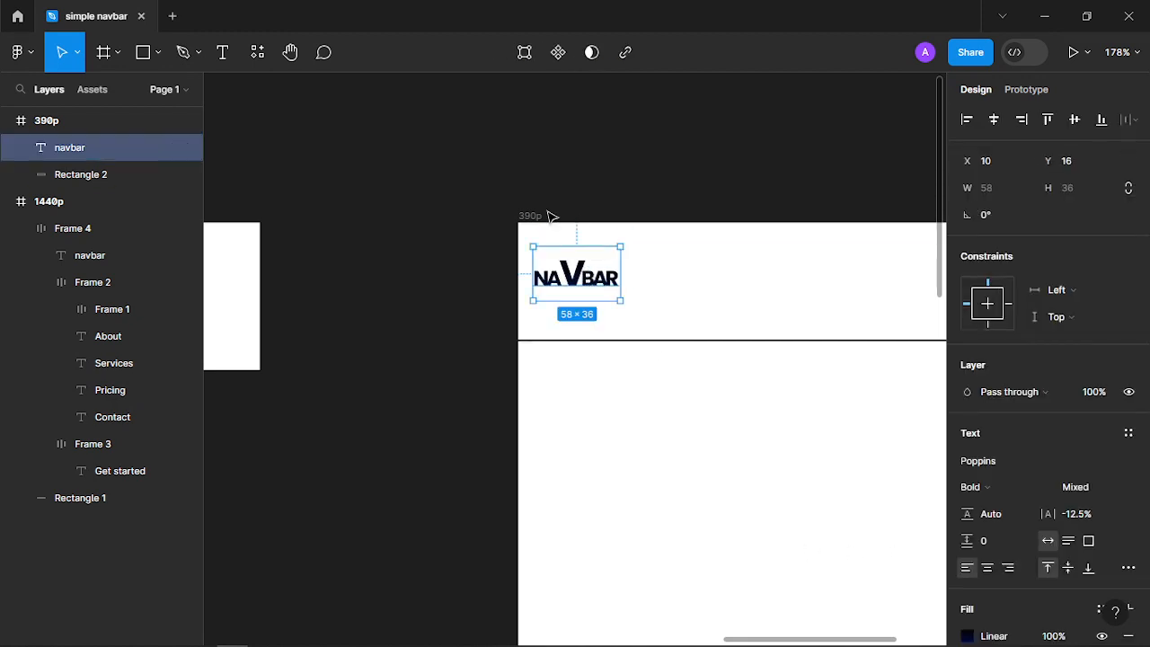
scroll(745, 416, down, 4)
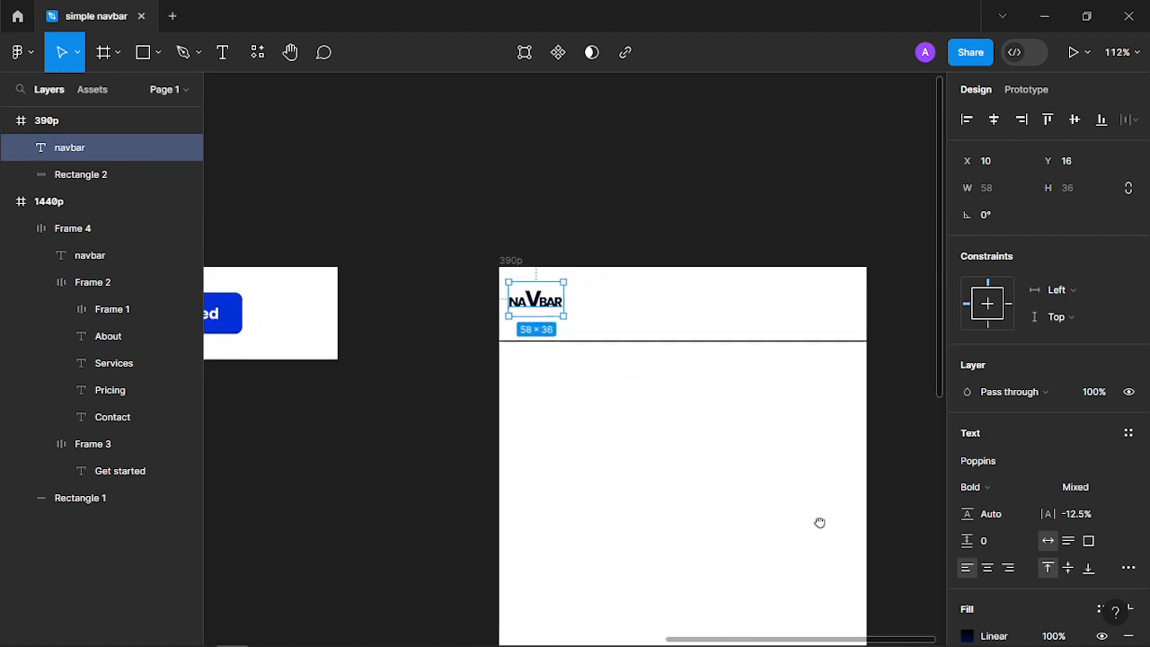
drag(820, 523, 764, 467)
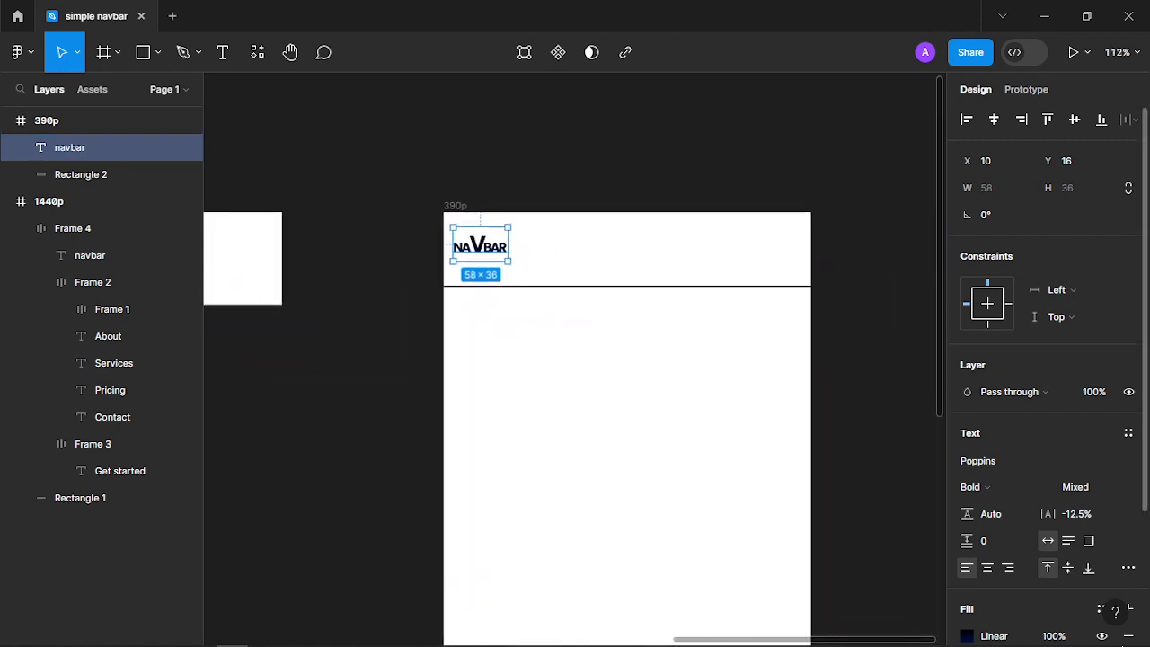
click(456, 206)
click(1102, 379)
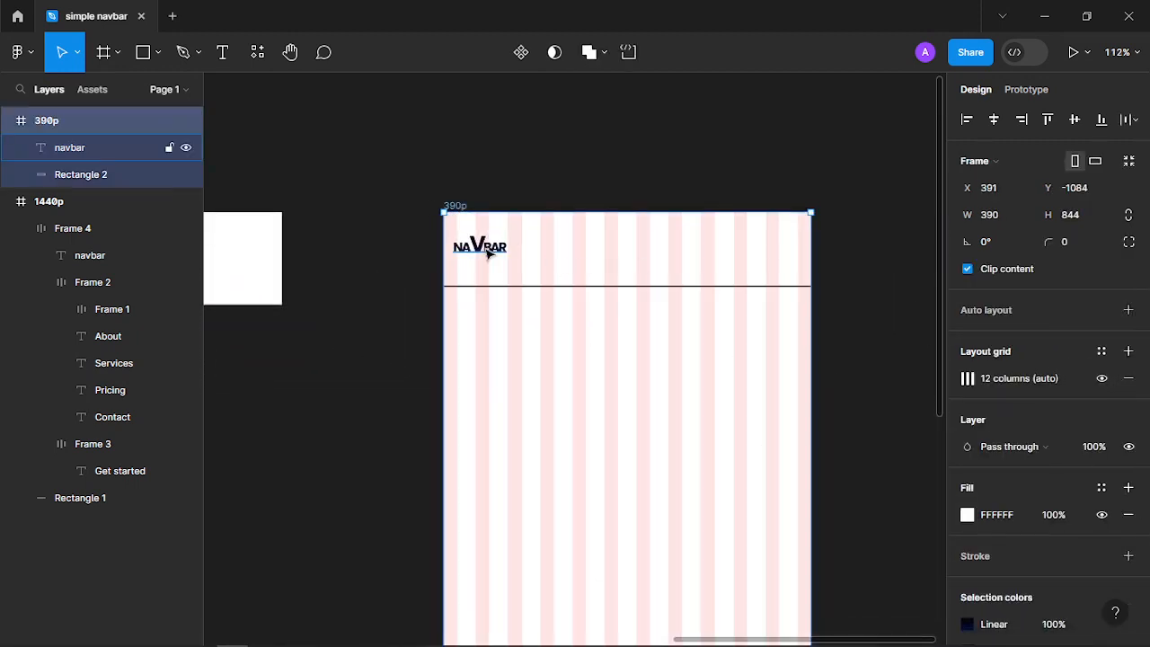
drag(488, 255, 492, 260)
Hide the 390p frame's column layout grid again and clear the selection
click(457, 206)
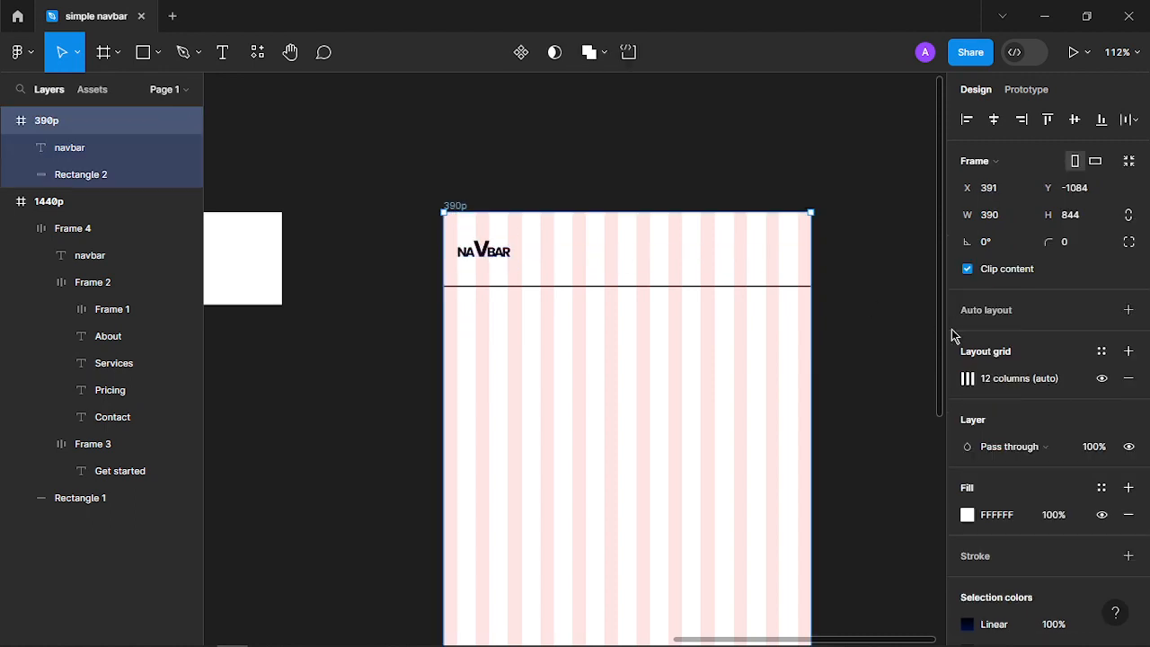
click(1102, 378)
click(655, 416)
Compare the 1440p navbar's logo, links and Get started button with the header area of the 390p frame
scroll(632, 416, down, 5)
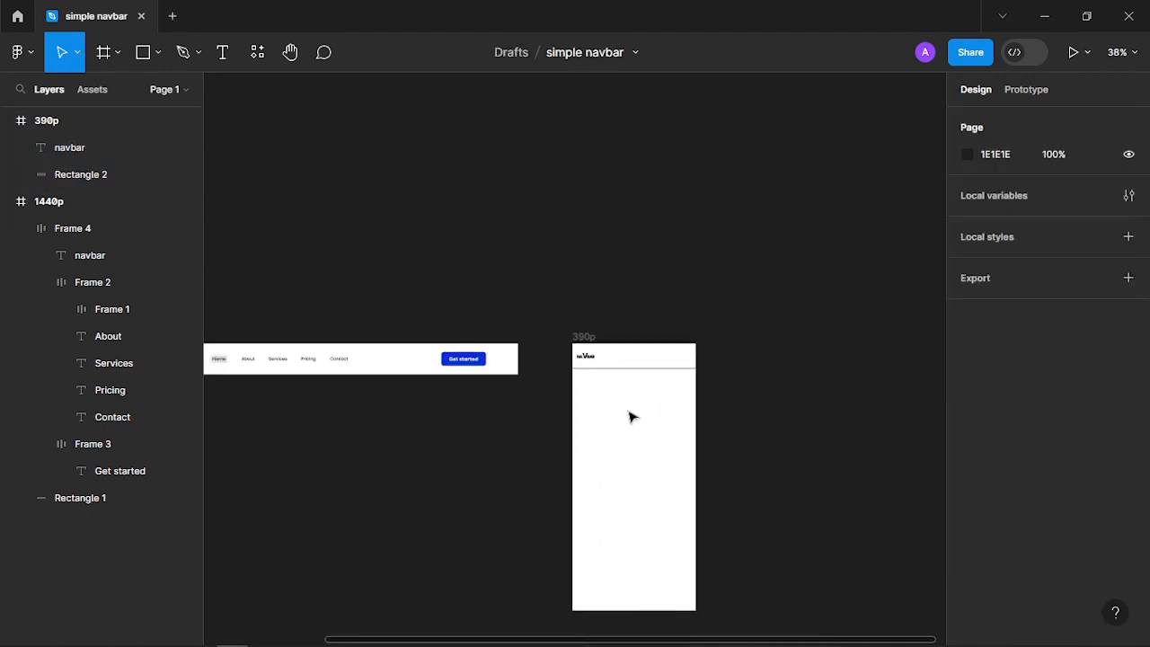
scroll(617, 455, left, 5)
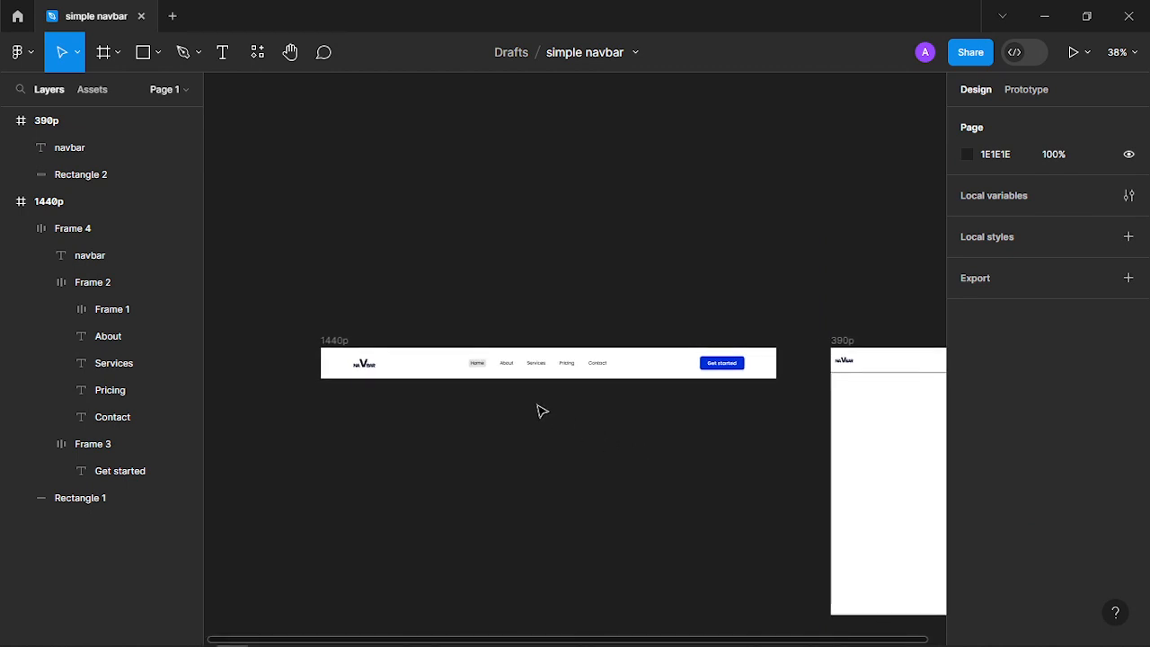
scroll(542, 410, up, 3)
click(528, 349)
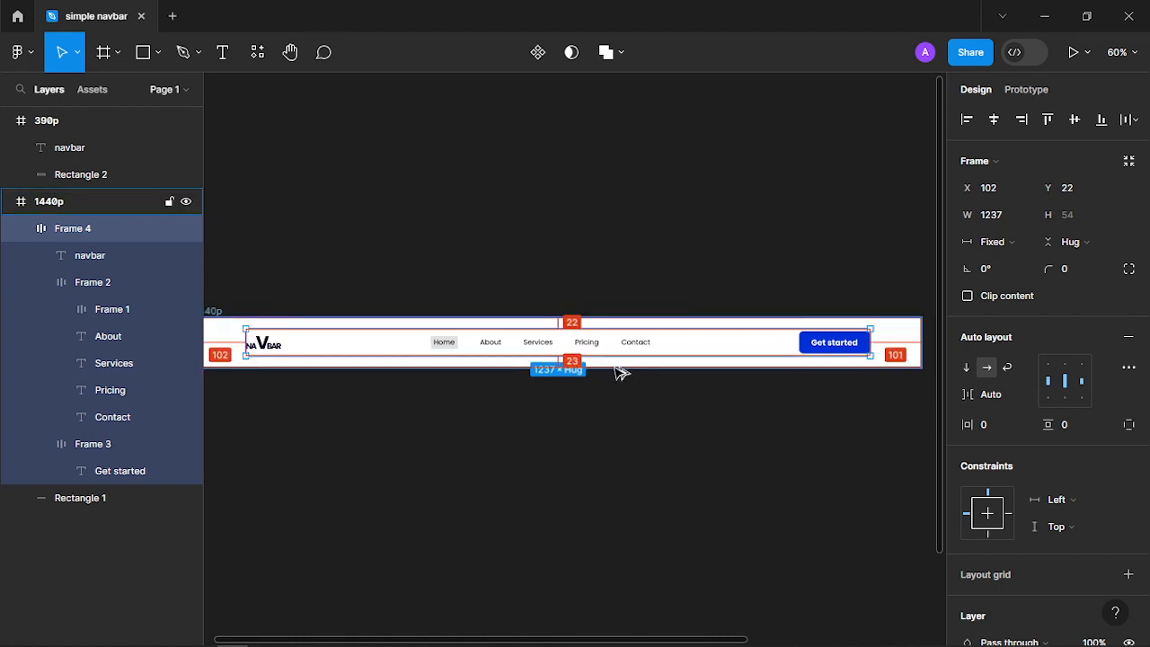
scroll(608, 362, down, 5)
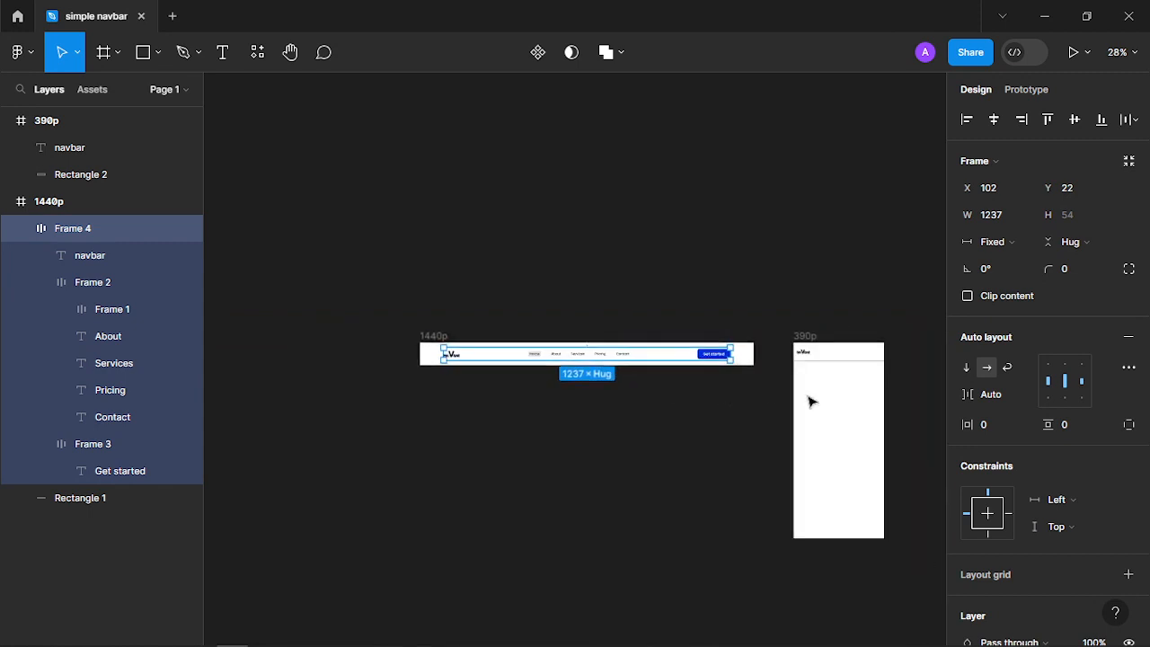
drag(812, 401, 707, 423)
scroll(675, 432, up, 4)
scroll(663, 347, up, 2)
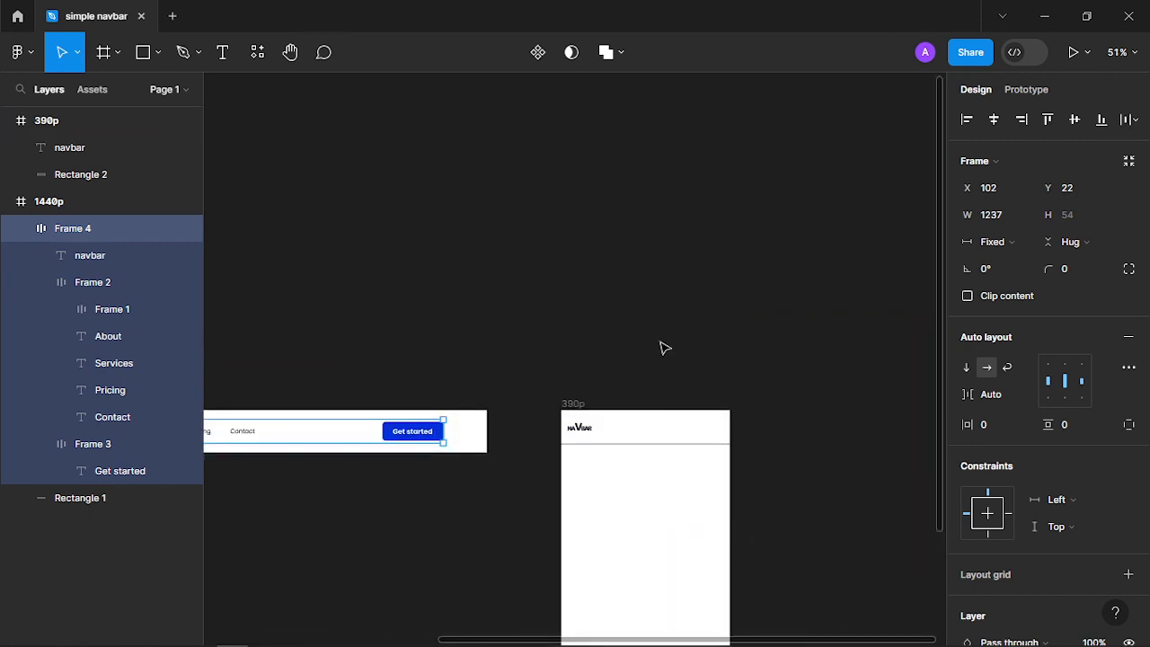
scroll(674, 450, up, 3)
drag(729, 493, 621, 466)
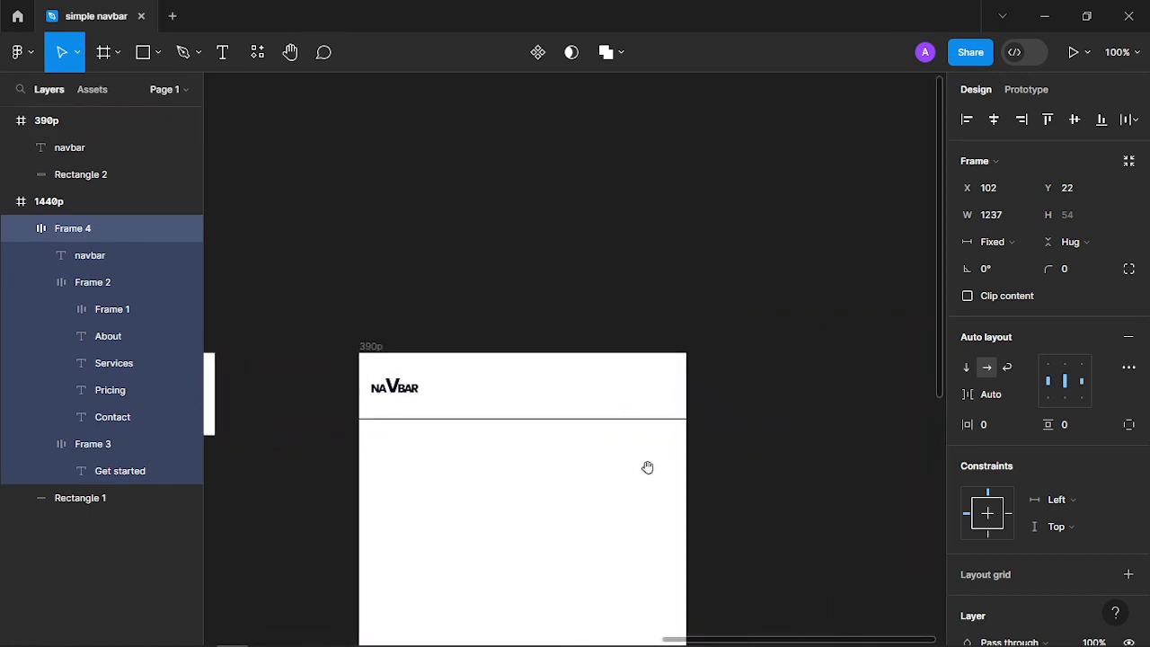
scroll(548, 491, up, 1)
scroll(531, 495, down, 4)
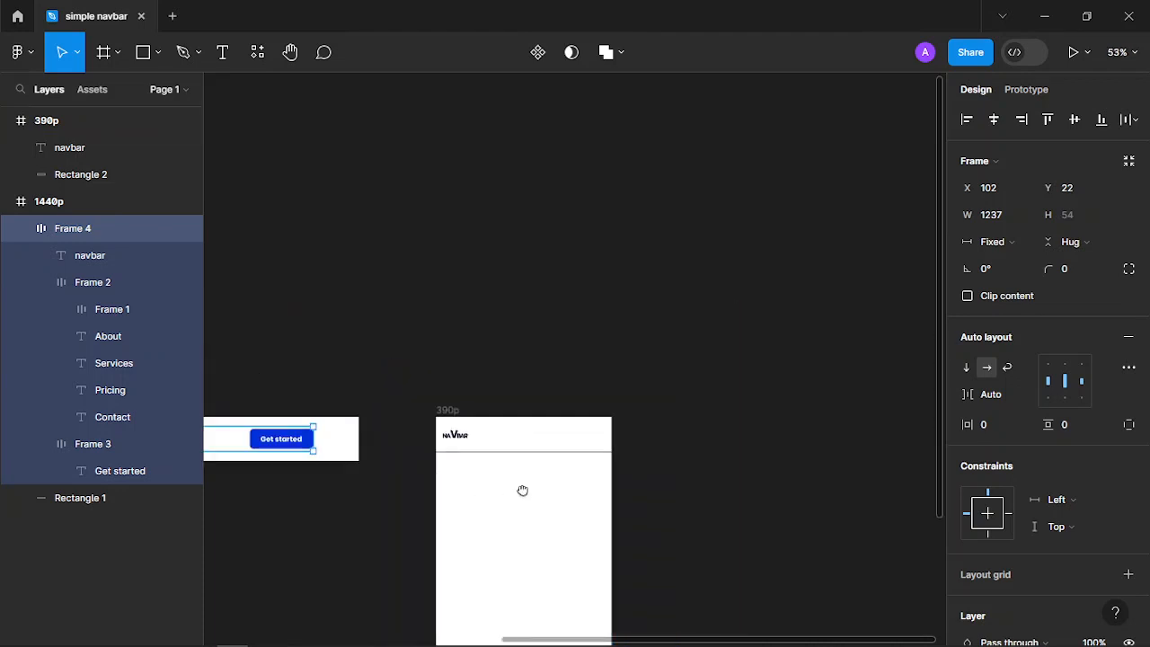
scroll(437, 406, left, 5)
scroll(450, 449, left, 5)
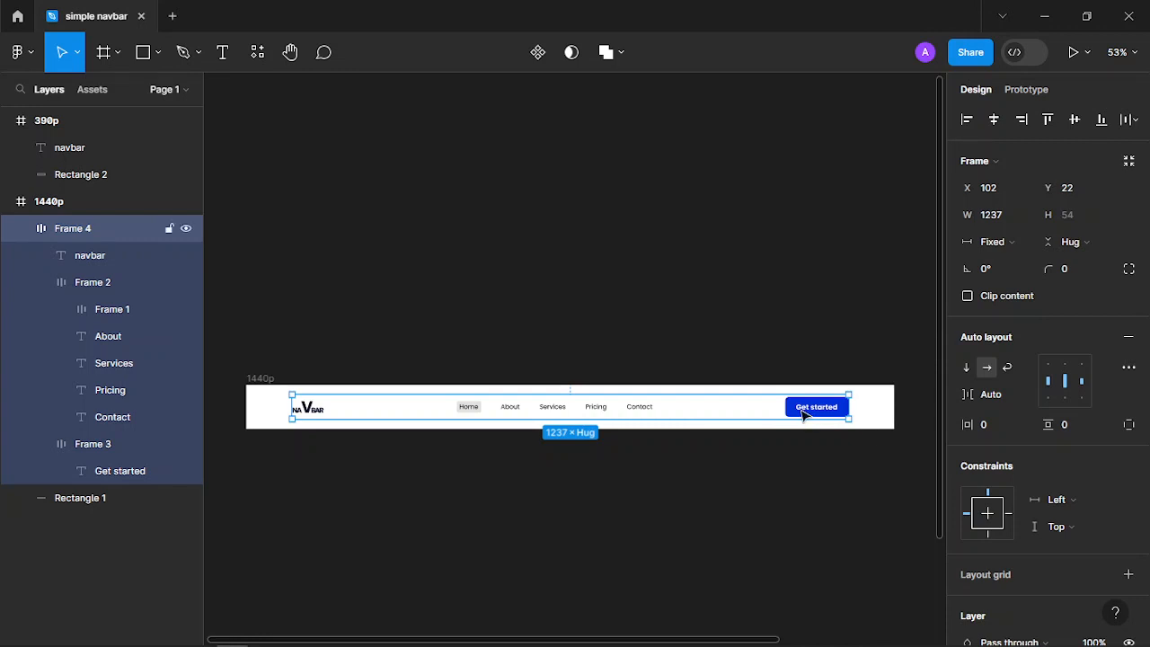
scroll(870, 473, down, 5)
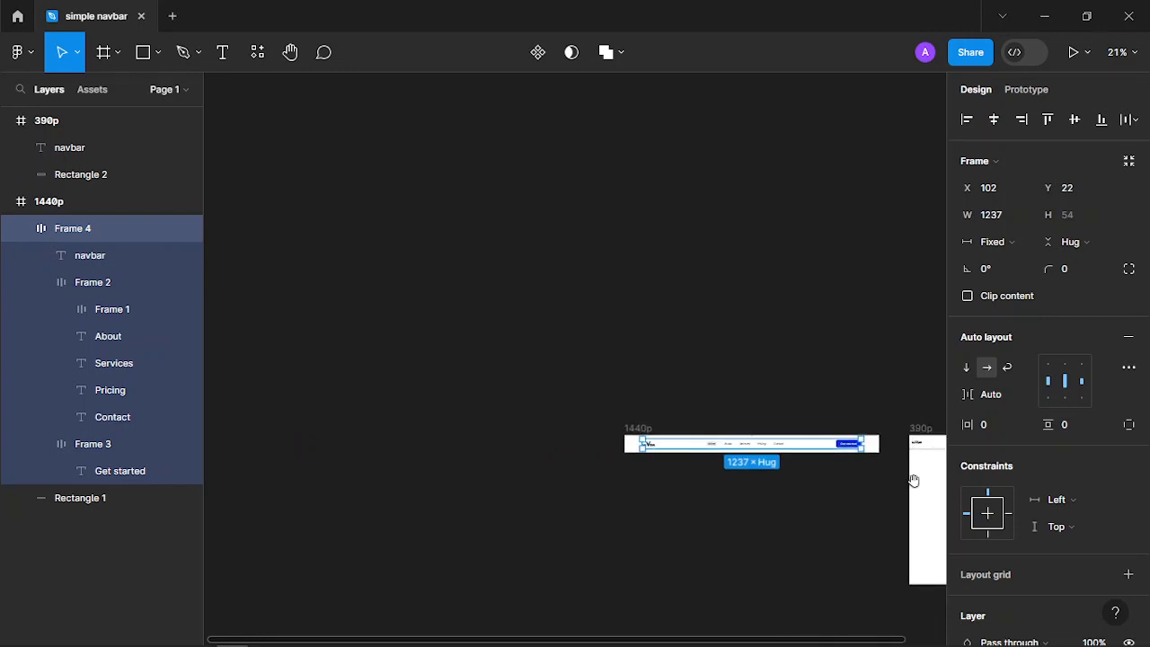
drag(914, 480, 667, 466)
scroll(707, 445, up, 2)
scroll(710, 449, up, 10)
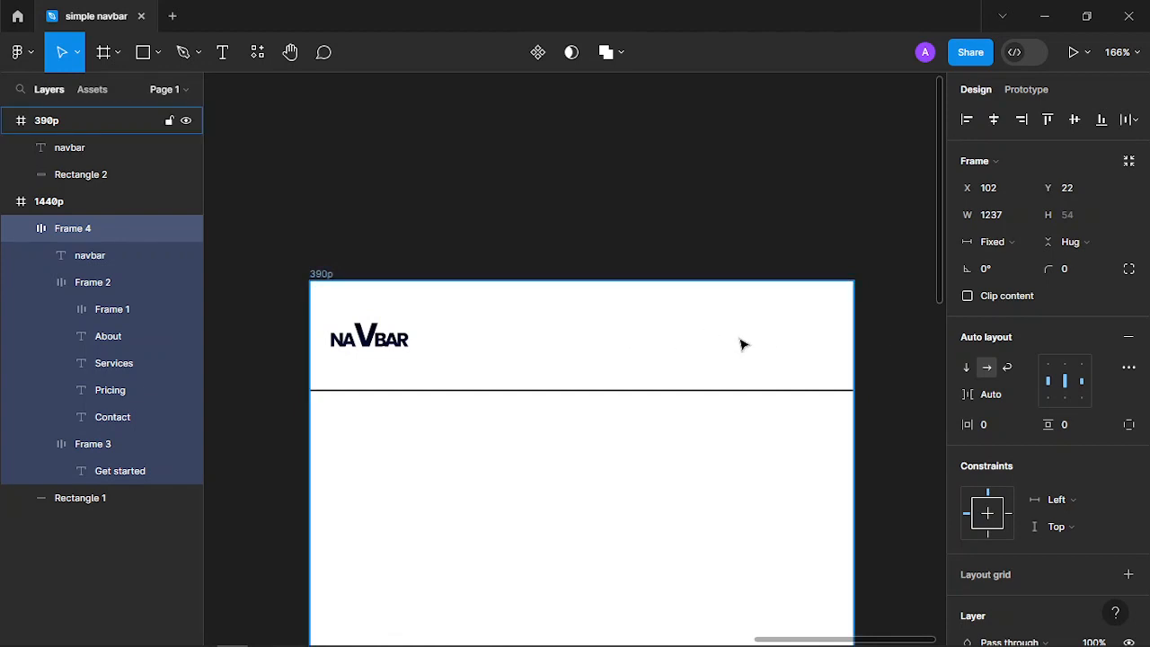
click(530, 422)
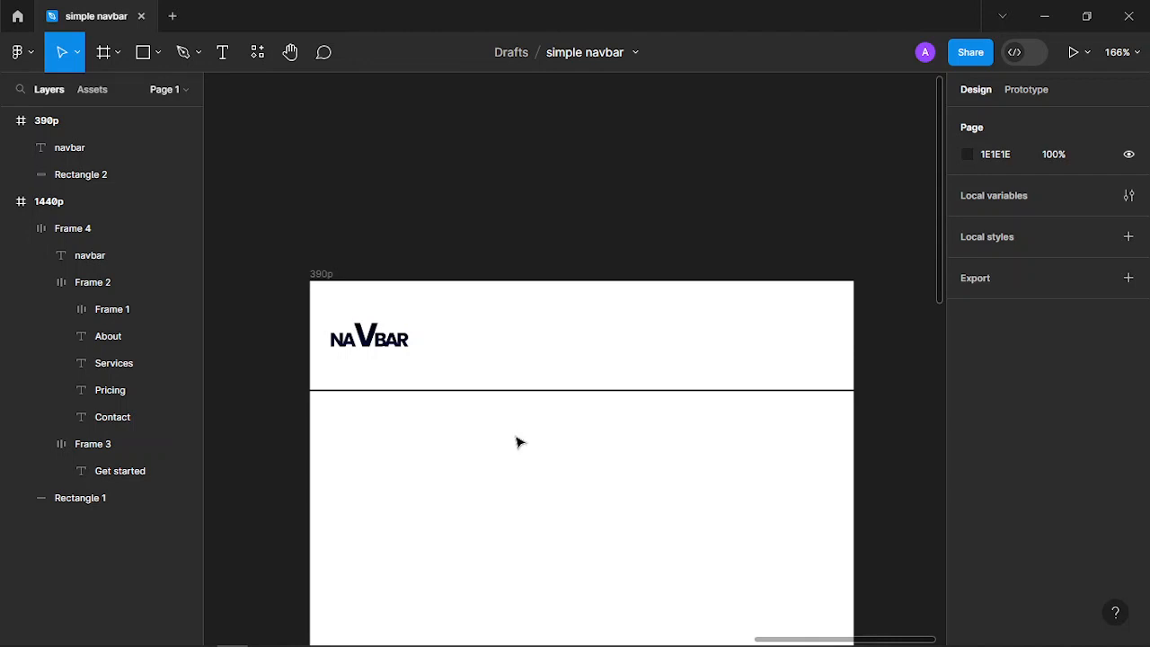
Open the plugin manager from the 390p frame
scroll(495, 423, down, 2)
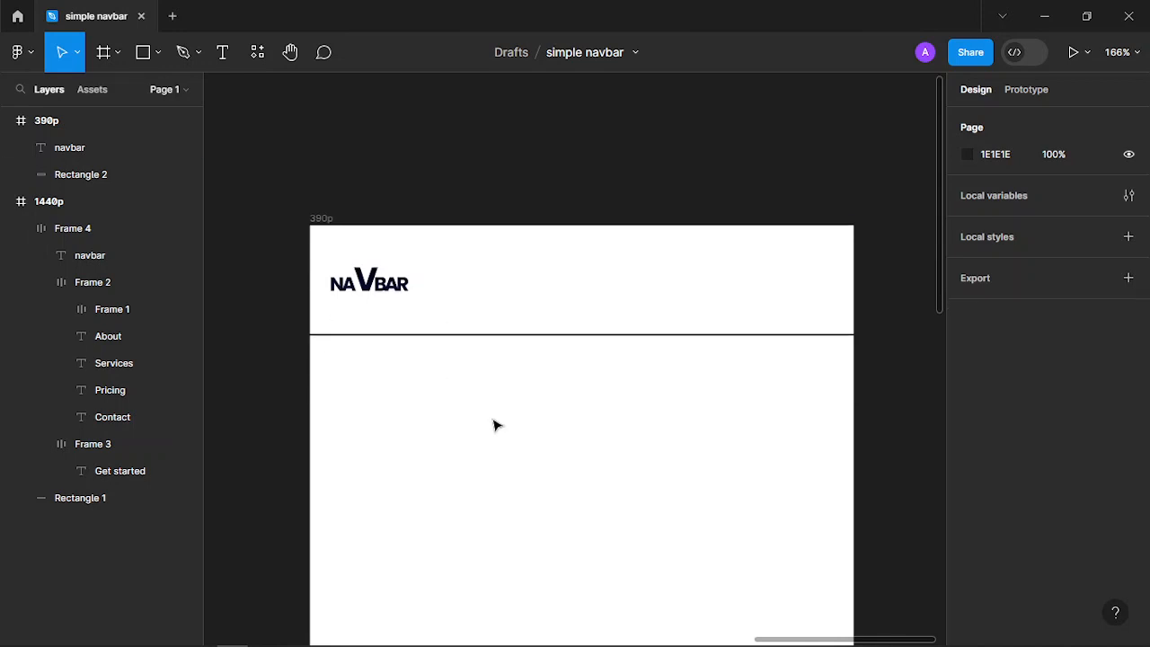
right_click(495, 424)
mouse_move(493, 505)
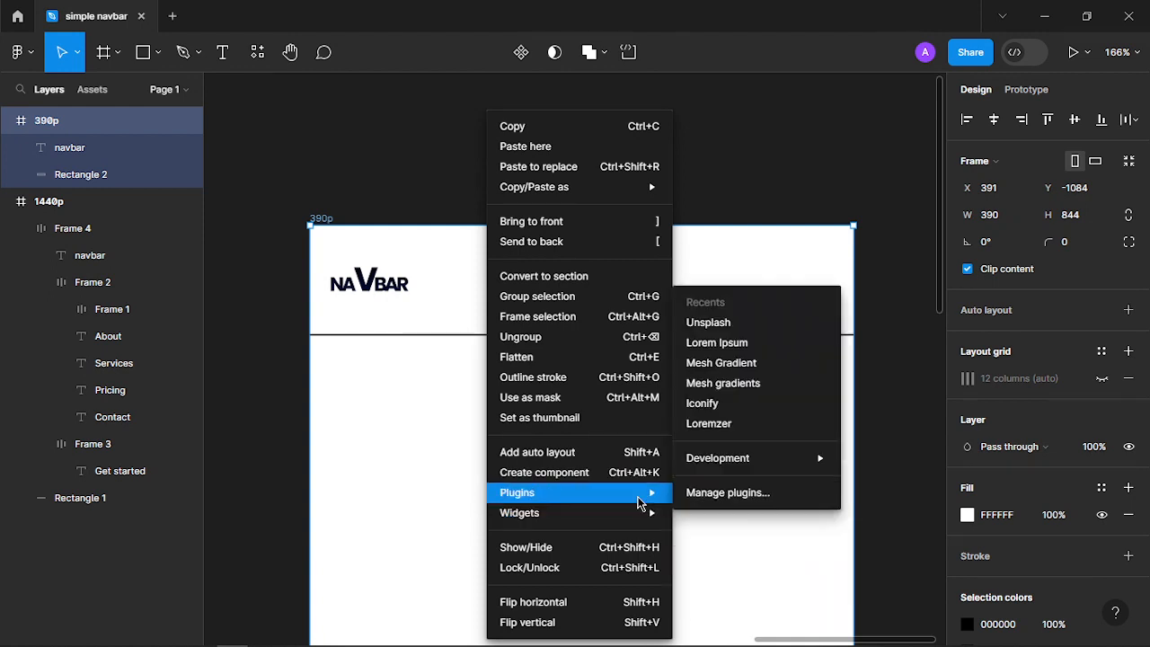
click(710, 493)
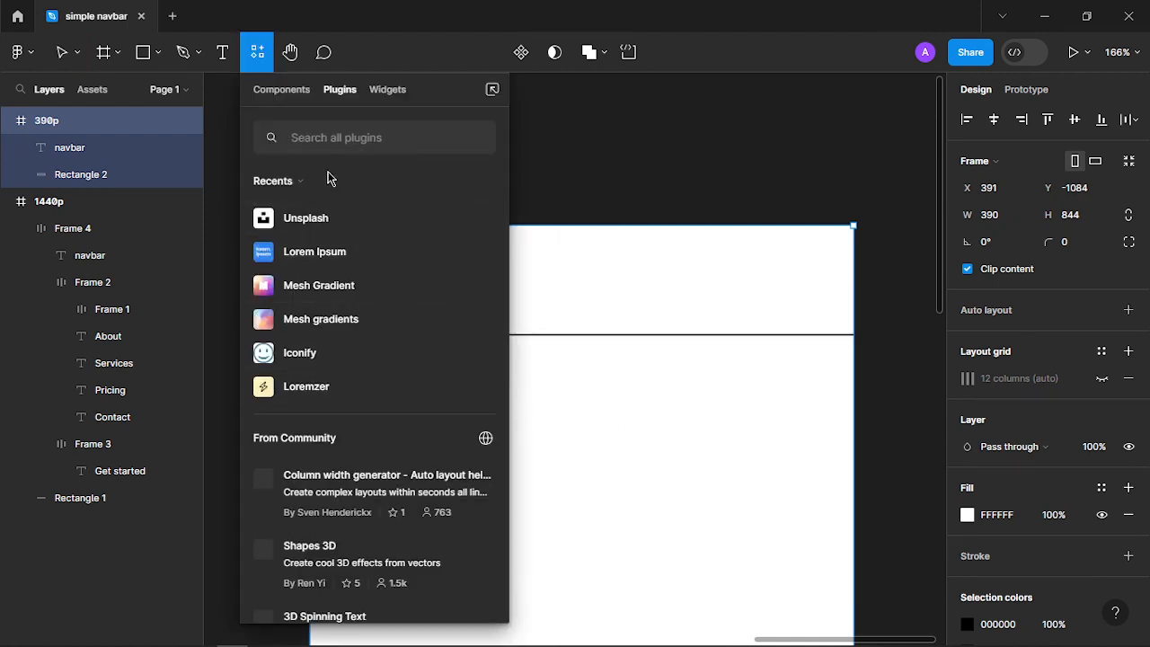
text(iconify)
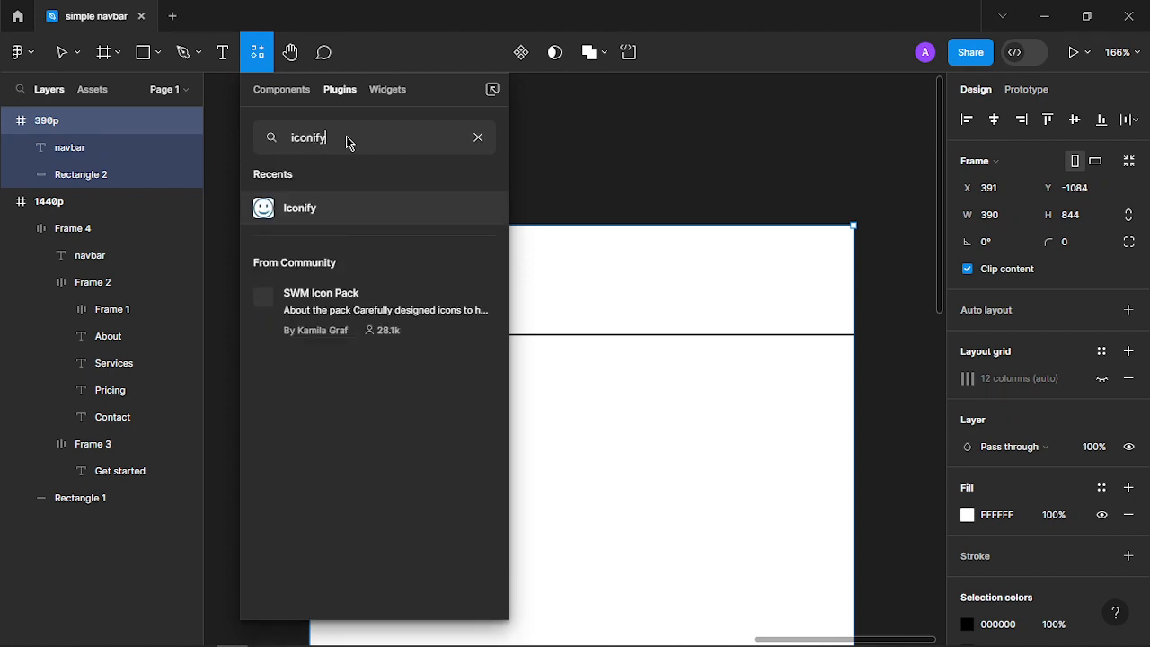
key(BackSpace)
key(BackSpace)
key(BackSpace)
key(BackSpace)
key(BackSpace)
key(BackSpace)
key(BackSpace)
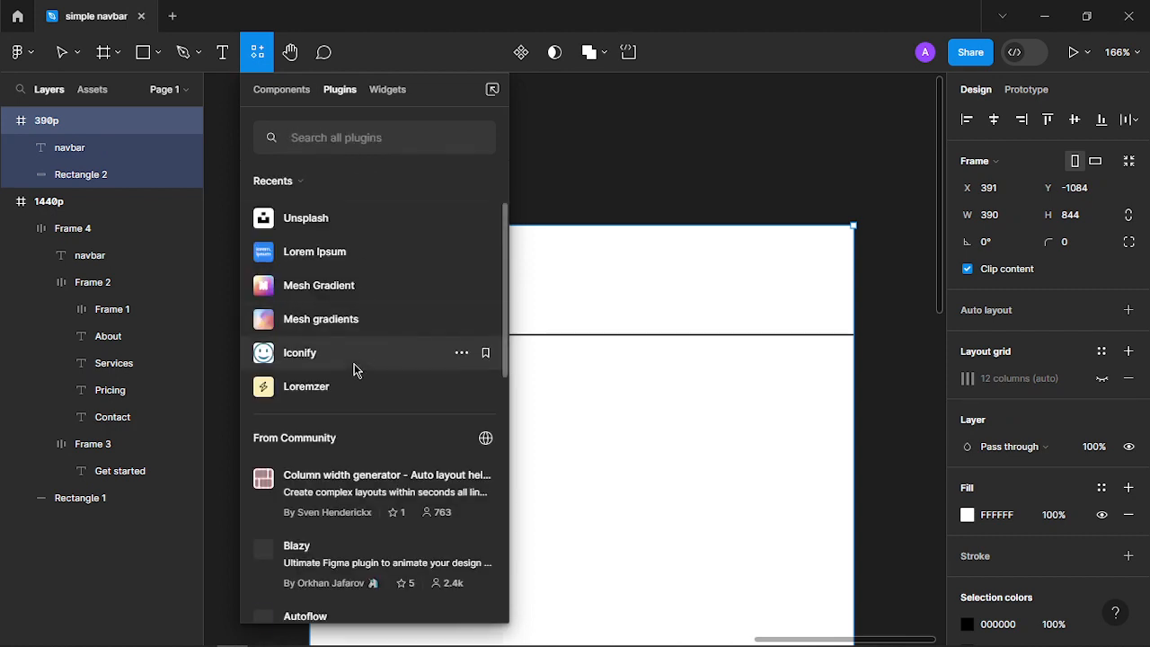
Launch the Iconify plugin and search its icons for "menu"
click(311, 360)
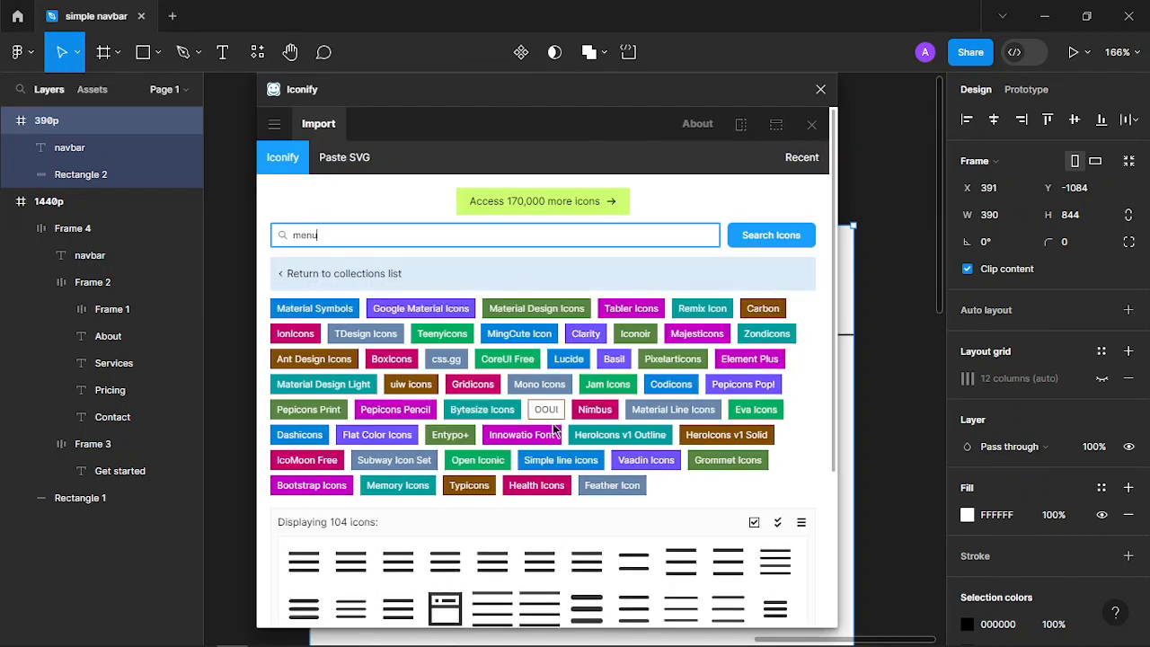
scroll(554, 440, down, 5)
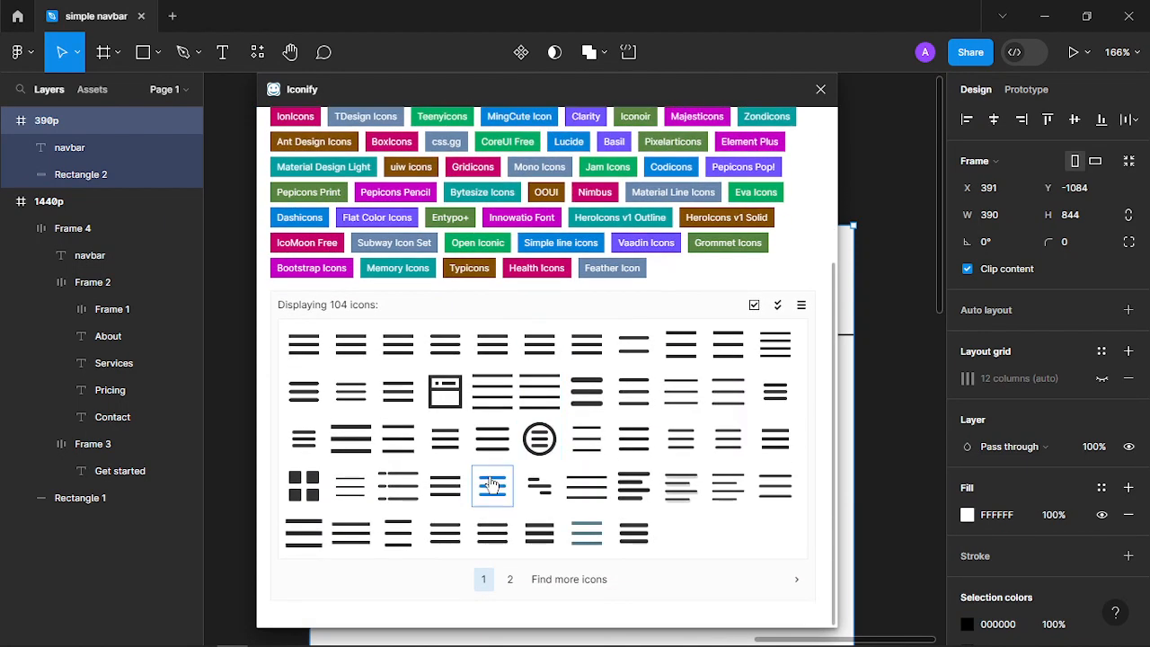
scroll(489, 454, up, 3)
scroll(490, 461, up, 2)
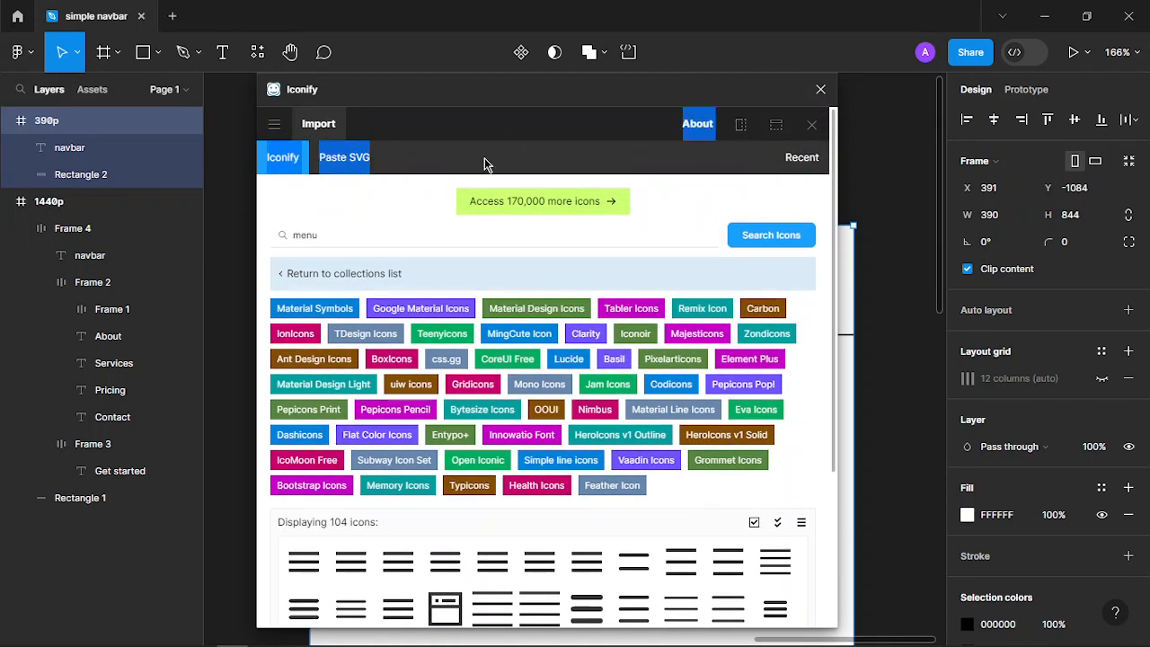
Import the ic:round-menu three-line icon from Iconify into the 390p frame below the header, at about X 252, Y 121
drag(465, 99, 258, 99)
scroll(255, 301, down, 2)
scroll(254, 301, down, 2)
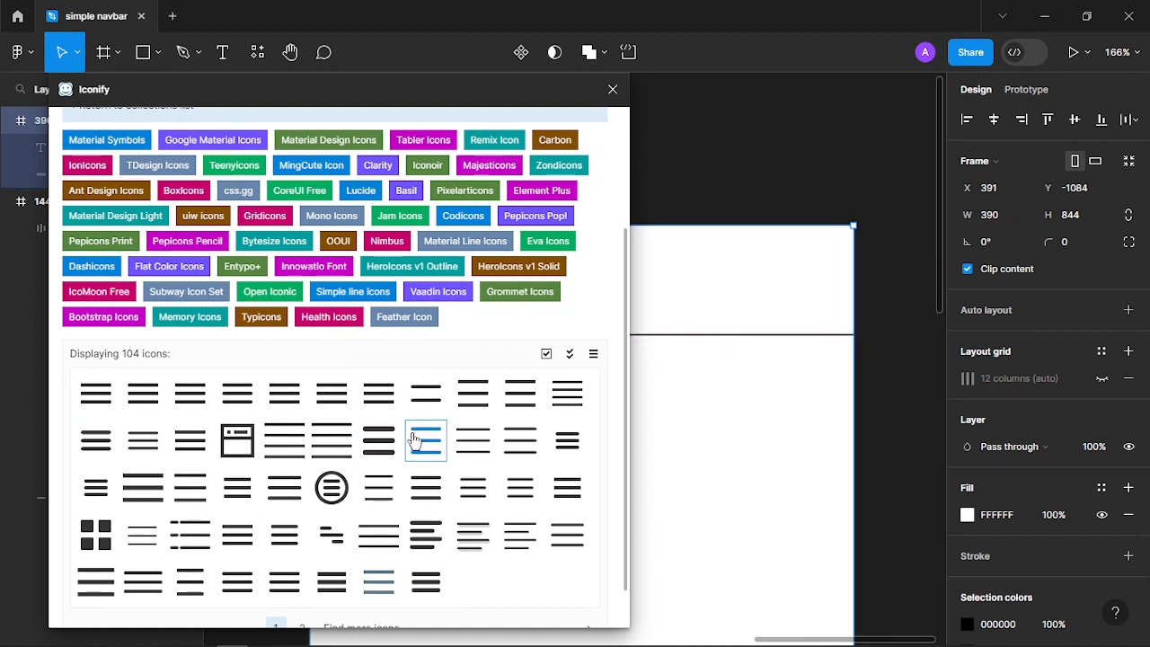
click(248, 397)
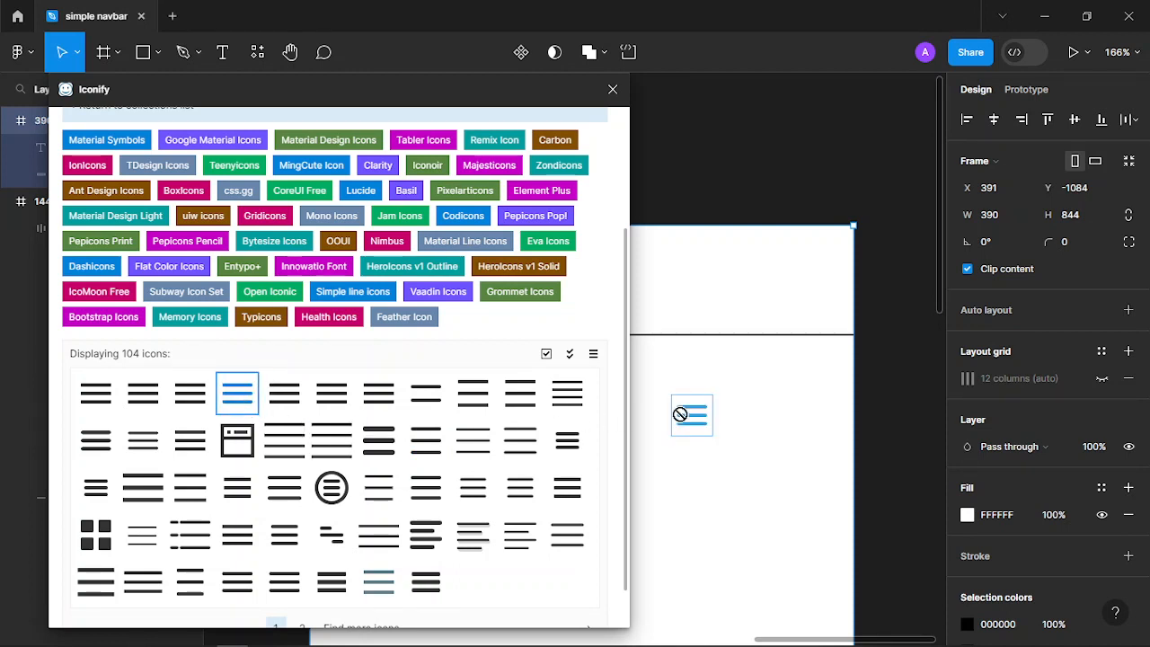
drag(680, 415, 689, 421)
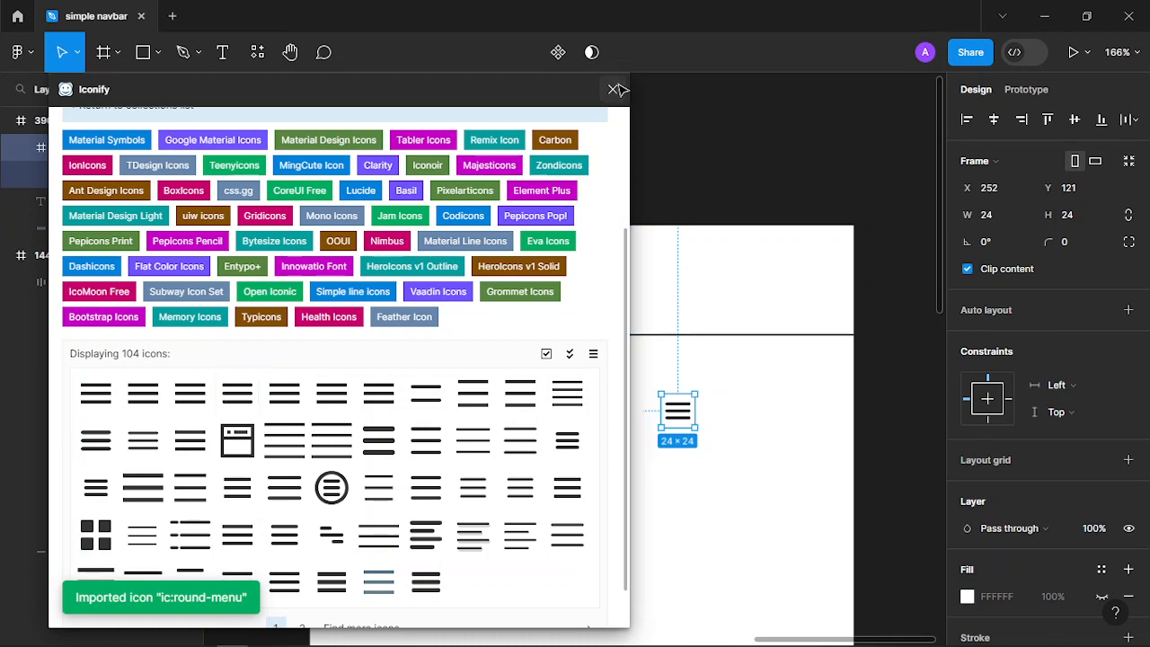
Close Iconify, pull the three-line vector out of its ic:round-menu frame, and delete the emptied frame
click(616, 89)
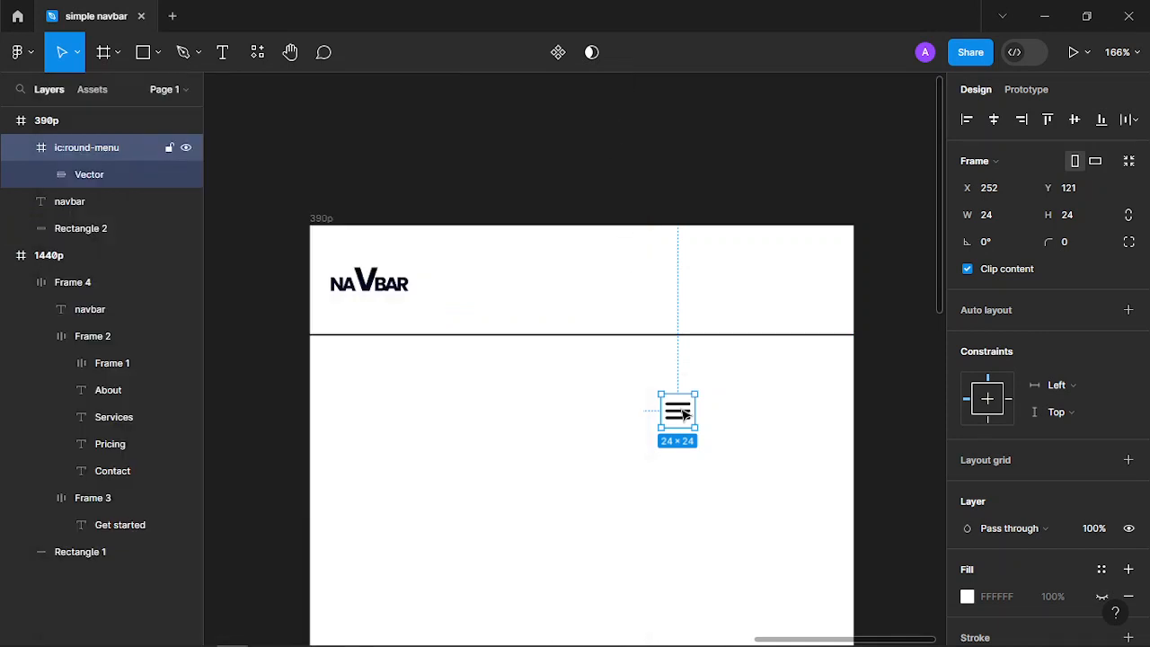
double_click(683, 414)
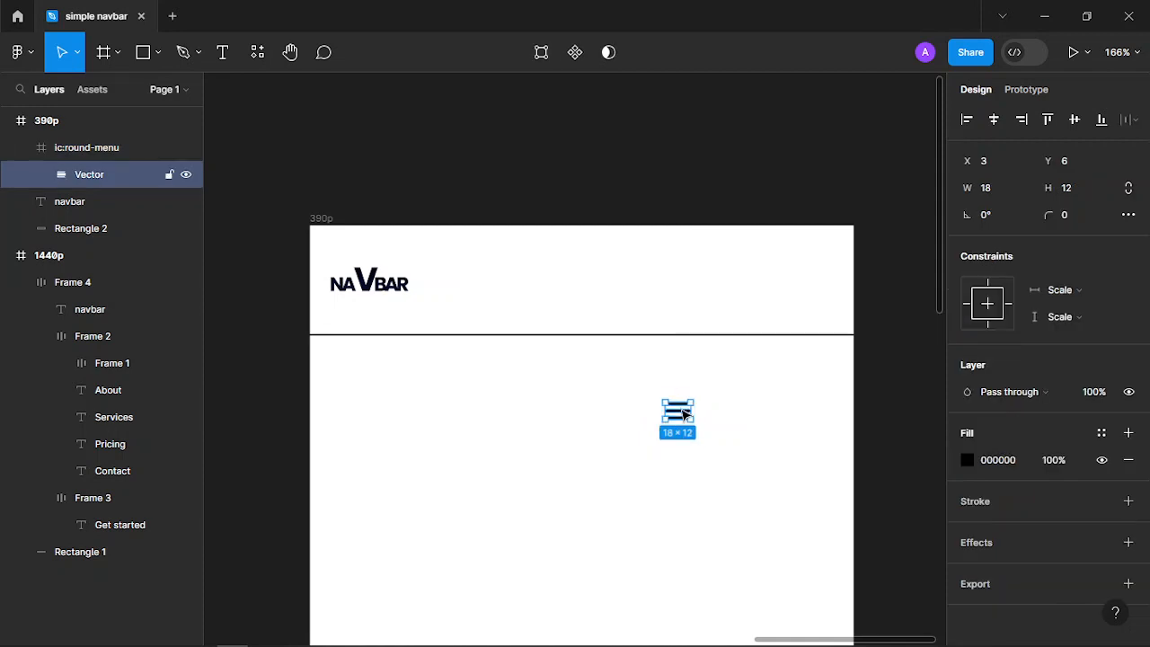
drag(683, 414, 524, 394)
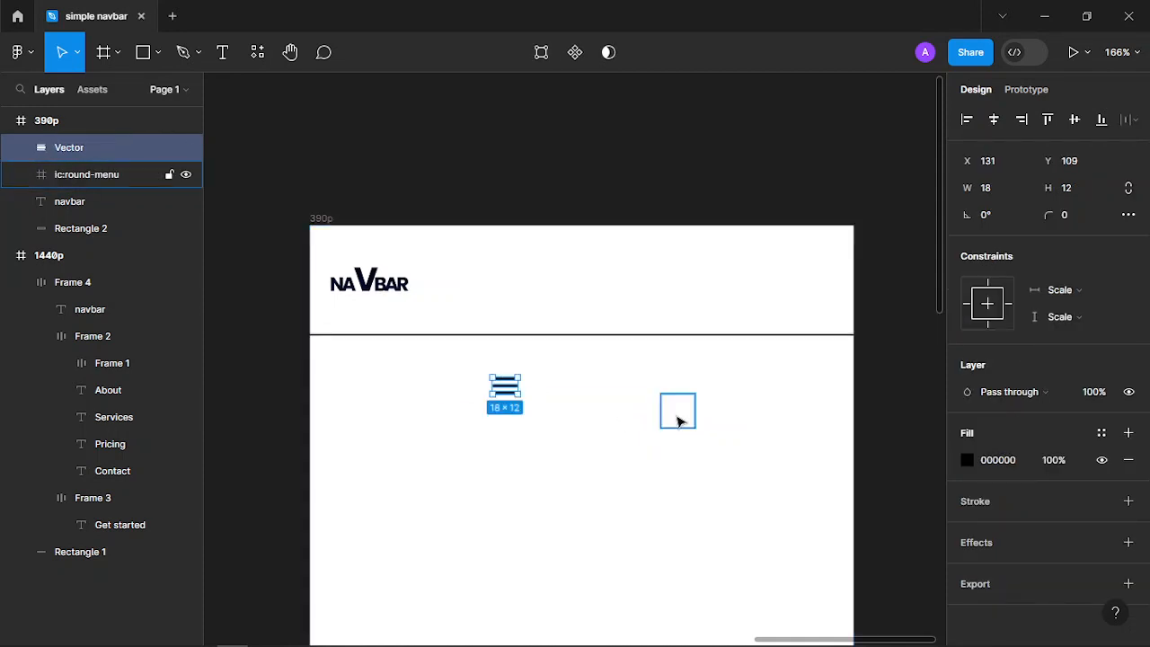
click(680, 421)
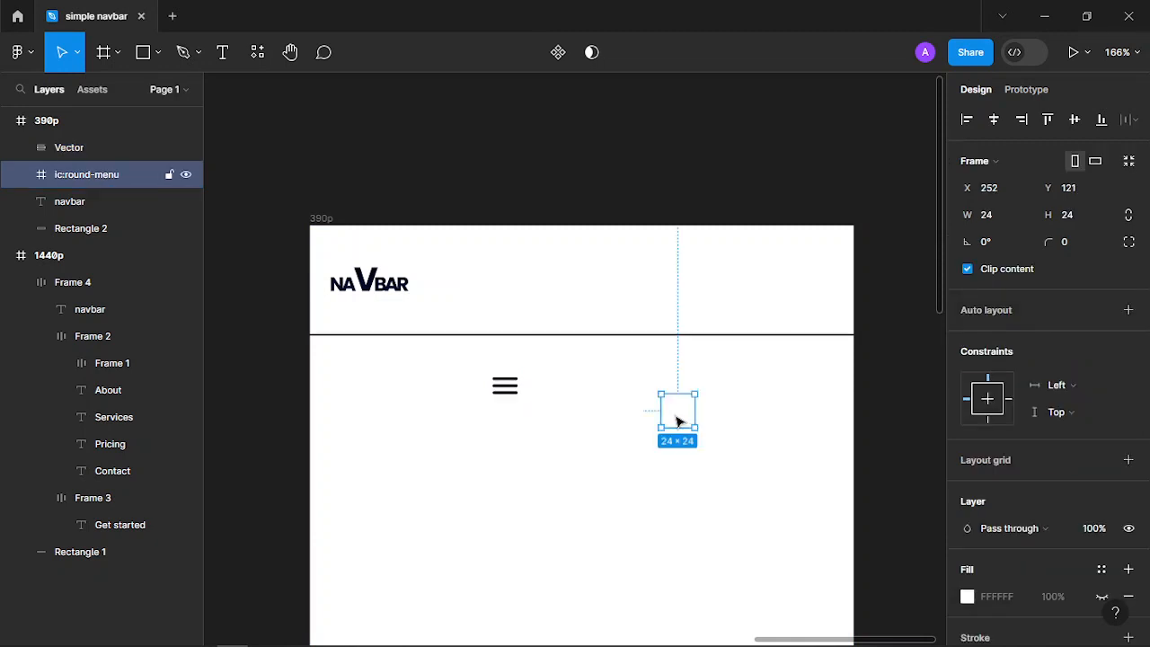
key(Delete)
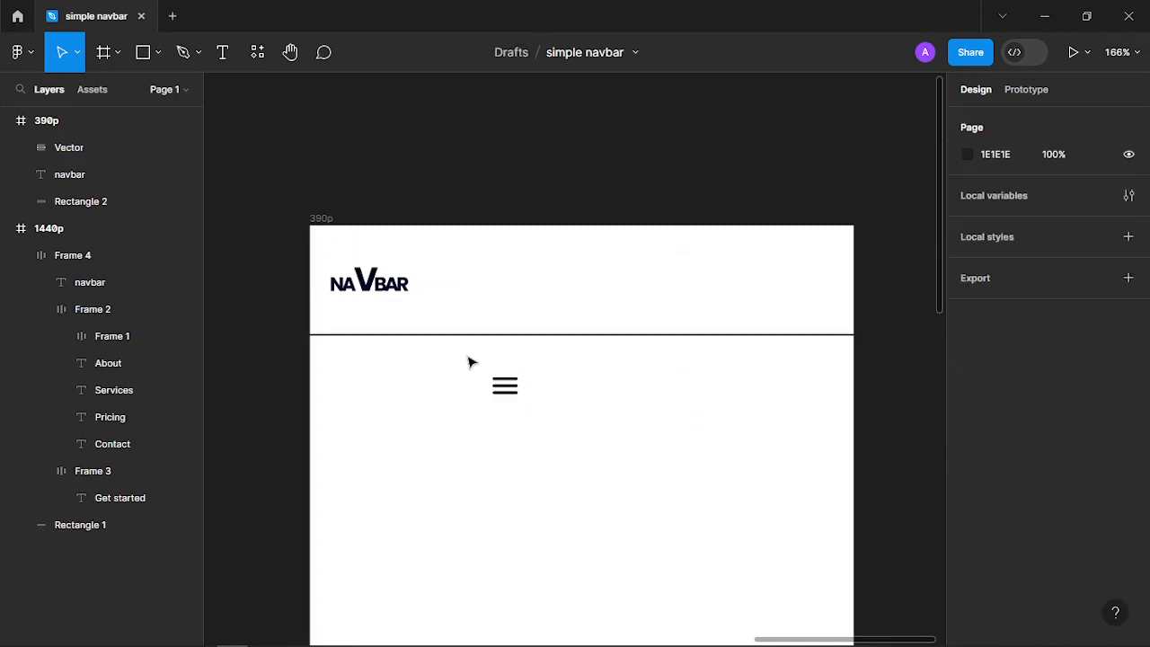
Move the loose menu icon to about X 168, Y 123 and scale it proportionally to a width of 24
click(505, 392)
drag(505, 391, 559, 413)
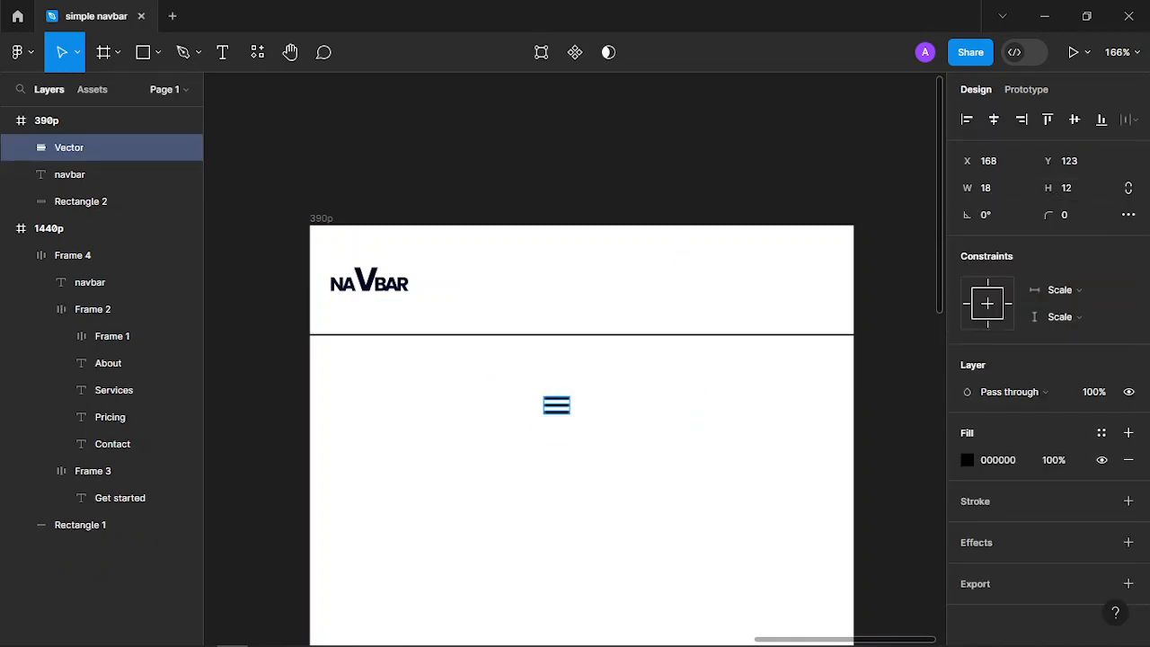
click(1129, 190)
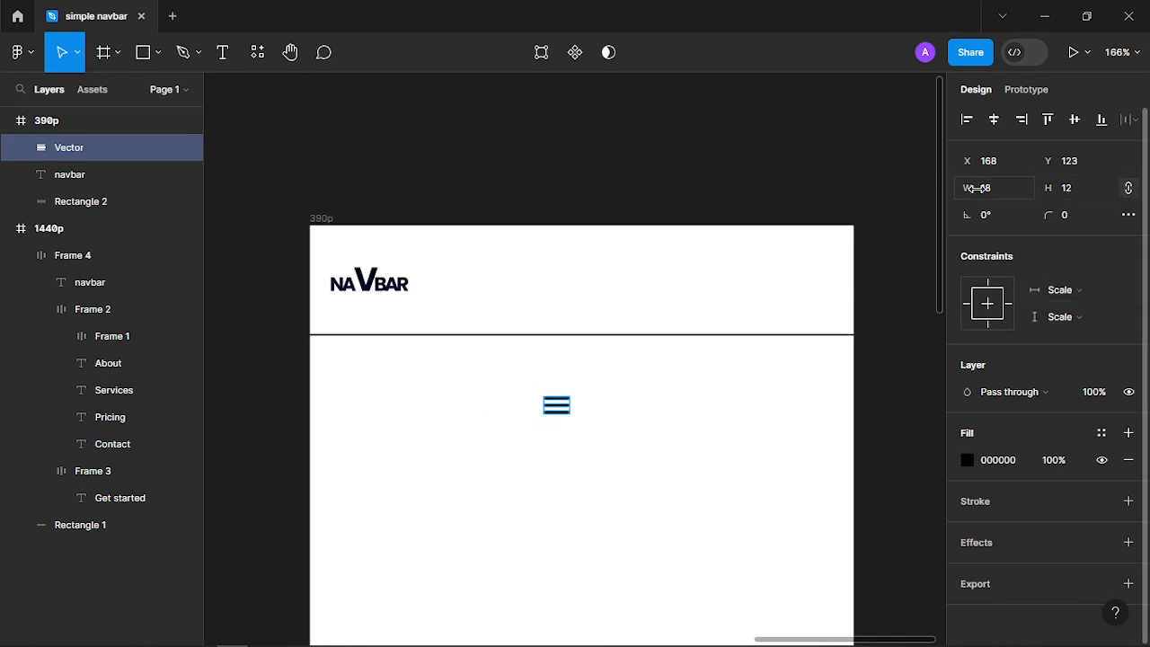
drag(969, 189, 983, 191)
click(989, 195)
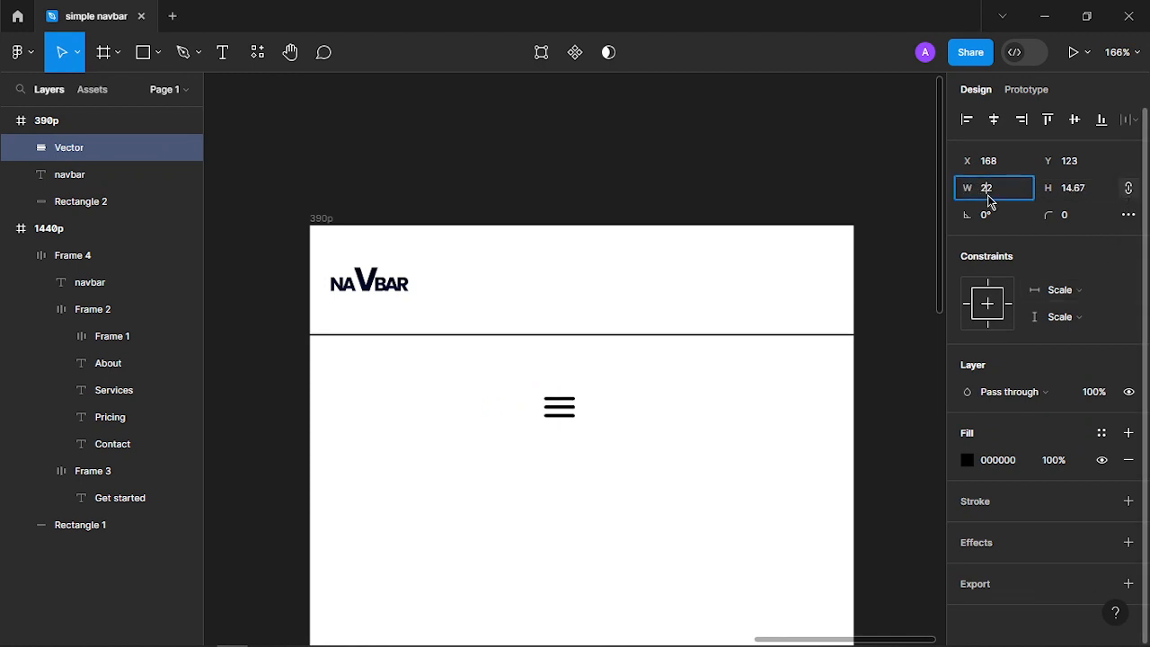
key(Up)
key(Up)
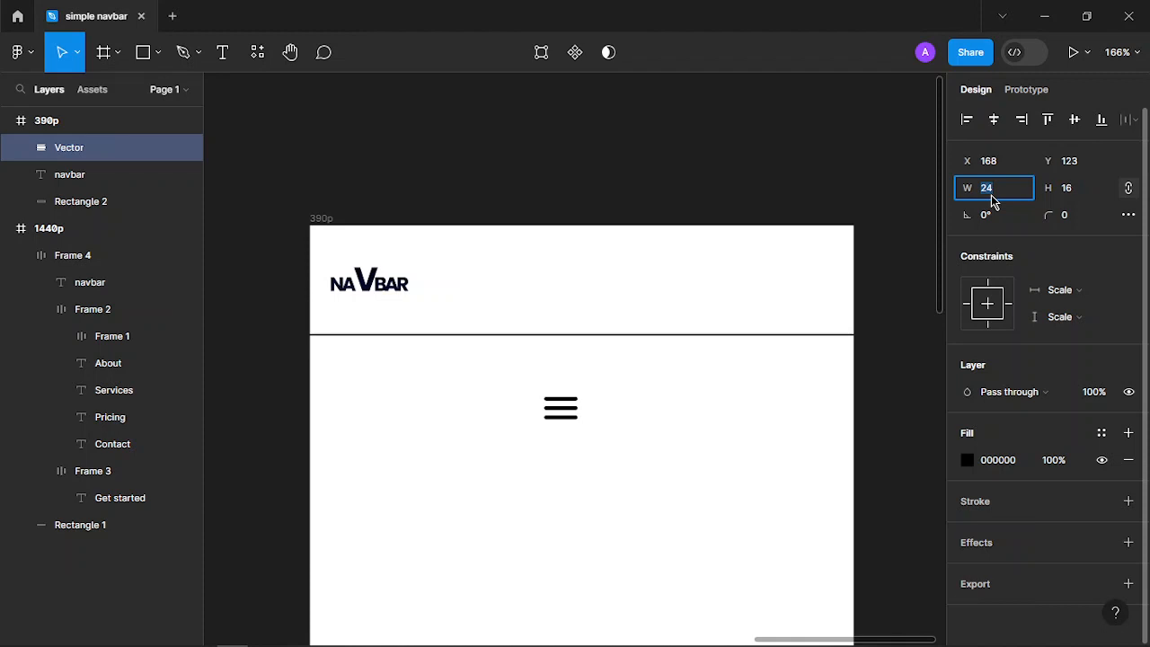
Place the menu icon in the 390p header opposite the NAVBAR logo, at about X 306, Y 39
drag(566, 409, 735, 293)
click(701, 419)
drag(736, 286, 743, 286)
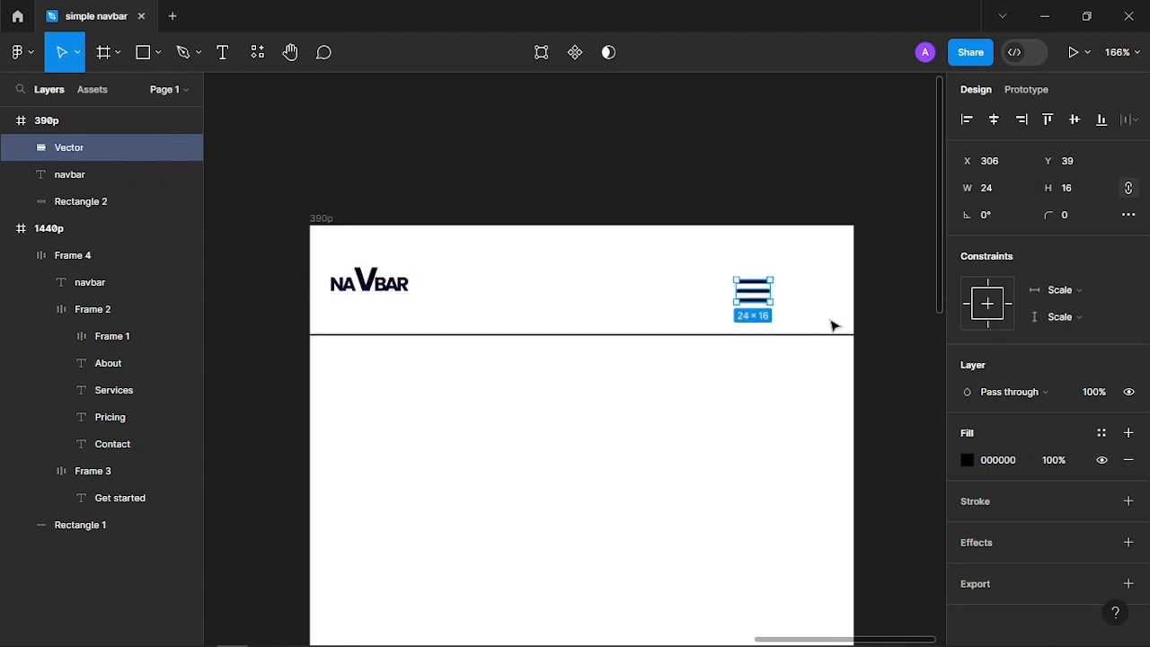
Unlink the menu icon's proportions and resize it to 26 wide by 16 high
drag(968, 188, 983, 191)
click(991, 198)
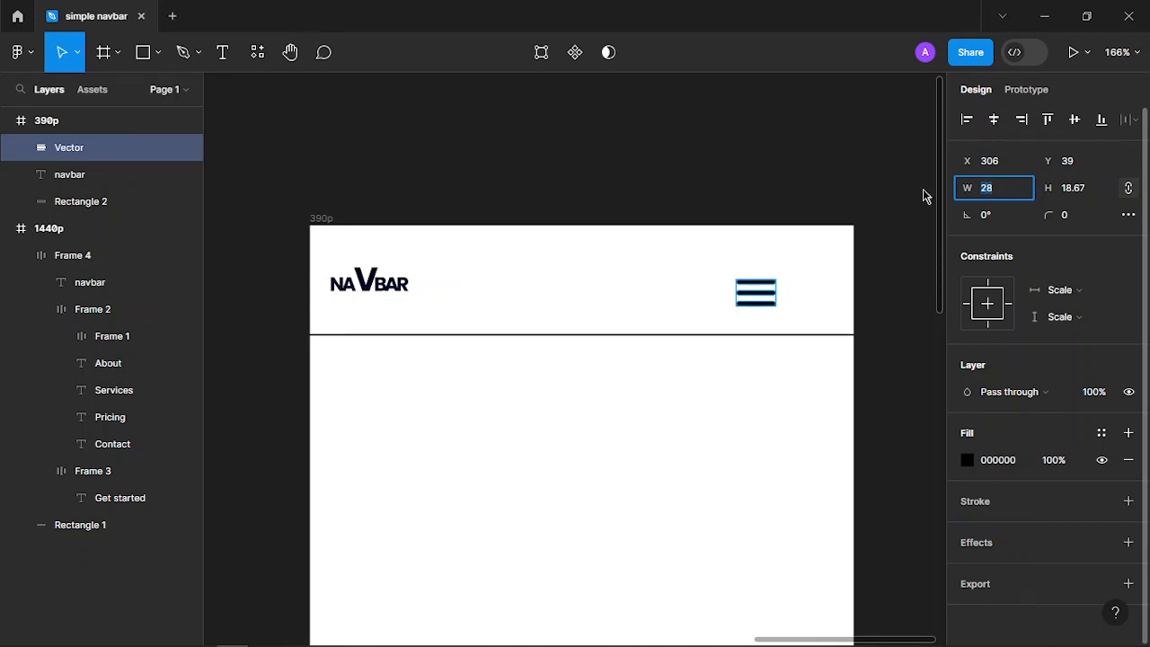
click(1089, 187)
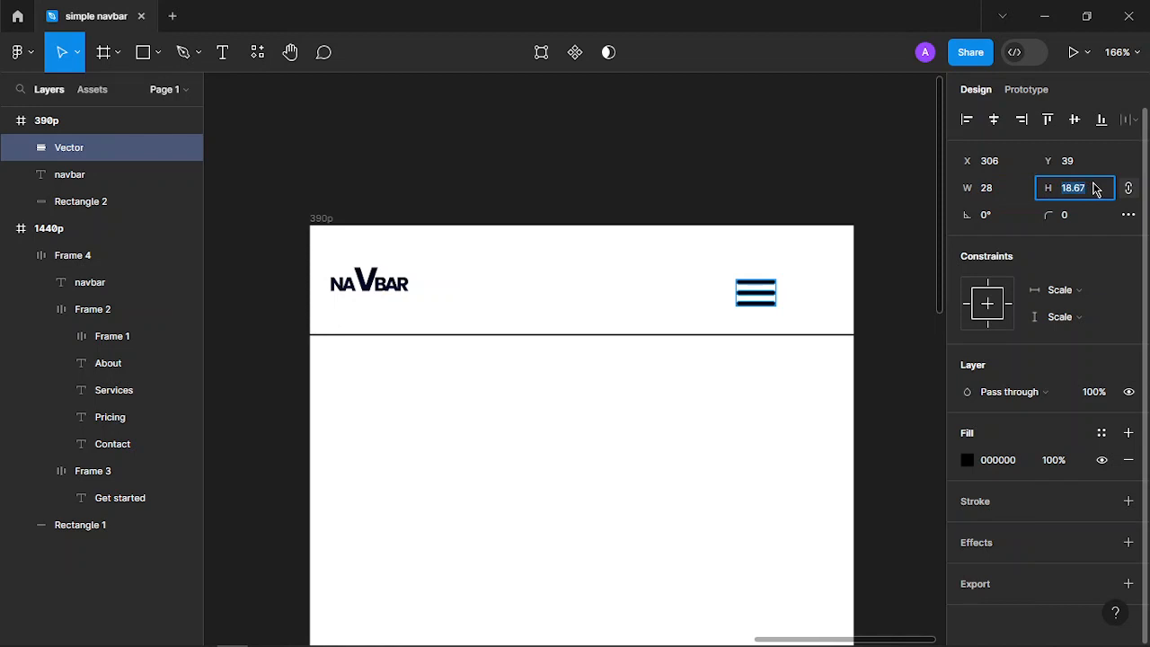
click(1123, 187)
click(1092, 186)
text(16)
key(Return)
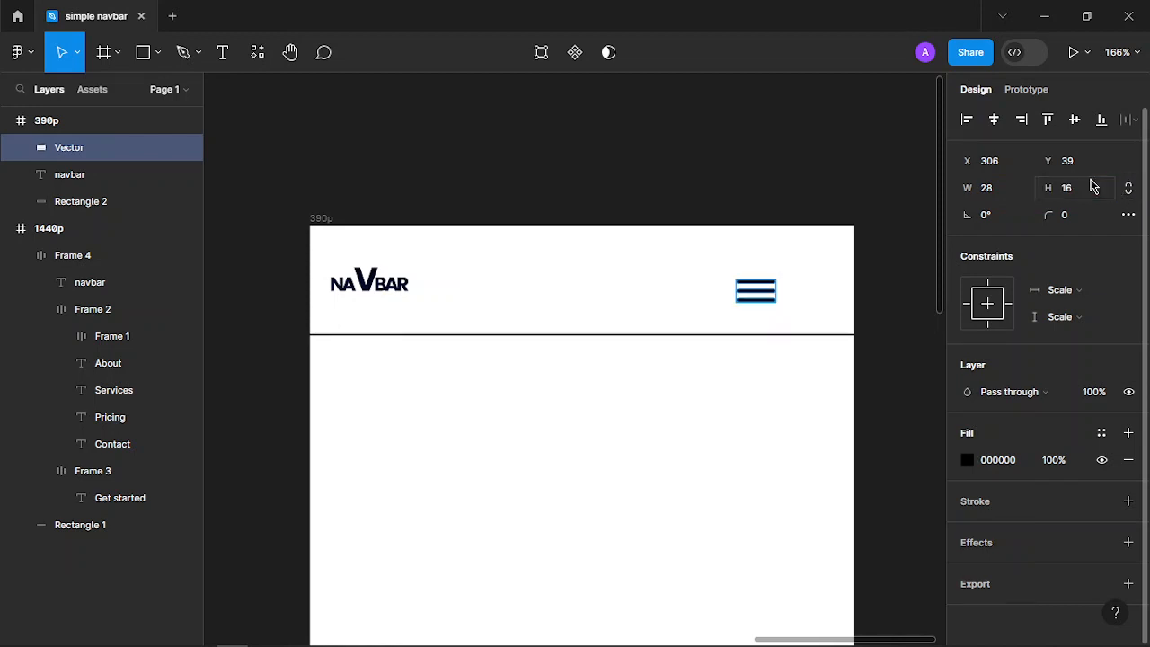
click(986, 193)
key(Down)
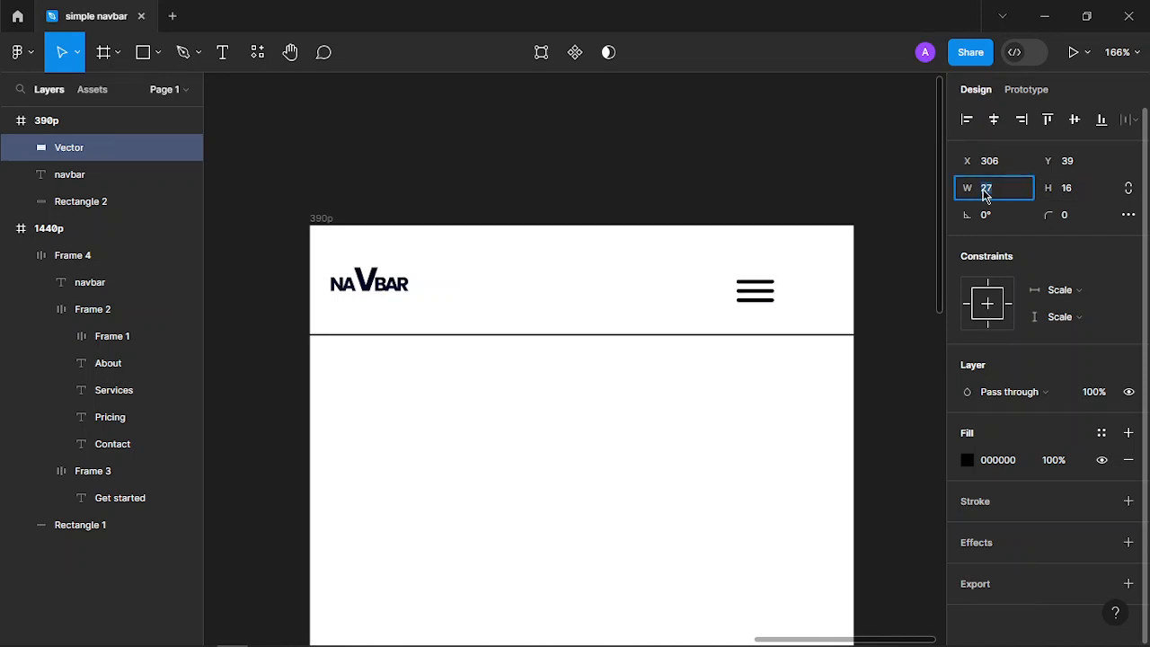
click(608, 454)
scroll(650, 422, down, 2)
scroll(650, 422, left, 1)
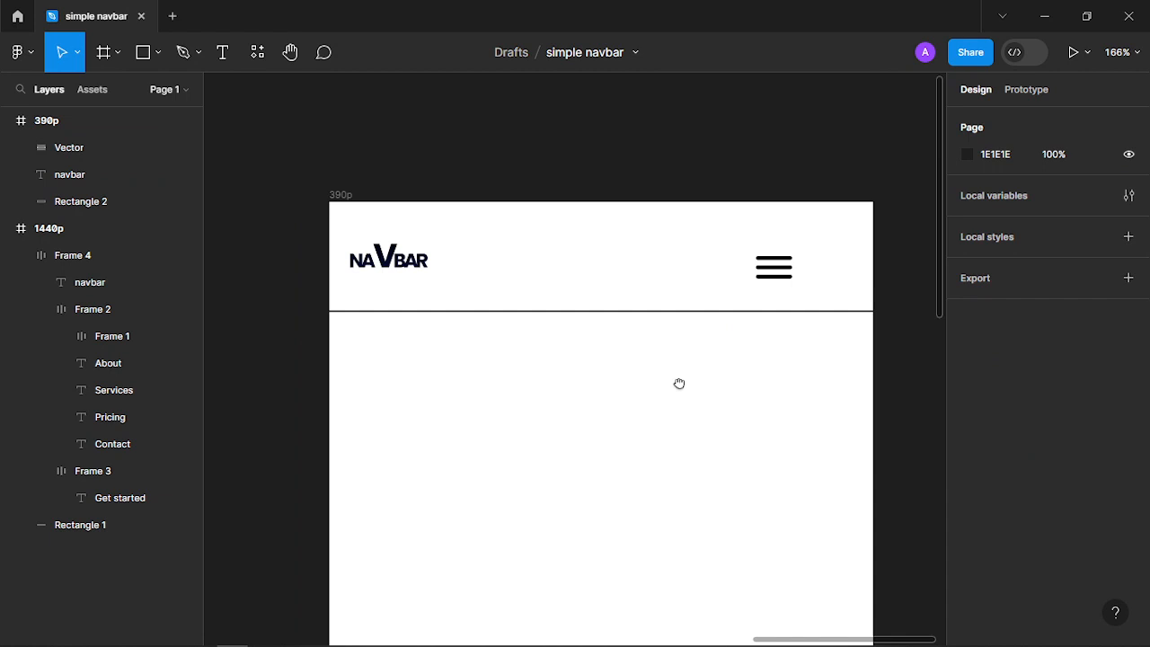
Show the 390p frame's column grid and move the menu icon beside the last column, to X 350, Y 31
click(765, 262)
key(Escape)
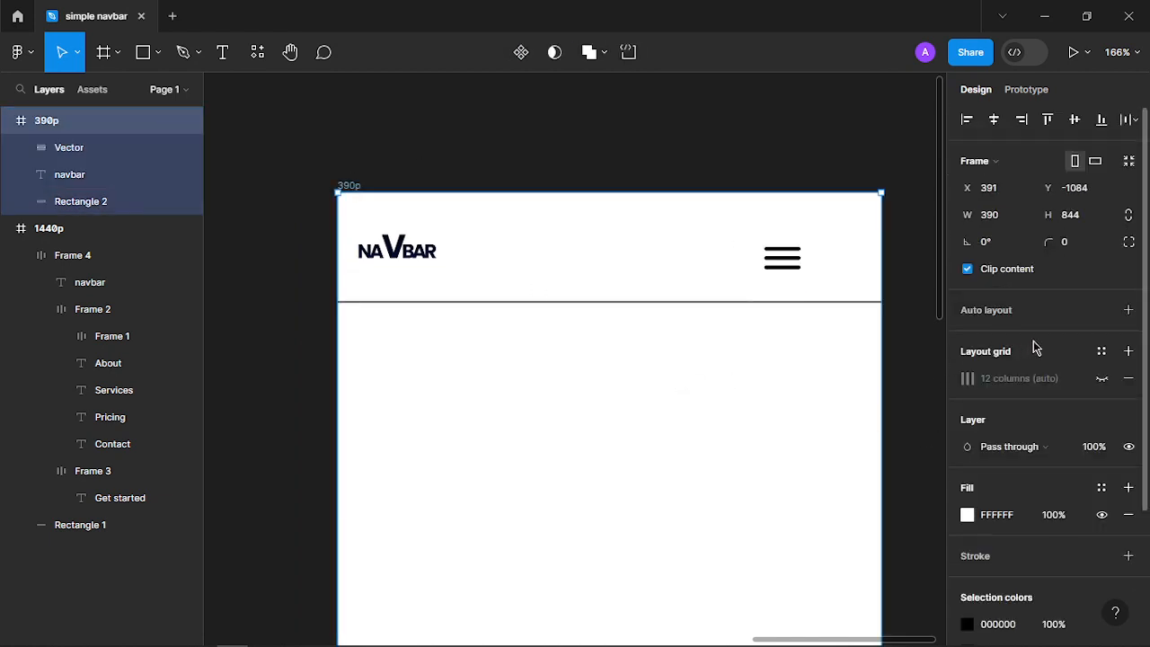
click(1102, 378)
click(779, 257)
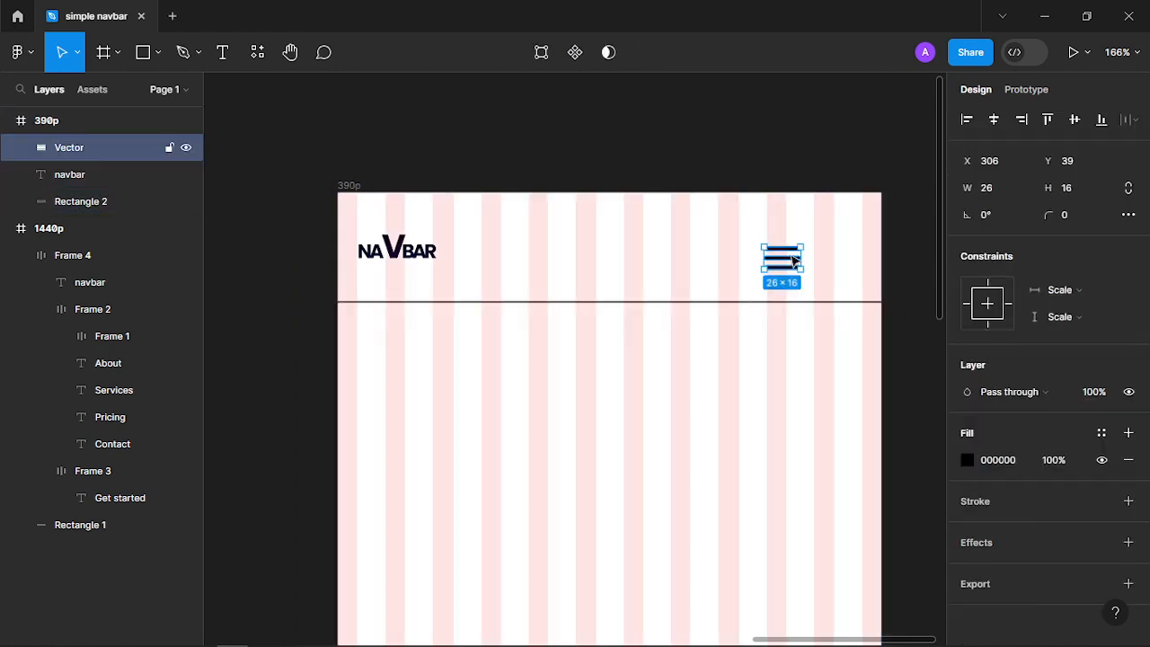
drag(793, 260, 848, 247)
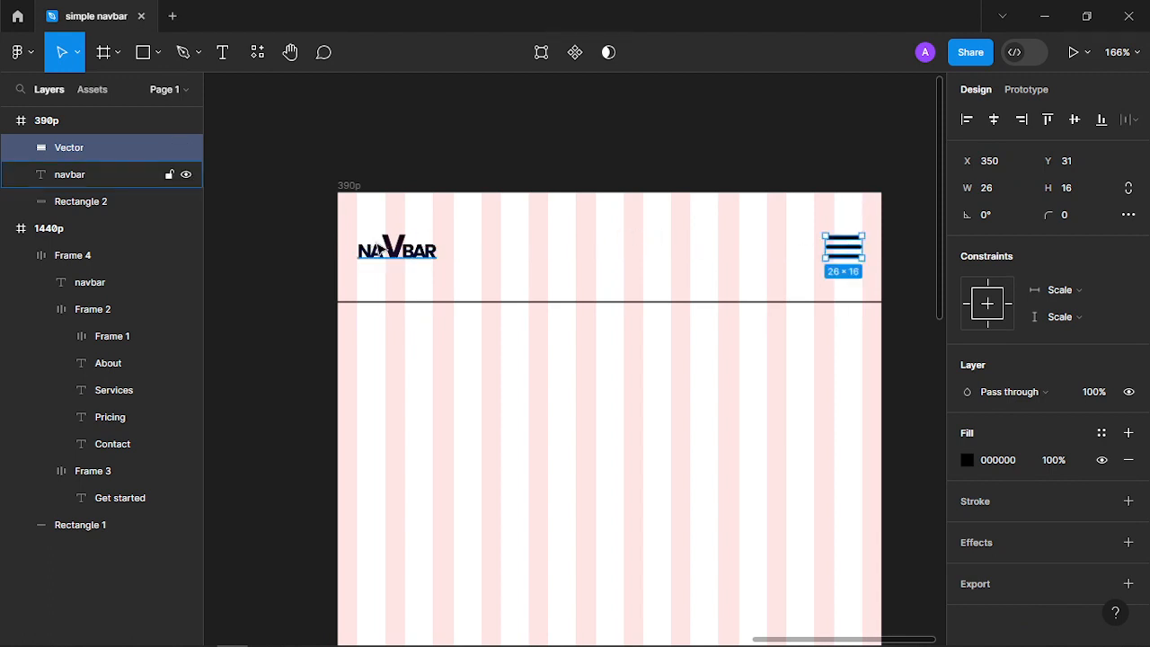
Group the NAVBAR logo and menu icon in a horizontal auto layout and set the spacing between them to Auto
click(381, 252)
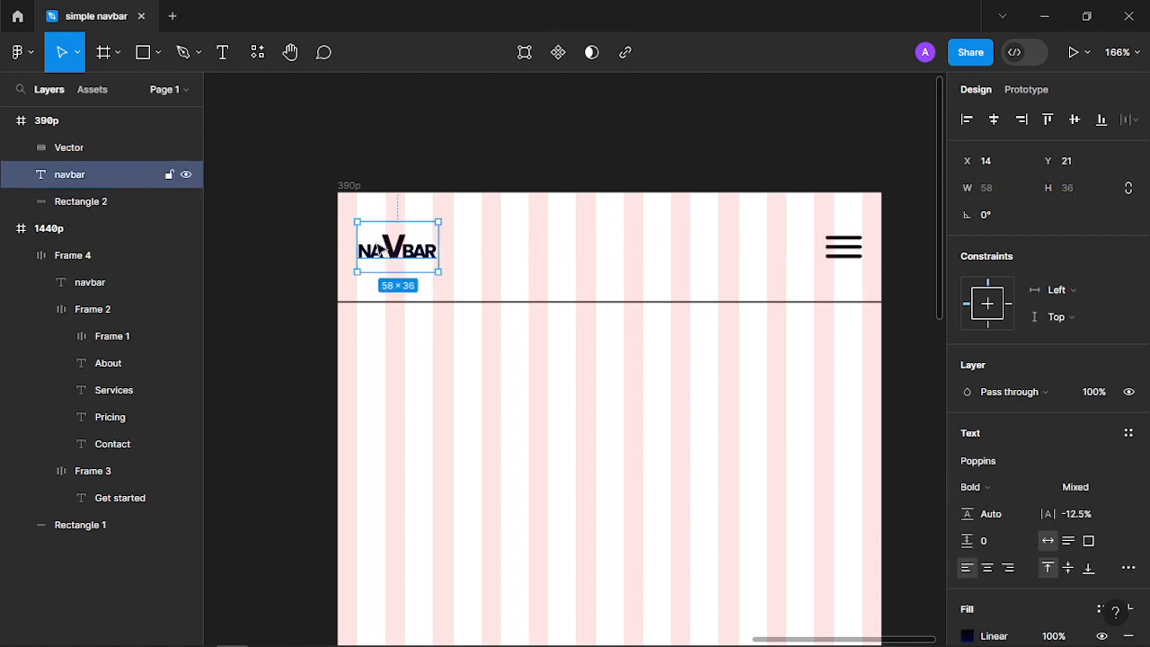
shift+click(836, 244)
key(shift+a)
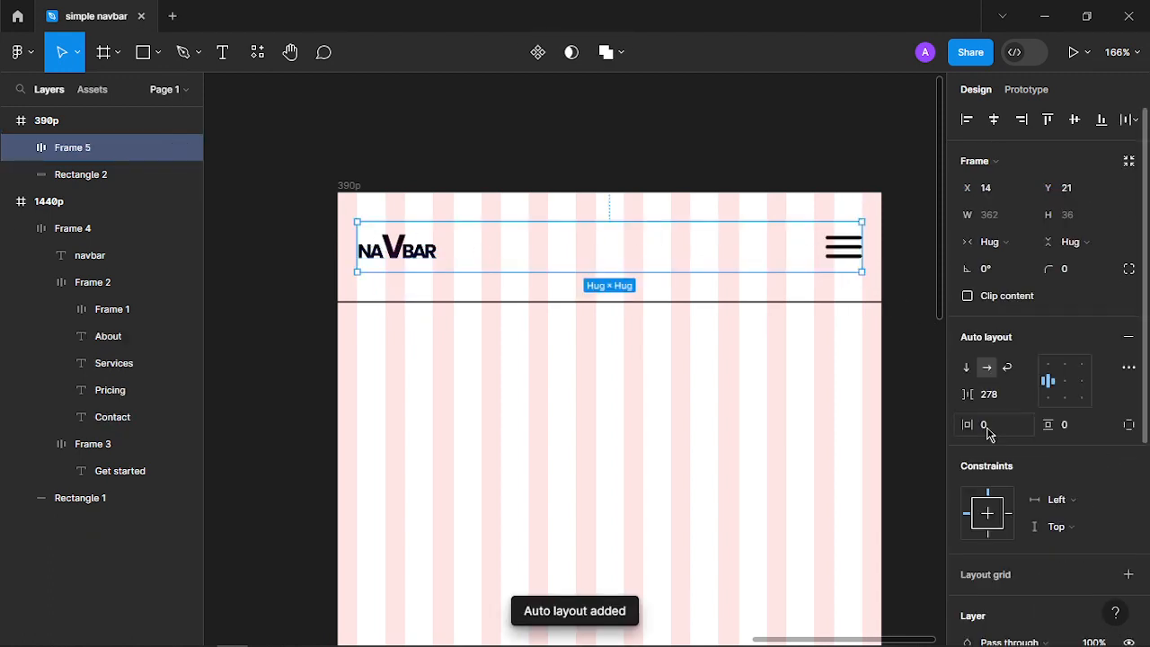
click(1022, 397)
click(1022, 396)
click(1005, 414)
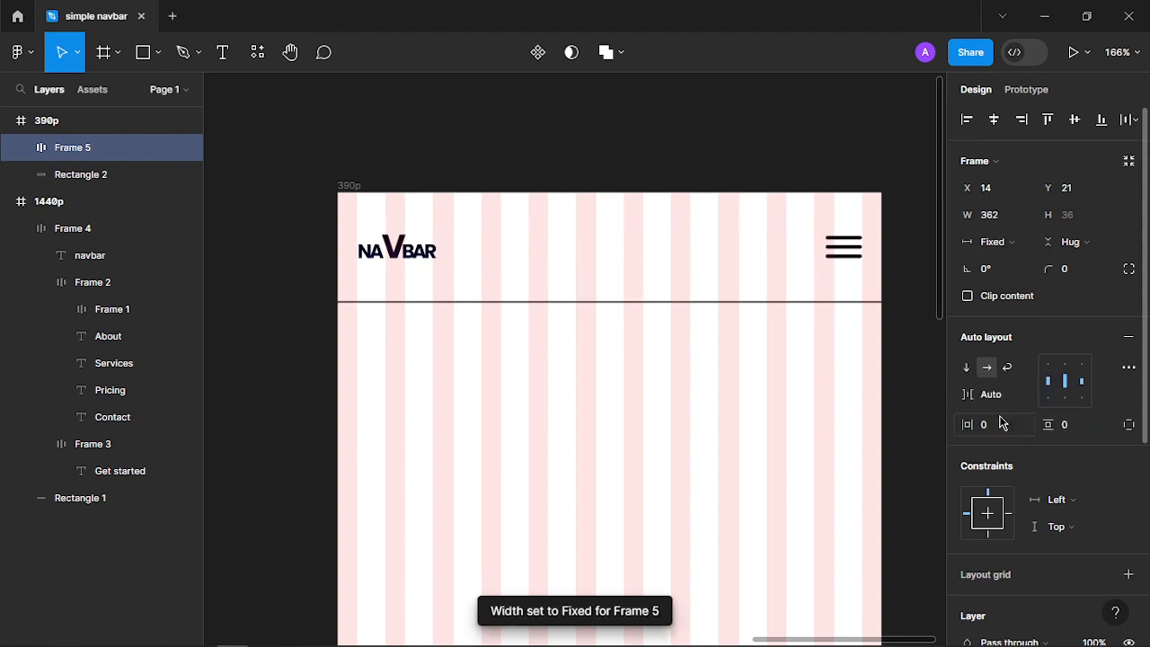
click(804, 405)
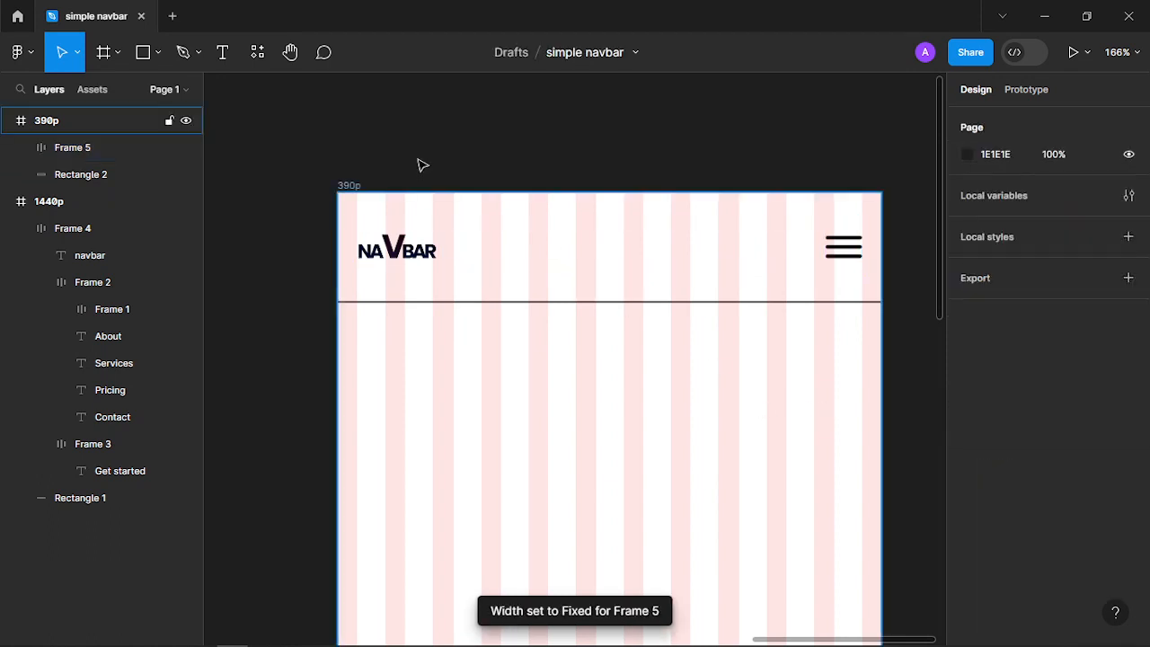
Hide the 12-column layout grid of the 390p frame
click(350, 185)
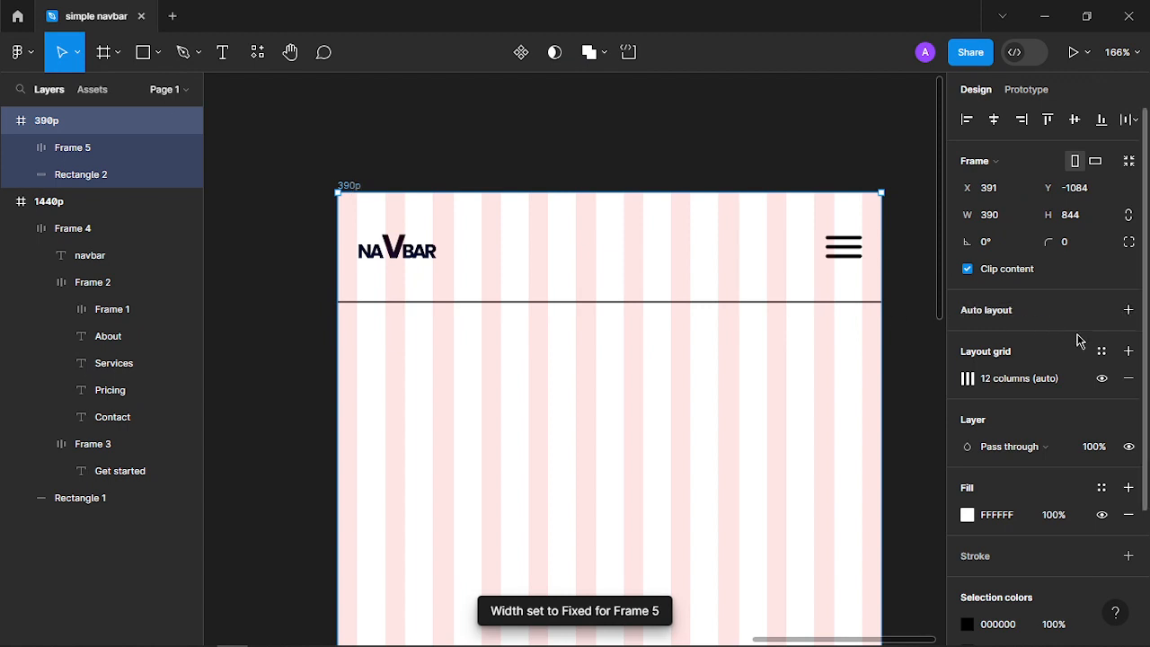
click(1102, 379)
scroll(635, 340, down, 5)
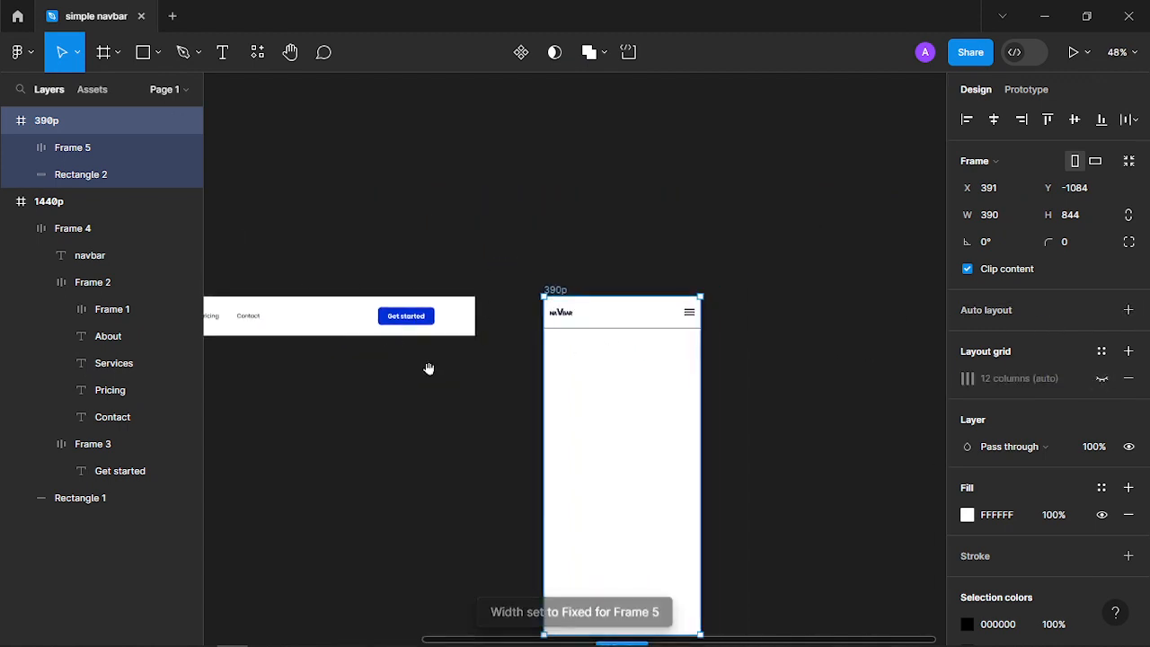
Compare the 390p mobile header with the full 1440p navbar next to it
scroll(429, 366, left, 3)
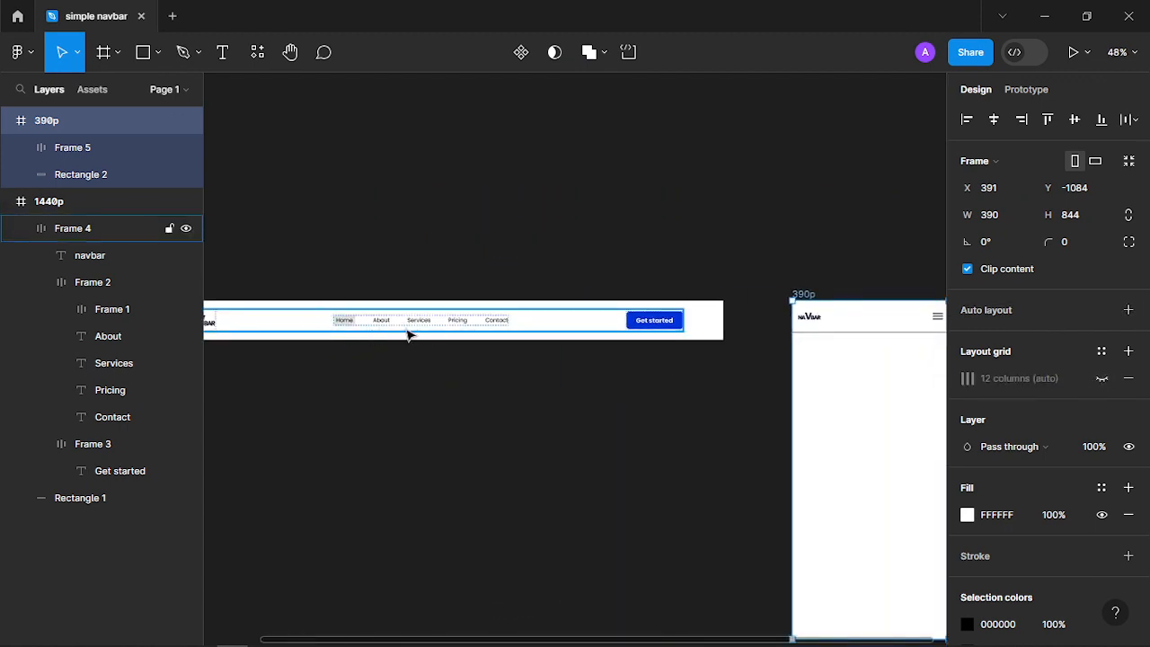
scroll(814, 336, right, 3)
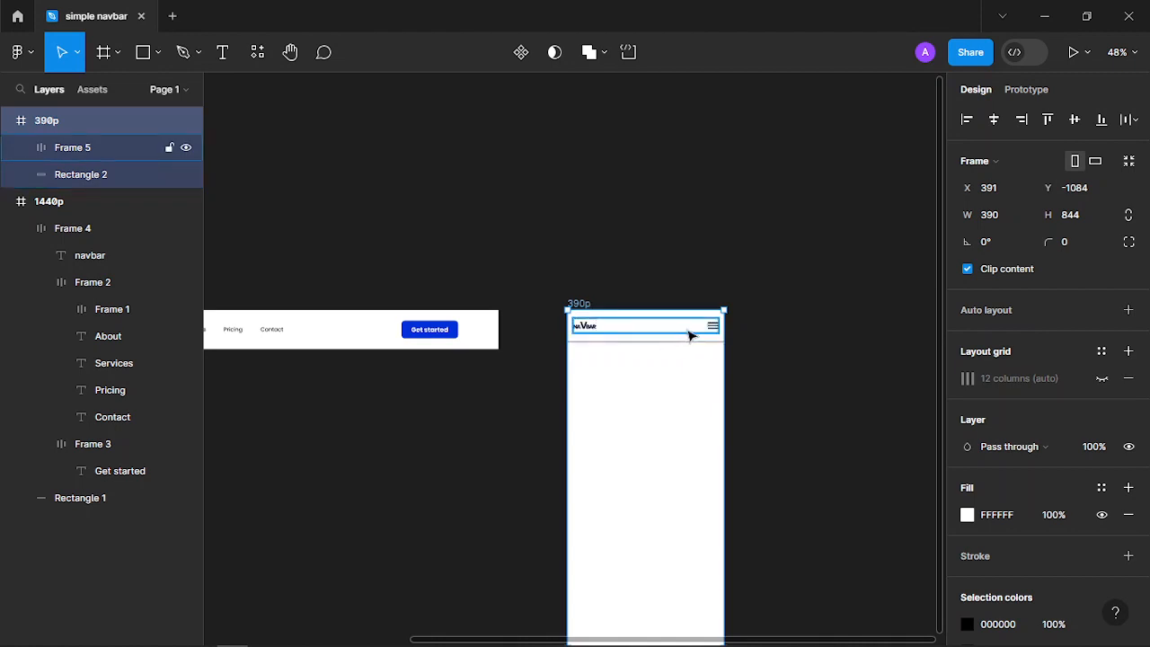
scroll(683, 364, down, 3)
scroll(679, 370, up, 2)
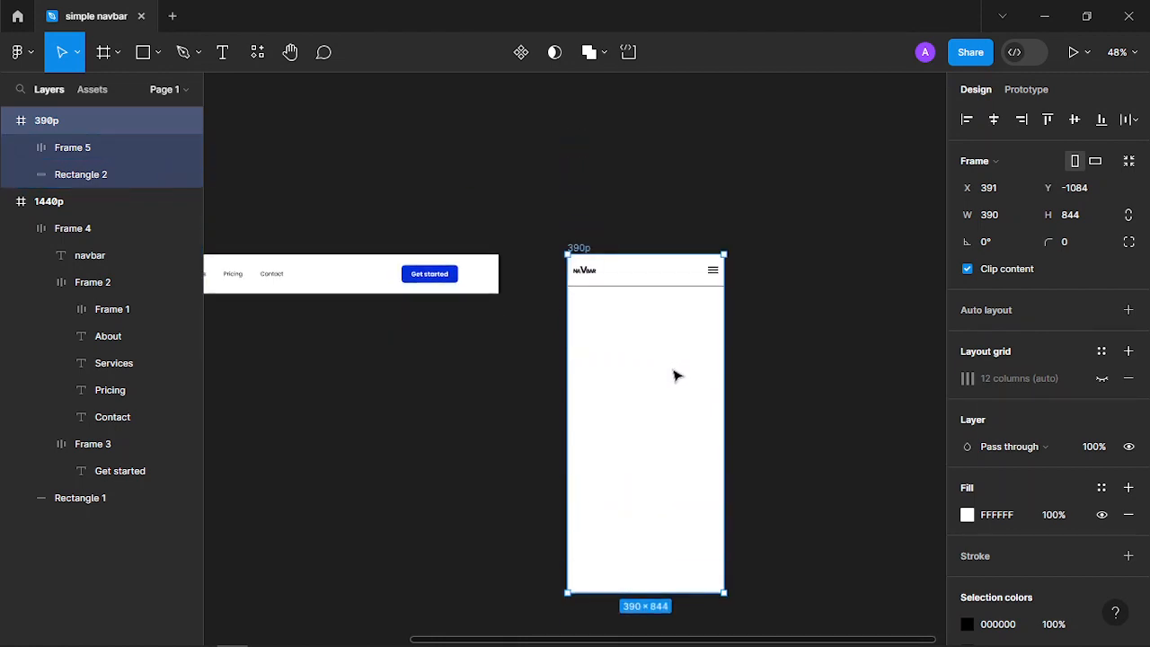
click(840, 402)
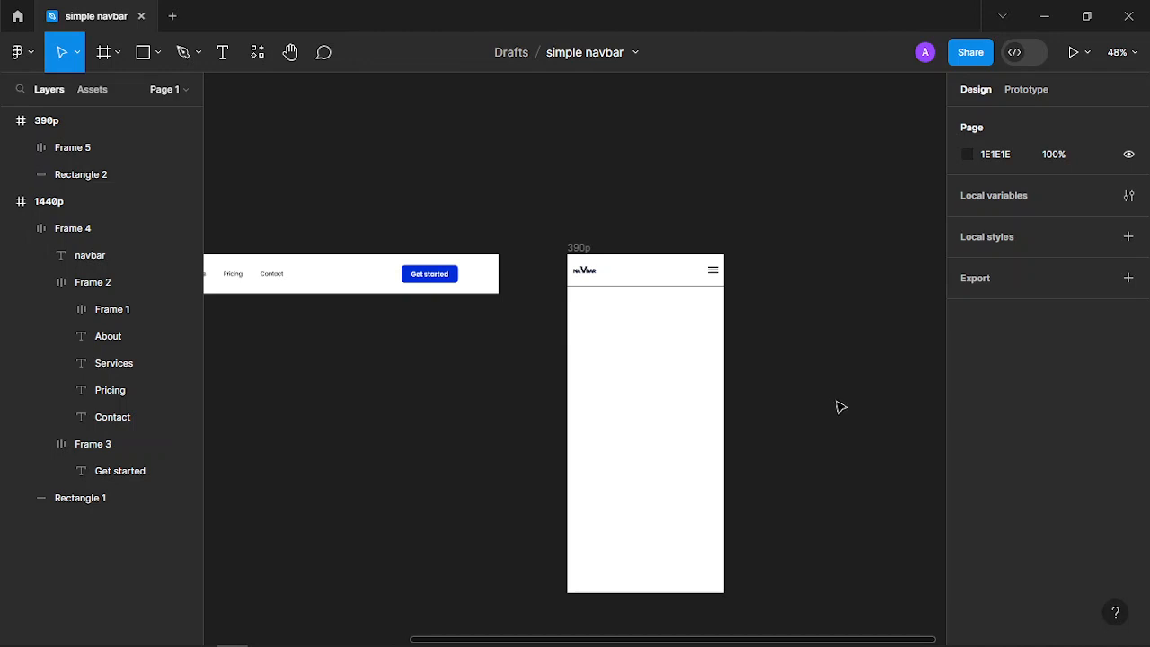
drag(683, 349, 847, 342)
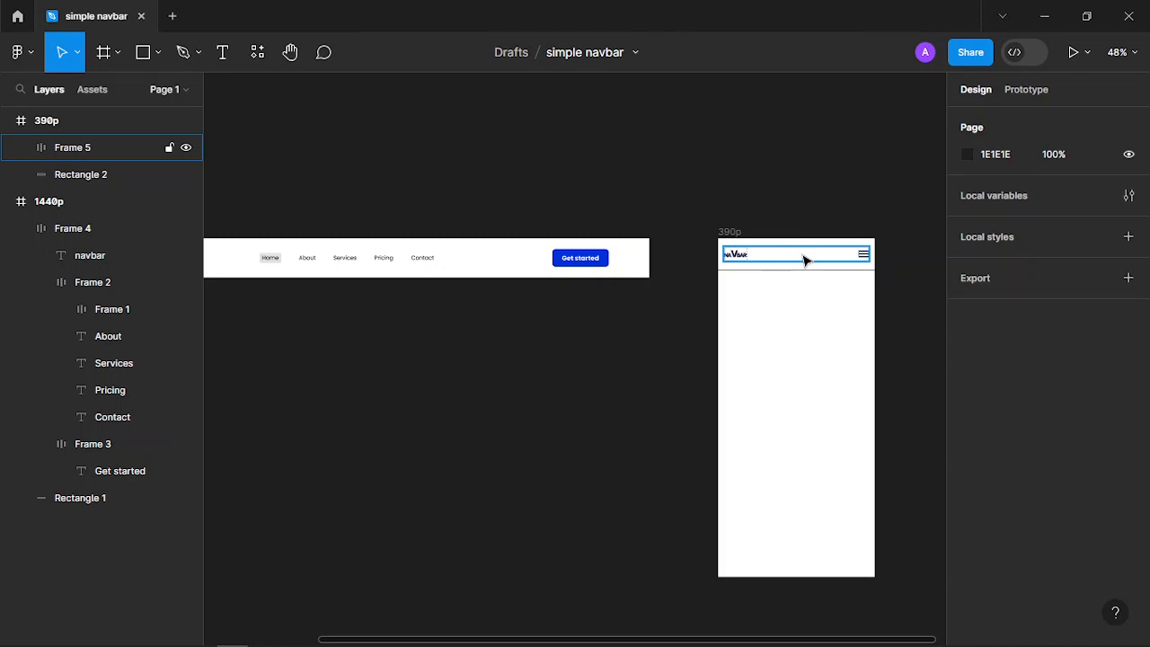
scroll(778, 398, down, 3)
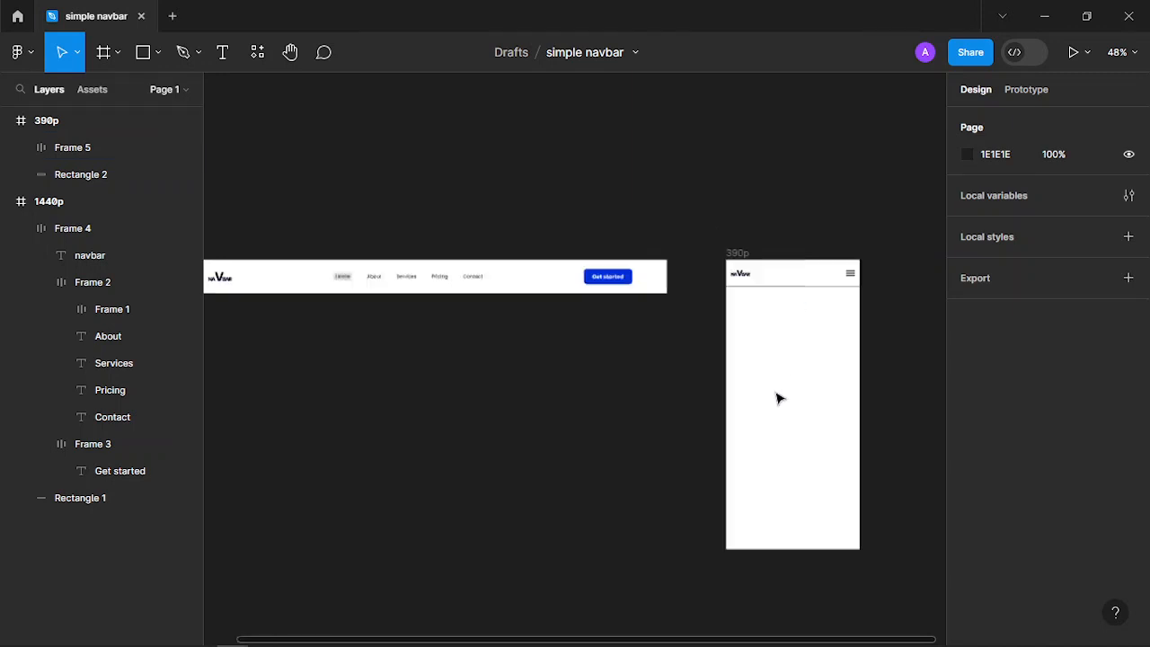
drag(758, 432, 714, 325)
Shrink the 390p frame from its lower edge to a height of 79, so it ends at the header's divider line
click(706, 183)
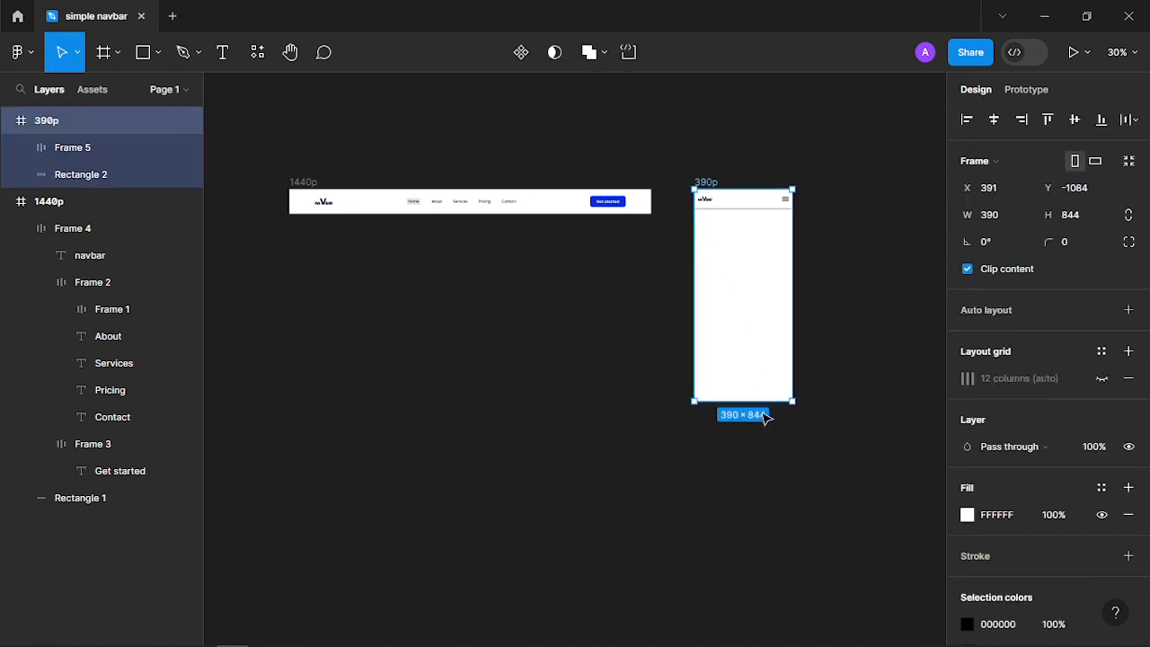
drag(761, 406, 733, 216)
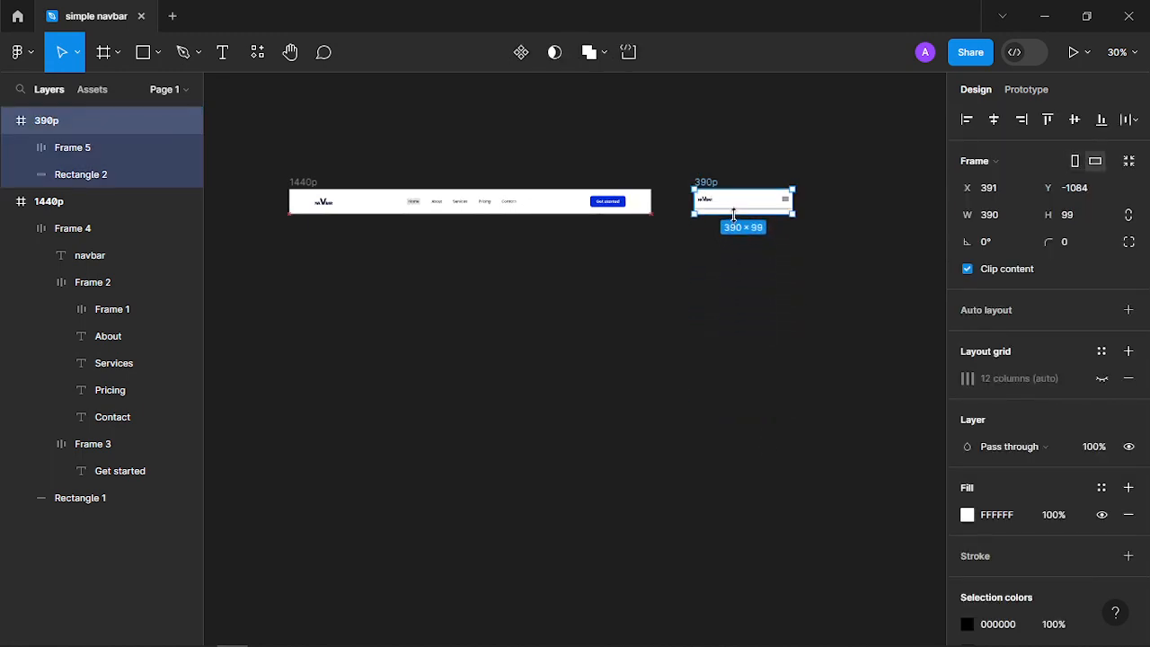
click(724, 282)
Move the 390p frame directly beneath the 1440p navbar, at X -1221, Y -920, and collapse its layer tree
scroll(725, 282, down, 2)
scroll(642, 257, left, 3)
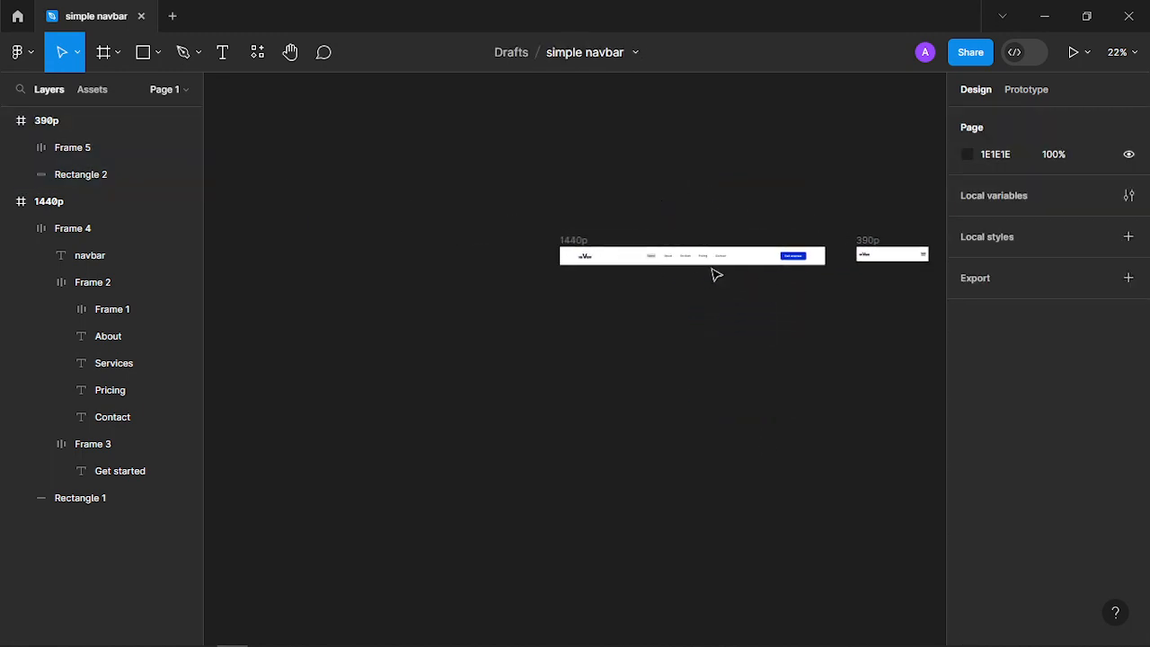
scroll(714, 276, up, 5)
scroll(714, 275, down, 3)
scroll(737, 274, right, 3)
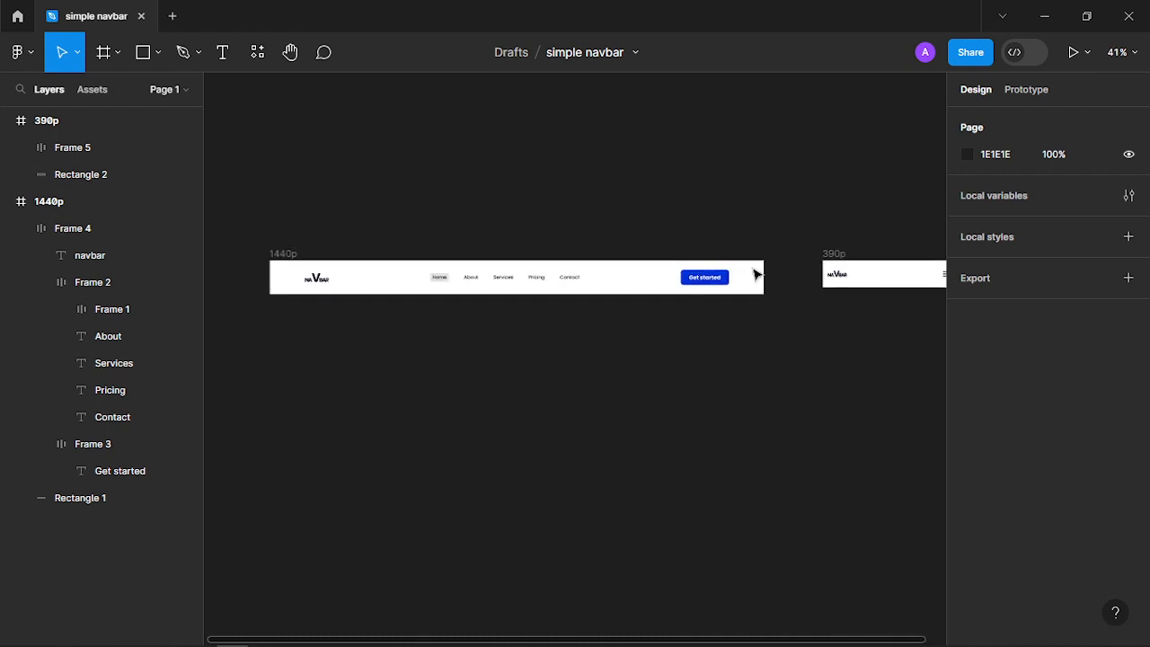
drag(841, 253, 287, 310)
click(8, 121)
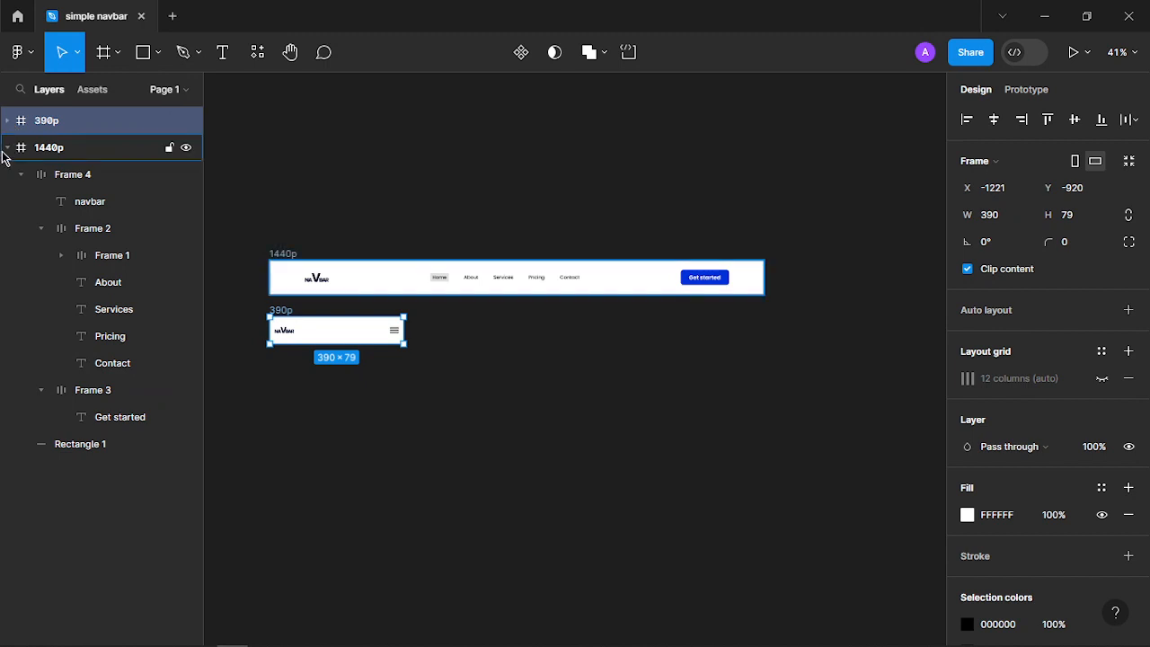
Collapse the layer tree of the 1440p frame and clear the selection on the canvas
click(7, 147)
click(334, 416)
scroll(352, 428, up, 3)
scroll(380, 386, left, 2)
scroll(380, 386, up, 1)
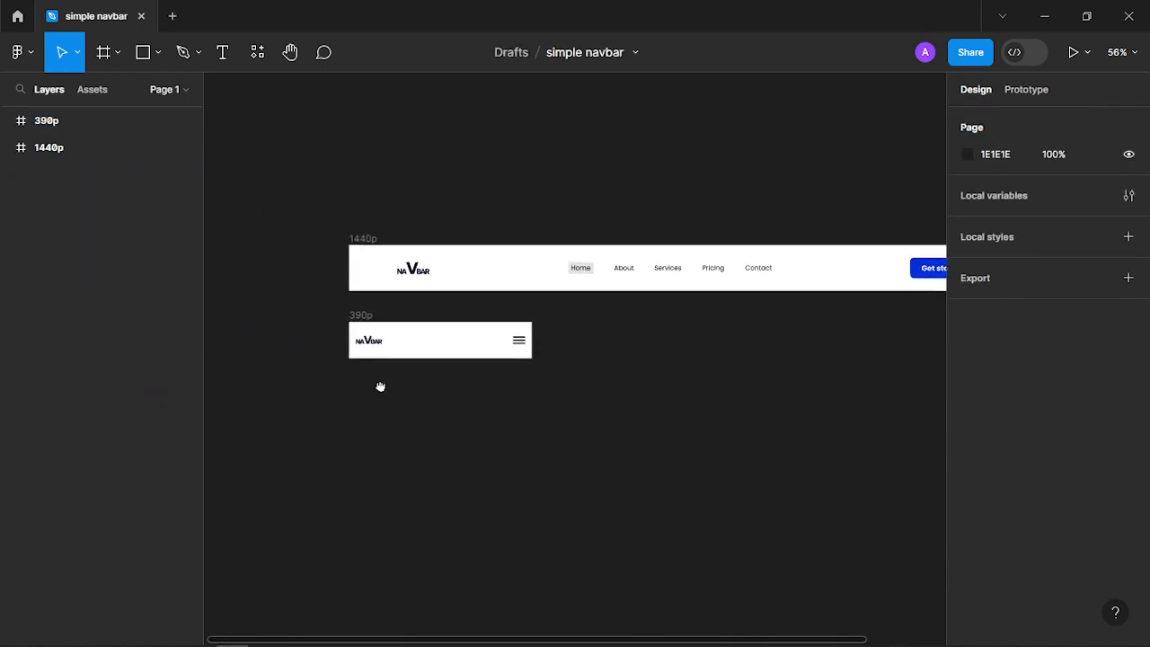
drag(693, 440, 640, 454)
scroll(643, 457, down, 3)
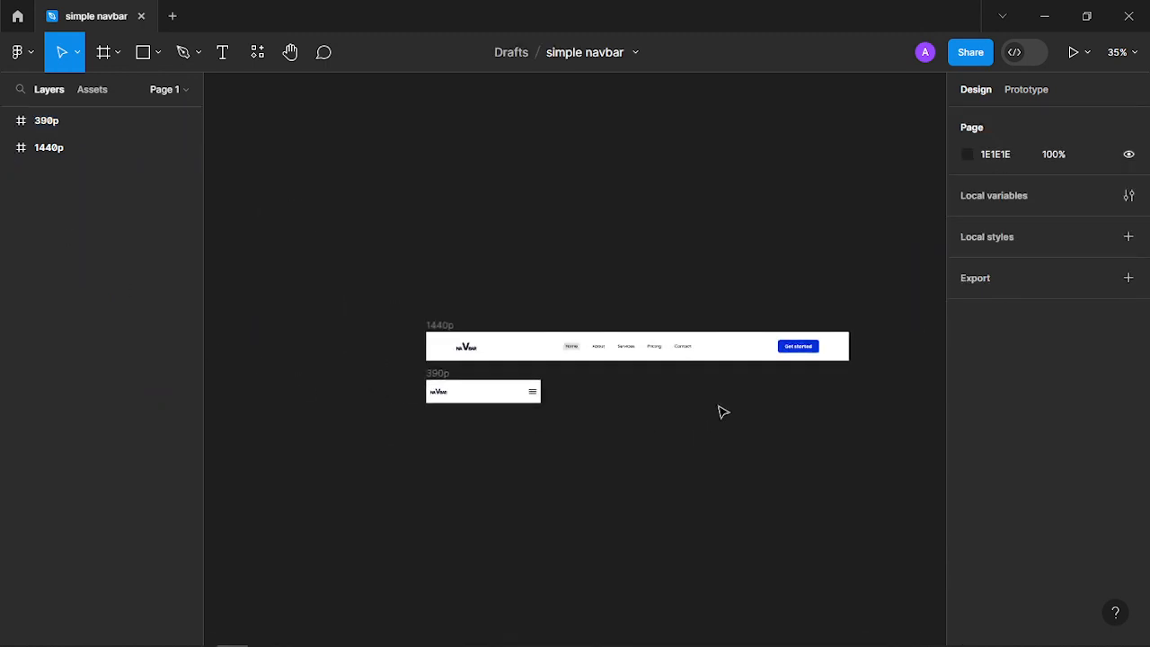
Move the 390p frame slightly up to Y -933, closer beneath the 1440p navbar, and deselect it
scroll(725, 378, up, 3)
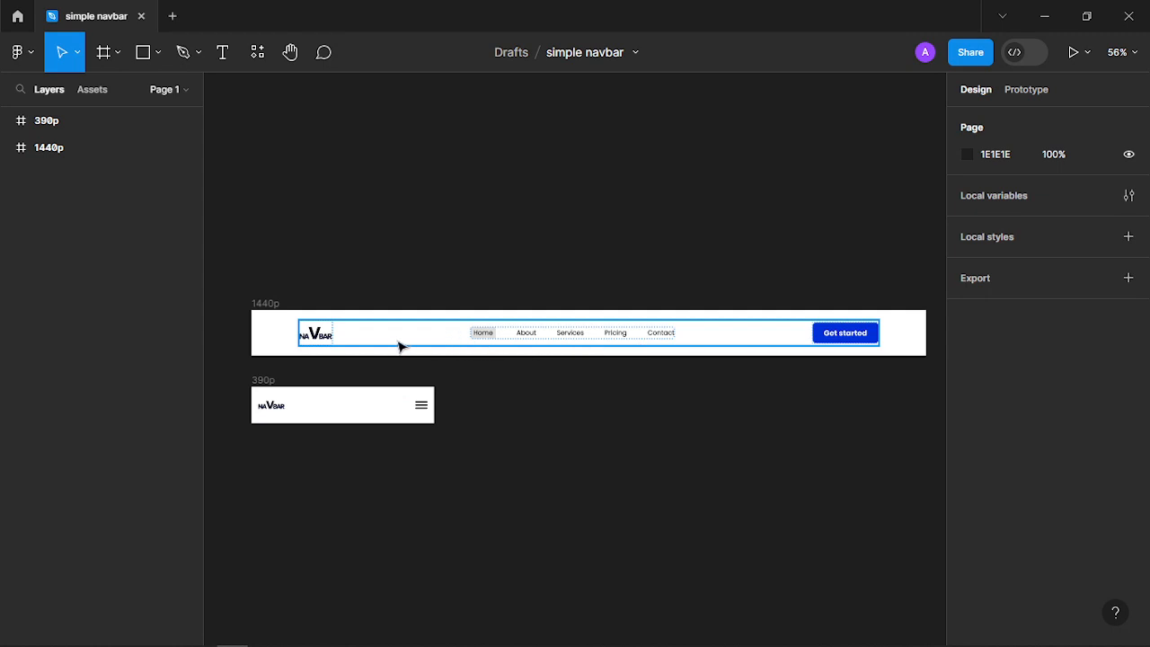
click(253, 380)
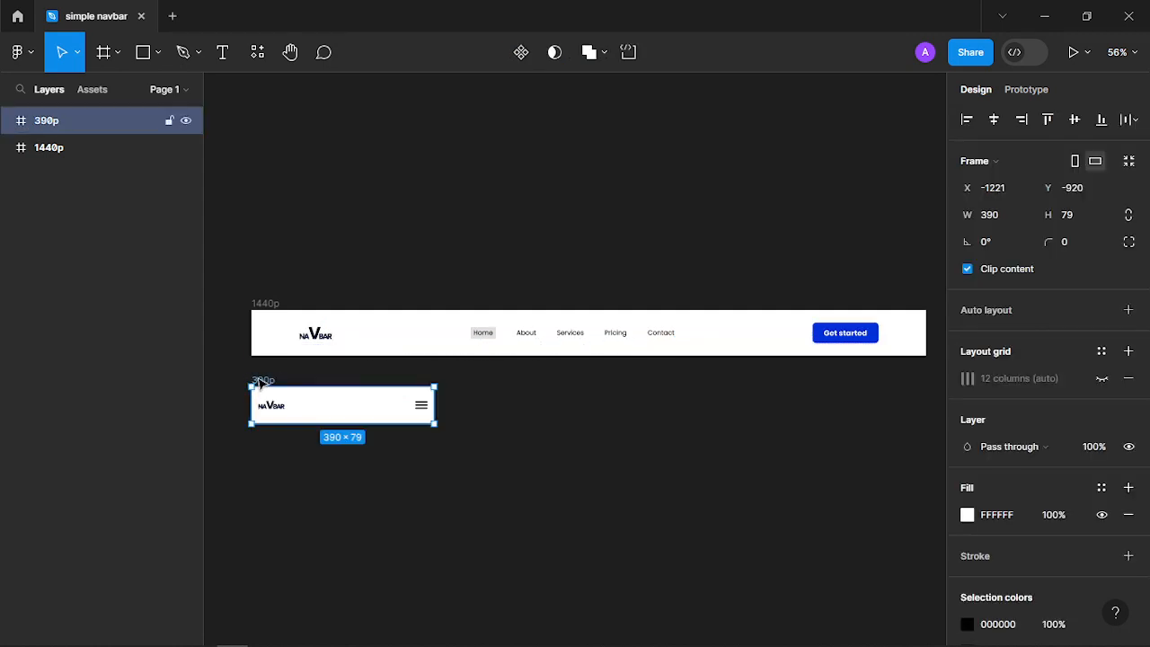
drag(261, 384, 261, 378)
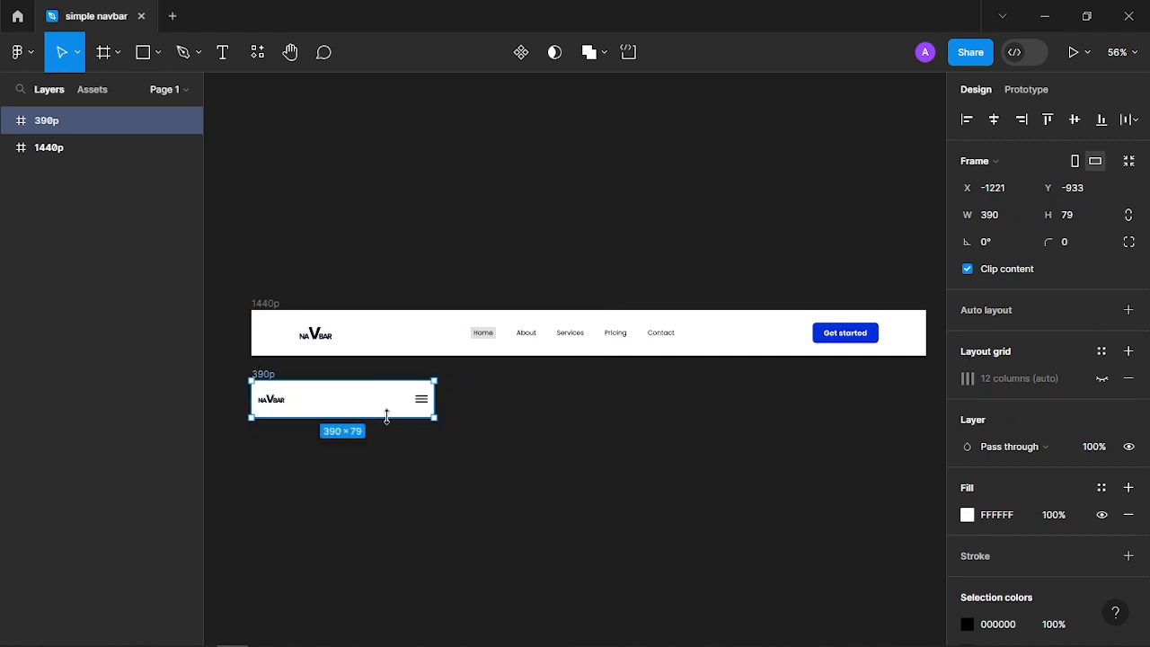
click(580, 410)
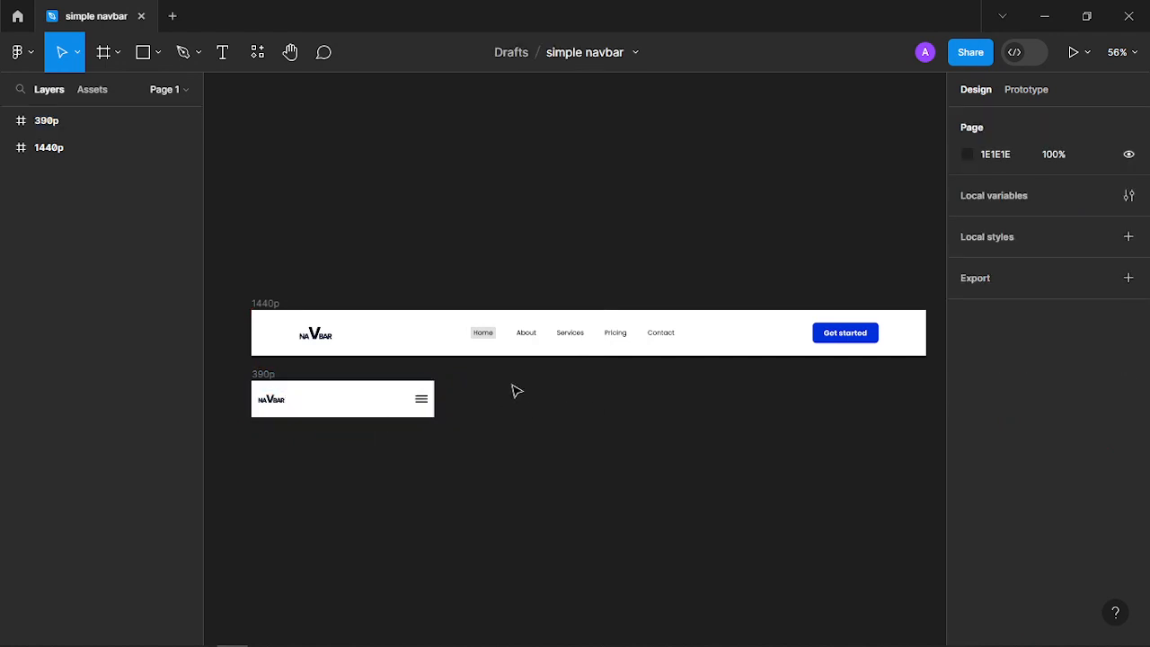
scroll(598, 457, down, 1)
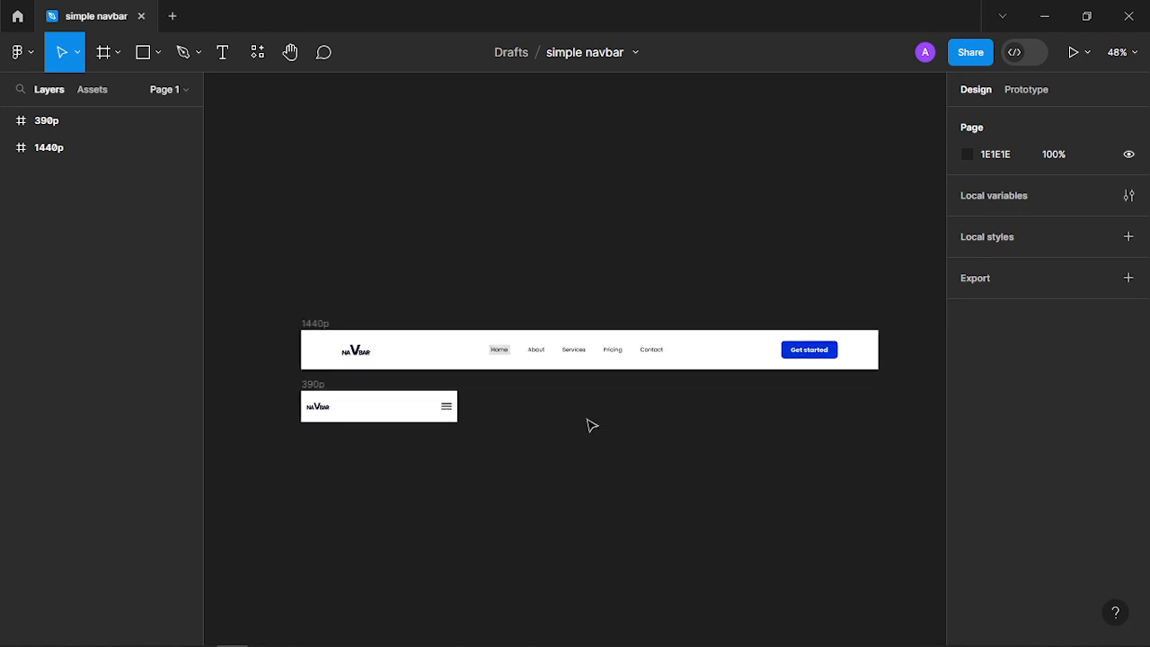
drag(655, 405, 636, 396)
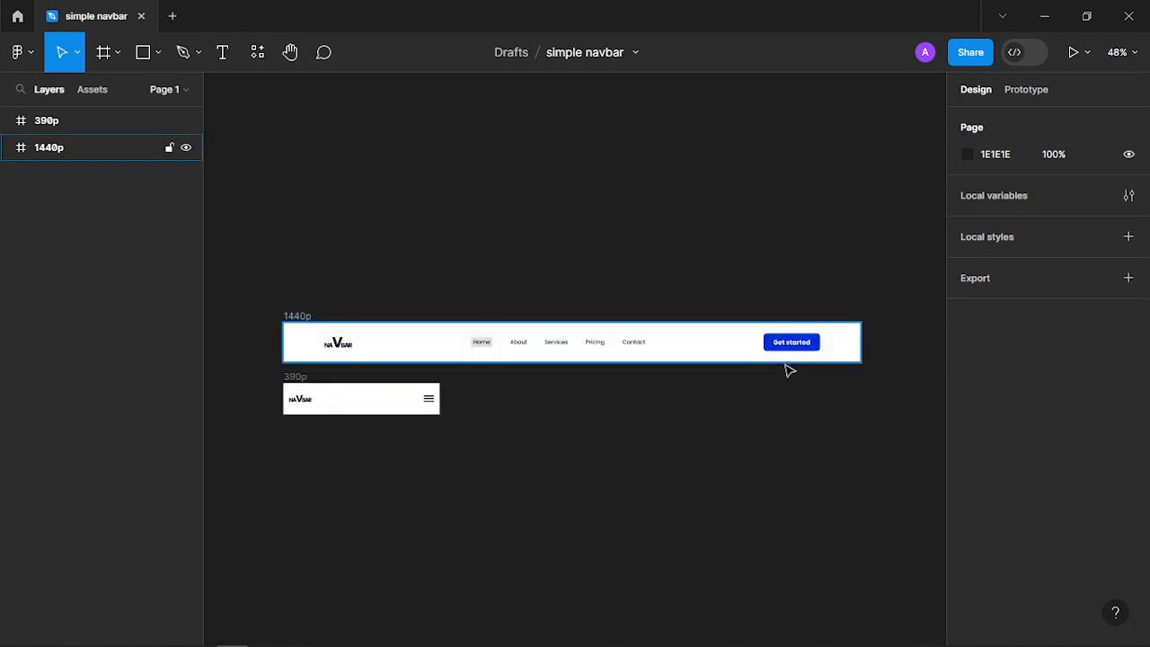